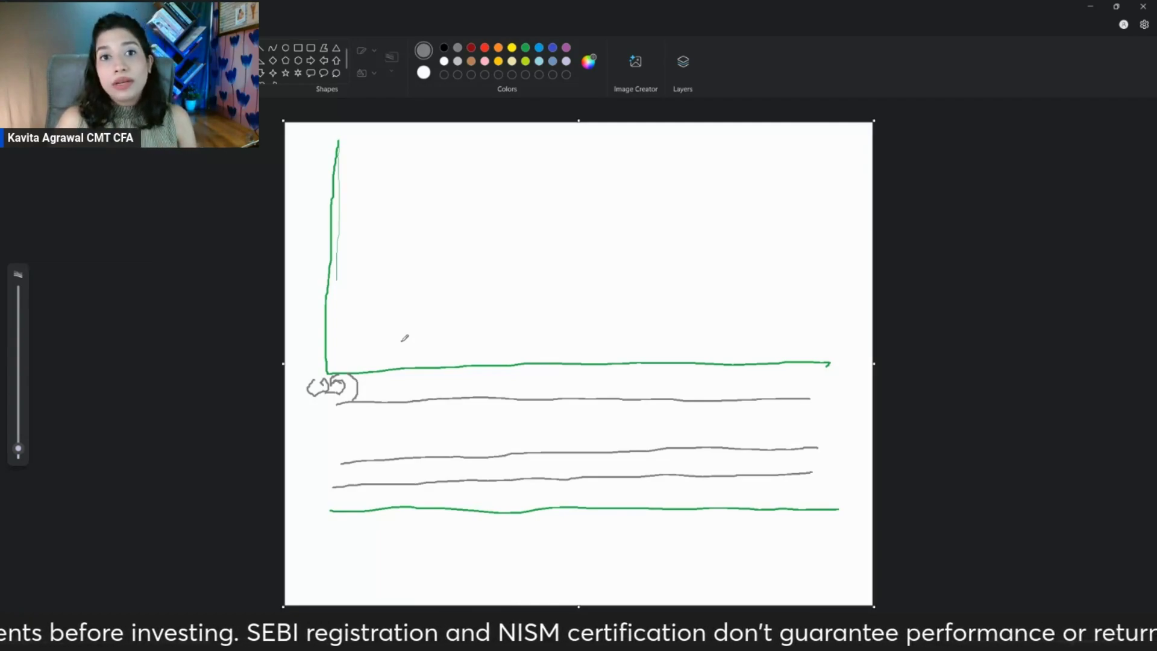
Step: Write the blue headings "PD –" and "ND –" at opposite ends of the upper price area
{"action": "left_click", "coordinate": [511, 51]}
{"action": "left_click", "coordinate": [553, 48]}
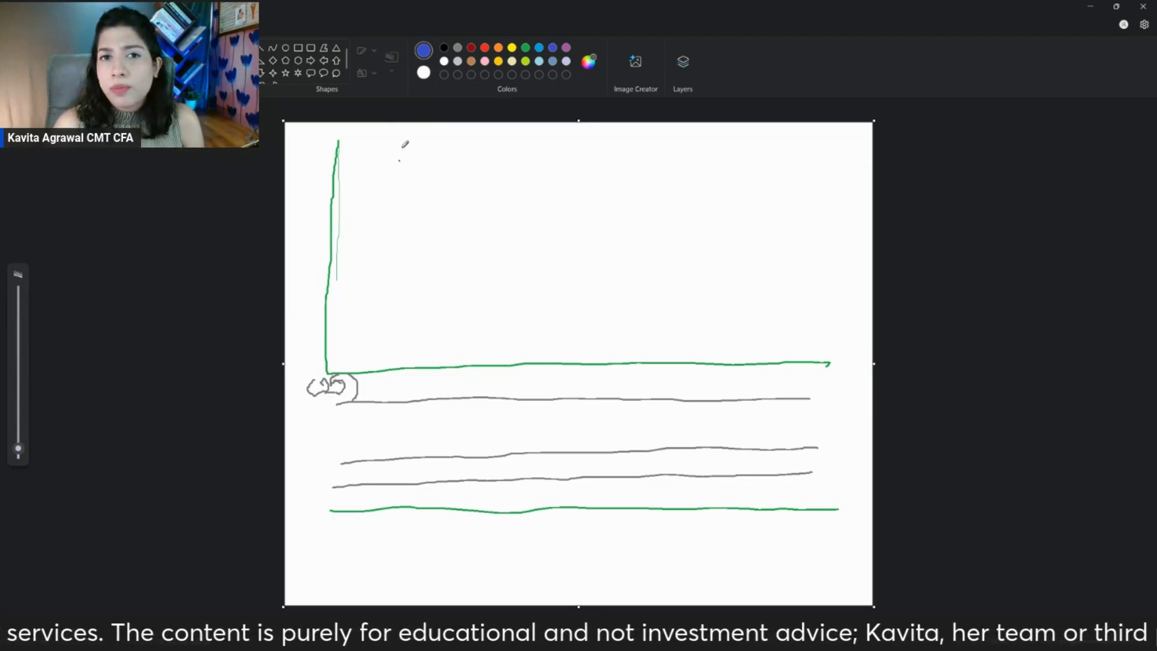
{"action": "mouse_move", "coordinate": [361, 147]}
{"action": "left_mouse_down"}
{"action": "mouse_move", "coordinate": [386, 166]}
{"action": "mouse_move", "coordinate": [398, 146]}
{"action": "mouse_move", "coordinate": [380, 168]}
{"action": "left_mouse_up"}
{"action": "mouse_move", "coordinate": [710, 157]}
{"action": "left_mouse_down"}
{"action": "mouse_move", "coordinate": [735, 150]}
{"action": "mouse_move", "coordinate": [733, 137]}
{"action": "mouse_move", "coordinate": [746, 155]}
{"action": "mouse_move", "coordinate": [759, 142]}
{"action": "mouse_move", "coordinate": [743, 156]}
{"action": "left_mouse_up"}
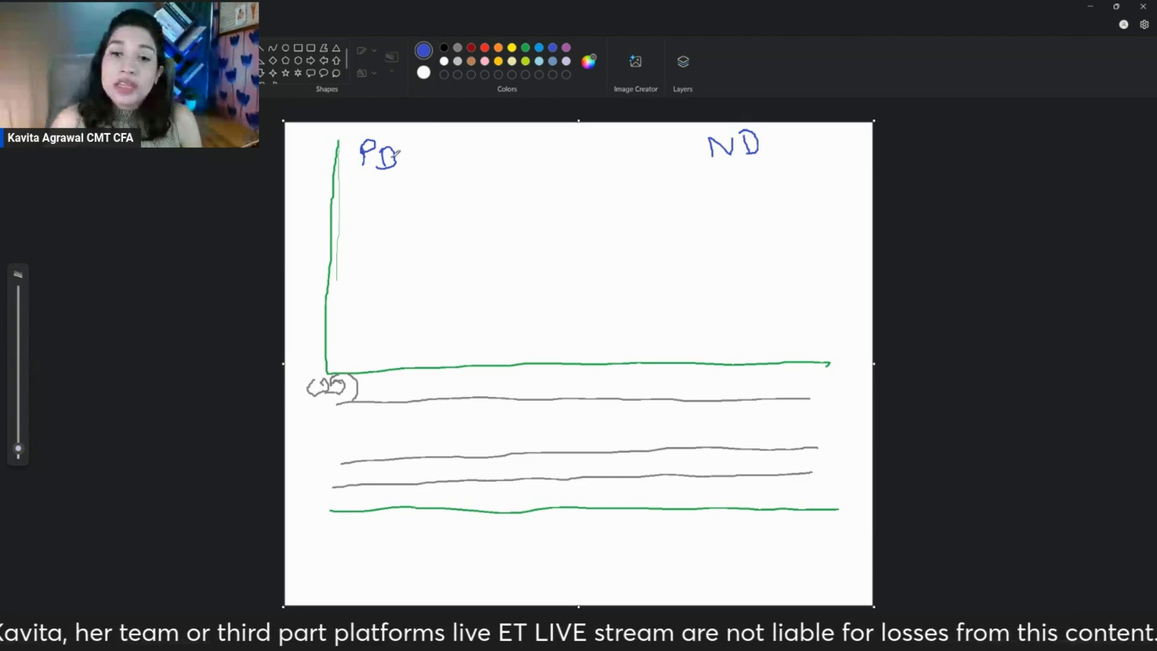
{"action": "left_click_drag", "start_coordinate": [410, 156], "coordinate": [425, 155]}
{"action": "left_click_drag", "start_coordinate": [769, 147], "coordinate": [790, 146]}
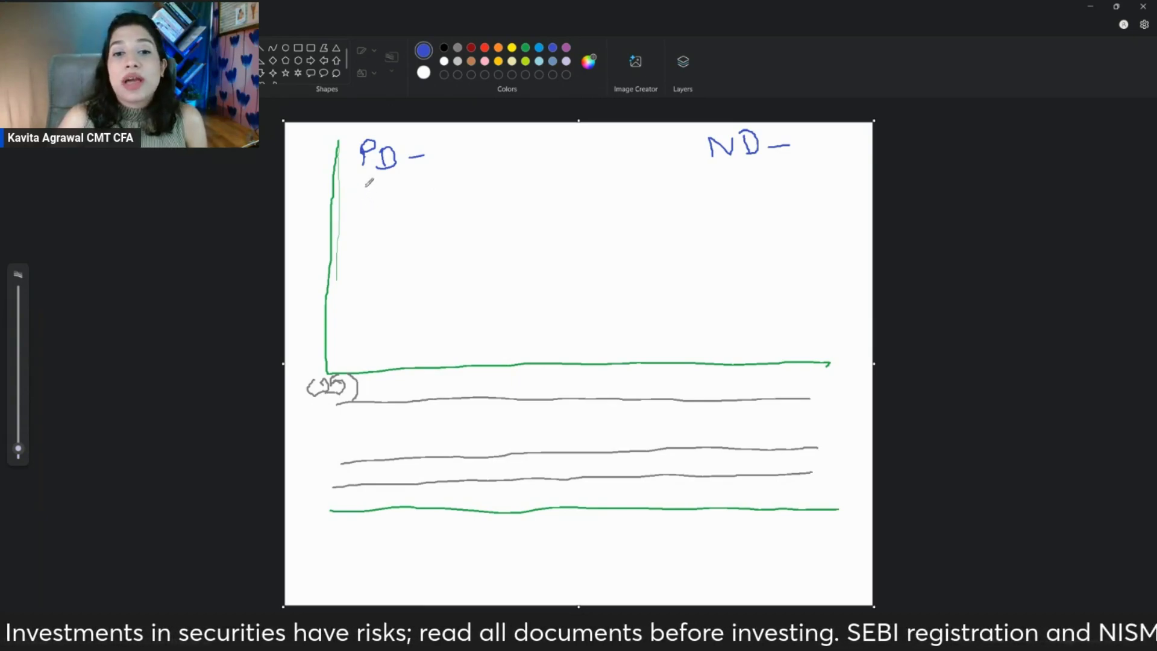
Step: Draw an orange zigzag price line falling below the PD heading, label its lows LL and circle the first and last low
{"action": "left_click", "coordinate": [497, 47]}
{"action": "mouse_move", "coordinate": [362, 190]}
{"action": "left_mouse_down"}
{"action": "mouse_move", "coordinate": [373, 226]}
{"action": "mouse_move", "coordinate": [395, 226]}
{"action": "mouse_move", "coordinate": [471, 312]}
{"action": "left_mouse_up"}
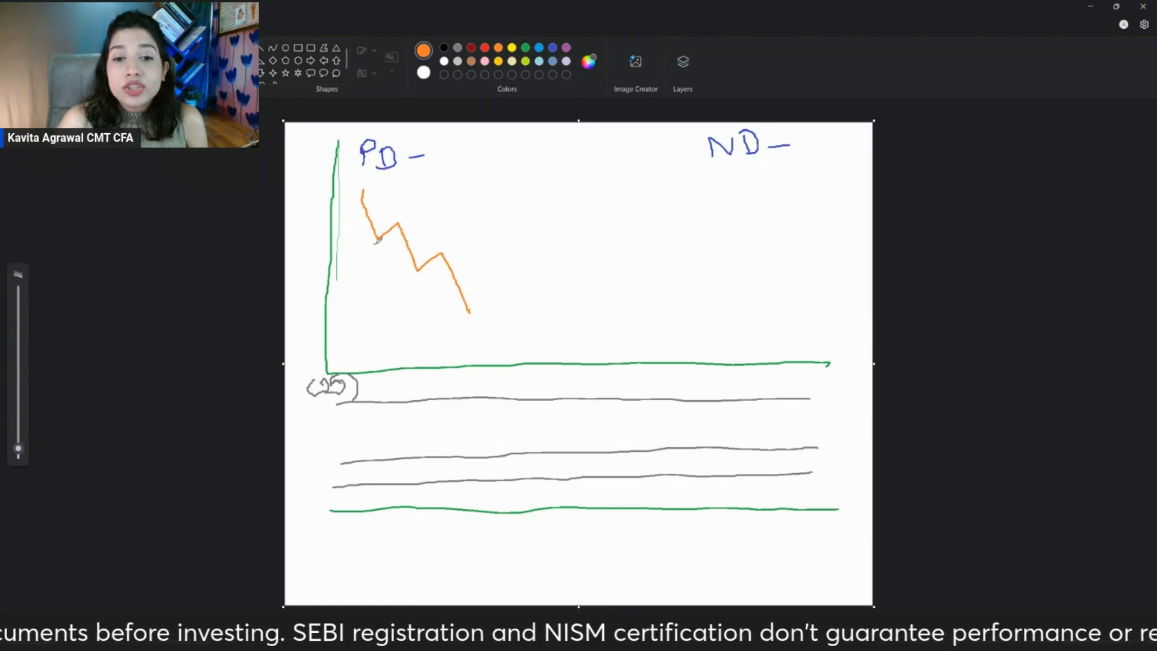
{"action": "mouse_move", "coordinate": [372, 240]}
{"action": "left_mouse_down"}
{"action": "mouse_move", "coordinate": [384, 229]}
{"action": "mouse_move", "coordinate": [363, 257]}
{"action": "mouse_move", "coordinate": [479, 307]}
{"action": "mouse_move", "coordinate": [498, 329]}
{"action": "left_mouse_up"}
{"action": "left_click_drag", "start_coordinate": [501, 320], "coordinate": [512, 323]}
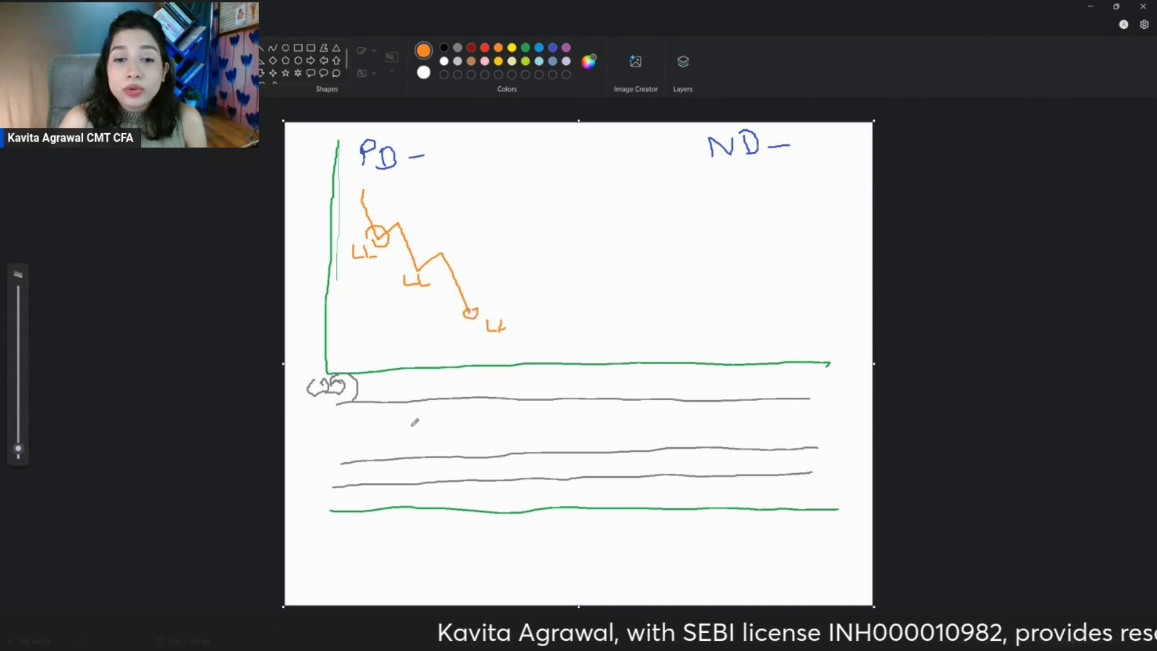
Step: Draw a purple indicator line with an HL label beneath the falling price, then circle the last LL in purple and HL in orange
{"action": "left_click", "coordinate": [566, 48]}
{"action": "mouse_move", "coordinate": [340, 412]}
{"action": "left_mouse_down"}
{"action": "mouse_move", "coordinate": [378, 449]}
{"action": "mouse_move", "coordinate": [389, 440]}
{"action": "mouse_move", "coordinate": [425, 493]}
{"action": "mouse_move", "coordinate": [450, 443]}
{"action": "mouse_move", "coordinate": [461, 456]}
{"action": "mouse_move", "coordinate": [479, 438]}
{"action": "left_mouse_up"}
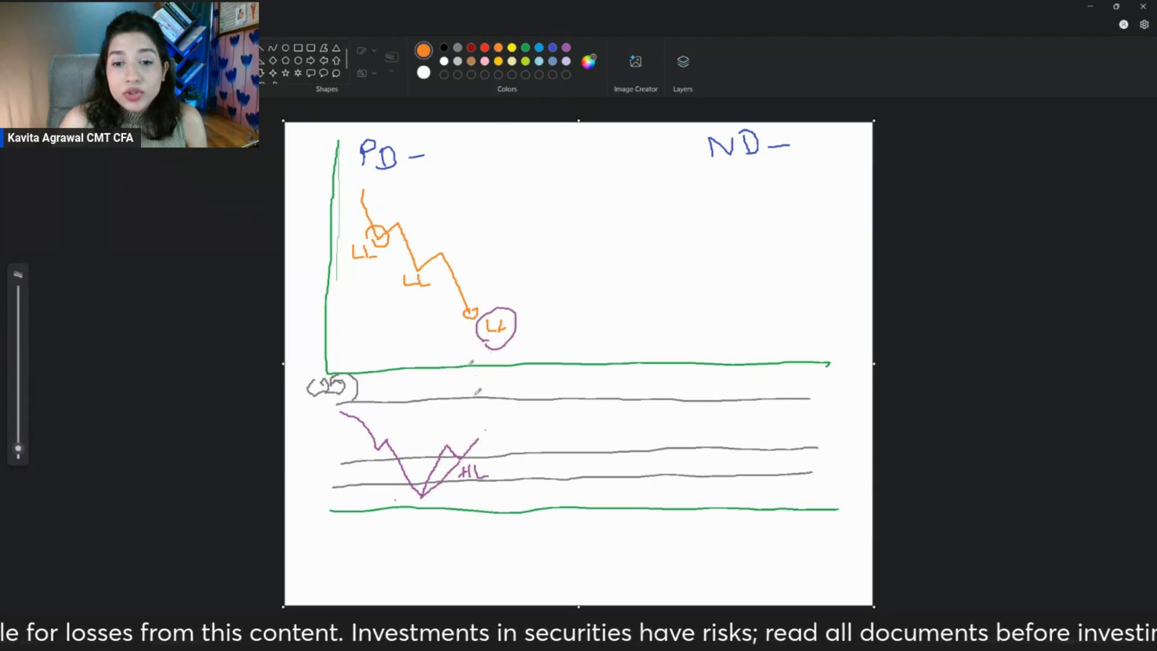
{"action": "mouse_move", "coordinate": [475, 455]}
{"action": "left_mouse_down"}
{"action": "mouse_move", "coordinate": [459, 469]}
{"action": "mouse_move", "coordinate": [482, 484]}
{"action": "mouse_move", "coordinate": [496, 458]}
{"action": "mouse_move", "coordinate": [468, 452]}
{"action": "left_mouse_up"}
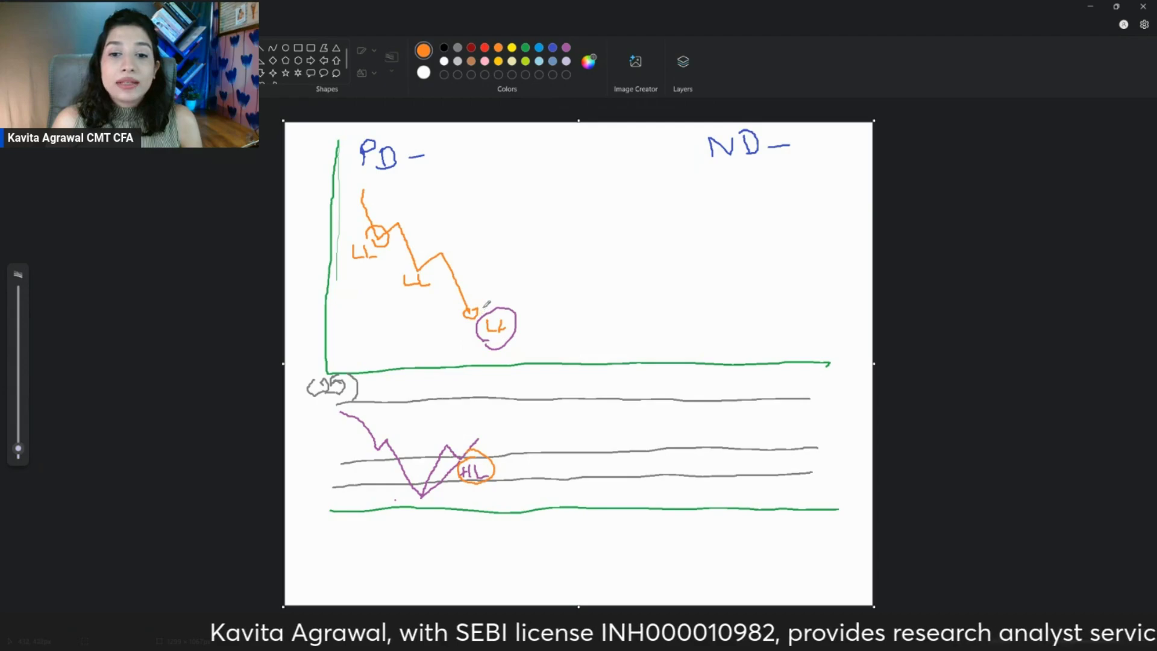
Step: Draw orange arrows from the last low for a sideways move, a fall and a rise, with a check mark above the rise
{"action": "mouse_move", "coordinate": [476, 306]}
{"action": "left_mouse_down"}
{"action": "mouse_move", "coordinate": [583, 303]}
{"action": "mouse_move", "coordinate": [567, 312]}
{"action": "left_mouse_up"}
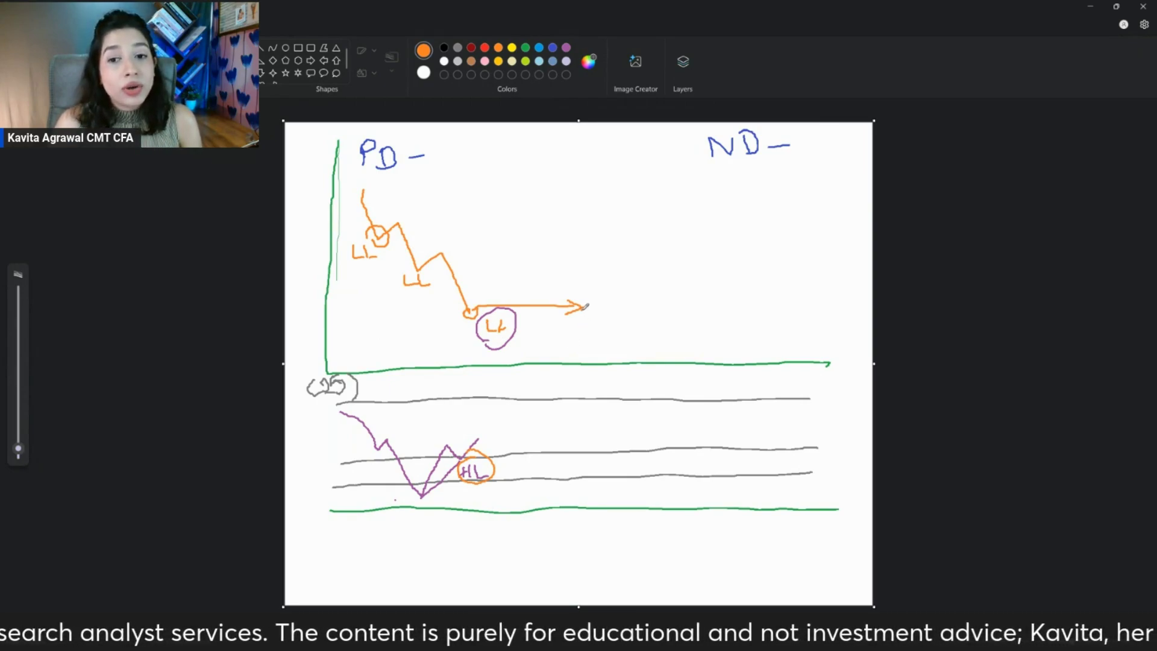
{"action": "mouse_move", "coordinate": [584, 306]}
{"action": "left_mouse_down"}
{"action": "mouse_move", "coordinate": [606, 328]}
{"action": "mouse_move", "coordinate": [578, 331]}
{"action": "left_mouse_up"}
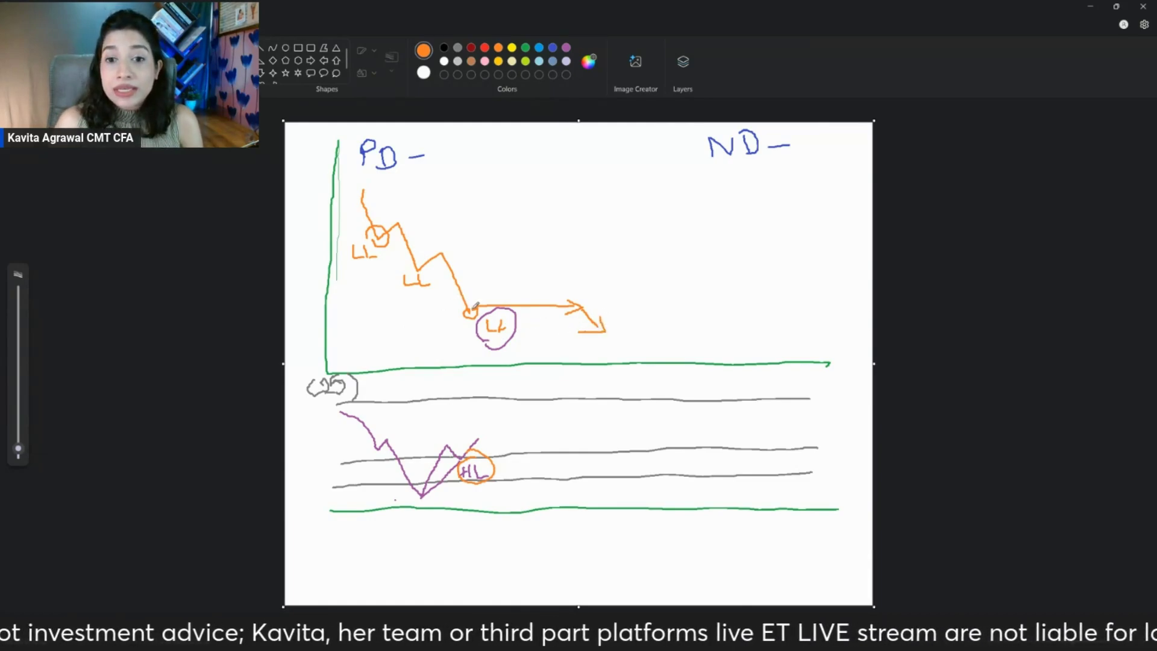
{"action": "mouse_move", "coordinate": [481, 306]}
{"action": "left_mouse_down"}
{"action": "mouse_move", "coordinate": [519, 287]}
{"action": "mouse_move", "coordinate": [532, 235]}
{"action": "mouse_move", "coordinate": [549, 257]}
{"action": "mouse_move", "coordinate": [550, 200]}
{"action": "left_mouse_up"}
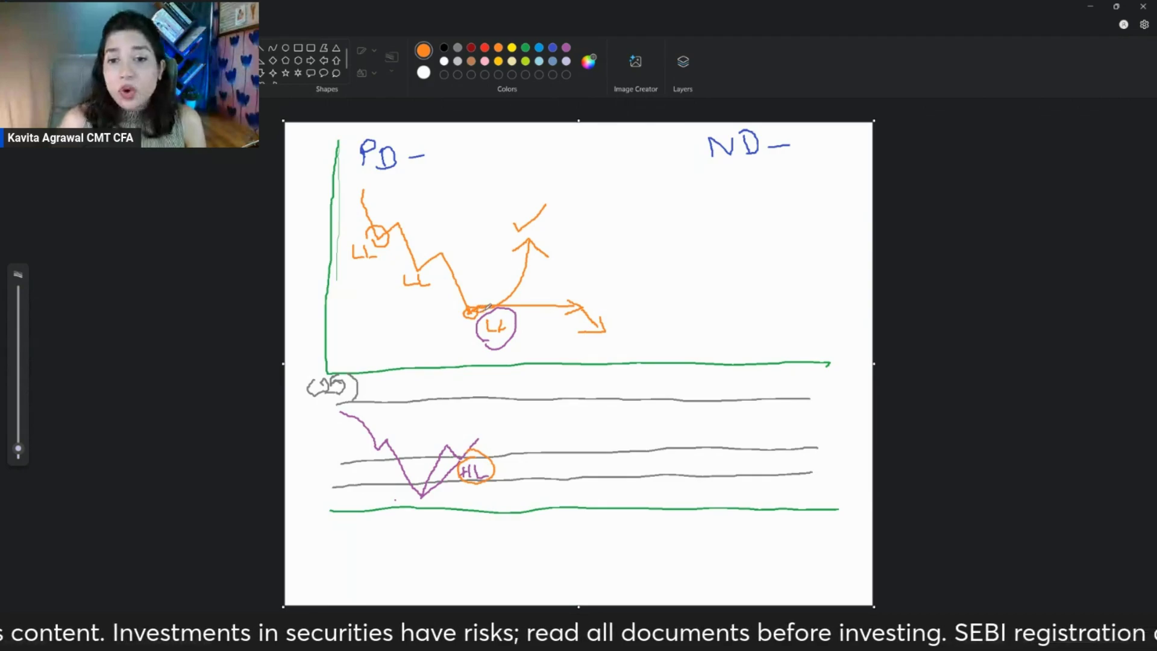
Step: Sketch a sideways-then-up arrow and a pullback to the base after the last low, and underline the PD heading
{"action": "mouse_move", "coordinate": [486, 309]}
{"action": "left_mouse_down"}
{"action": "mouse_move", "coordinate": [547, 309]}
{"action": "mouse_move", "coordinate": [575, 250]}
{"action": "mouse_move", "coordinate": [568, 260]}
{"action": "mouse_move", "coordinate": [583, 268]}
{"action": "left_mouse_up"}
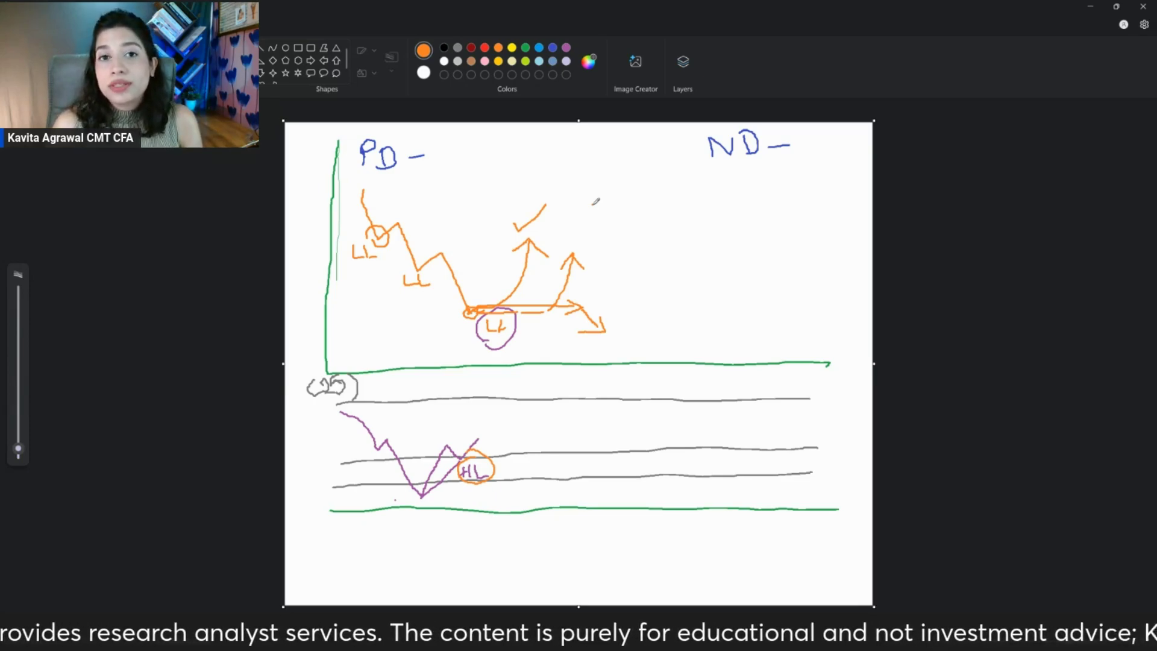
{"action": "left_click_drag", "start_coordinate": [353, 176], "coordinate": [429, 172]}
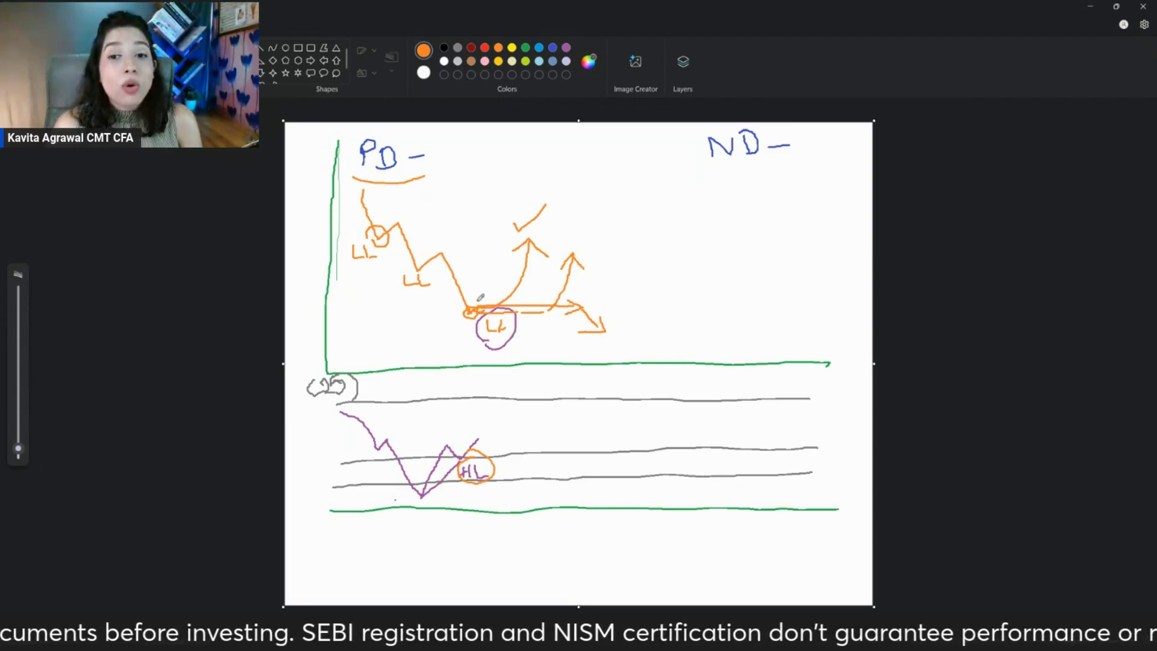
{"action": "mouse_move", "coordinate": [531, 255]}
{"action": "left_mouse_down"}
{"action": "mouse_move", "coordinate": [550, 306]}
{"action": "mouse_move", "coordinate": [569, 256]}
{"action": "mouse_move", "coordinate": [580, 266]}
{"action": "left_mouse_up"}
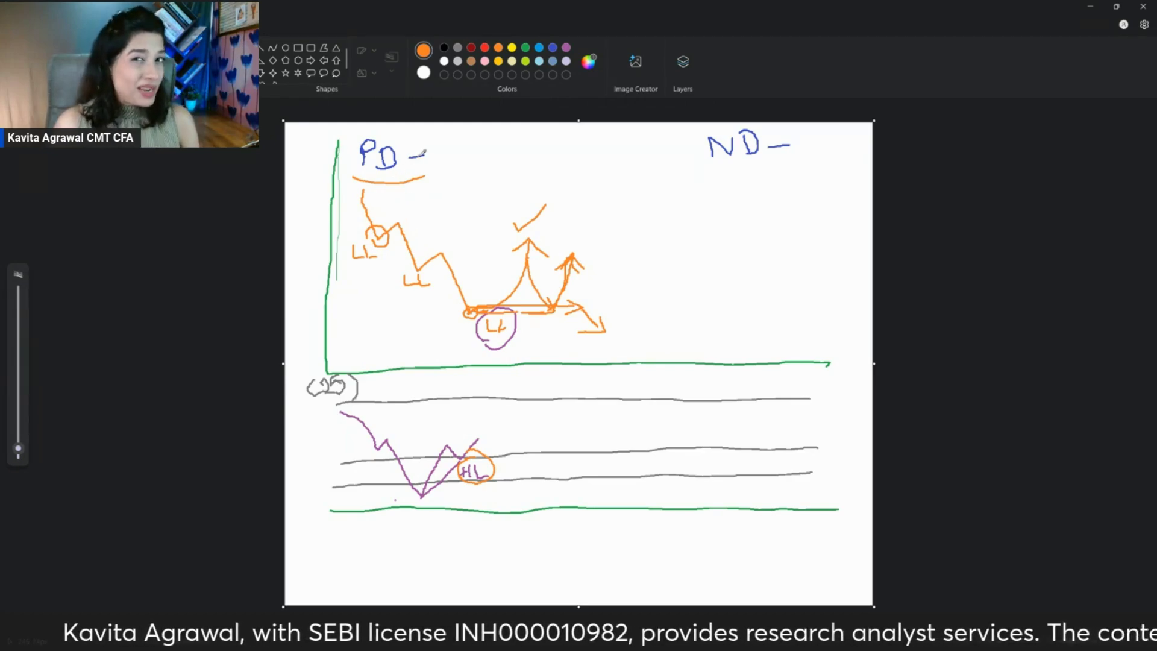
Step: Underline the ND heading and draw an orange rising zigzag price line below it with its peaks labelled HH
{"action": "left_click_drag", "start_coordinate": [722, 167], "coordinate": [769, 155]}
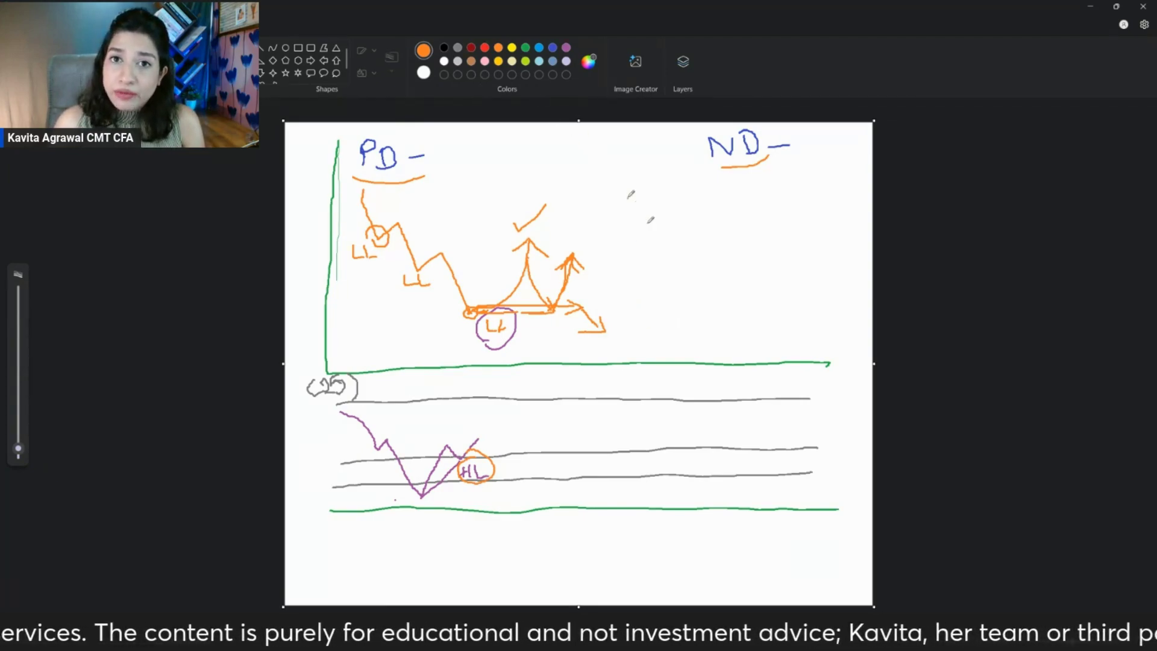
{"action": "mouse_move", "coordinate": [655, 310]}
{"action": "left_mouse_down"}
{"action": "mouse_move", "coordinate": [686, 246]}
{"action": "mouse_move", "coordinate": [751, 228]}
{"action": "mouse_move", "coordinate": [777, 180]}
{"action": "left_mouse_up"}
{"action": "mouse_move", "coordinate": [652, 237]}
{"action": "left_mouse_down"}
{"action": "mouse_move", "coordinate": [674, 246]}
{"action": "mouse_move", "coordinate": [696, 222]}
{"action": "left_mouse_up"}
{"action": "mouse_move", "coordinate": [766, 176]}
{"action": "left_mouse_down"}
{"action": "mouse_move", "coordinate": [774, 162]}
{"action": "mouse_move", "coordinate": [780, 179]}
{"action": "mouse_move", "coordinate": [787, 159]}
{"action": "mouse_move", "coordinate": [791, 179]}
{"action": "left_mouse_up"}
Step: Draw an orange indicator line with falling peaks beneath the ND price line and join its peaks with a purple trendline
{"action": "mouse_move", "coordinate": [654, 449]}
{"action": "left_mouse_down"}
{"action": "mouse_move", "coordinate": [689, 390]}
{"action": "mouse_move", "coordinate": [735, 398]}
{"action": "mouse_move", "coordinate": [761, 433]}
{"action": "left_mouse_up"}
{"action": "left_click_drag", "start_coordinate": [695, 378], "coordinate": [732, 397]}
{"action": "left_click_drag", "start_coordinate": [761, 433], "coordinate": [789, 428]}
{"action": "left_click_drag", "start_coordinate": [733, 397], "coordinate": [778, 401]}
{"action": "left_click", "coordinate": [566, 47]}
{"action": "left_click_drag", "start_coordinate": [697, 376], "coordinate": [776, 401]}
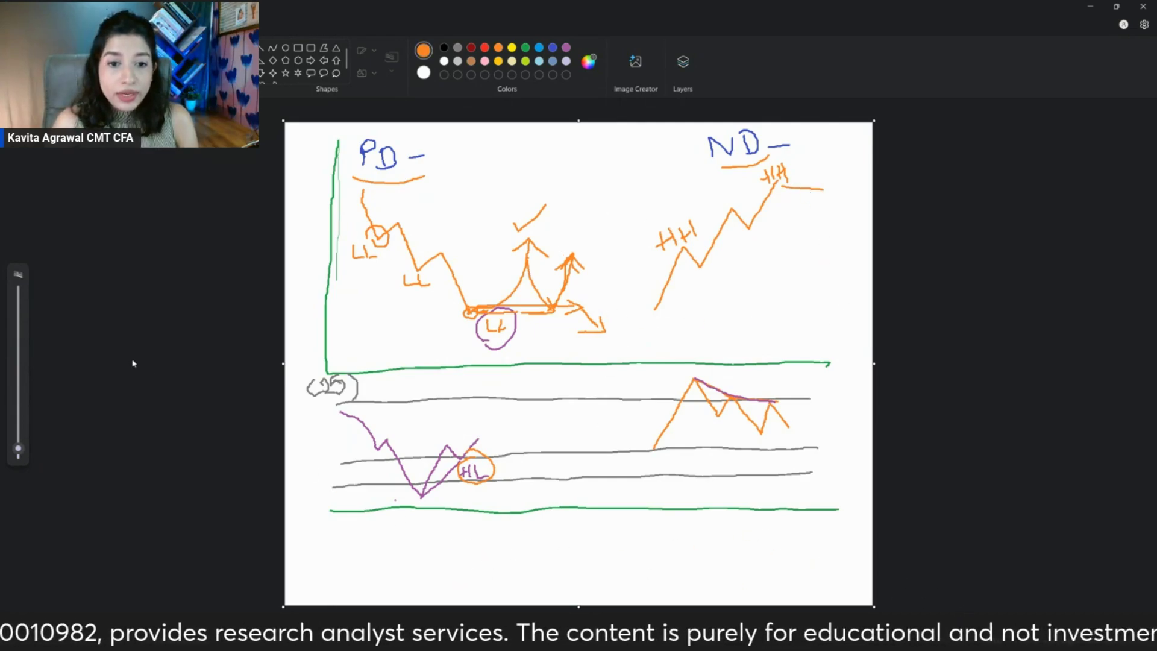
Step: Draw orange arrows from the last HH for sideways, rising, falling and rebounding moves, and circle the ND heading
{"action": "double_click", "coordinate": [453, 24]}
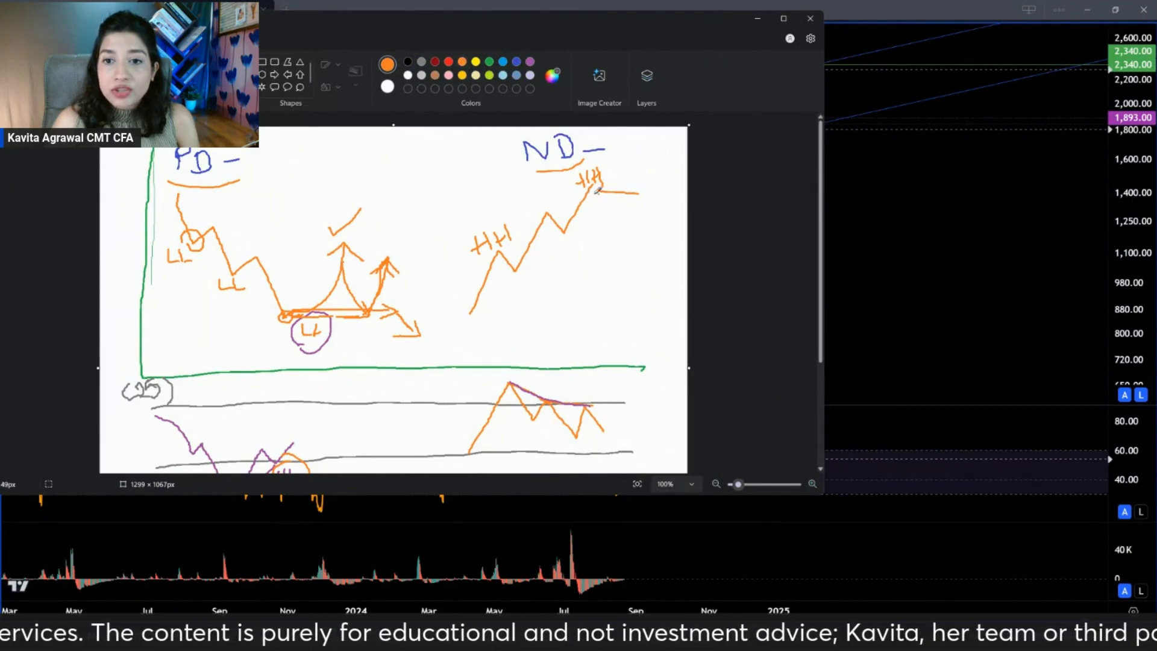
{"action": "mouse_move", "coordinate": [592, 191]}
{"action": "left_mouse_down"}
{"action": "mouse_move", "coordinate": [638, 192]}
{"action": "mouse_move", "coordinate": [647, 216]}
{"action": "mouse_move", "coordinate": [651, 205]}
{"action": "mouse_move", "coordinate": [602, 192]}
{"action": "mouse_move", "coordinate": [638, 193]}
{"action": "mouse_move", "coordinate": [655, 167]}
{"action": "mouse_move", "coordinate": [666, 177]}
{"action": "left_mouse_up"}
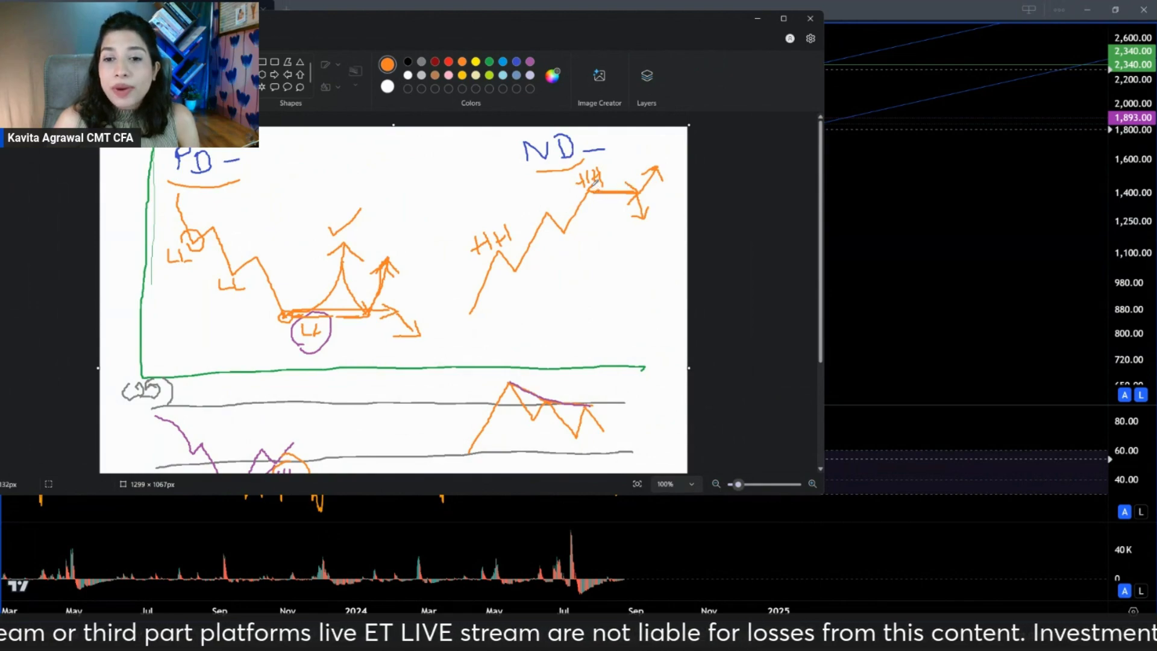
{"action": "mouse_move", "coordinate": [594, 189]}
{"action": "left_mouse_down"}
{"action": "mouse_move", "coordinate": [639, 270]}
{"action": "mouse_move", "coordinate": [648, 248]}
{"action": "left_mouse_up"}
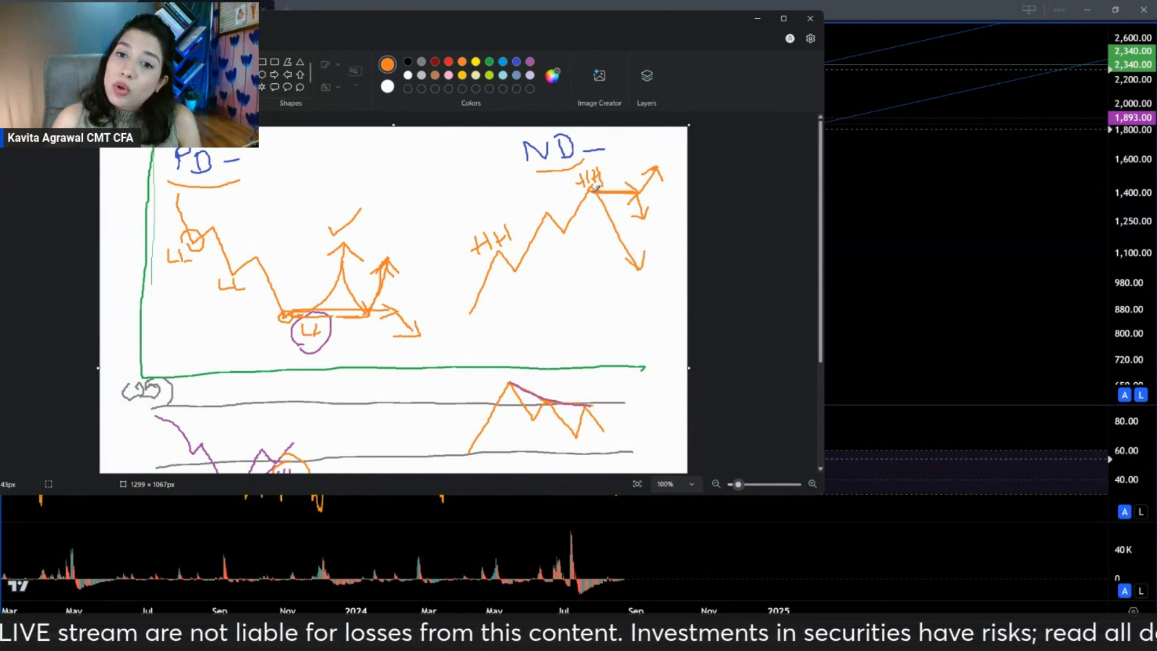
{"action": "mouse_move", "coordinate": [639, 188]}
{"action": "left_mouse_down"}
{"action": "mouse_move", "coordinate": [654, 242]}
{"action": "mouse_move", "coordinate": [679, 189]}
{"action": "mouse_move", "coordinate": [683, 218]}
{"action": "left_mouse_up"}
{"action": "left_click_drag", "start_coordinate": [594, 160], "coordinate": [522, 142]}
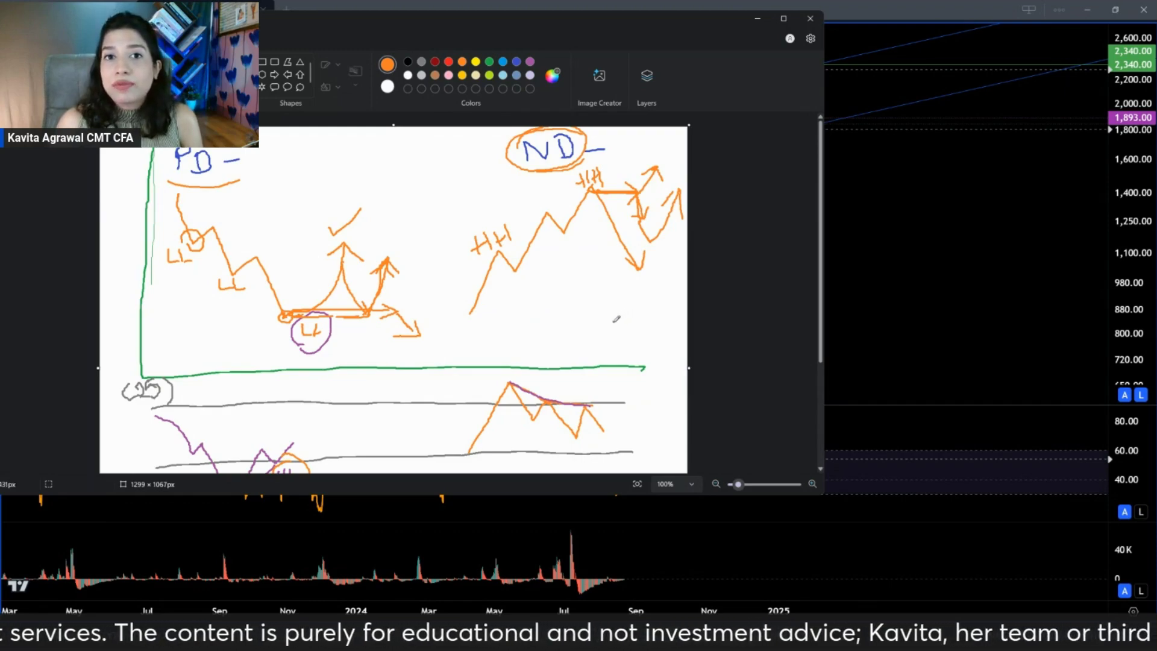
Step: Stretch and reposition the drawing window so the whole sketch shows, and circle the ND heading again in orange
{"action": "scroll", "coordinate": [621, 306], "scroll_direction": "down", "scroll_amount": 3}
{"action": "scroll", "coordinate": [615, 307], "scroll_direction": "up", "scroll_amount": 3}
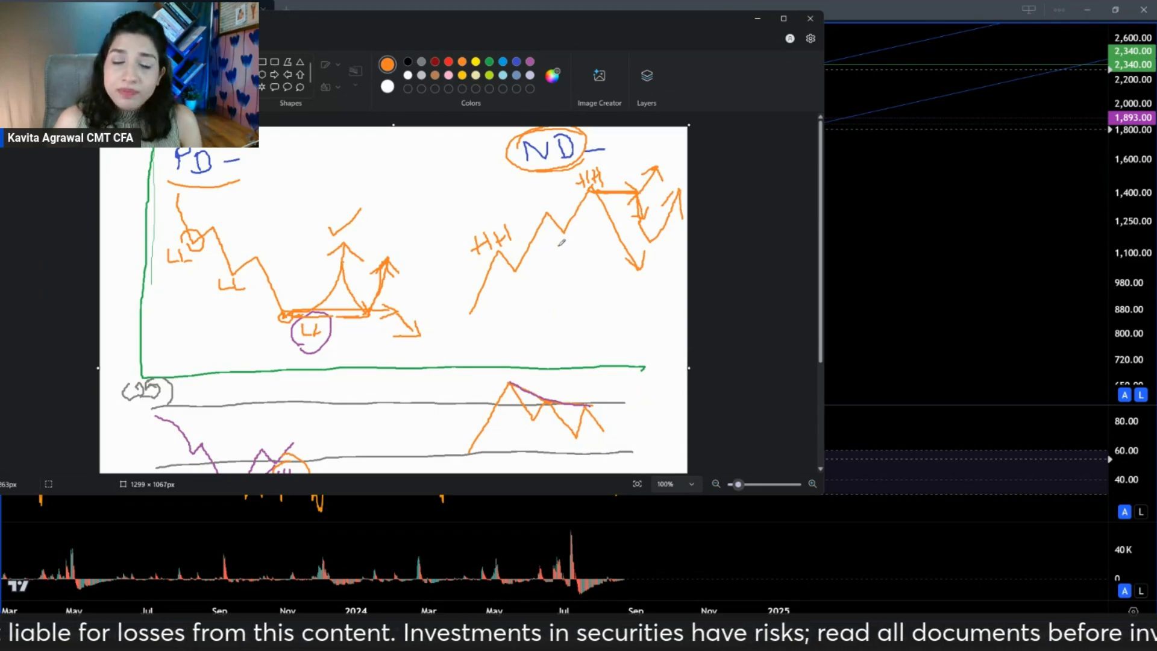
{"action": "double_click", "coordinate": [576, 13]}
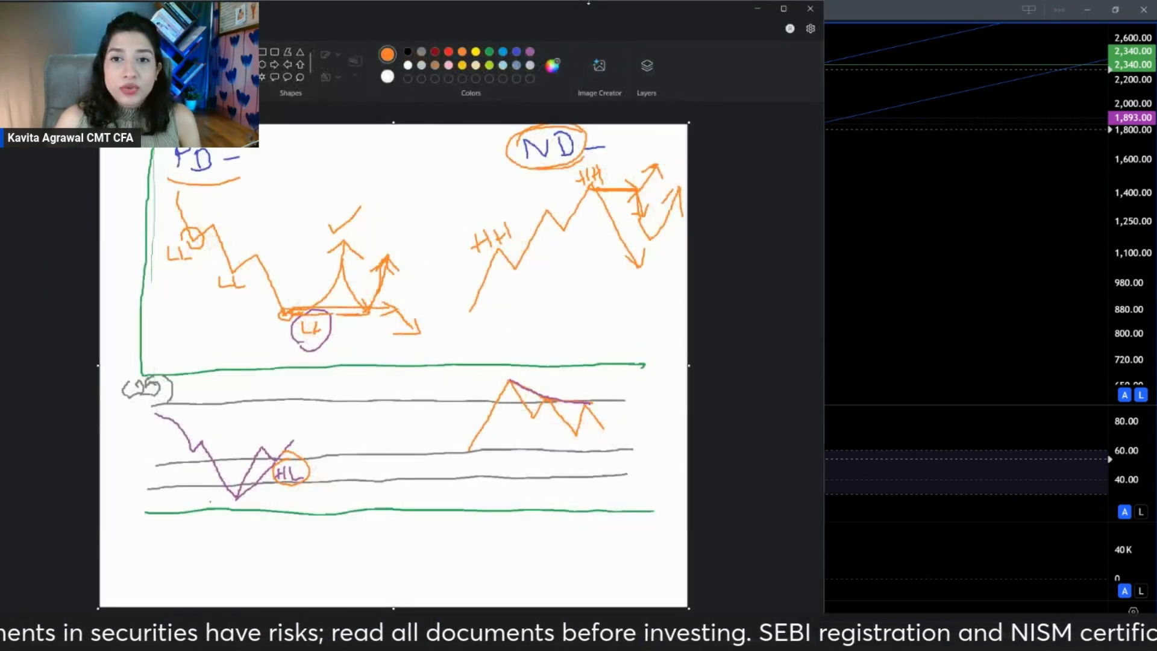
{"action": "left_click_drag", "start_coordinate": [584, 22], "coordinate": [720, 22]}
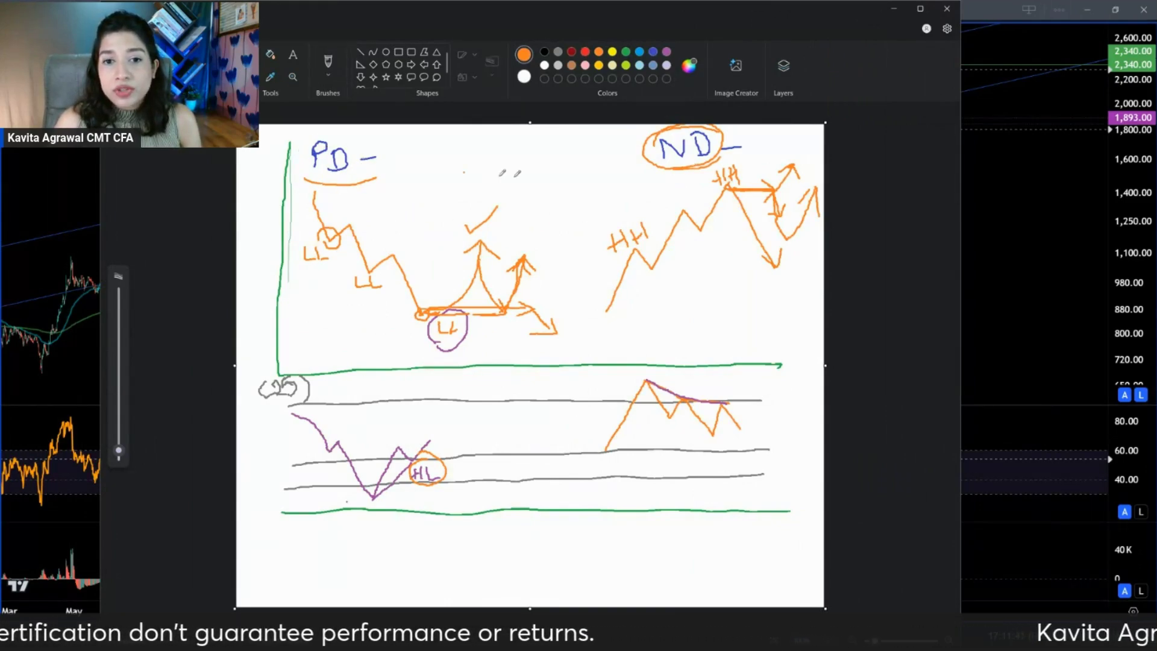
{"action": "left_click_drag", "start_coordinate": [667, 137], "coordinate": [665, 136]}
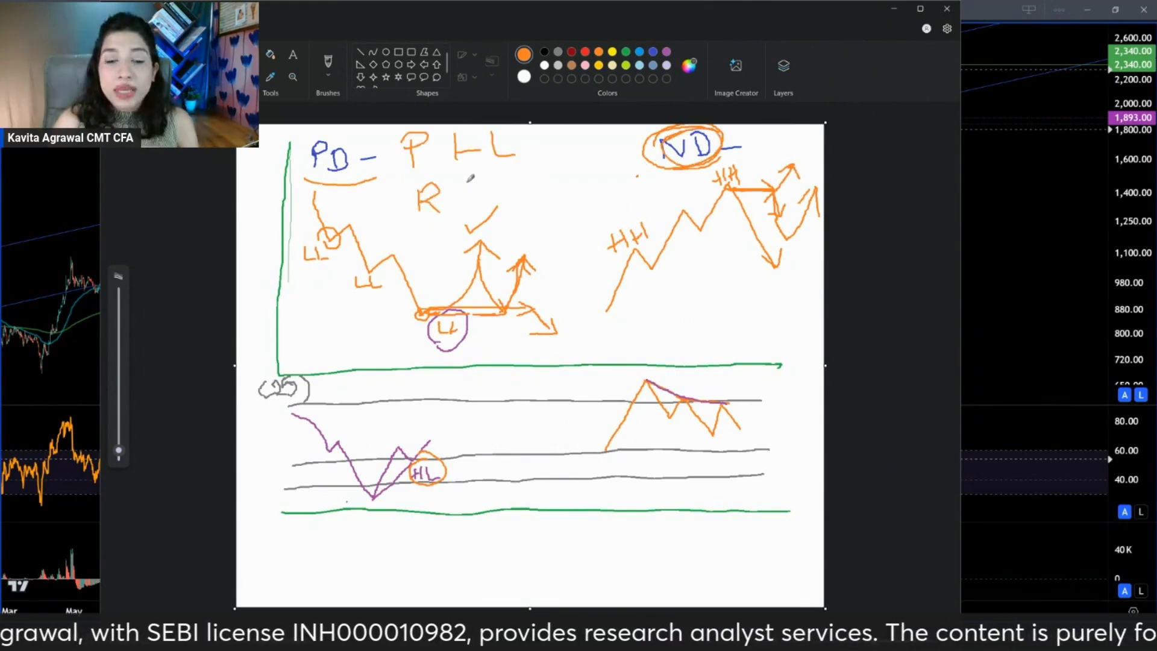
Step: Write the orange notes "P. LL SM" and "R HL HL" beside the PD heading, and trace over the ND price line
{"action": "mouse_move", "coordinate": [469, 182]}
{"action": "left_mouse_down"}
{"action": "mouse_move", "coordinate": [467, 212]}
{"action": "mouse_move", "coordinate": [484, 212]}
{"action": "left_mouse_up"}
{"action": "left_click_drag", "start_coordinate": [464, 198], "coordinate": [488, 196]}
{"action": "mouse_move", "coordinate": [504, 178]}
{"action": "left_mouse_down"}
{"action": "mouse_move", "coordinate": [504, 208]}
{"action": "mouse_move", "coordinate": [518, 200]}
{"action": "left_mouse_up"}
{"action": "mouse_move", "coordinate": [546, 134]}
{"action": "left_mouse_down"}
{"action": "mouse_move", "coordinate": [531, 156]}
{"action": "mouse_move", "coordinate": [563, 148]}
{"action": "mouse_move", "coordinate": [580, 162]}
{"action": "mouse_move", "coordinate": [552, 182]}
{"action": "mouse_move", "coordinate": [552, 205]}
{"action": "mouse_move", "coordinate": [561, 191]}
{"action": "left_mouse_up"}
{"action": "mouse_move", "coordinate": [564, 170]}
{"action": "left_mouse_down"}
{"action": "mouse_move", "coordinate": [564, 201]}
{"action": "mouse_move", "coordinate": [588, 197]}
{"action": "left_mouse_up"}
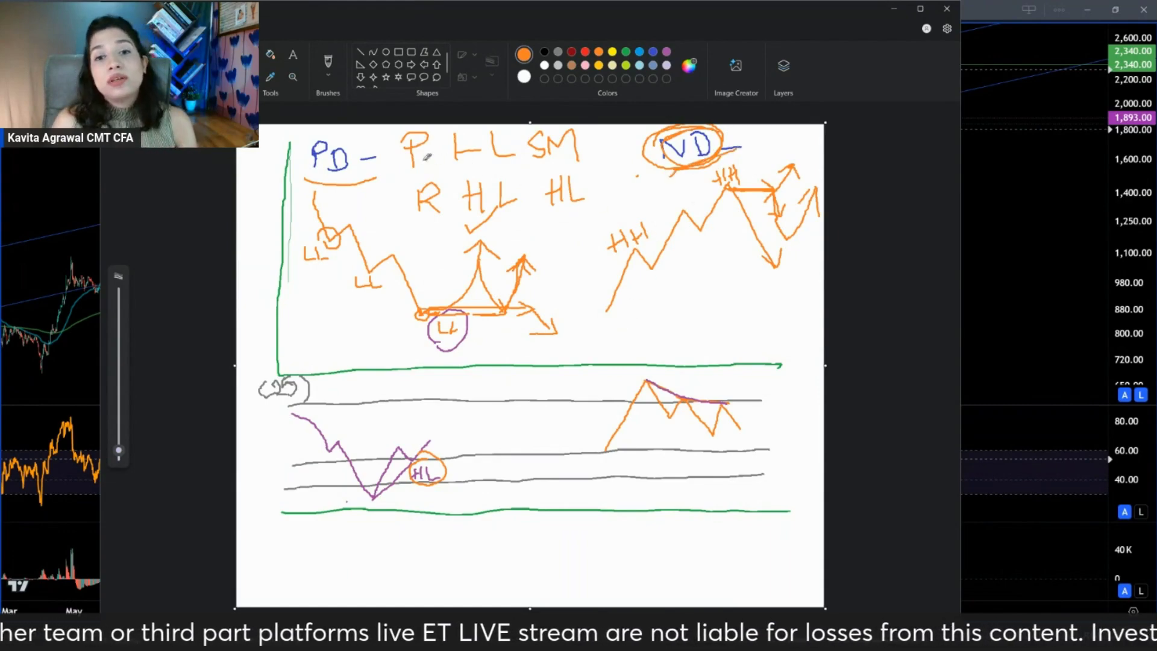
{"action": "left_click_drag", "start_coordinate": [627, 248], "coordinate": [747, 171]}
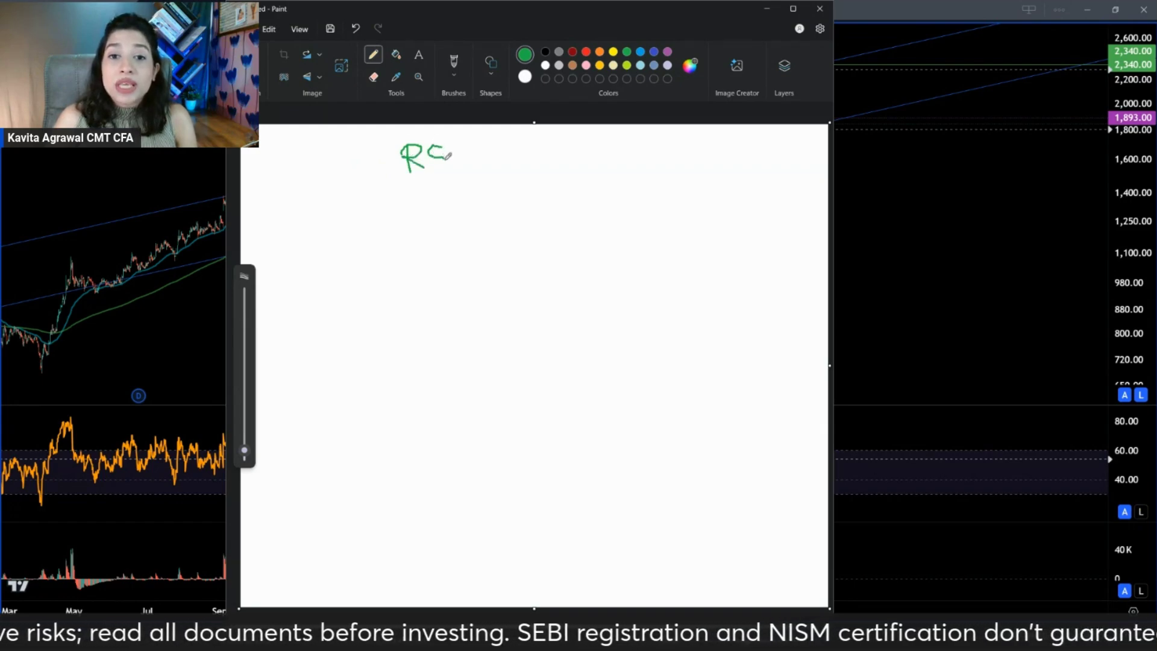
Step: Switch to the TradingView chart and load the NIFTY symbol in place of RAYMOND
{"action": "right_click", "coordinate": [904, 206]}
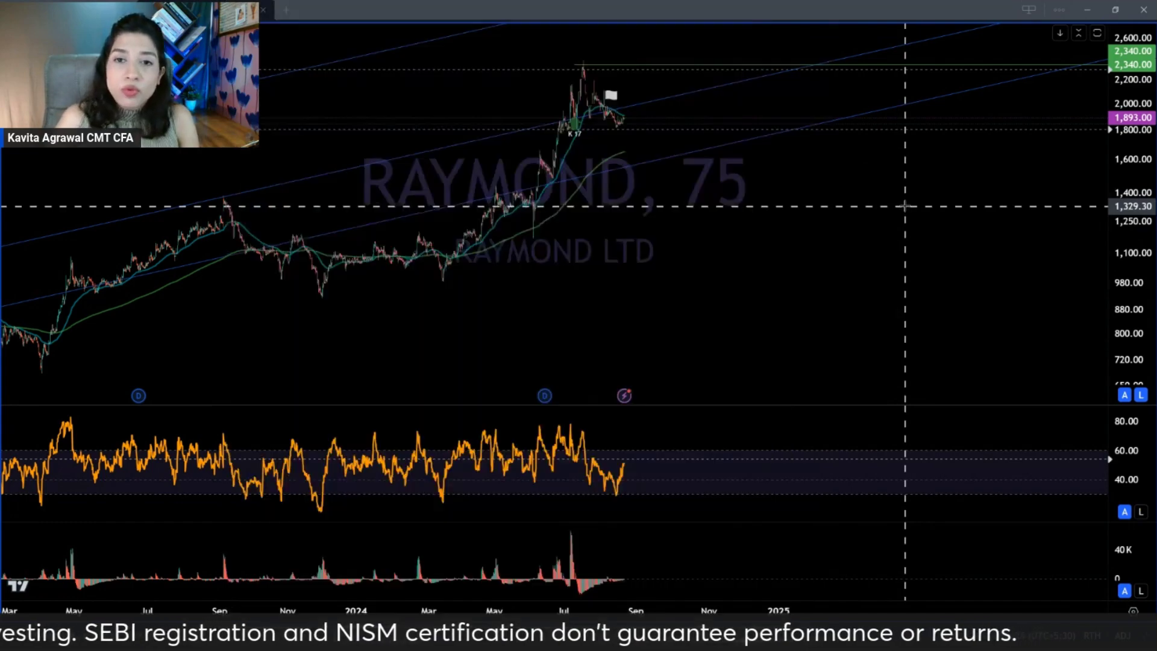
{"action": "left_click", "coordinate": [836, 220]}
{"action": "left_click_drag", "start_coordinate": [732, 289], "coordinate": [803, 287]}
{"action": "left_click_drag", "start_coordinate": [662, 338], "coordinate": [712, 329]}
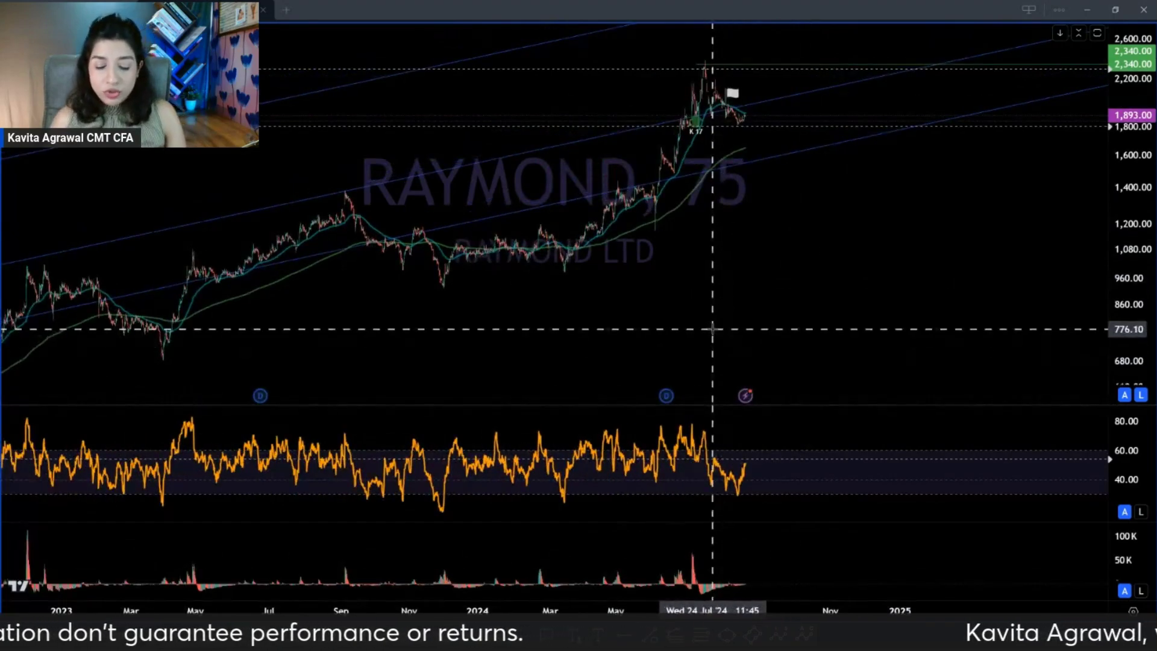
{"action": "type", "text": "nifty"}
{"action": "key", "text": "Return"}
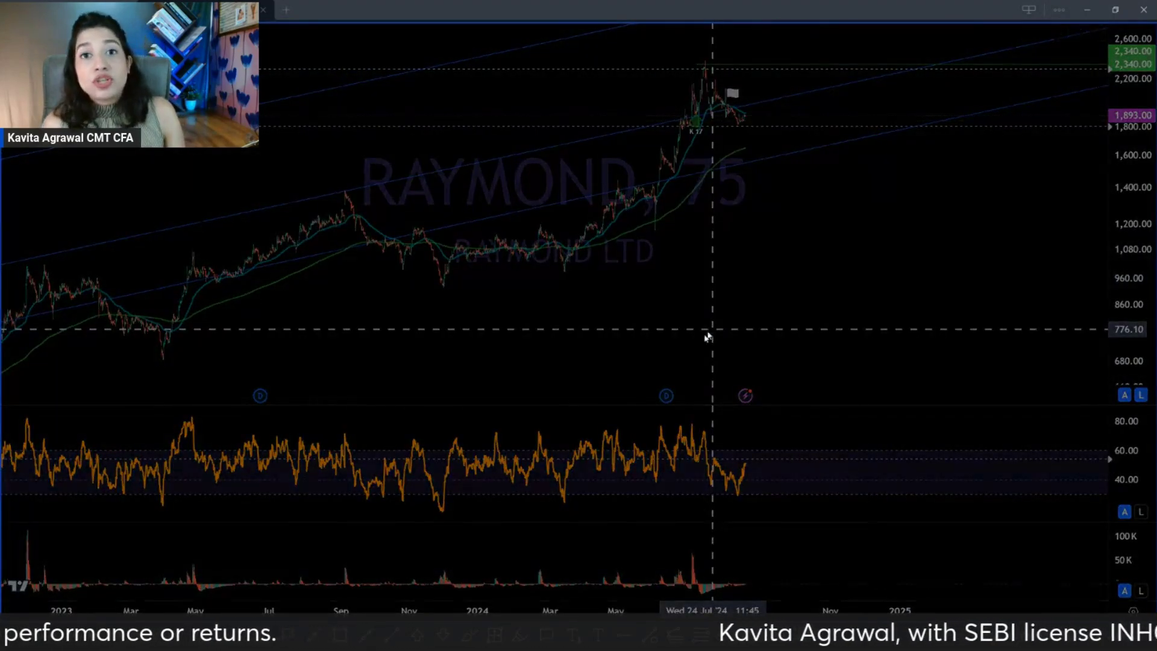
Step: Examine the 75-minute and 15-minute NIFTY charts, going back through the older price and RSI history
{"action": "scroll", "coordinate": [457, 283], "scroll_direction": "up", "scroll_amount": 5}
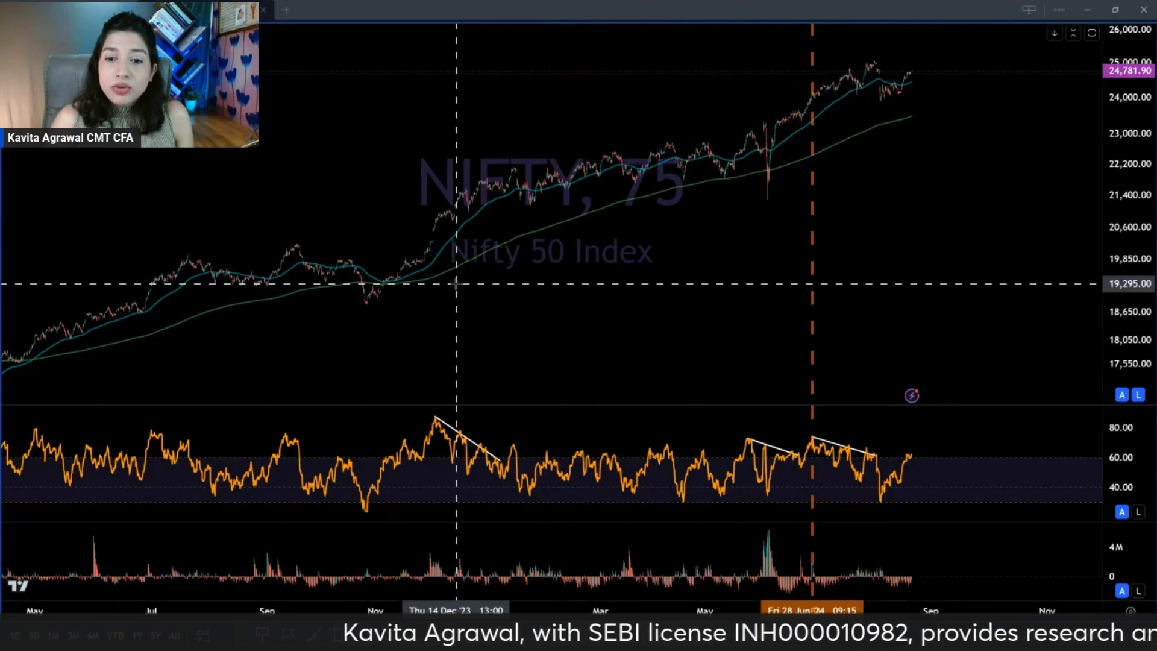
{"action": "scroll", "coordinate": [534, 361], "scroll_direction": "down", "scroll_amount": 5}
{"action": "key", "text": "Tab"}
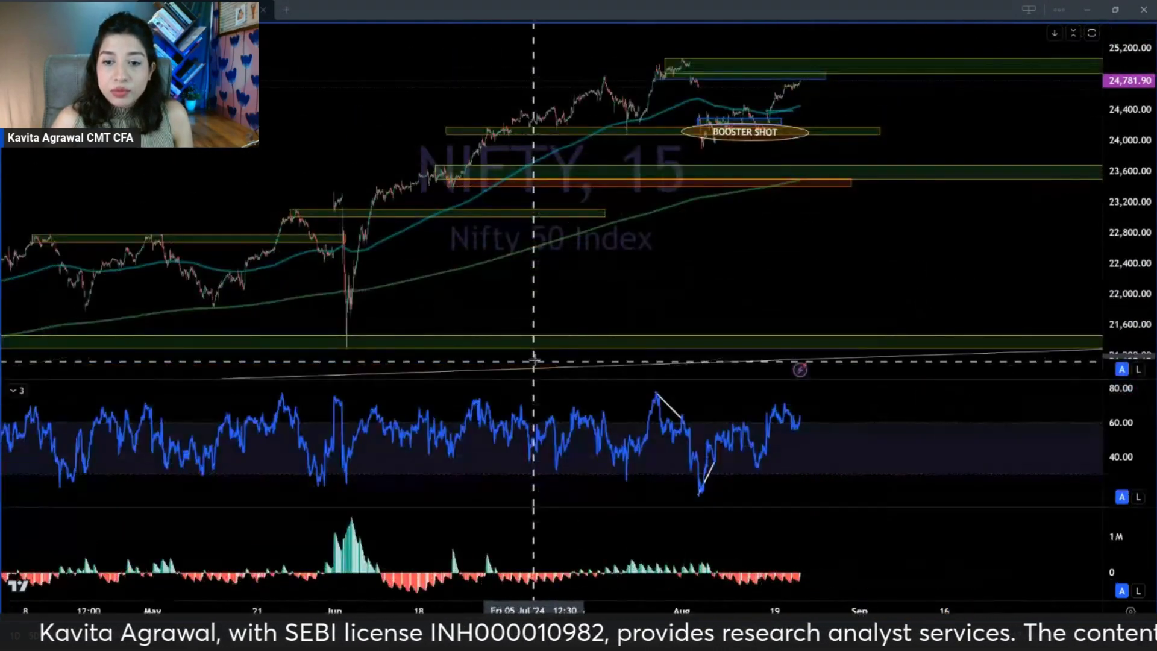
{"action": "key", "text": "Tab"}
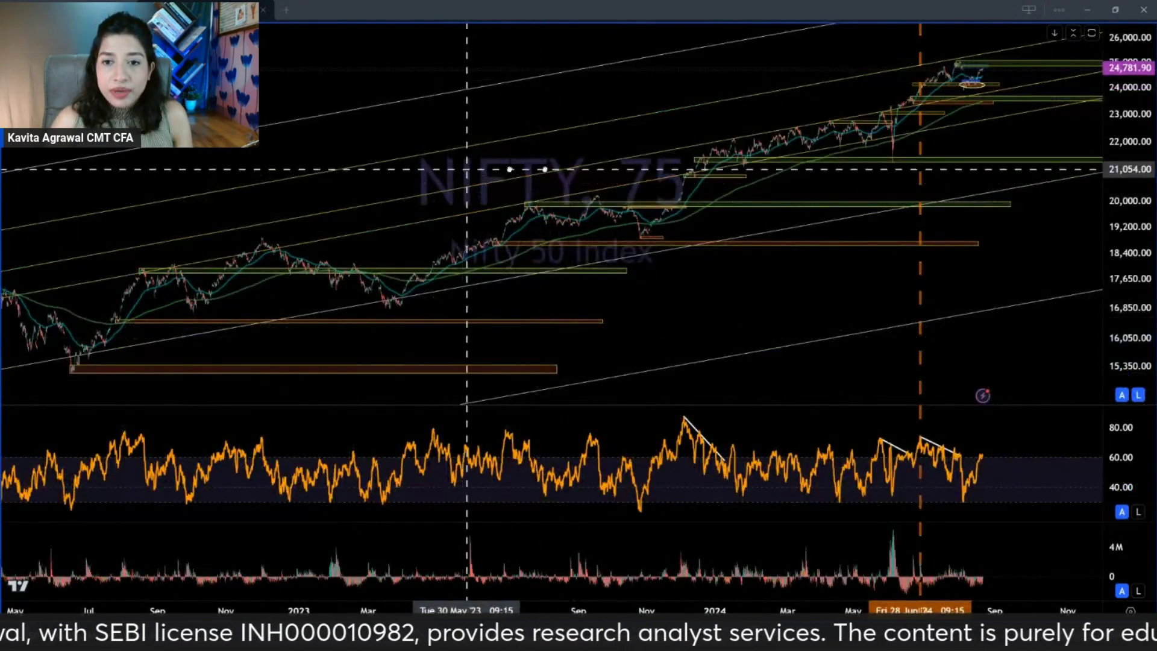
{"action": "left_click_drag", "start_coordinate": [468, 171], "coordinate": [847, 152]}
{"action": "left_click_drag", "start_coordinate": [1026, 140], "coordinate": [1079, 93]}
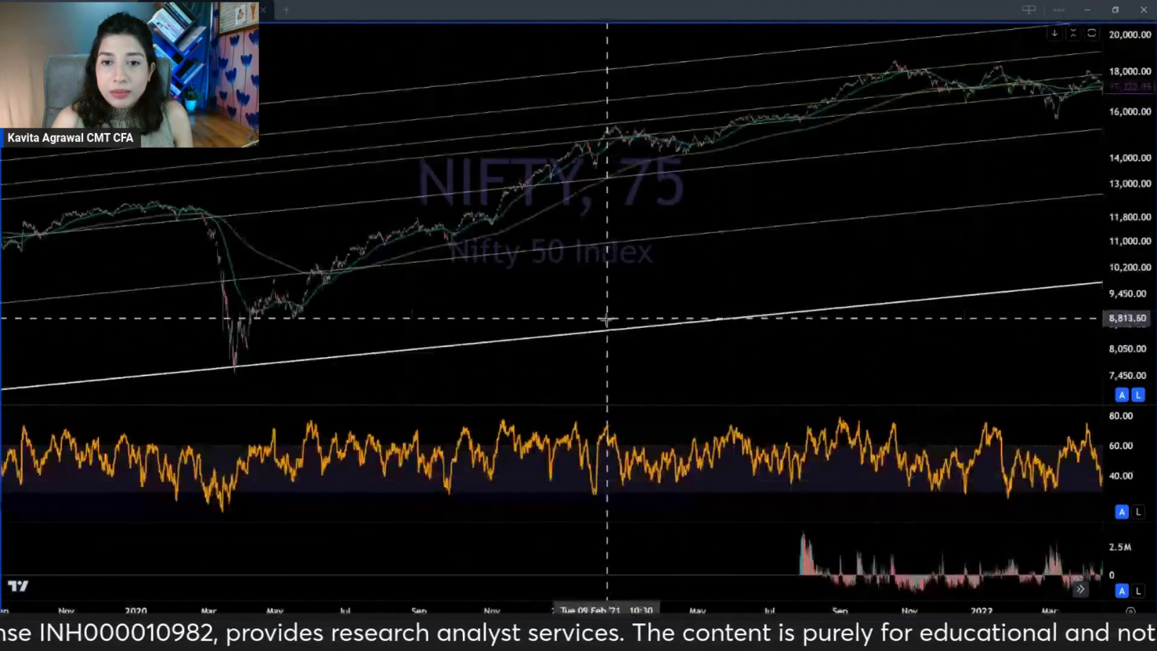
{"action": "scroll", "coordinate": [605, 321], "scroll_direction": "up", "scroll_amount": 4}
Step: Load the RELIANCE symbol in place of NIFTY on the chart
{"action": "type", "text": "RELI"}
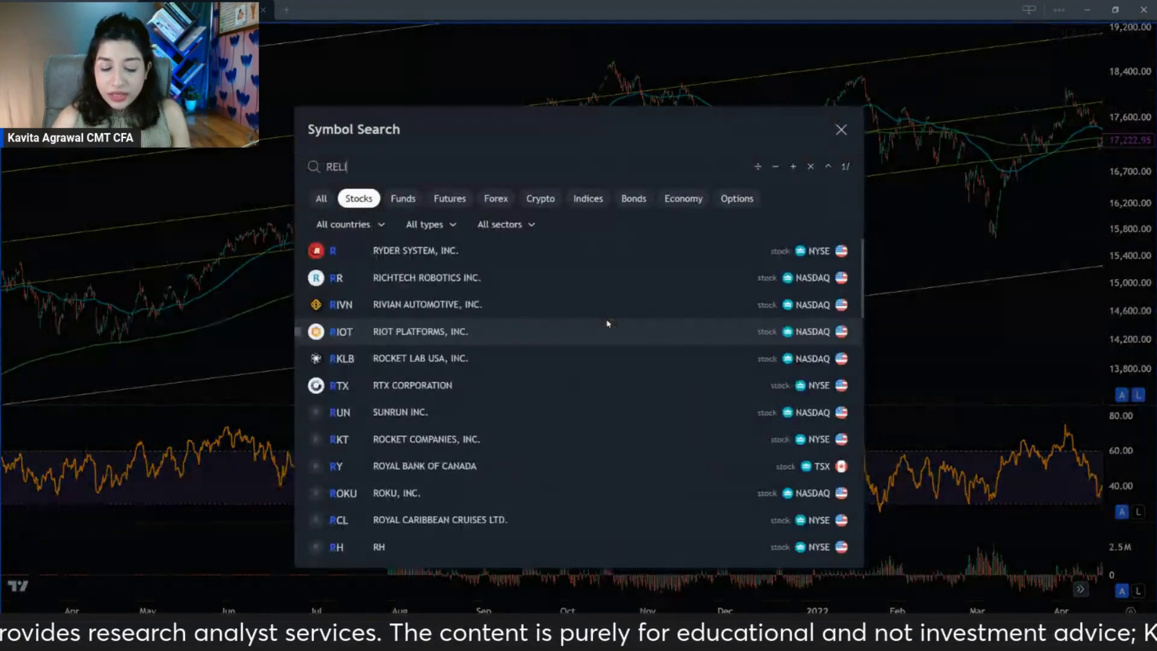
{"action": "key", "text": "Escape"}
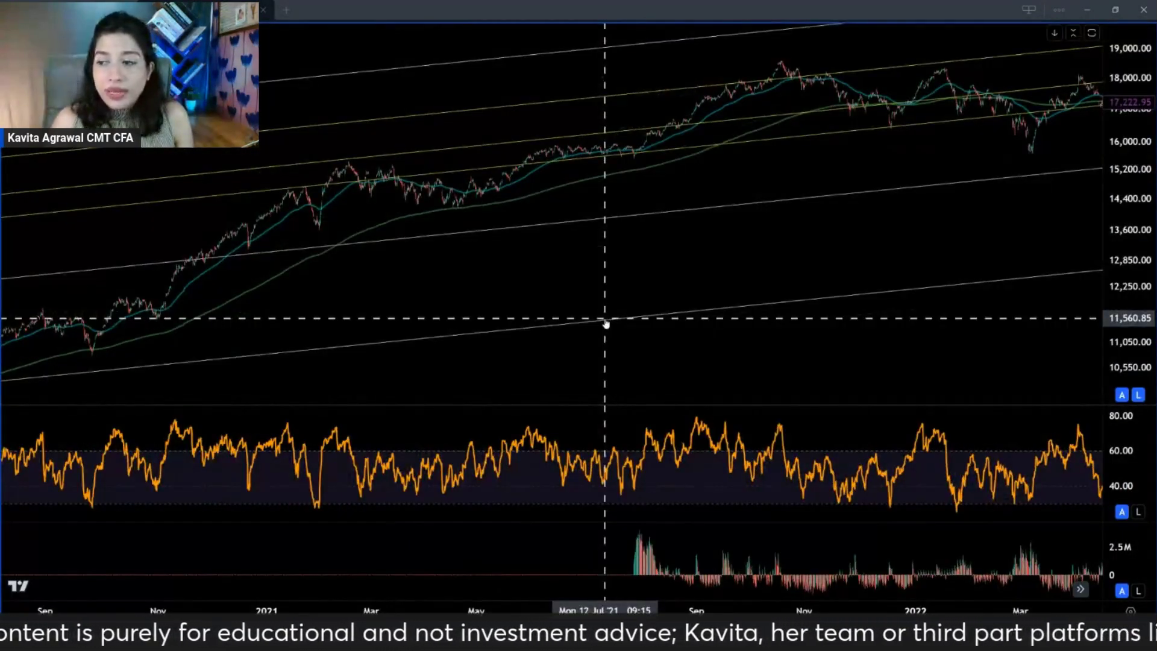
Step: Remove all drawings from the RELIANCE 75-minute chart and collapse the volume pane beneath the RSI
{"action": "right_click", "coordinate": [609, 321]}
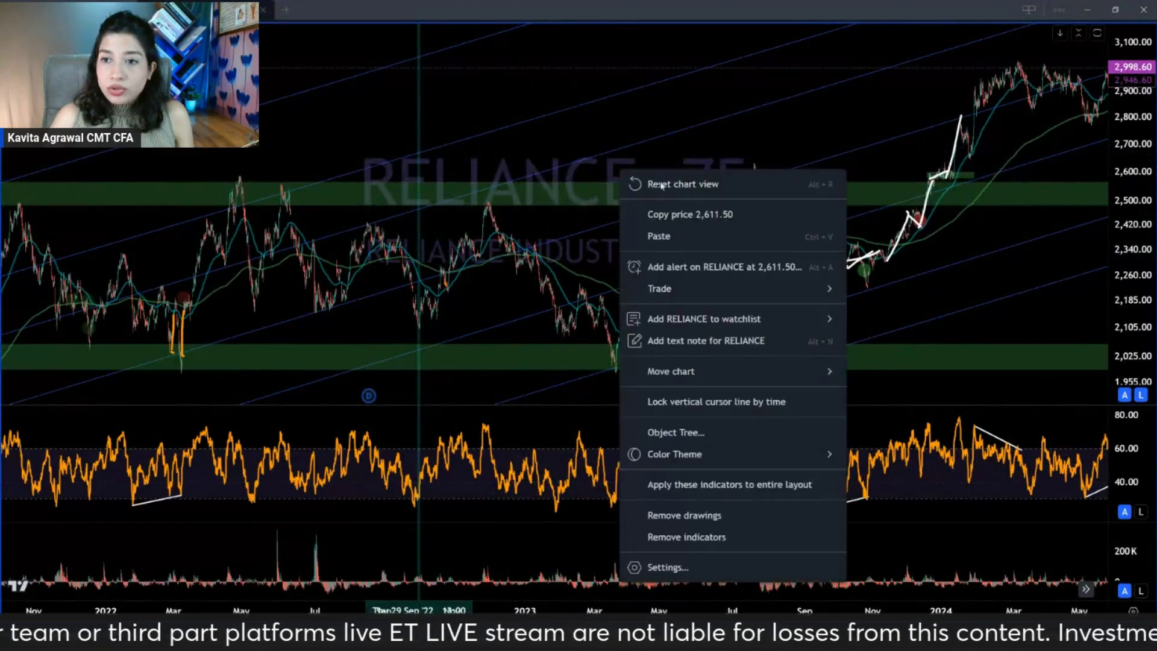
{"action": "left_click", "coordinate": [684, 515]}
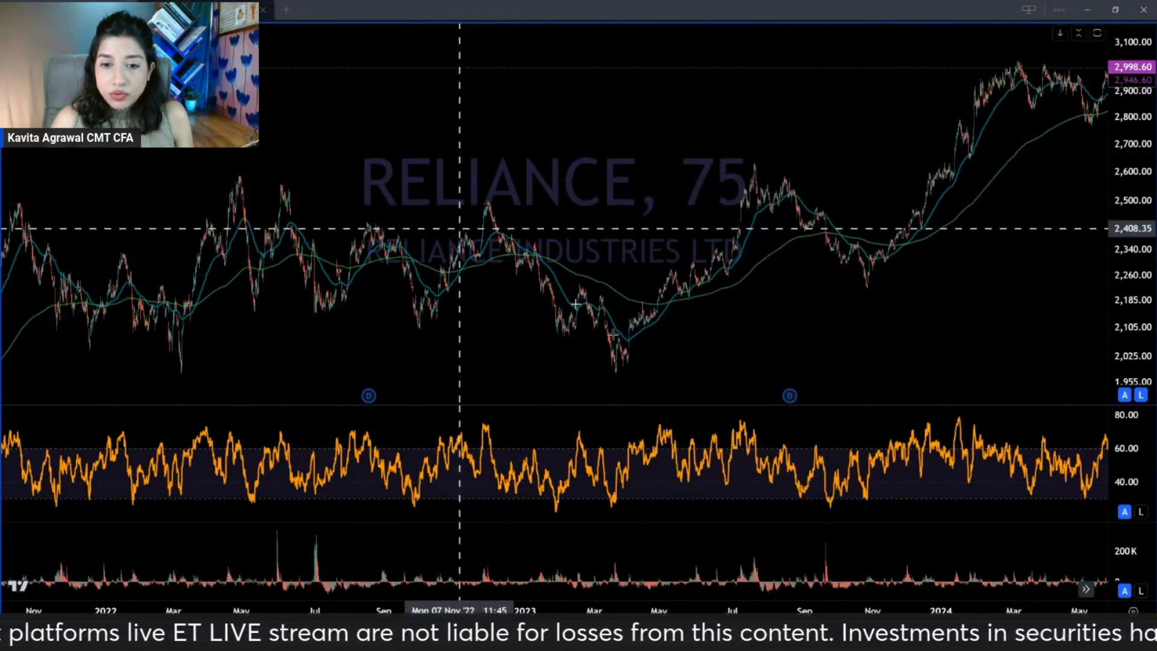
{"action": "left_click", "coordinate": [1079, 533]}
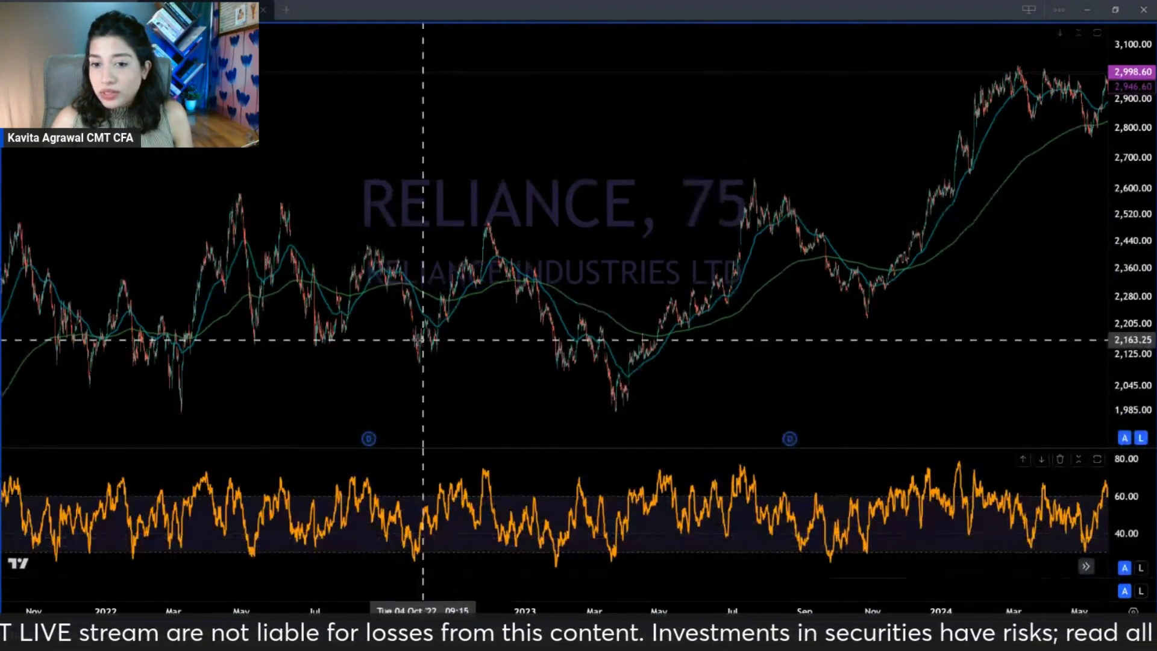
Step: Examine the RELIANCE 75-minute and daily charts, going back through the older price and RSI history for divergences
{"action": "scroll", "coordinate": [571, 403], "scroll_direction": "down", "scroll_amount": 3}
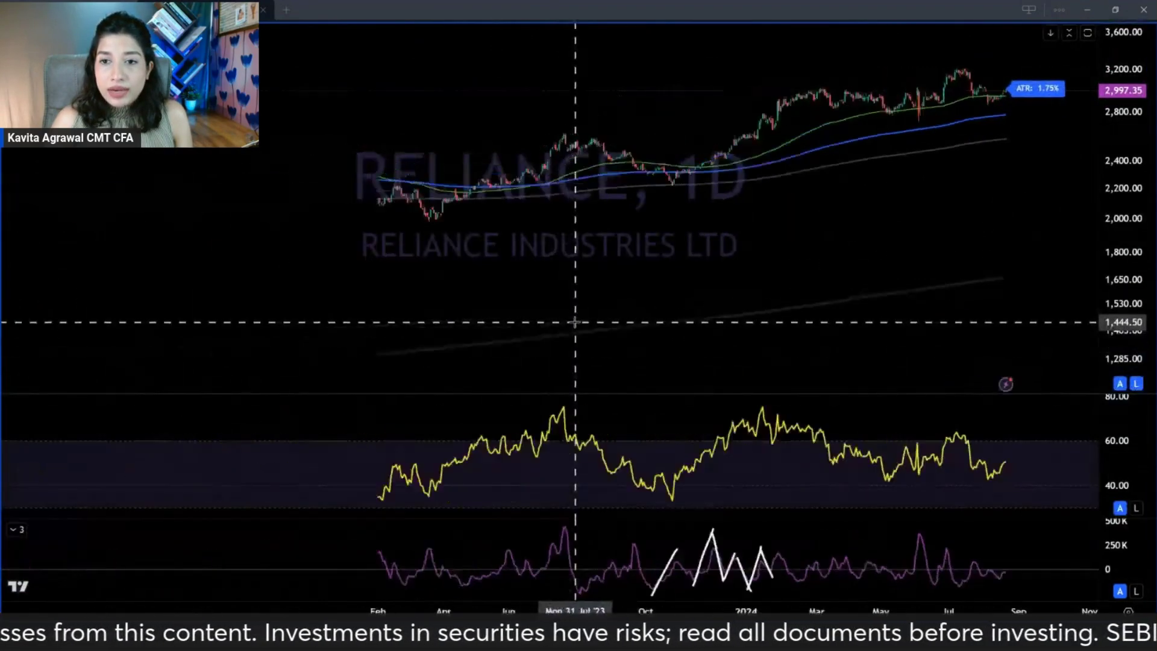
{"action": "scroll", "coordinate": [575, 323], "scroll_direction": "down", "scroll_amount": 8}
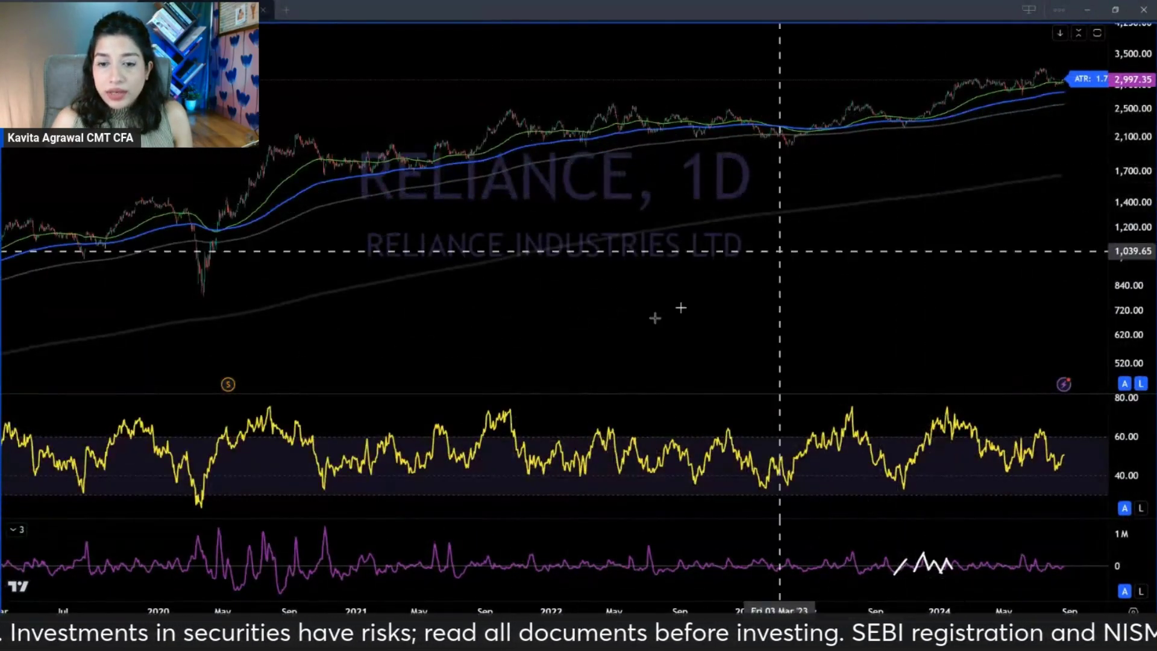
{"action": "scroll", "coordinate": [579, 310], "scroll_direction": "down", "scroll_amount": 2}
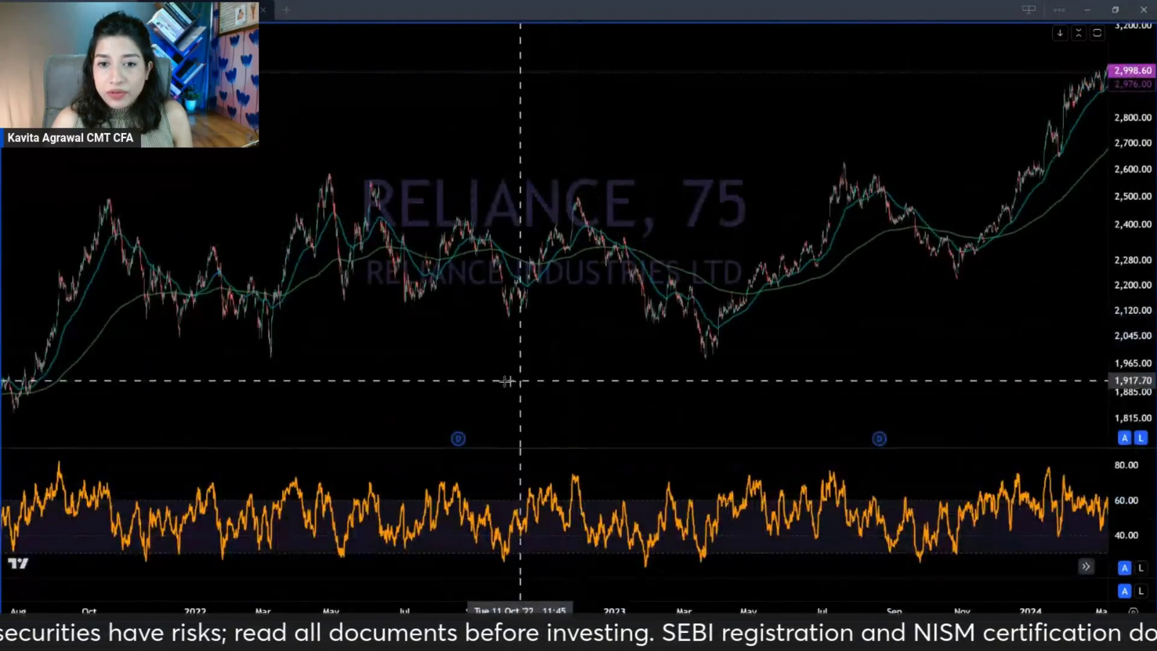
{"action": "left_click_drag", "start_coordinate": [489, 382], "coordinate": [979, 353]}
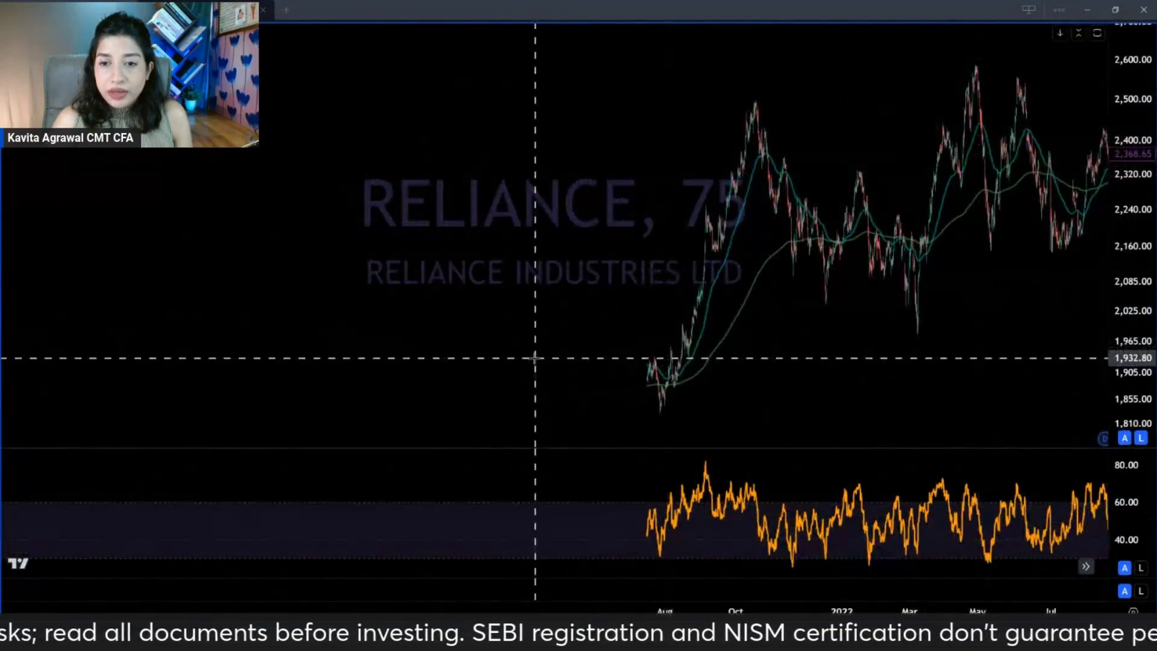
{"action": "left_click_drag", "start_coordinate": [533, 360], "coordinate": [211, 356]}
{"action": "left_click_drag", "start_coordinate": [1054, 357], "coordinate": [284, 314]}
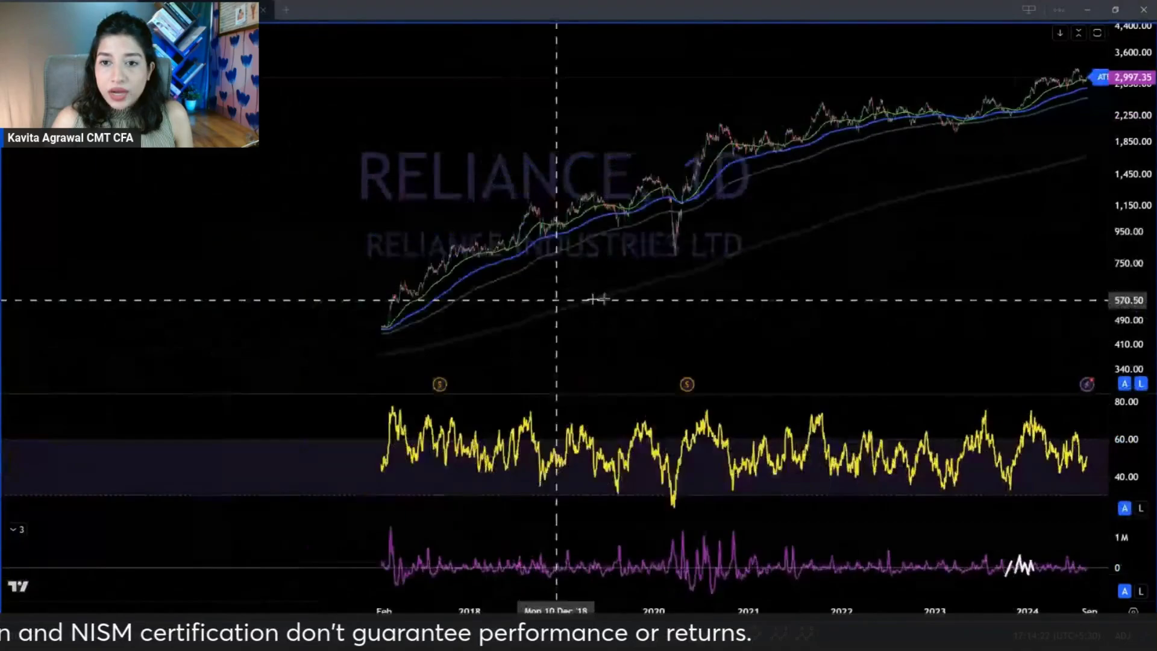
{"action": "scroll", "coordinate": [607, 302], "scroll_direction": "up", "scroll_amount": 3}
{"action": "left_click_drag", "start_coordinate": [607, 302], "coordinate": [862, 274]}
{"action": "left_click_drag", "start_coordinate": [537, 343], "coordinate": [684, 256]}
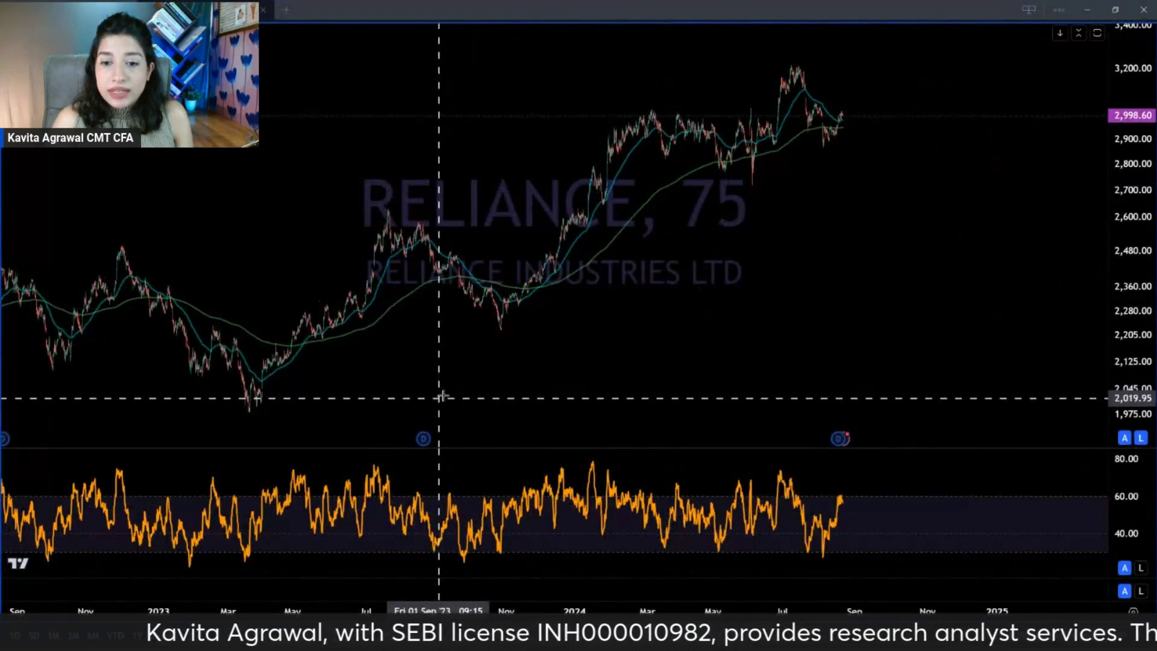
{"action": "left_click_drag", "start_coordinate": [440, 396], "coordinate": [656, 372]}
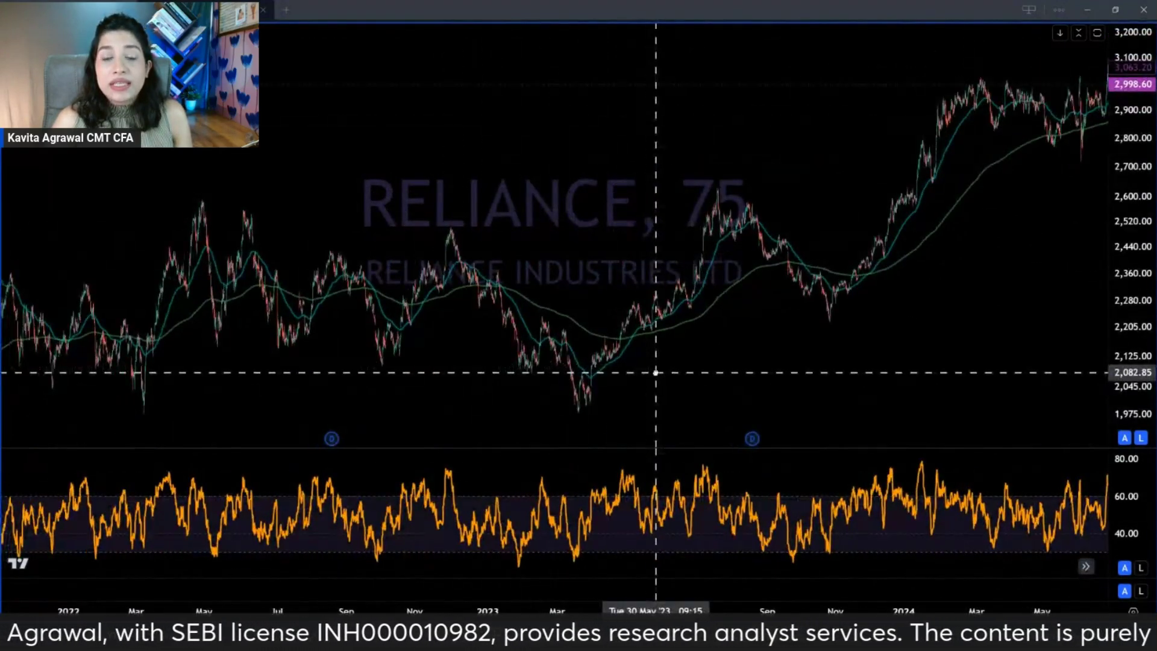
{"action": "left_click_drag", "start_coordinate": [442, 399], "coordinate": [576, 380]}
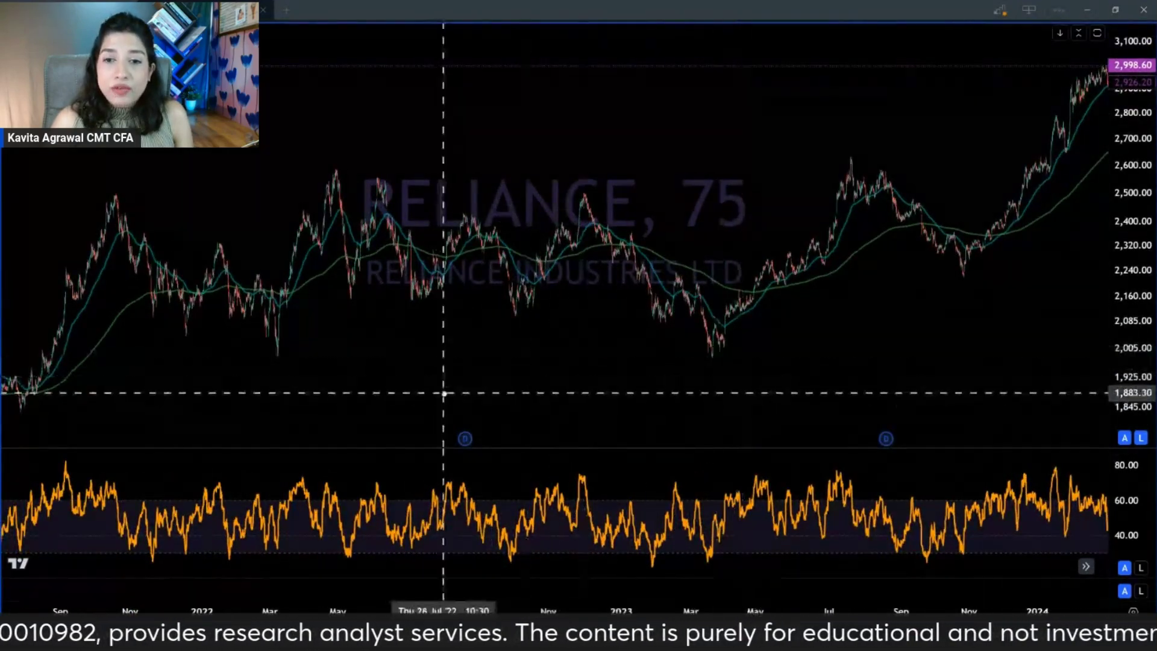
Step: Mark 26 March 2020 with a vertical line on the daily chart and bring the 75-minute chart to that date
{"action": "key", "text": "Tab"}
{"action": "left_click_drag", "start_coordinate": [605, 336], "coordinate": [189, 329]}
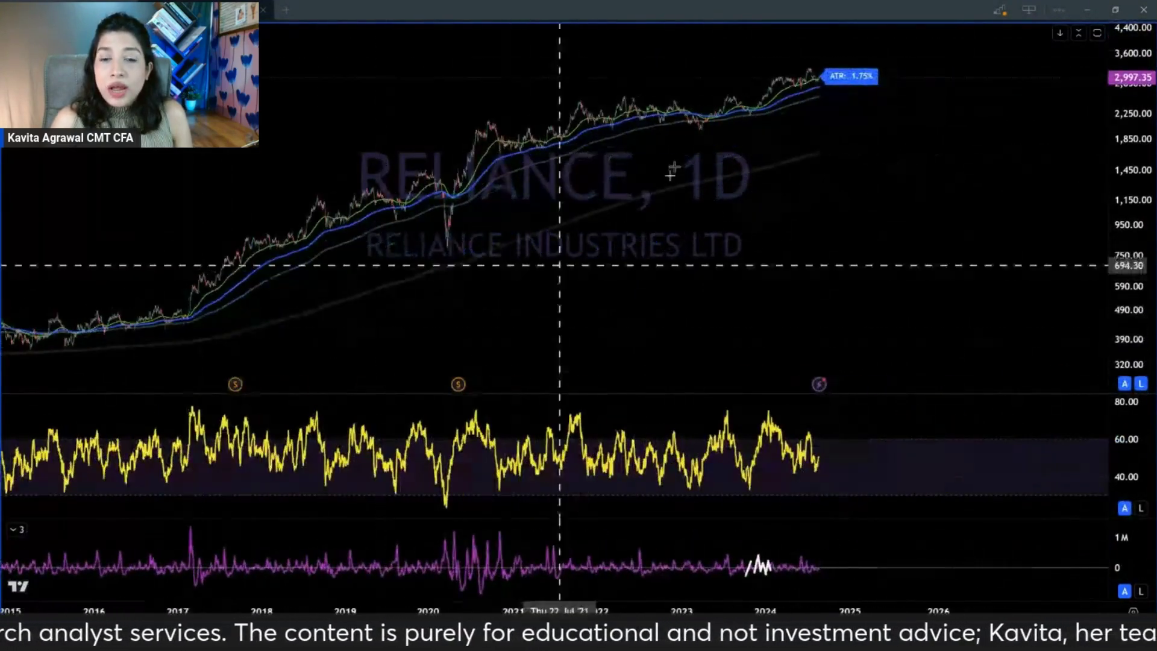
{"action": "left_click", "coordinate": [449, 265]}
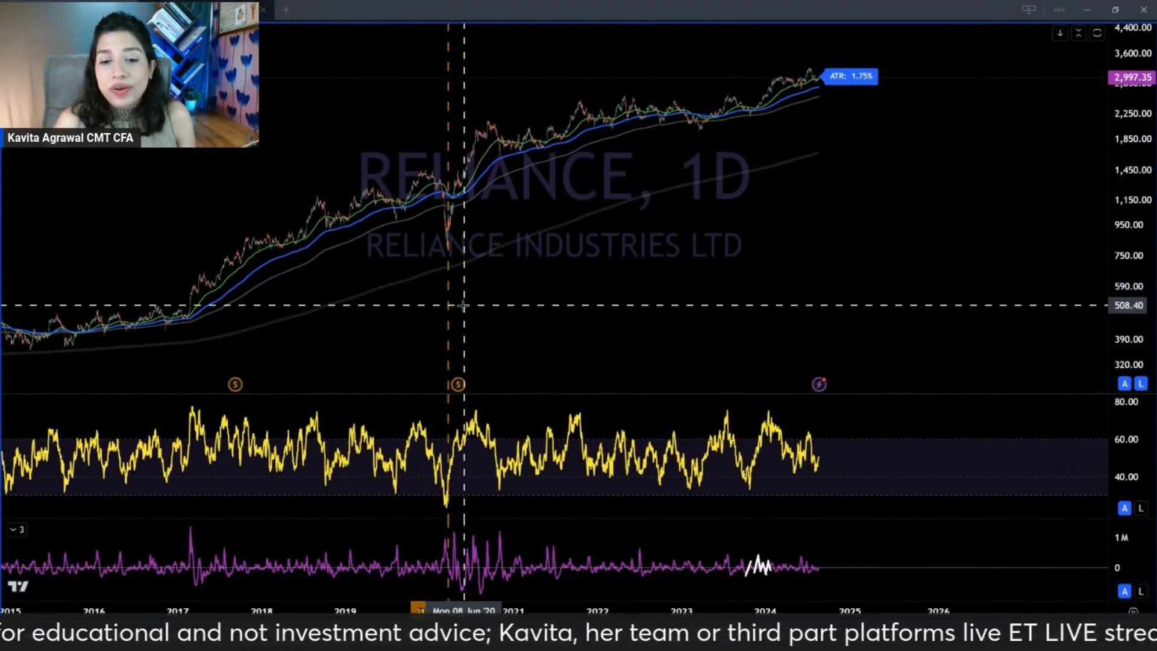
{"action": "key", "text": "Tab"}
{"action": "left_click_drag", "start_coordinate": [569, 336], "coordinate": [447, 336]}
{"action": "scroll", "coordinate": [404, 342], "scroll_direction": "up", "scroll_amount": 4}
{"action": "scroll", "coordinate": [405, 341], "scroll_direction": "up", "scroll_amount": 2}
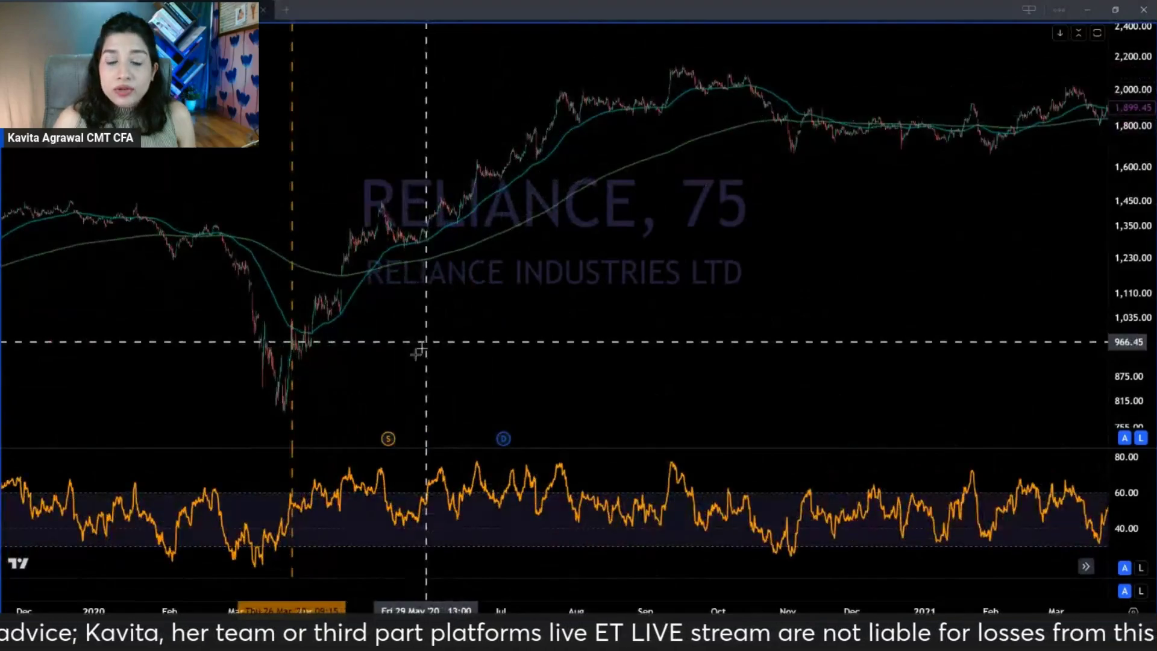
Step: Draw trend lines over the falling RSI peaks from 17 October to mid-December 2019 and over the price highs from 28 November to 30 December
{"action": "left_click_drag", "start_coordinate": [687, 359], "coordinate": [958, 346]}
{"action": "left_click_drag", "start_coordinate": [734, 409], "coordinate": [572, 409]}
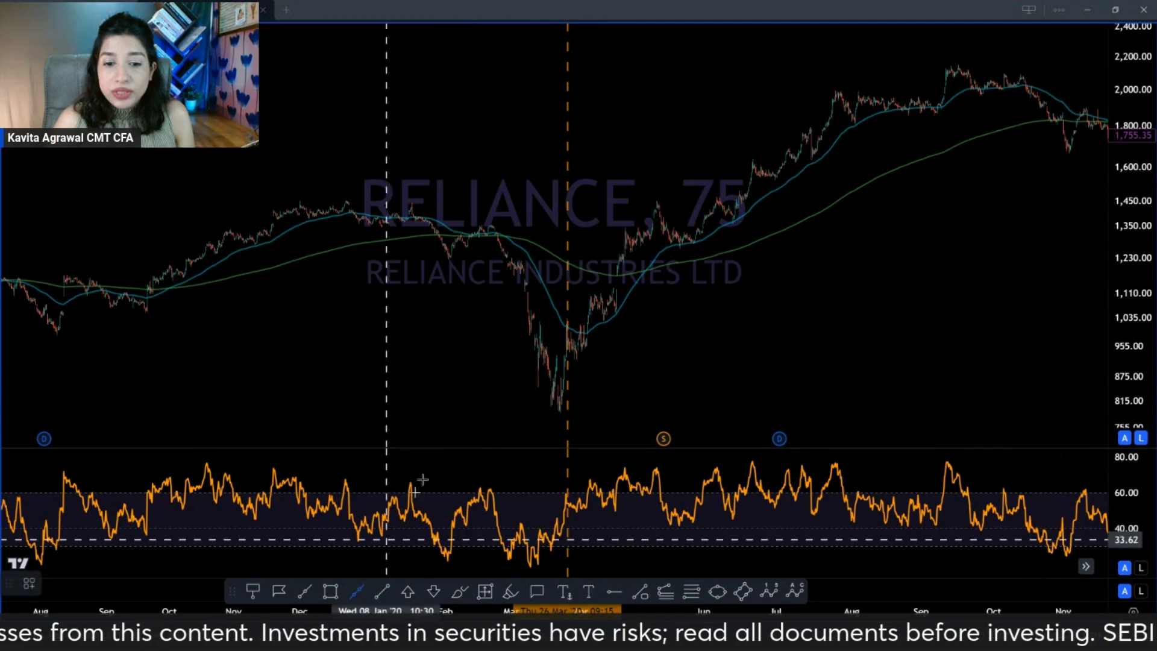
{"action": "scroll", "coordinate": [431, 477], "scroll_direction": "down", "scroll_amount": 4}
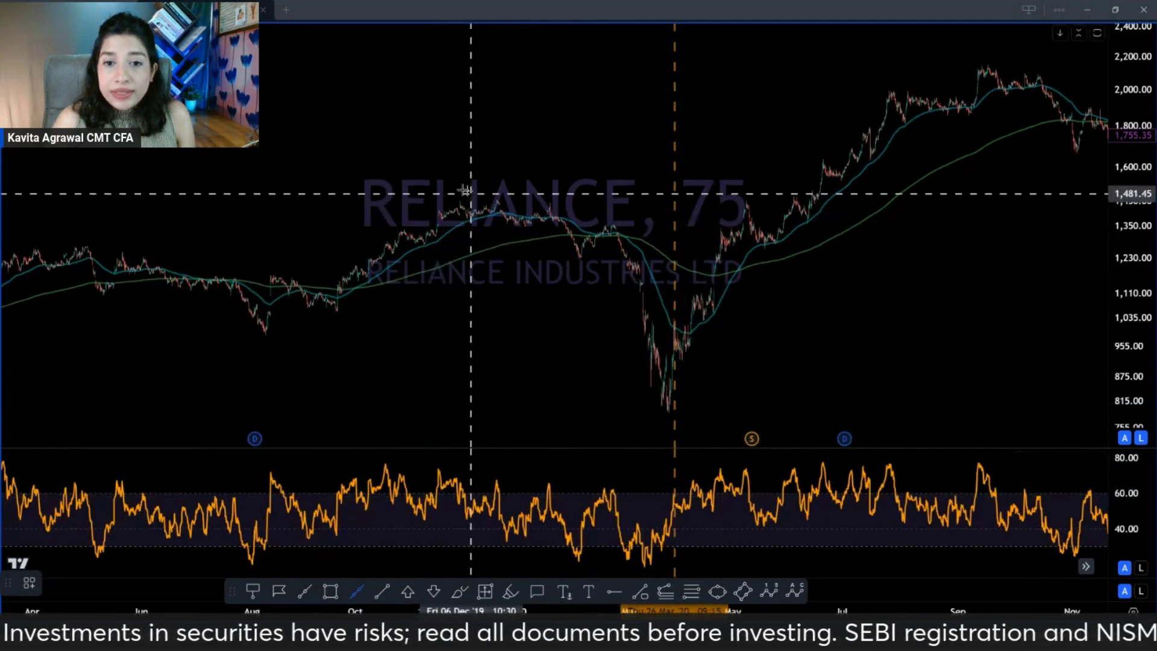
{"action": "left_click", "coordinate": [384, 467]}
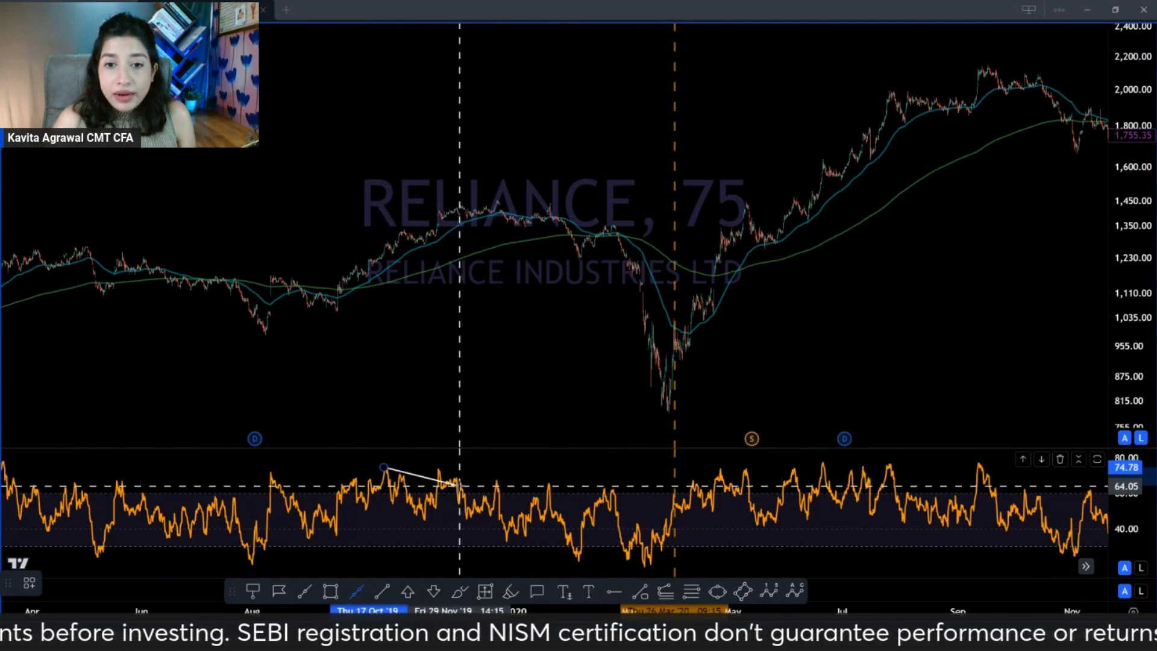
{"action": "left_click", "coordinate": [494, 485]}
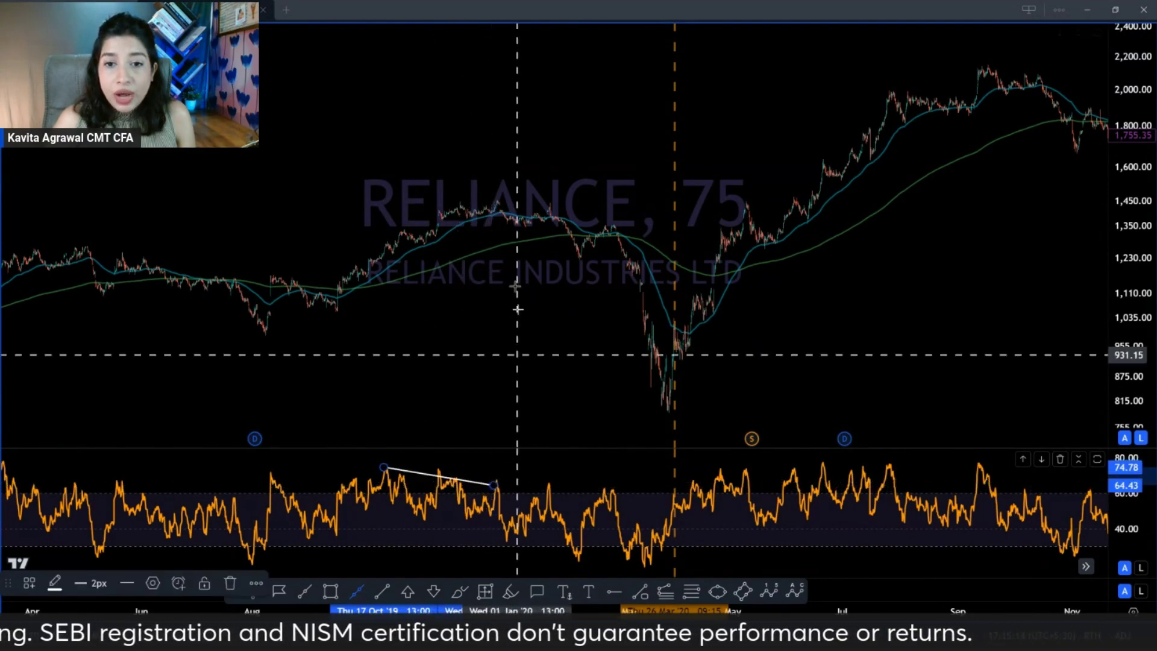
{"action": "left_click", "coordinate": [457, 204]}
{"action": "left_click", "coordinate": [511, 202]}
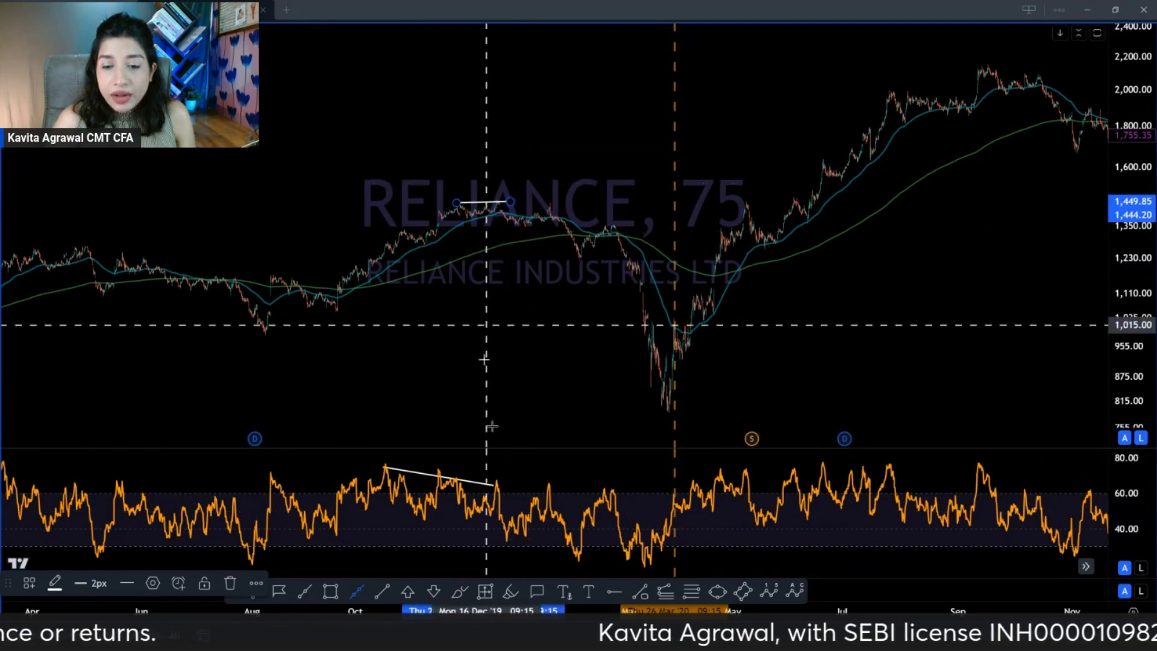
Step: Draw RSI support lines at 44.89 from 23 September to 23 December 2019 and beneath the lows from 7 January to late March 2020
{"action": "left_click", "coordinate": [340, 520]}
{"action": "left_click", "coordinate": [500, 520]}
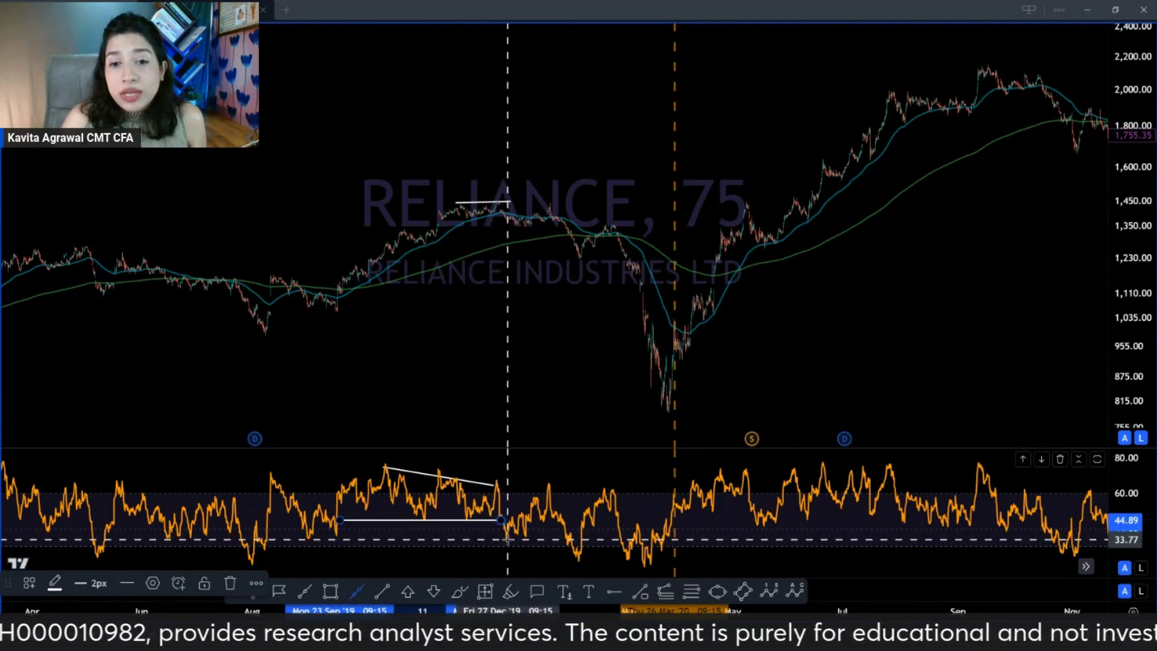
{"action": "left_click", "coordinate": [420, 245]}
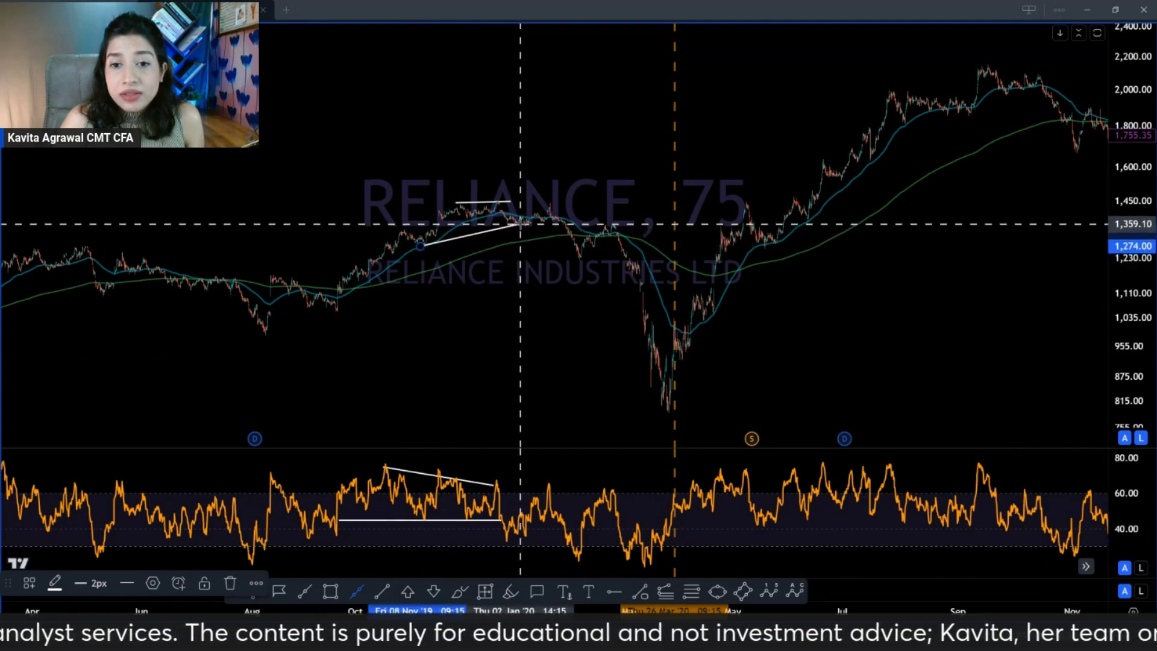
{"action": "key", "text": "Escape"}
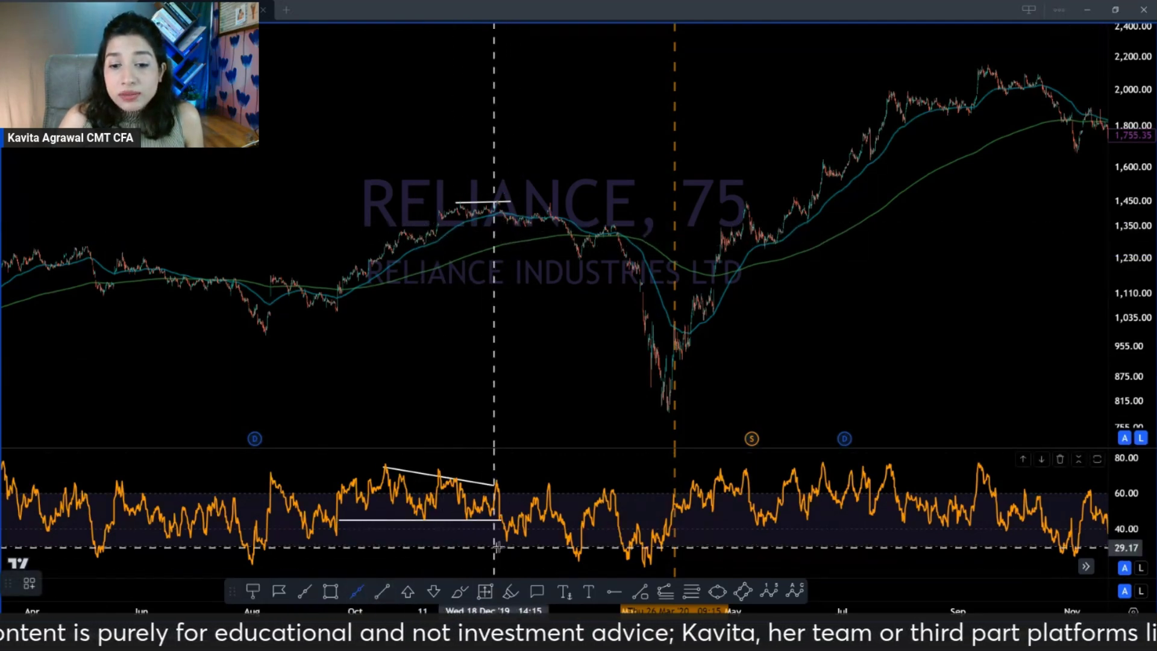
{"action": "left_click", "coordinate": [527, 564]}
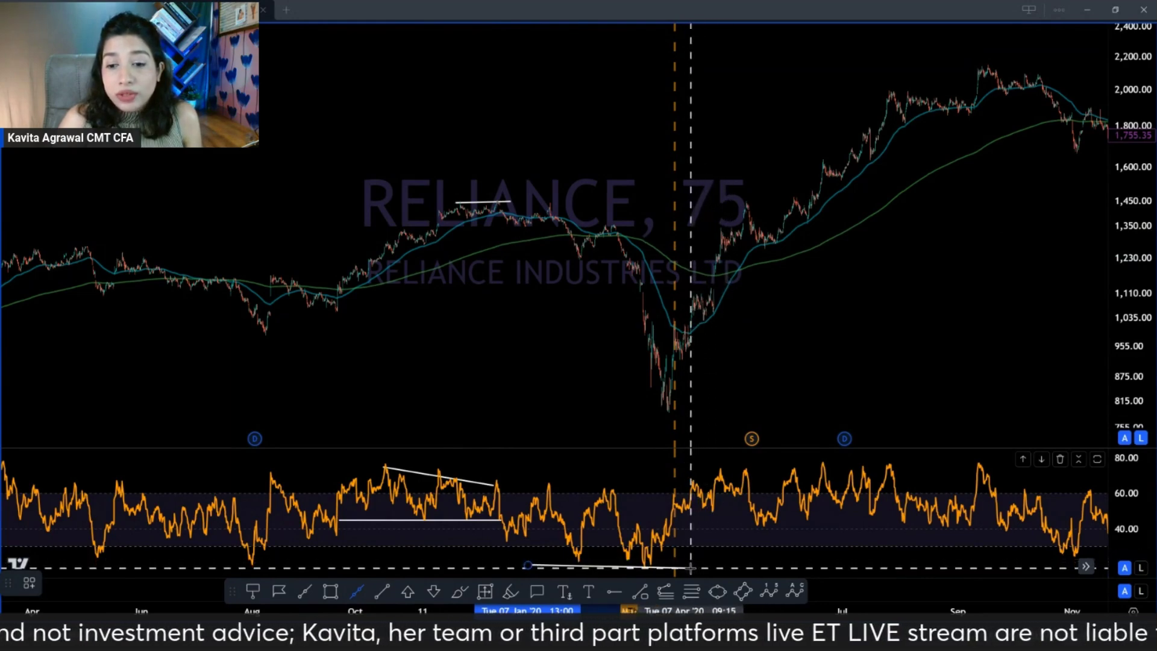
{"action": "left_click", "coordinate": [676, 567]}
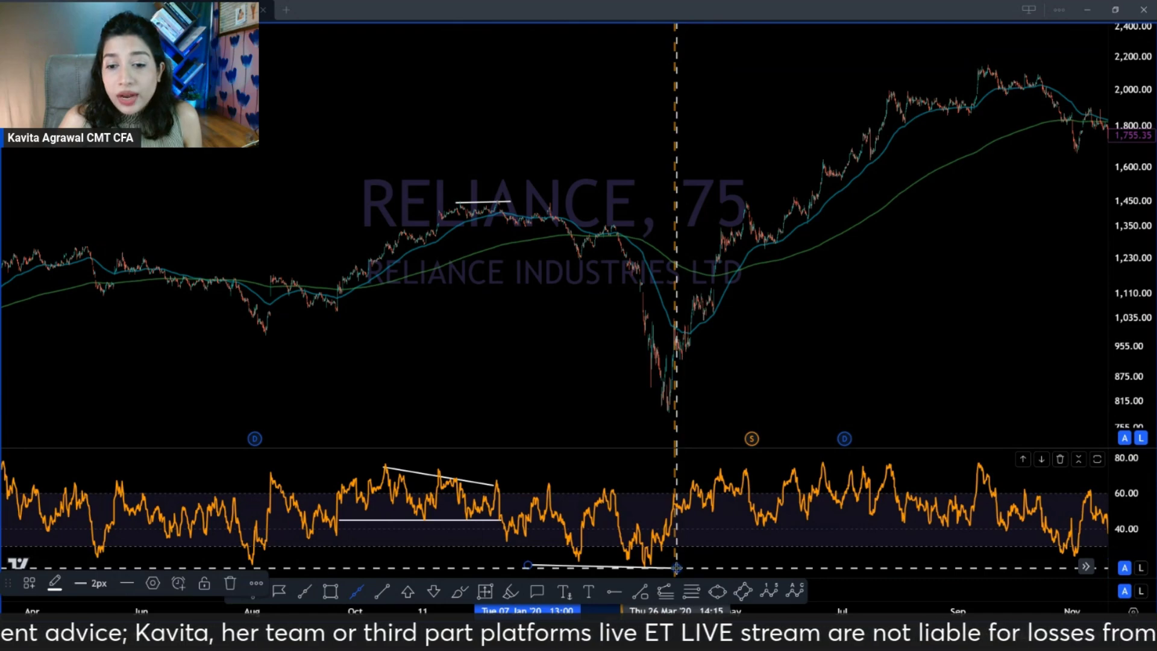
Step: Mark the March 2020 positive divergence with a rising line on the RSI lows and a falling price line from 927.50 to 789.85
{"action": "left_click", "coordinate": [645, 568]}
{"action": "left_click", "coordinate": [669, 542]}
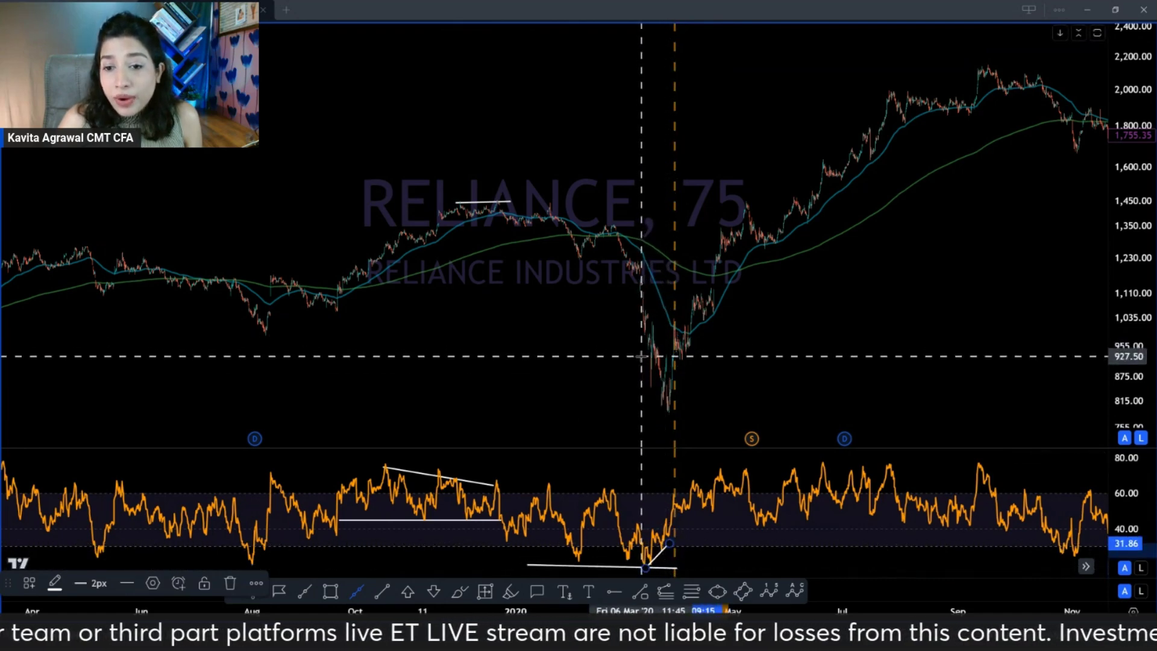
{"action": "left_click", "coordinate": [641, 357]}
{"action": "left_click", "coordinate": [669, 411]}
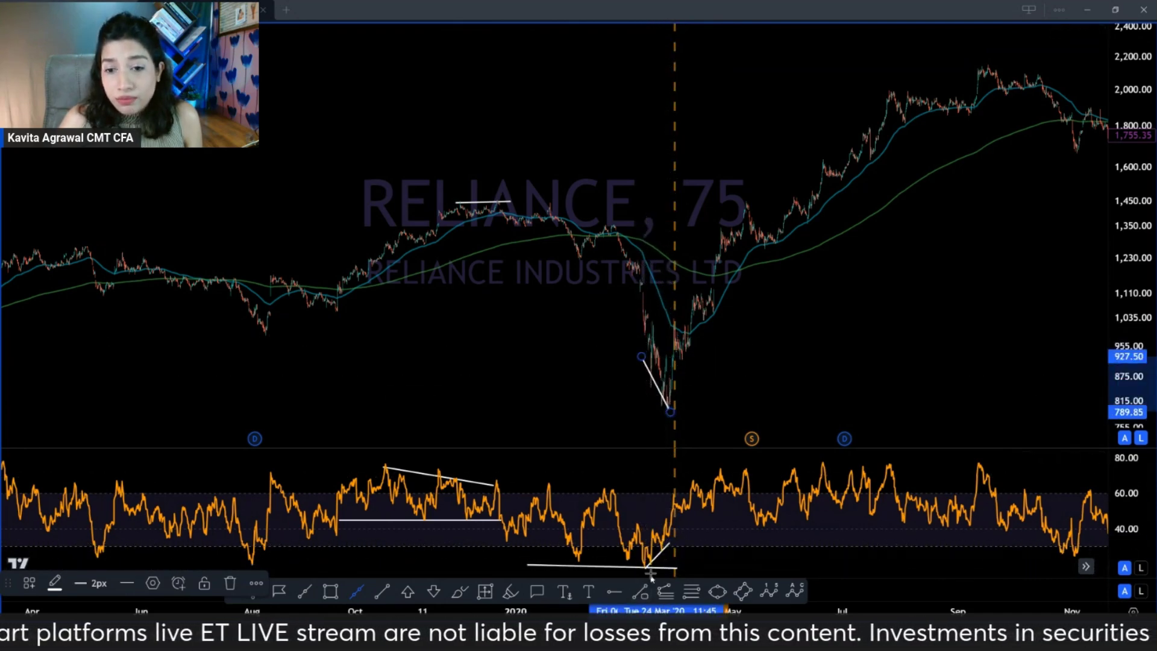
Step: Draw a horizontal RSI resistance line at about 60 from 23 December 2019 to 27 March 2020
{"action": "scroll", "coordinate": [660, 547], "scroll_direction": "up", "scroll_amount": 10}
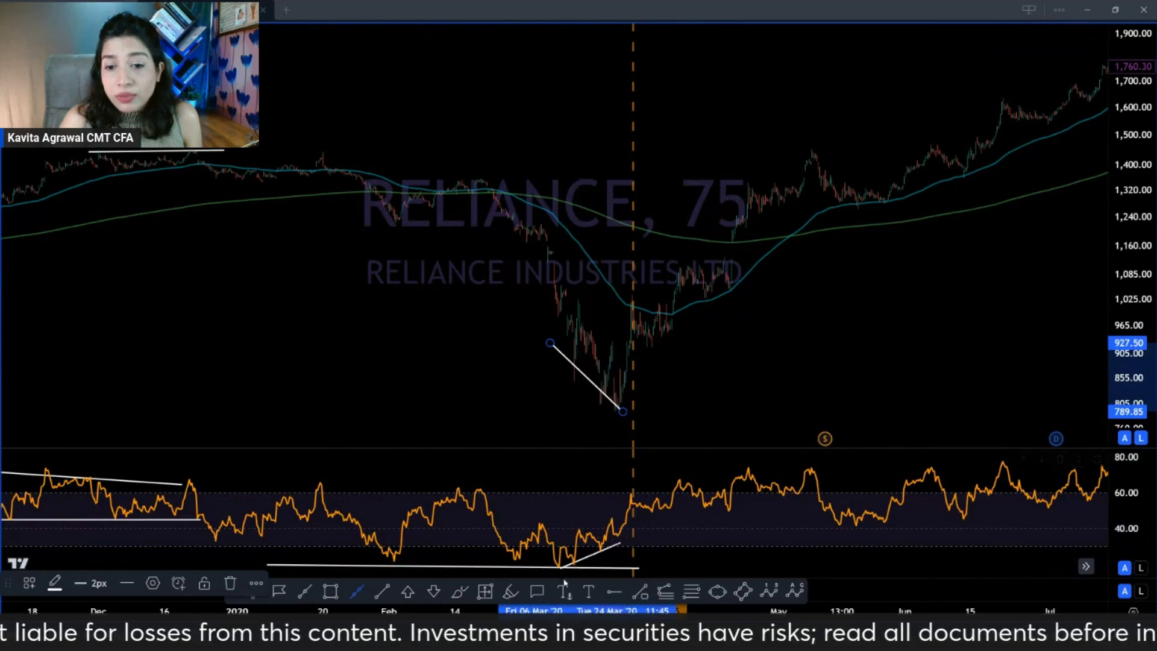
{"action": "left_click", "coordinate": [623, 545]}
{"action": "scroll", "coordinate": [623, 544], "scroll_direction": "down", "scroll_amount": 2}
{"action": "left_click", "coordinate": [369, 491]}
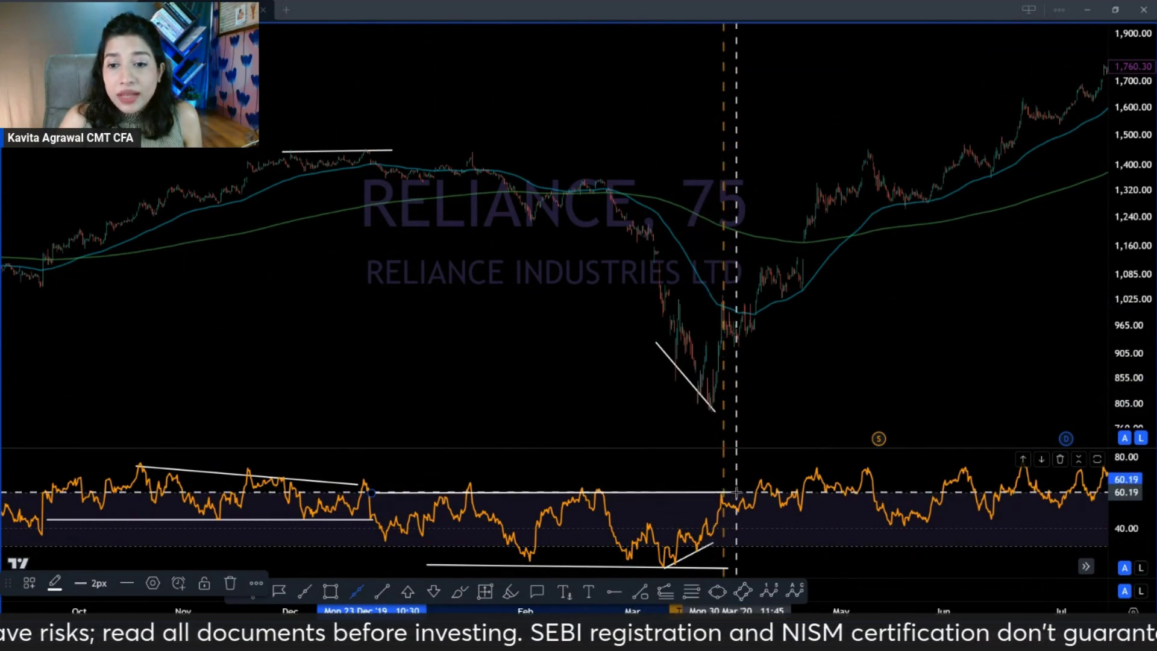
{"action": "left_click", "coordinate": [728, 492]}
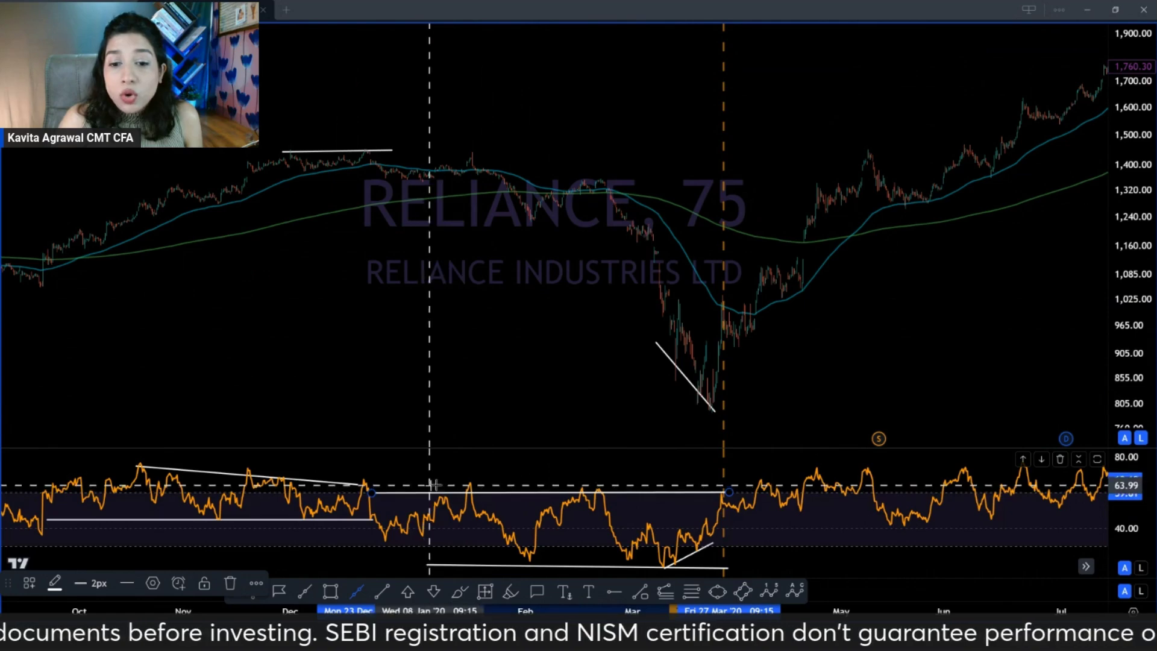
Step: Draw an upper RSI boundary line at about 72 from 8 August to 20 December 2019
{"action": "scroll", "coordinate": [512, 465], "scroll_direction": "down", "scroll_amount": 3}
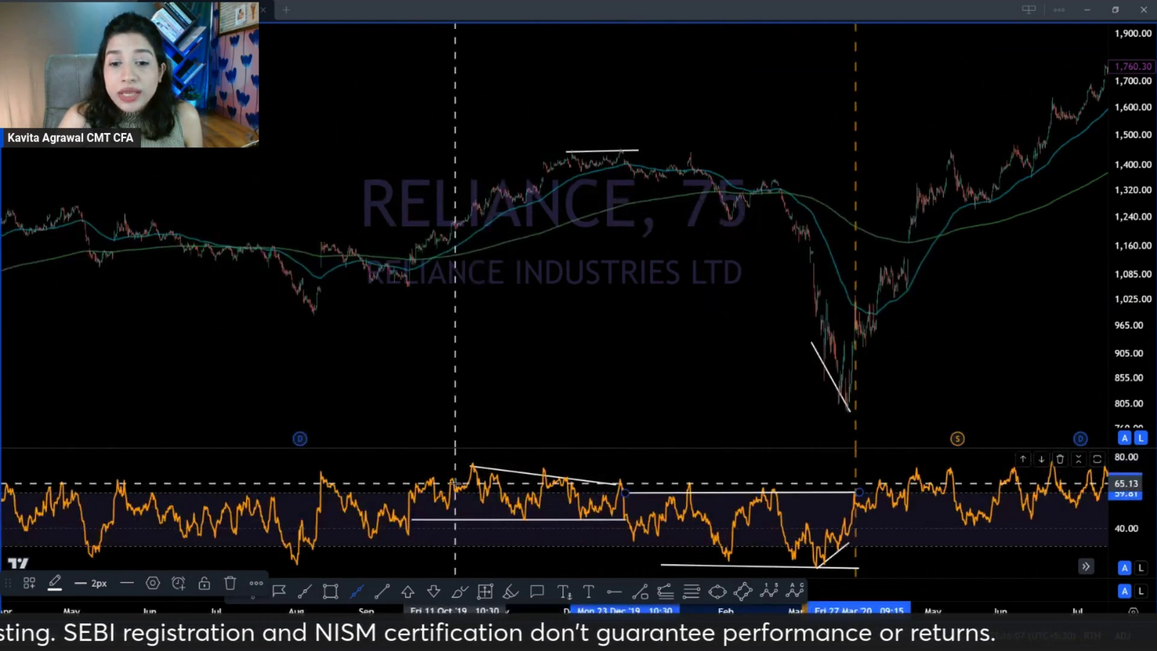
{"action": "left_click", "coordinate": [315, 471]}
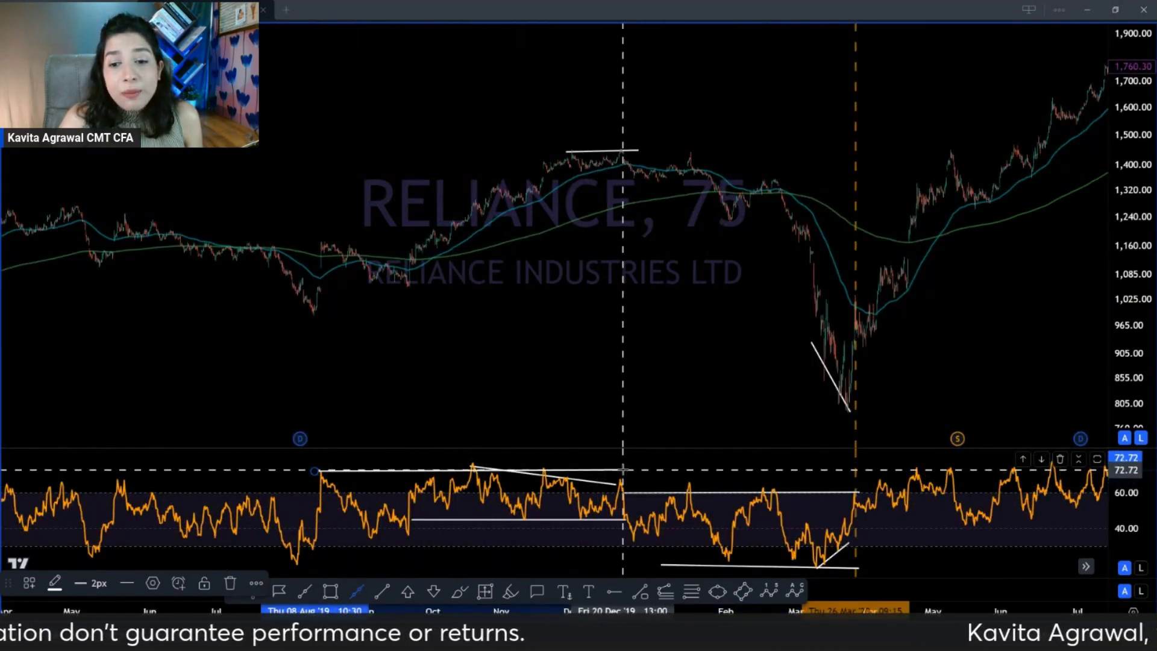
{"action": "left_click", "coordinate": [623, 469]}
Step: Draw an upper RSI boundary line at about 73 from 24 March to 8 May 2020
{"action": "scroll", "coordinate": [460, 510], "scroll_direction": "up", "scroll_amount": 5}
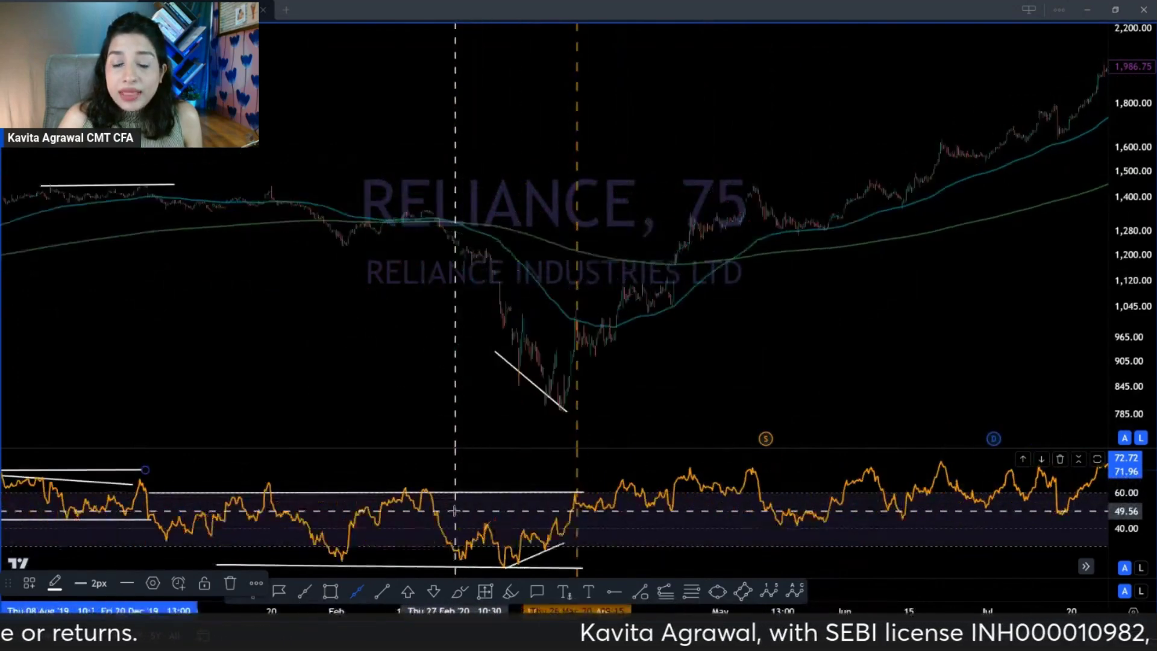
{"action": "scroll", "coordinate": [454, 510], "scroll_direction": "up", "scroll_amount": 3}
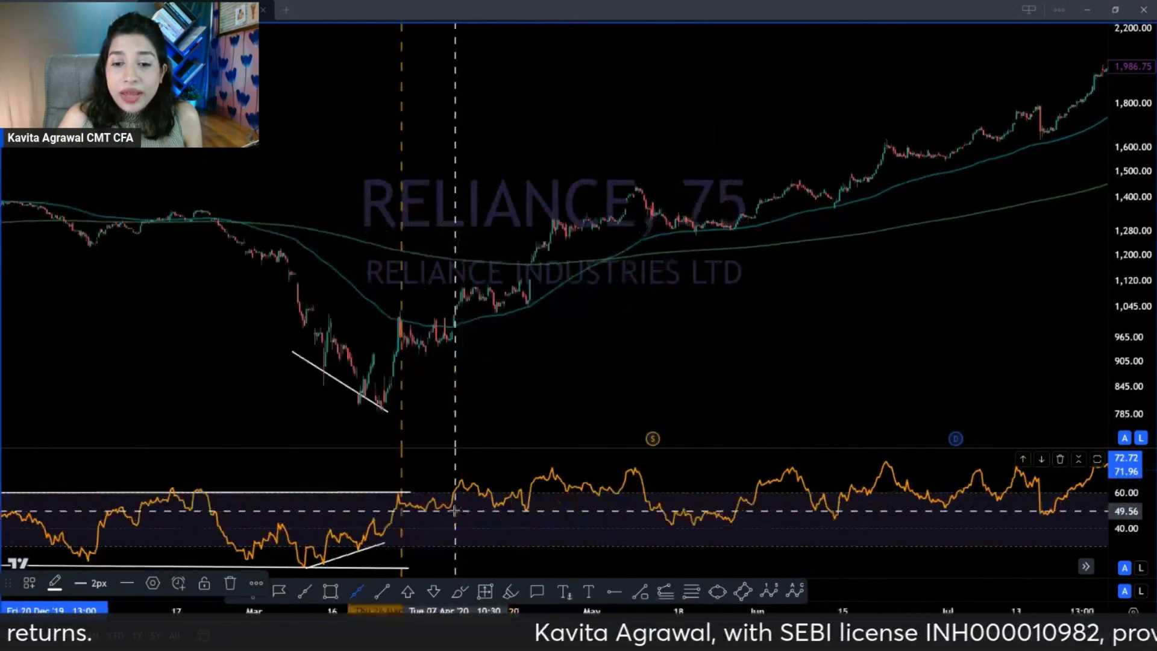
{"action": "left_click", "coordinate": [390, 469]}
{"action": "left_click", "coordinate": [633, 469]}
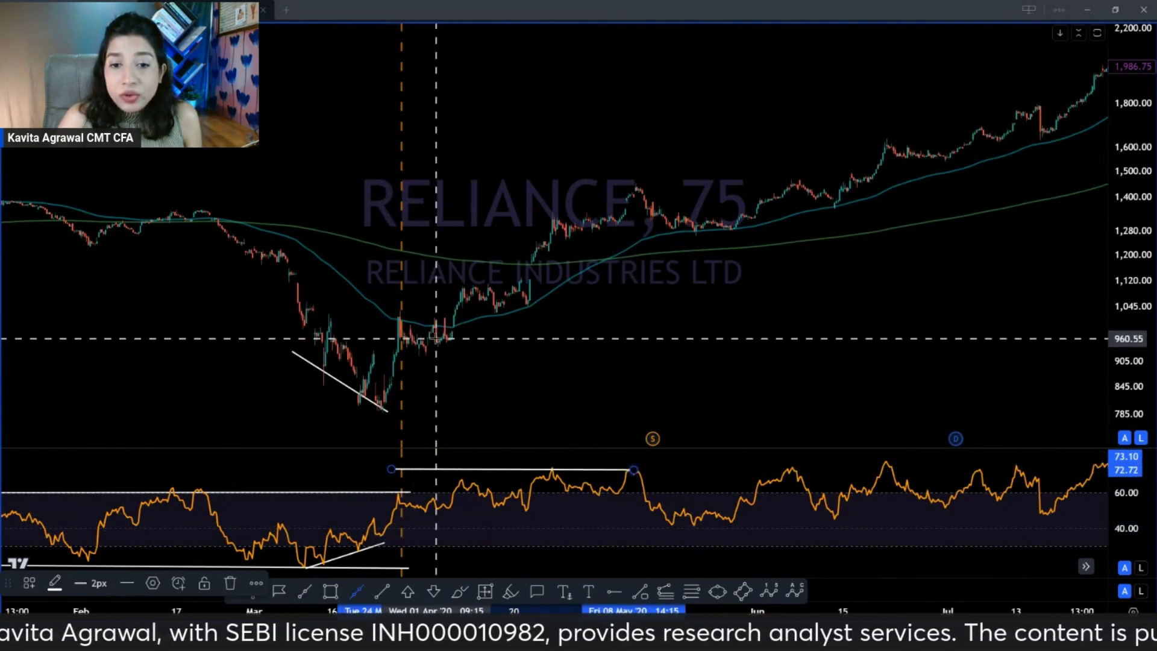
Step: Draw a lower RSI boundary line at about 38.5 from 25 March to 19 October 2020 and extend the upper boundary to about 10 September
{"action": "left_click", "coordinate": [398, 532]}
{"action": "left_click", "coordinate": [679, 532]}
{"action": "mouse_move", "coordinate": [679, 532]}
{"action": "left_mouse_down"}
{"action": "mouse_move", "coordinate": [420, 535]}
{"action": "mouse_move", "coordinate": [843, 531]}
{"action": "left_mouse_up"}
{"action": "left_click_drag", "start_coordinate": [299, 468], "coordinate": [337, 479]}
{"action": "mouse_move", "coordinate": [374, 518]}
{"action": "left_mouse_down"}
{"action": "mouse_move", "coordinate": [400, 513]}
{"action": "mouse_move", "coordinate": [413, 482]}
{"action": "left_mouse_up"}
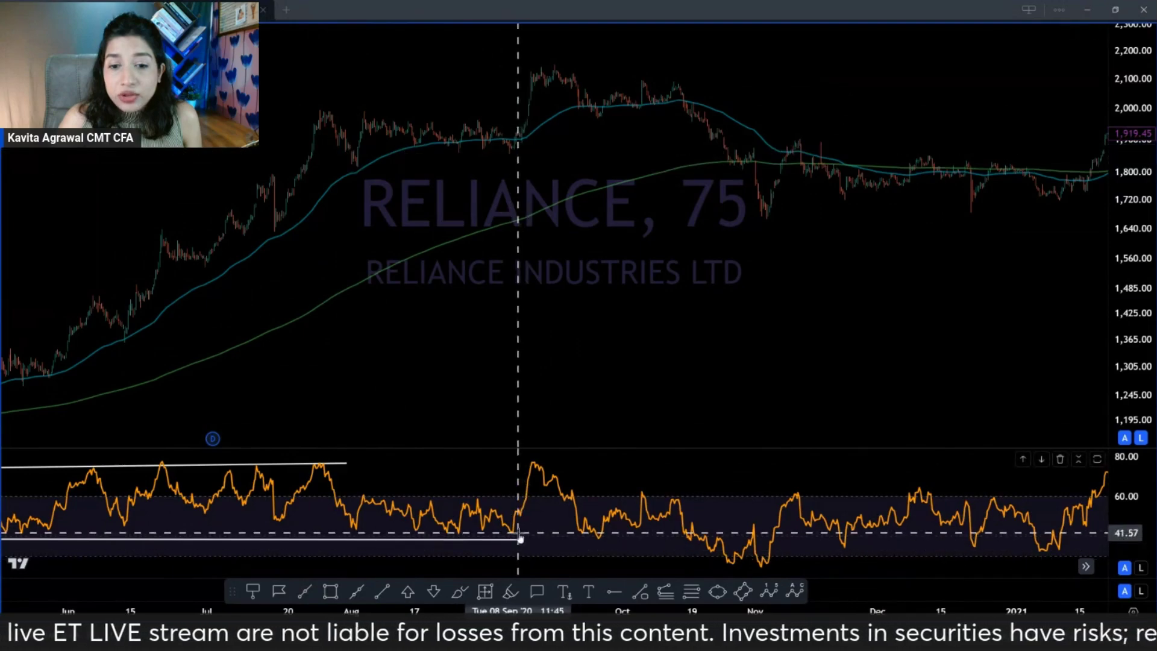
{"action": "left_click_drag", "start_coordinate": [552, 542], "coordinate": [695, 540]}
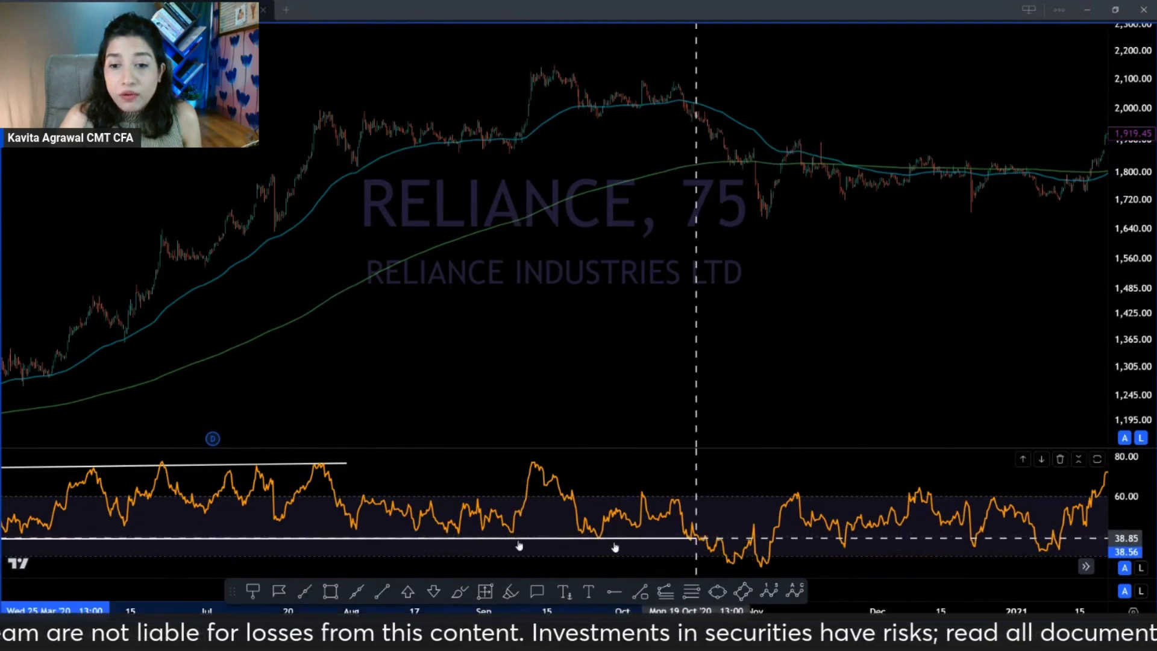
{"action": "left_click_drag", "start_coordinate": [347, 464], "coordinate": [536, 464]}
Step: Mark the September 2020 negative divergence with a falling RSI line from 78.98 to 61.98 and a price line from 2,133.40 to 2,135.80
{"action": "left_click", "coordinate": [357, 591]}
{"action": "left_click", "coordinate": [534, 460]}
{"action": "left_click", "coordinate": [572, 491]}
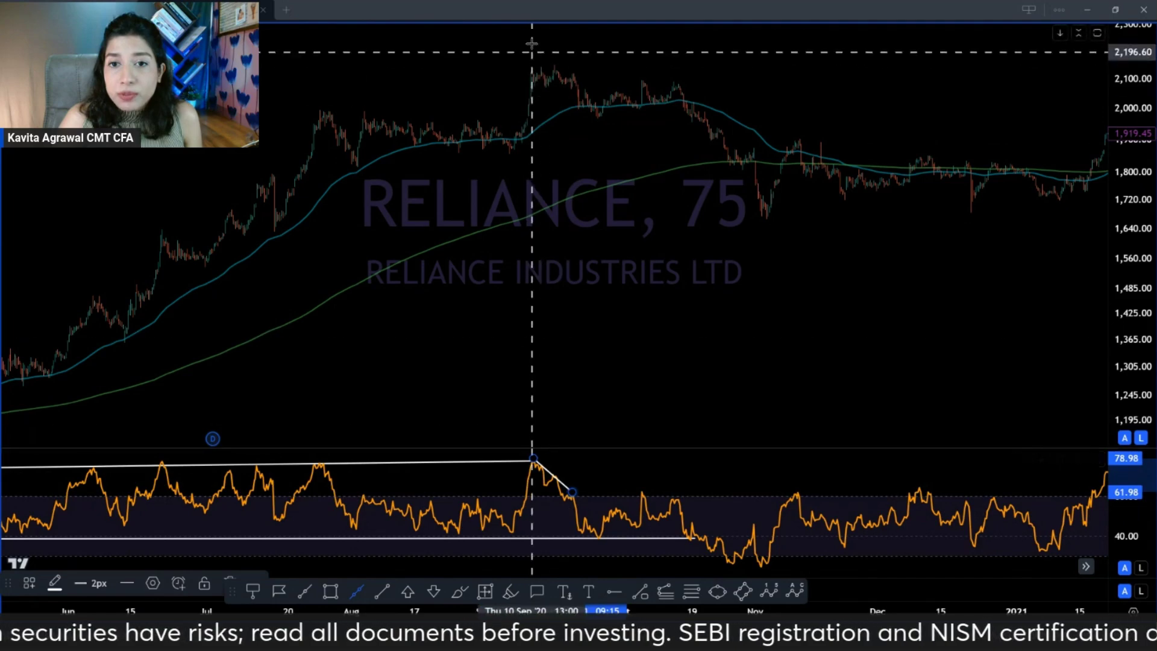
{"action": "left_click", "coordinate": [531, 70]}
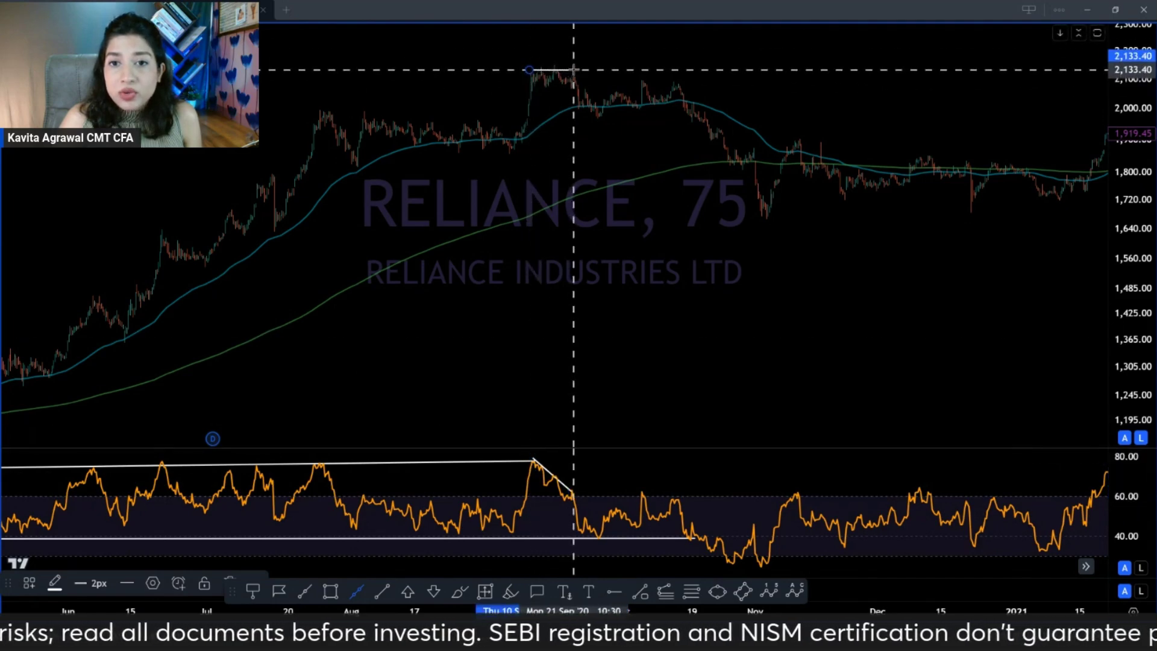
{"action": "left_click", "coordinate": [575, 69]}
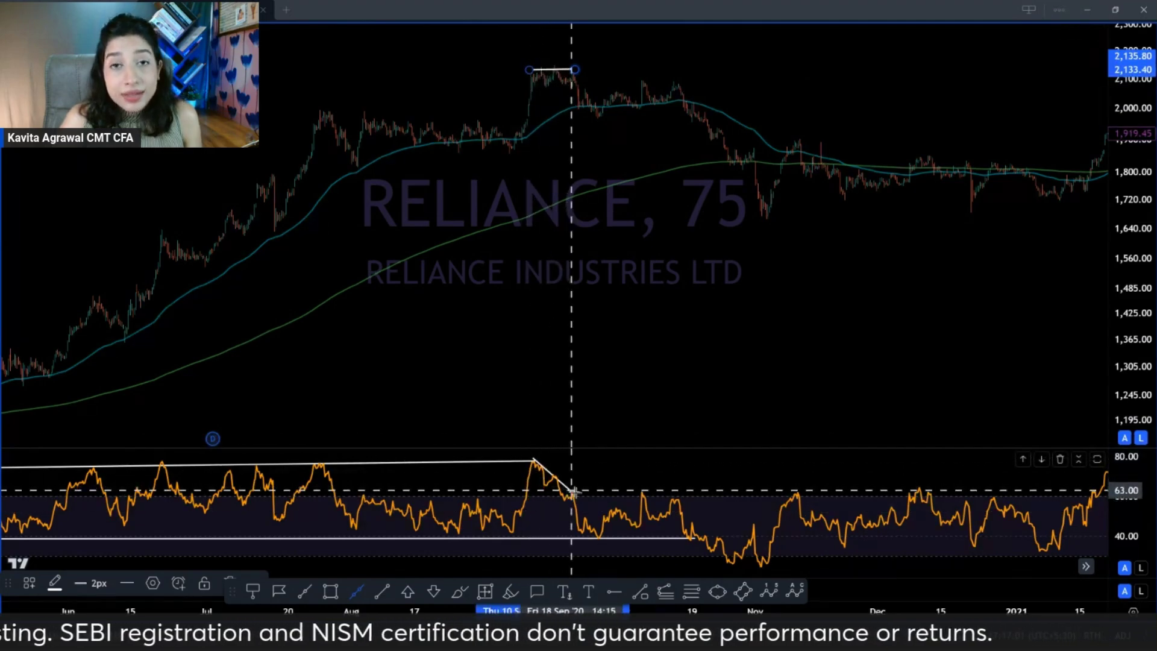
Step: Draw a lower RSI line at about 23 from 20 October 2020 and an upper one at about 60 from 21 September, both into January 2021
{"action": "scroll", "coordinate": [574, 508], "scroll_direction": "up", "scroll_amount": 3}
{"action": "scroll", "coordinate": [504, 528], "scroll_direction": "down", "scroll_amount": 4}
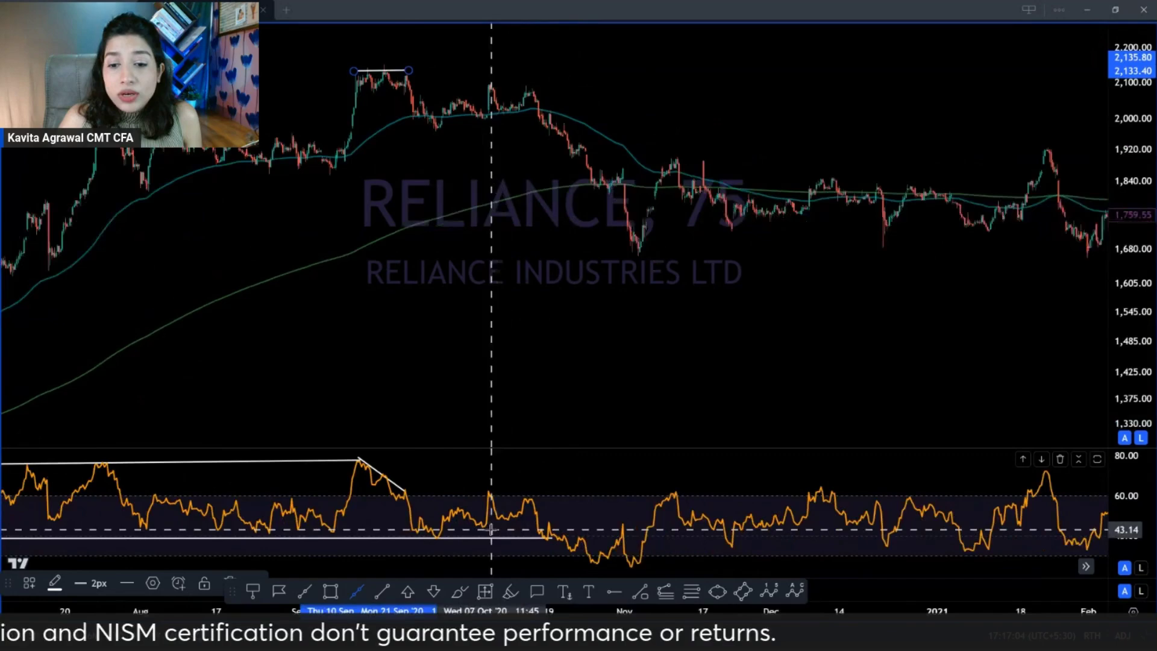
{"action": "left_click", "coordinate": [540, 569]}
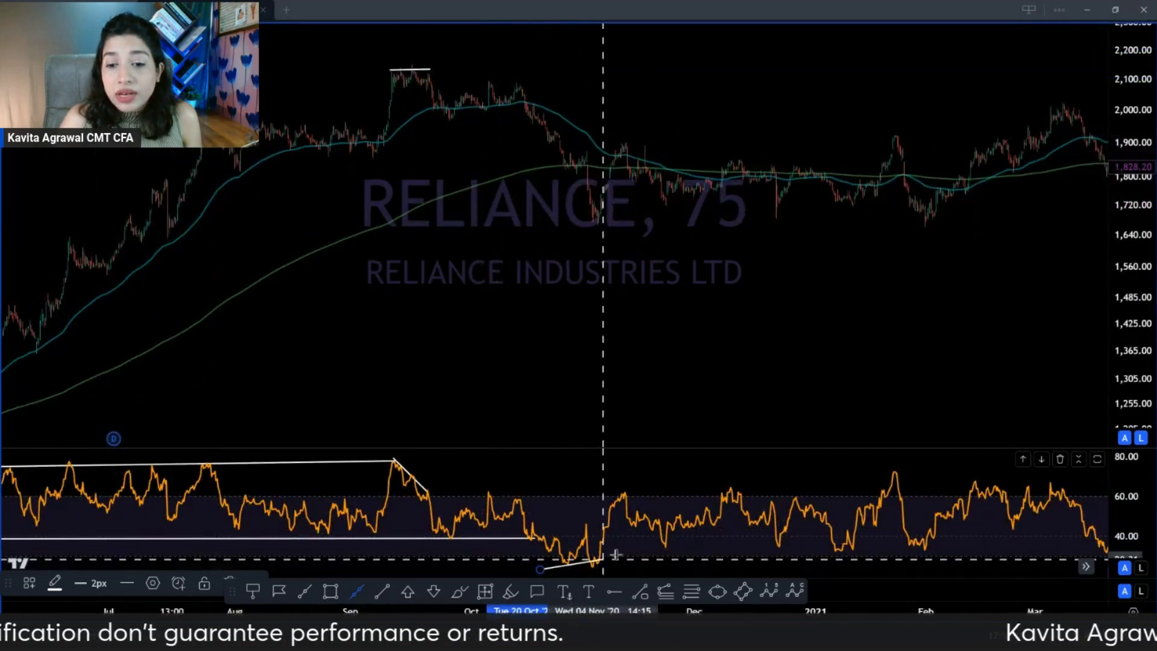
{"action": "left_click", "coordinate": [642, 569]}
{"action": "left_click", "coordinate": [428, 495]}
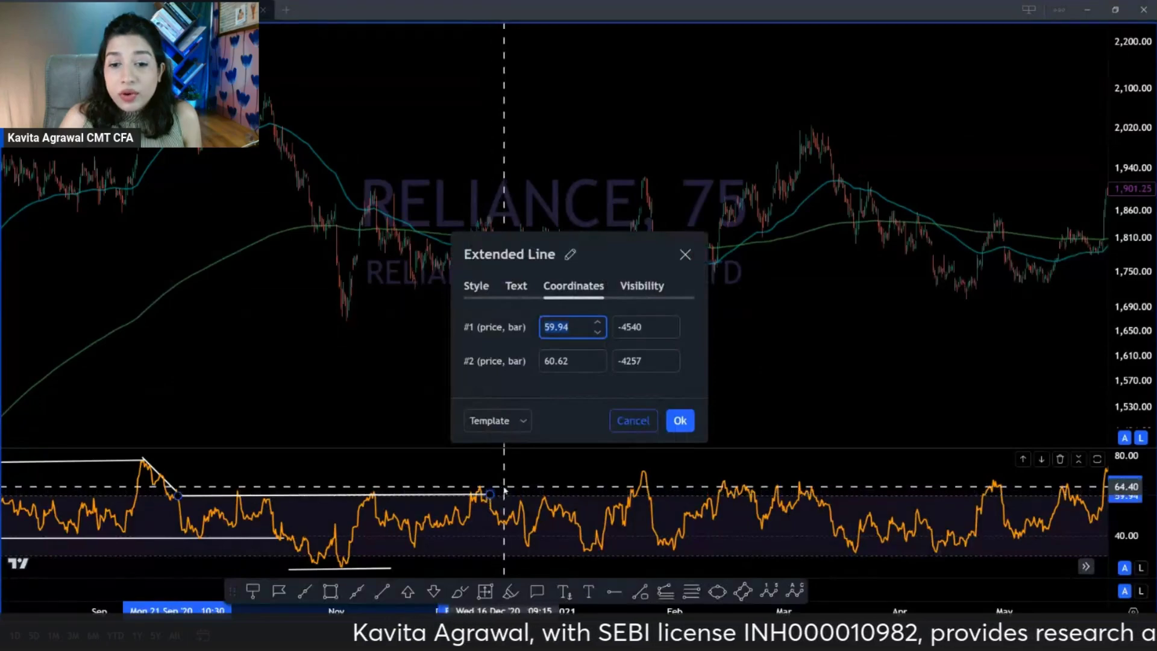
{"action": "left_click", "coordinate": [432, 514]}
{"action": "left_click_drag", "start_coordinate": [492, 496], "coordinate": [632, 495]}
{"action": "left_click_drag", "start_coordinate": [391, 569], "coordinate": [634, 569]}
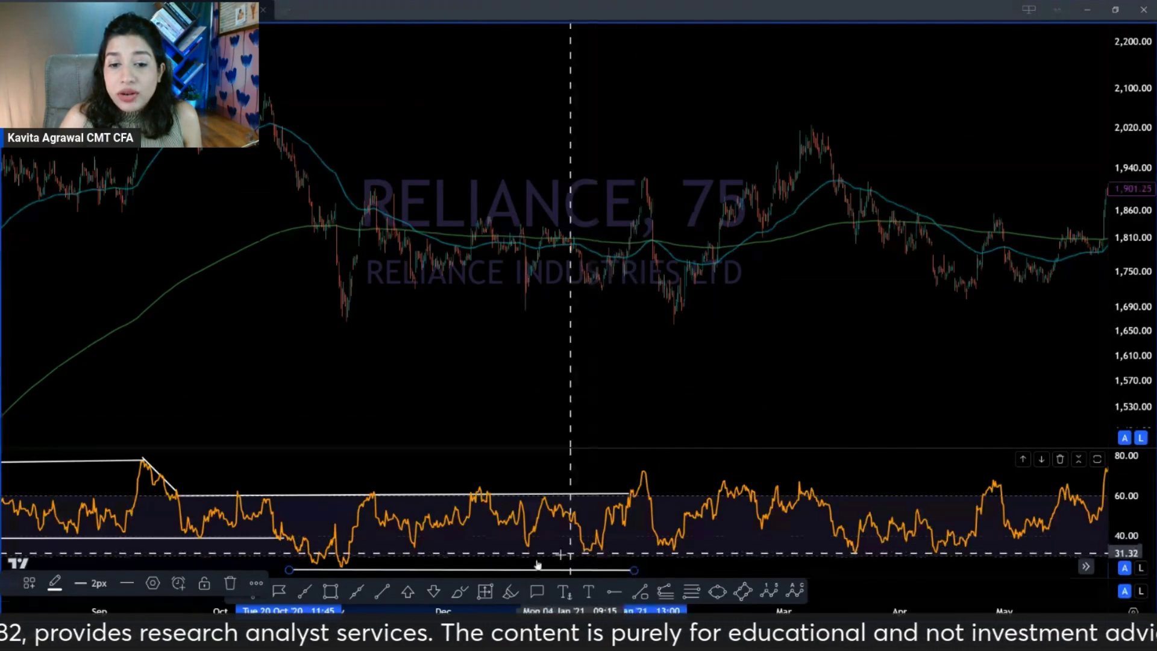
Step: Place a text label with font size 40 in the empty area below the 2020 price rise
{"action": "scroll", "coordinate": [662, 561], "scroll_direction": "down", "scroll_amount": 1}
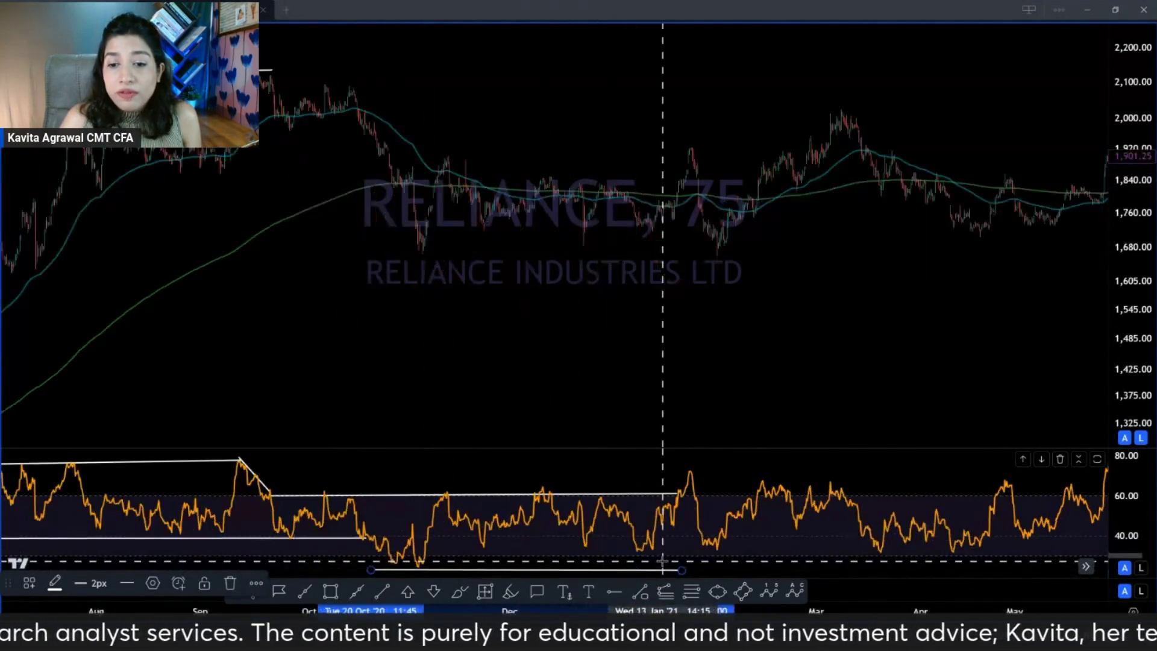
{"action": "scroll", "coordinate": [662, 561], "scroll_direction": "down", "scroll_amount": 8}
{"action": "left_click_drag", "start_coordinate": [689, 395], "coordinate": [673, 375]}
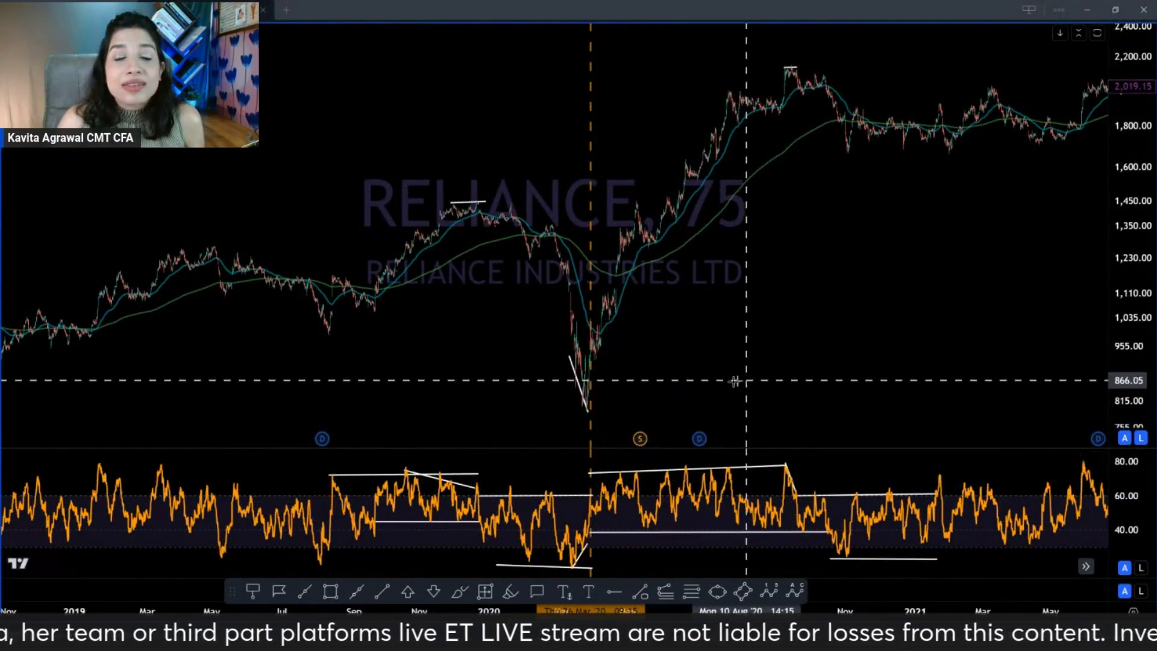
{"action": "scroll", "coordinate": [718, 410], "scroll_direction": "right", "scroll_amount": 2}
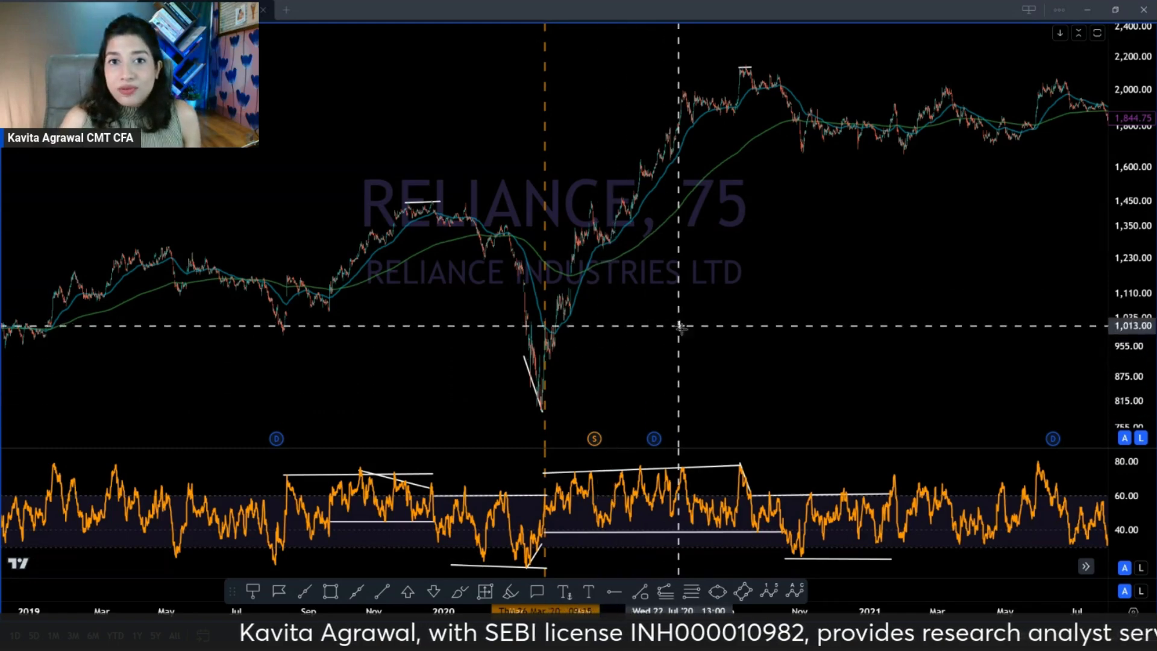
{"action": "scroll", "coordinate": [688, 344], "scroll_direction": "right", "scroll_amount": 5}
{"action": "scroll", "coordinate": [687, 340], "scroll_direction": "right", "scroll_amount": 5}
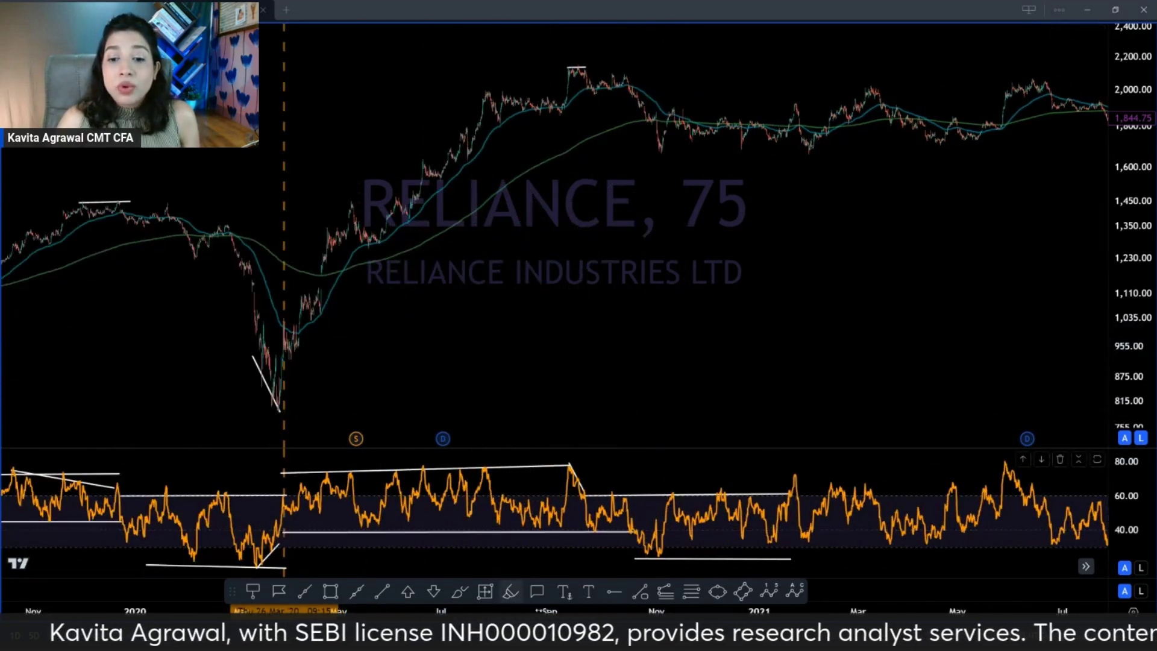
{"action": "left_click", "coordinate": [589, 591]}
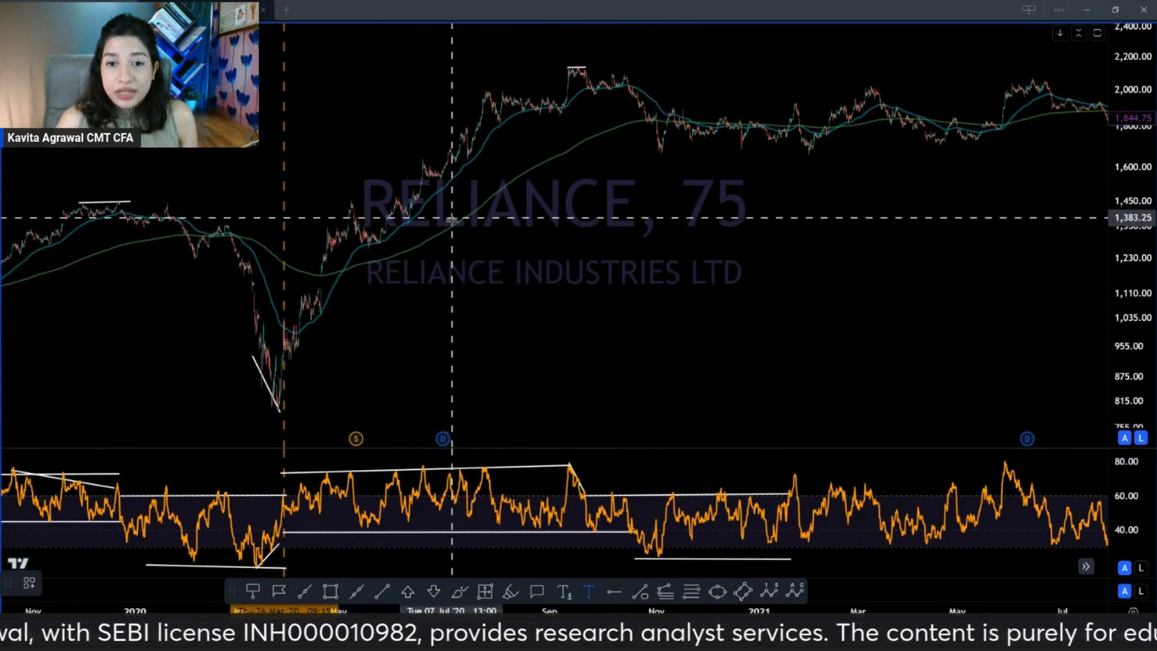
{"action": "left_click", "coordinate": [455, 278]}
{"action": "left_click", "coordinate": [80, 583]}
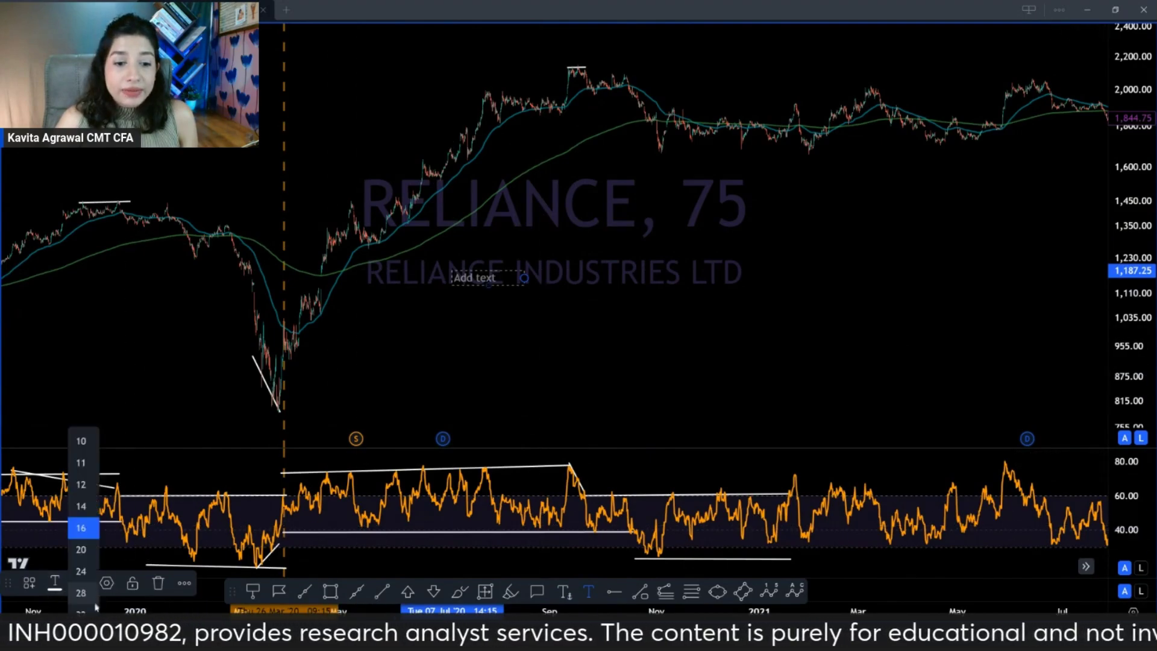
{"action": "left_click", "coordinate": [80, 568]}
{"action": "left_click", "coordinate": [530, 303]}
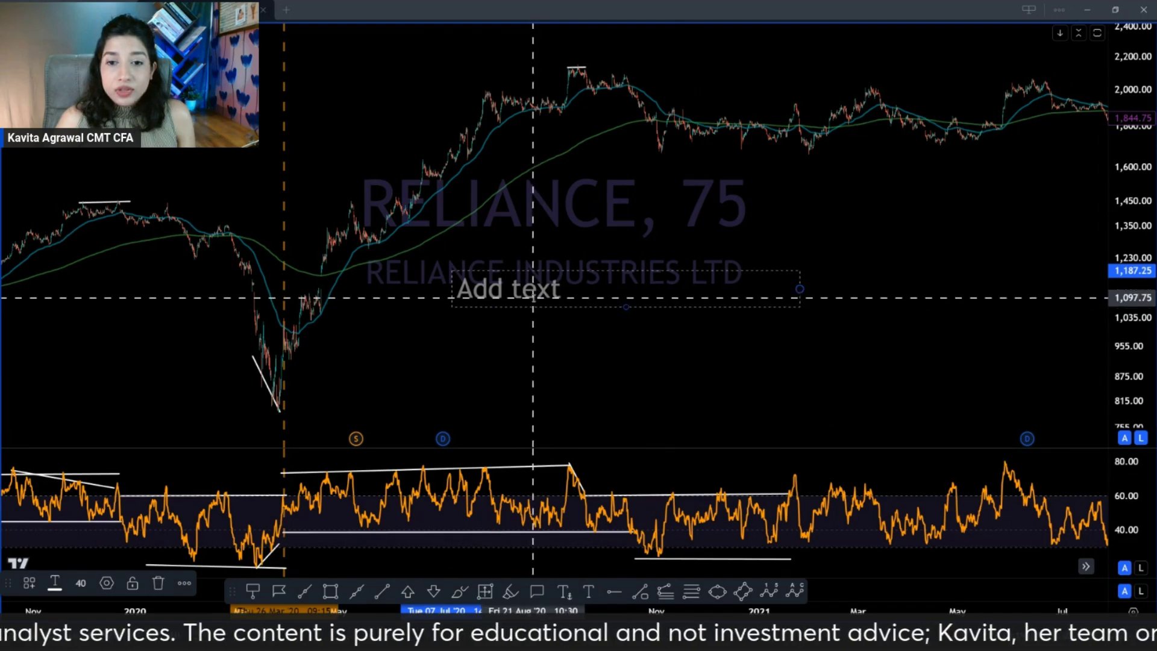
Step: Write "RSI PRS= 40-70+" and "RSI NRS= -30 TO 60" on two lines of the text label
{"action": "type", "text": "rsi prd"}
{"action": "key", "text": "Caps_Lock"}
{"action": "key", "text": "BackSpace"}
{"action": "key", "text": "BackSpace"}
{"action": "key", "text": "BackSpace"}
{"action": "key", "text": "BackSpace"}
{"action": "key", "text": "BackSpace"}
{"action": "key", "text": "BackSpace"}
{"action": "key", "text": "BackSpace"}
{"action": "type", "text": "RSI NRS= -30"}
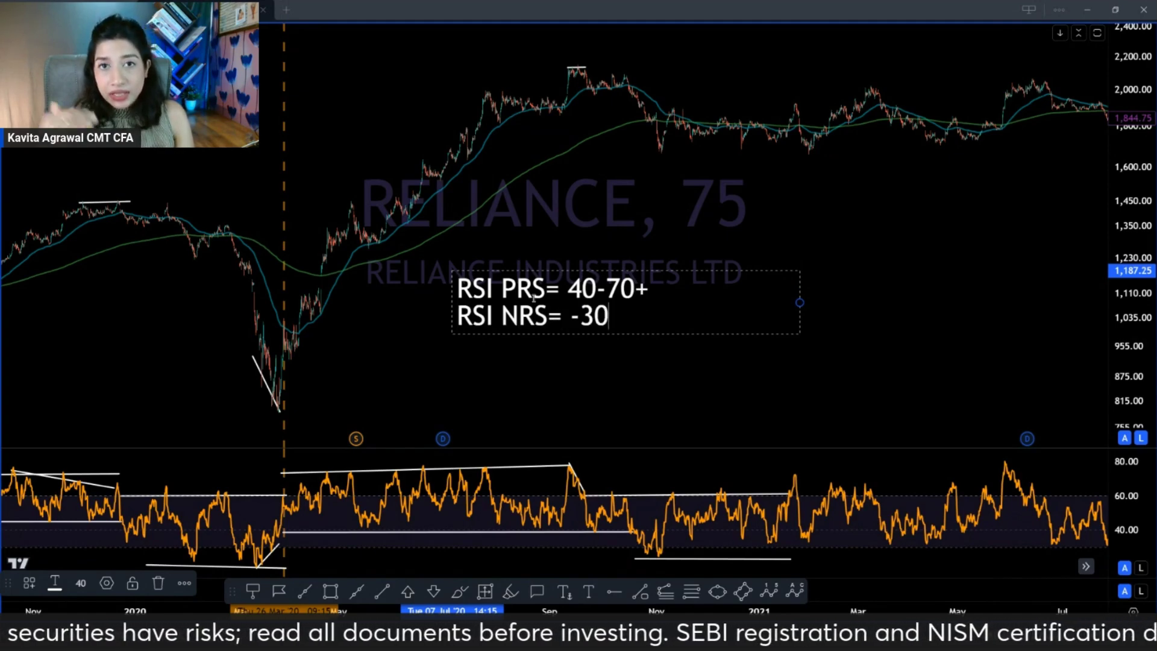
{"action": "type", "text": "TO 60"}
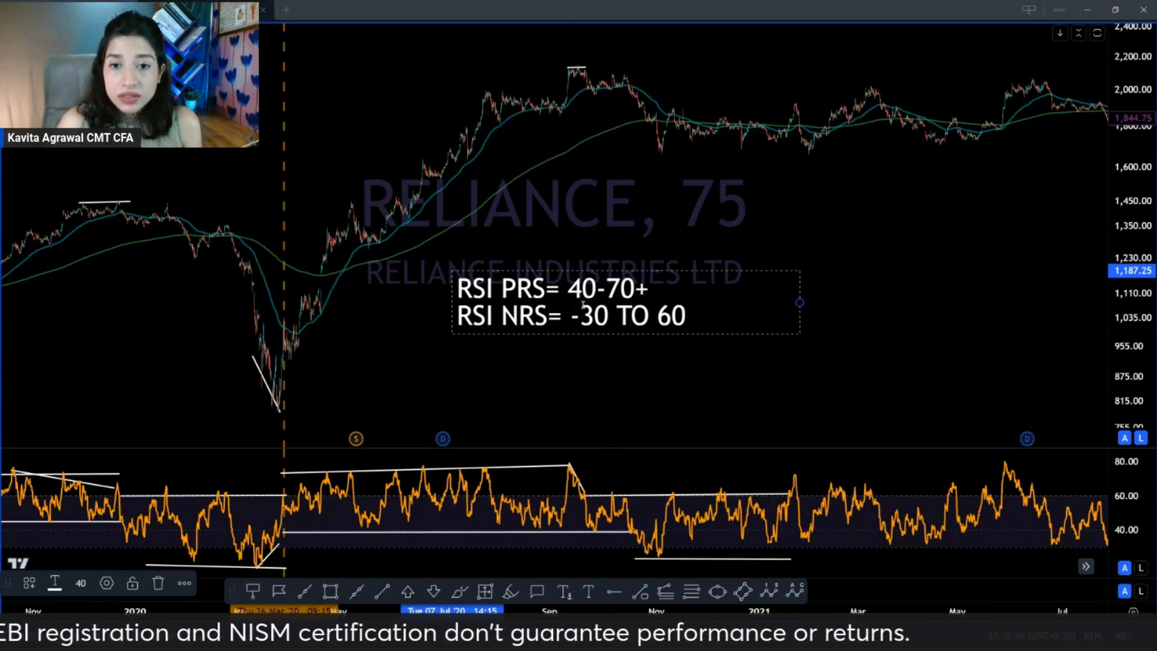
{"action": "left_click_drag", "start_coordinate": [503, 320], "coordinate": [547, 320]}
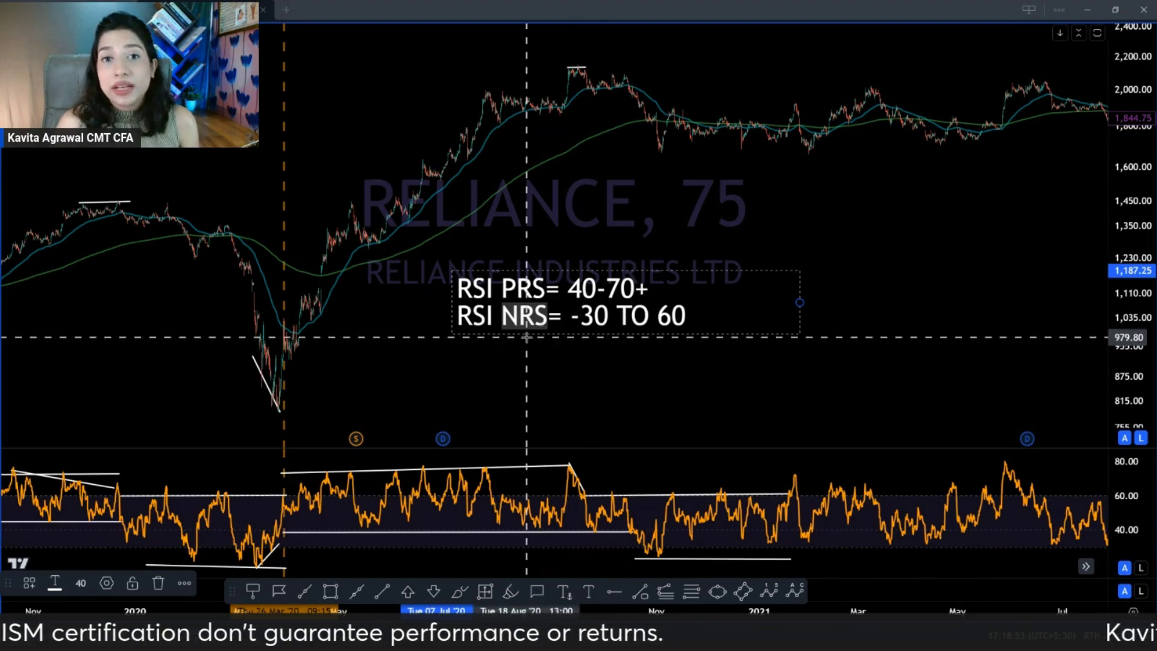
{"action": "scroll", "coordinate": [526, 338], "scroll_direction": "down", "scroll_amount": 1}
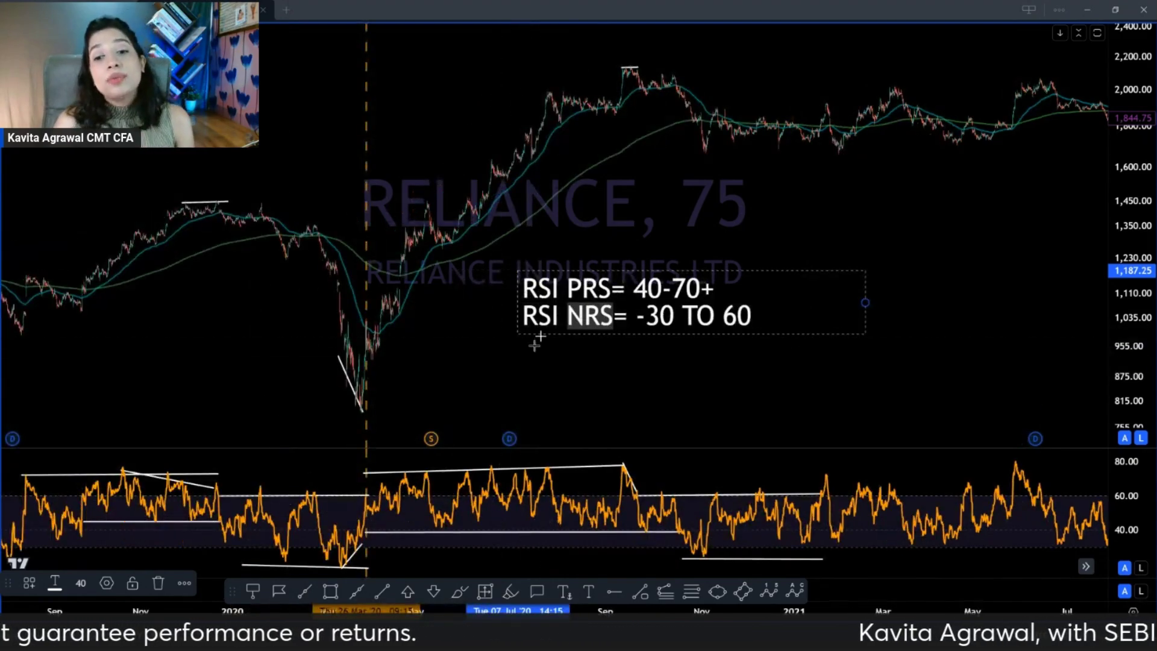
{"action": "scroll", "coordinate": [534, 349], "scroll_direction": "up", "scroll_amount": 1}
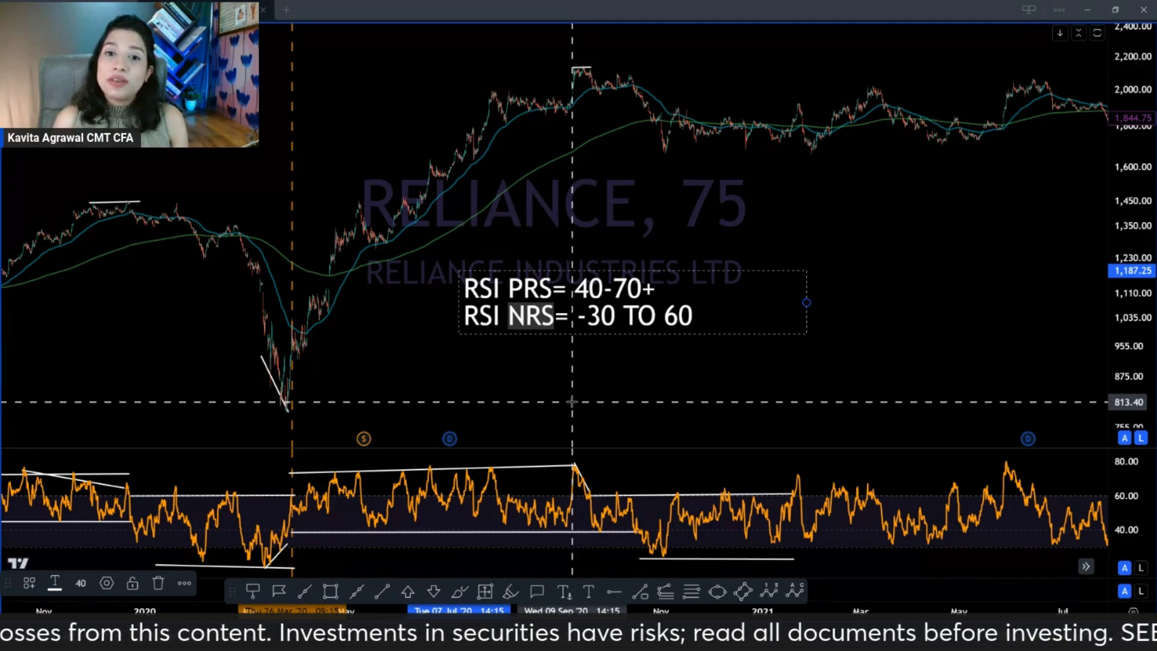
Step: Mark the May to August 2020 price pullbacks and the matching RSI declines toward the support line with brush strokes
{"action": "left_click", "coordinate": [460, 592]}
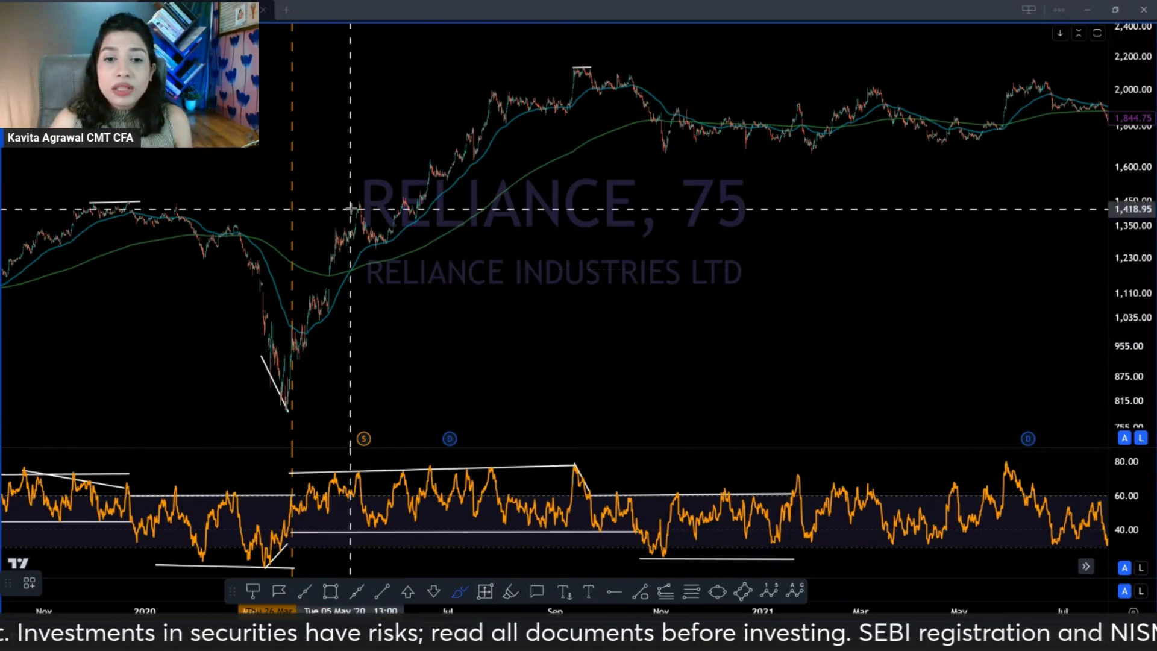
{"action": "left_click_drag", "start_coordinate": [359, 214], "coordinate": [386, 244]}
{"action": "left_click_drag", "start_coordinate": [402, 199], "coordinate": [420, 217]}
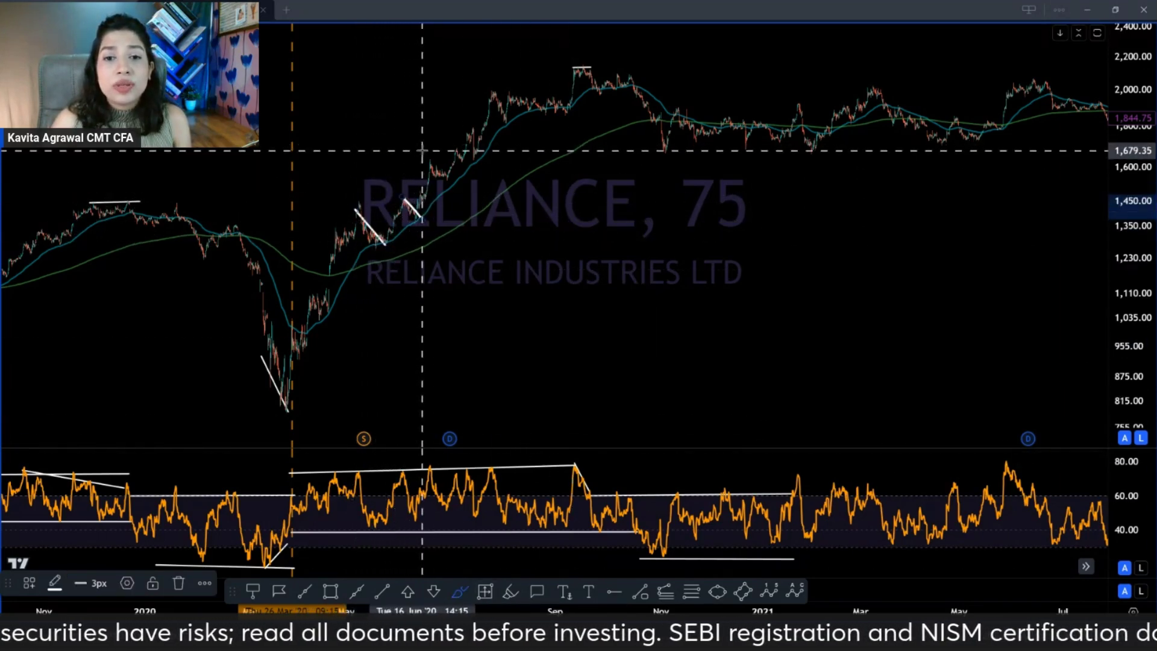
{"action": "mouse_move", "coordinate": [431, 162]}
{"action": "left_mouse_down"}
{"action": "mouse_move", "coordinate": [447, 176]}
{"action": "mouse_move", "coordinate": [471, 155]}
{"action": "left_mouse_up"}
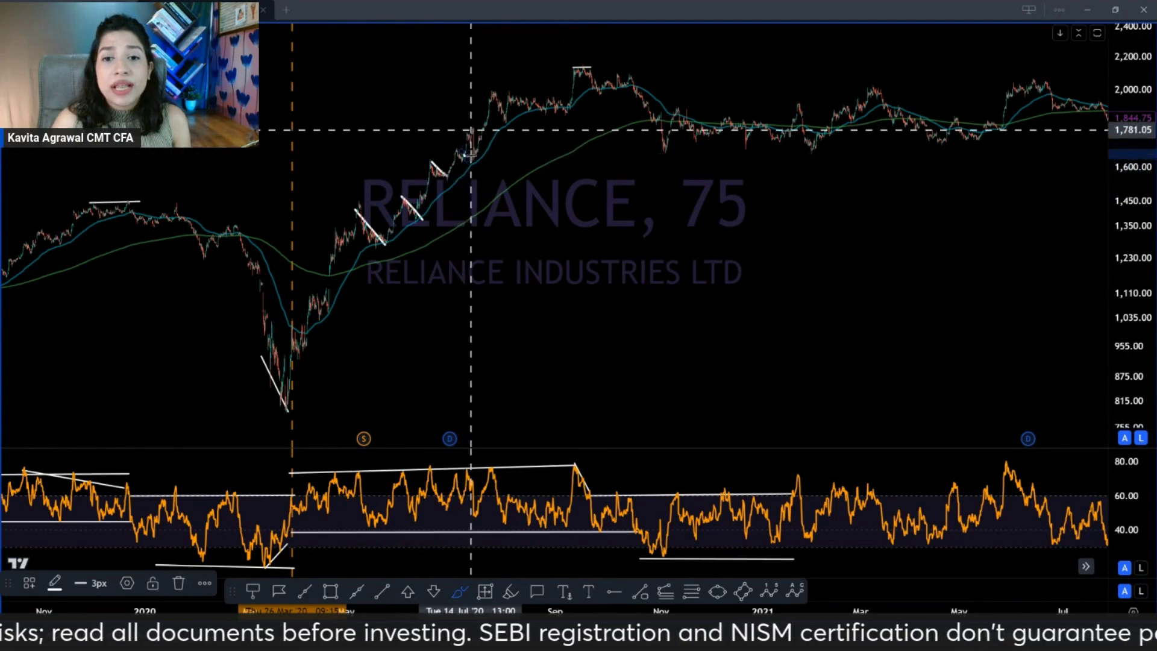
{"action": "left_click_drag", "start_coordinate": [487, 94], "coordinate": [509, 127]}
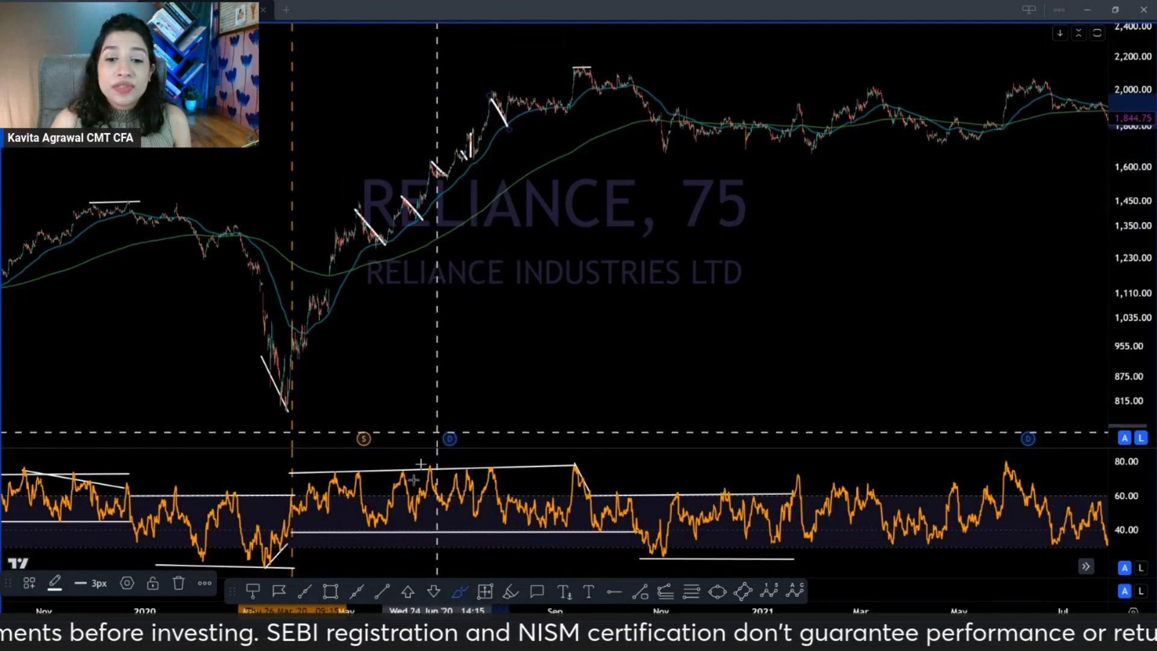
{"action": "left_click_drag", "start_coordinate": [359, 486], "coordinate": [374, 524]}
{"action": "mouse_move", "coordinate": [403, 486]}
{"action": "left_mouse_down"}
{"action": "mouse_move", "coordinate": [419, 528]}
{"action": "mouse_move", "coordinate": [444, 511]}
{"action": "mouse_move", "coordinate": [510, 529]}
{"action": "left_mouse_up"}
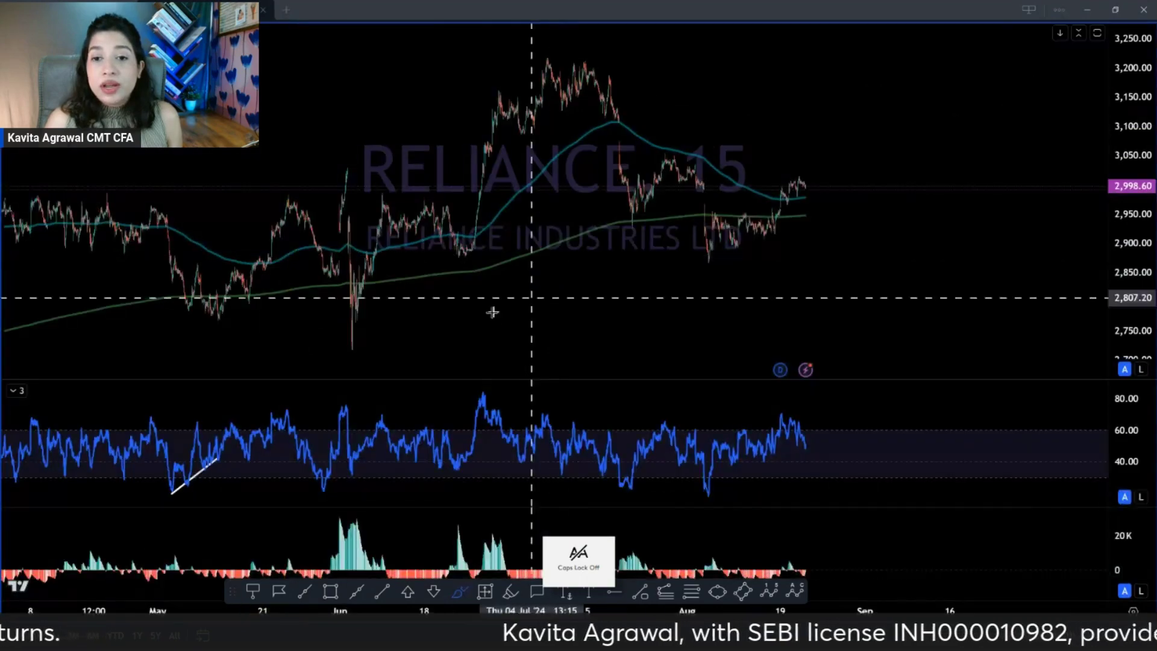
Step: Look back through the 15-minute RELIANCE price and RSI history to late 2022, and return to the 75-minute chart
{"action": "left_click_drag", "start_coordinate": [502, 312], "coordinate": [1107, 295]}
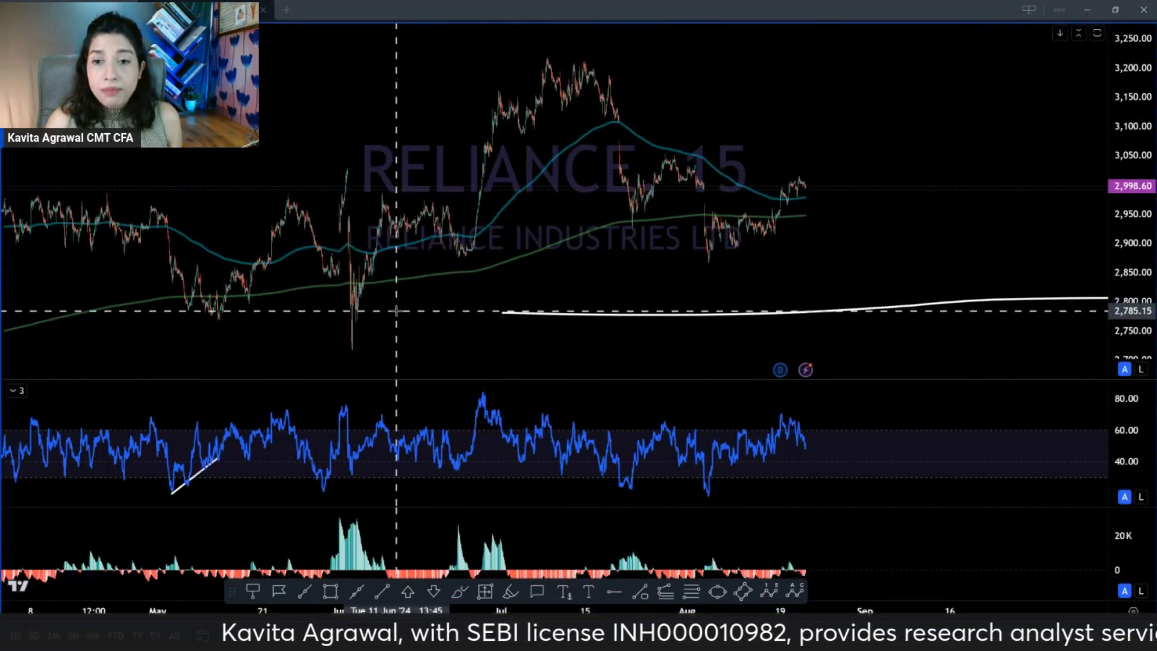
{"action": "left_click_drag", "start_coordinate": [428, 323], "coordinate": [1103, 295]}
{"action": "left_click_drag", "start_coordinate": [577, 273], "coordinate": [1049, 253]}
{"action": "left_click_drag", "start_coordinate": [398, 228], "coordinate": [1061, 241]}
{"action": "scroll", "coordinate": [52, 307], "scroll_direction": "up", "scroll_amount": 8}
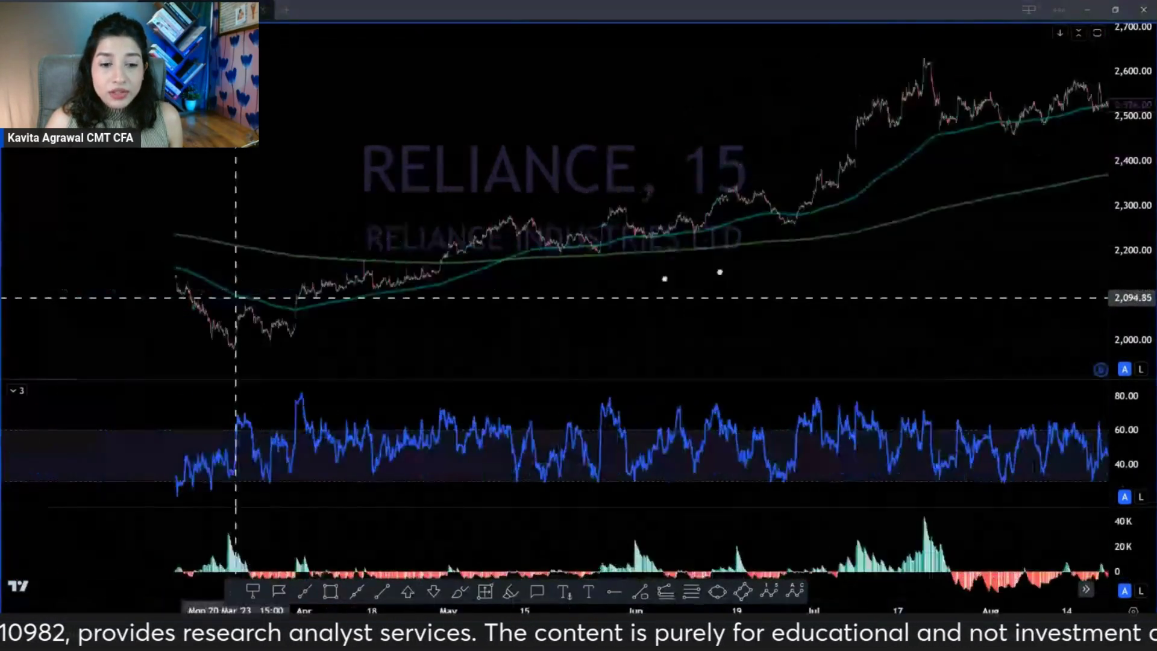
{"action": "scroll", "coordinate": [206, 599], "scroll_direction": "down", "scroll_amount": 10}
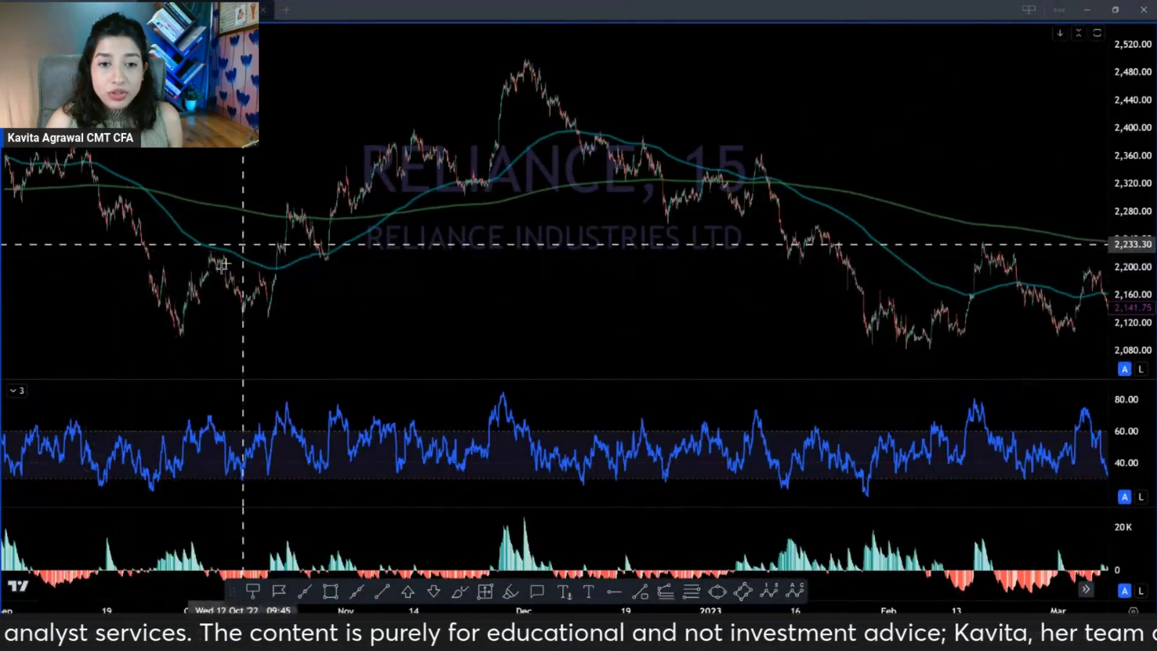
{"action": "scroll", "coordinate": [124, 308], "scroll_direction": "up", "scroll_amount": 8}
{"action": "scroll", "coordinate": [704, 299], "scroll_direction": "down", "scroll_amount": 4}
{"action": "left_click_drag", "start_coordinate": [754, 253], "coordinate": [186, 220]}
{"action": "key", "text": "Tab"}
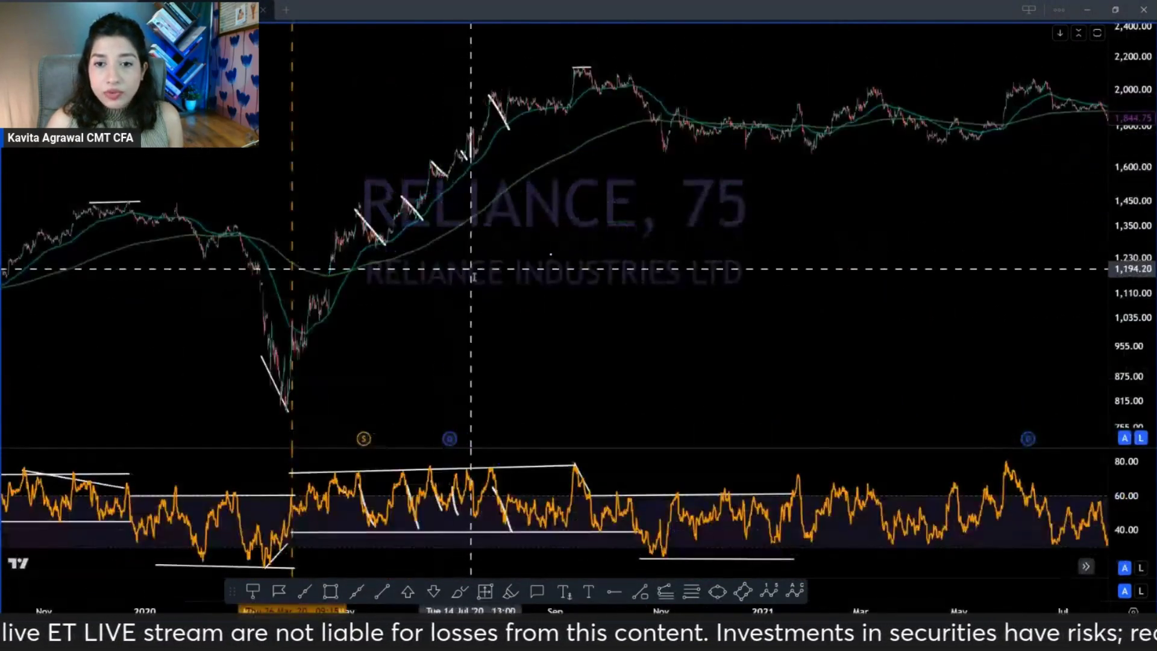
Step: On the 75-minute chart, mark the December 2022 to March 2023 RSI range with trend lines near 60 and along the lows
{"action": "left_click_drag", "start_coordinate": [467, 262], "coordinate": [721, 323]}
{"action": "right_click", "coordinate": [629, 319]}
{"action": "left_click", "coordinate": [509, 181]}
{"action": "left_click_drag", "start_coordinate": [766, 343], "coordinate": [584, 336]}
{"action": "scroll", "coordinate": [761, 342], "scroll_direction": "right", "scroll_amount": 13}
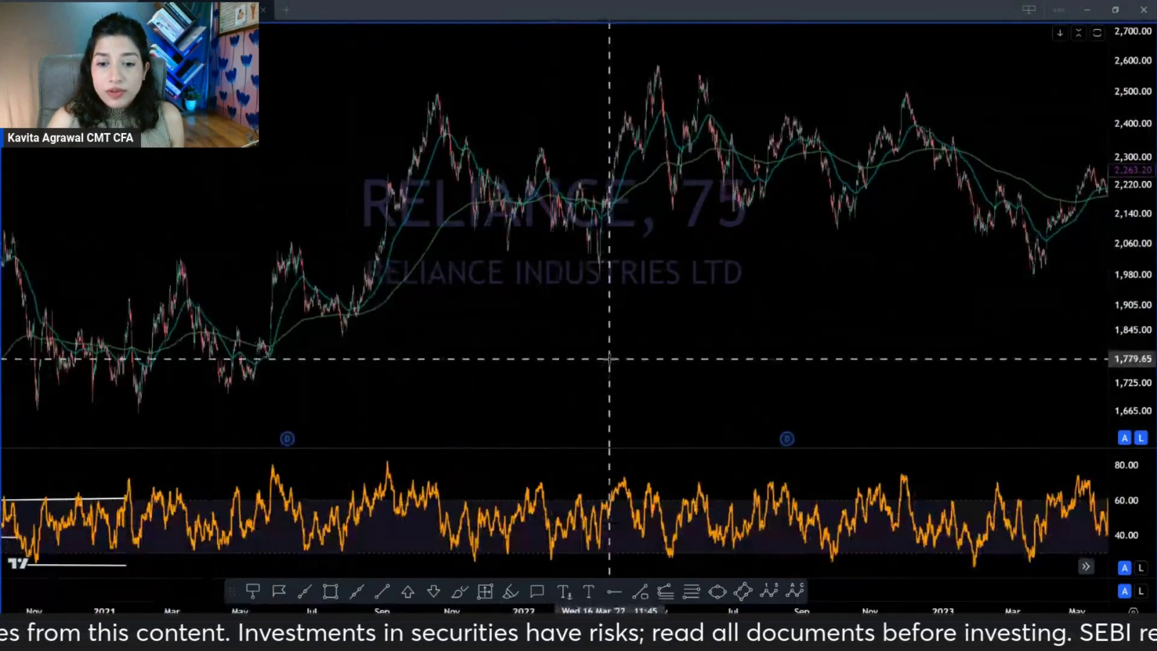
{"action": "scroll", "coordinate": [625, 364], "scroll_direction": "right", "scroll_amount": 12}
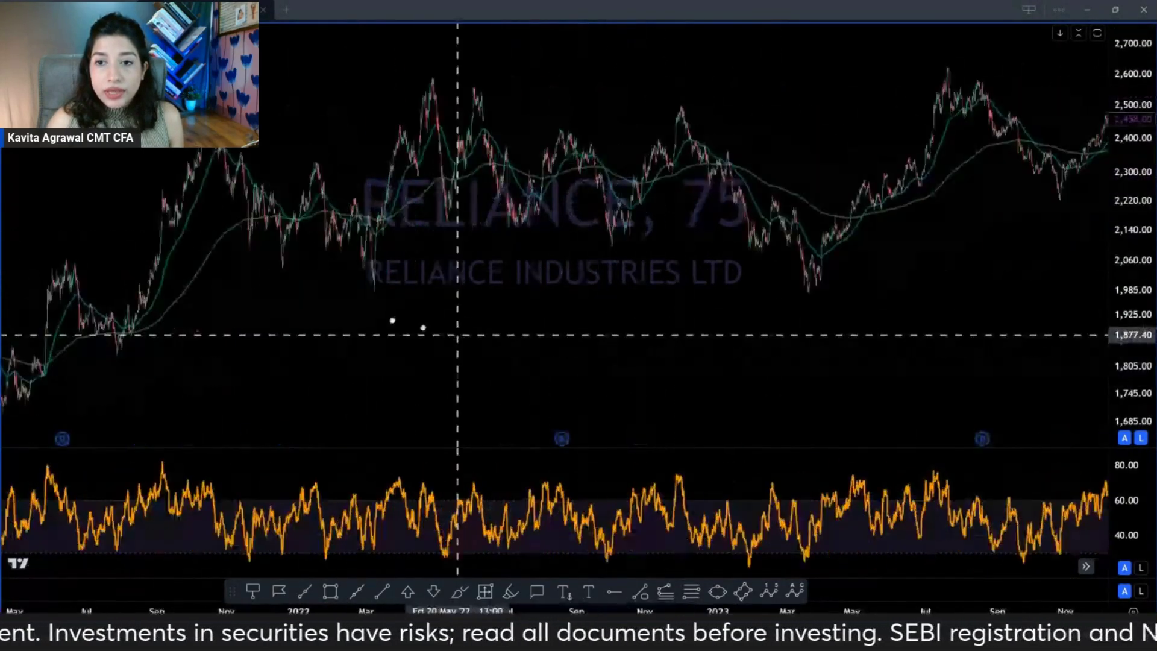
{"action": "left_click_drag", "start_coordinate": [470, 371], "coordinate": [558, 360]}
{"action": "scroll", "coordinate": [511, 422], "scroll_direction": "left", "scroll_amount": 2}
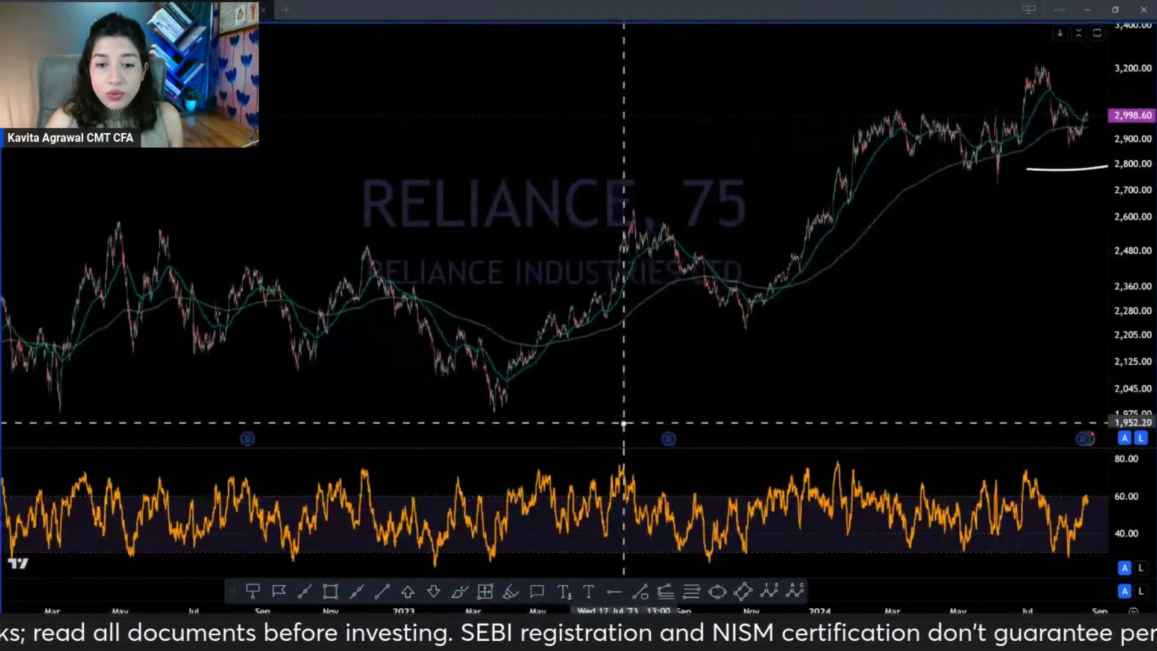
{"action": "left_click", "coordinate": [357, 591]}
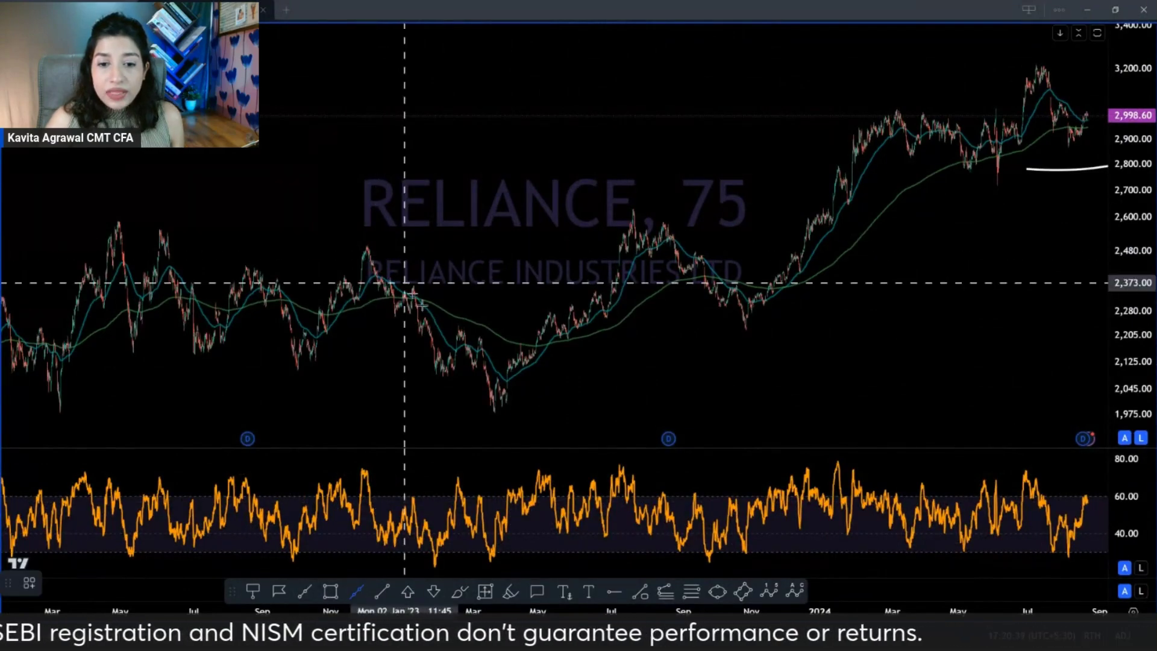
{"action": "left_click", "coordinate": [367, 494]}
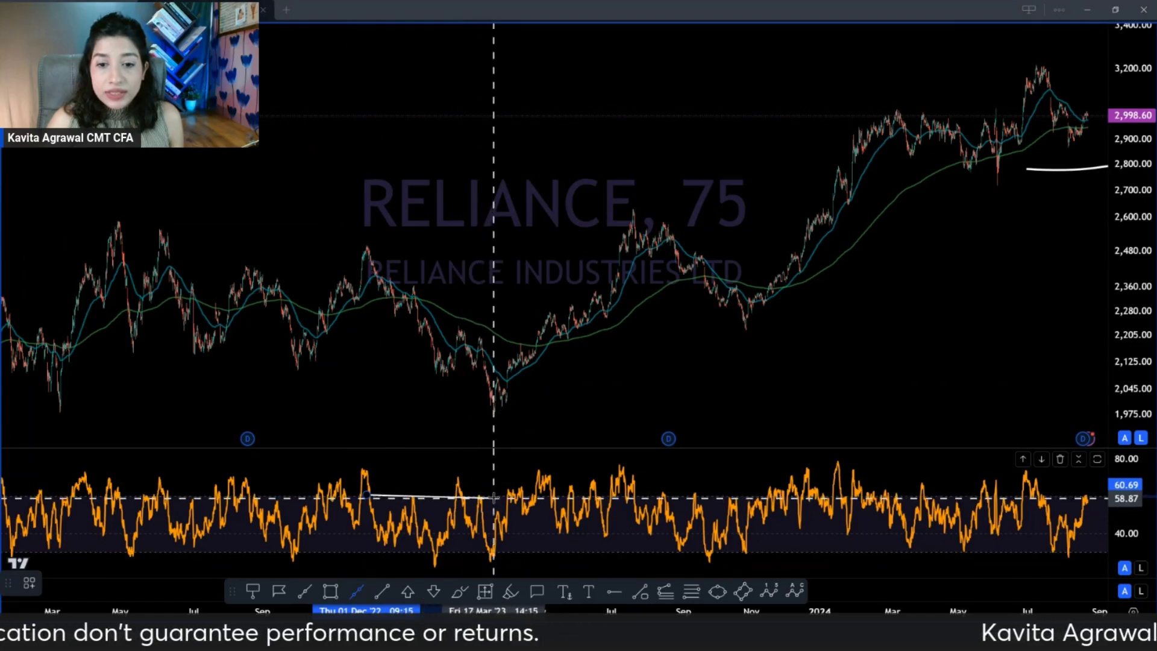
{"action": "left_click", "coordinate": [502, 496]}
{"action": "left_click", "coordinate": [376, 566]}
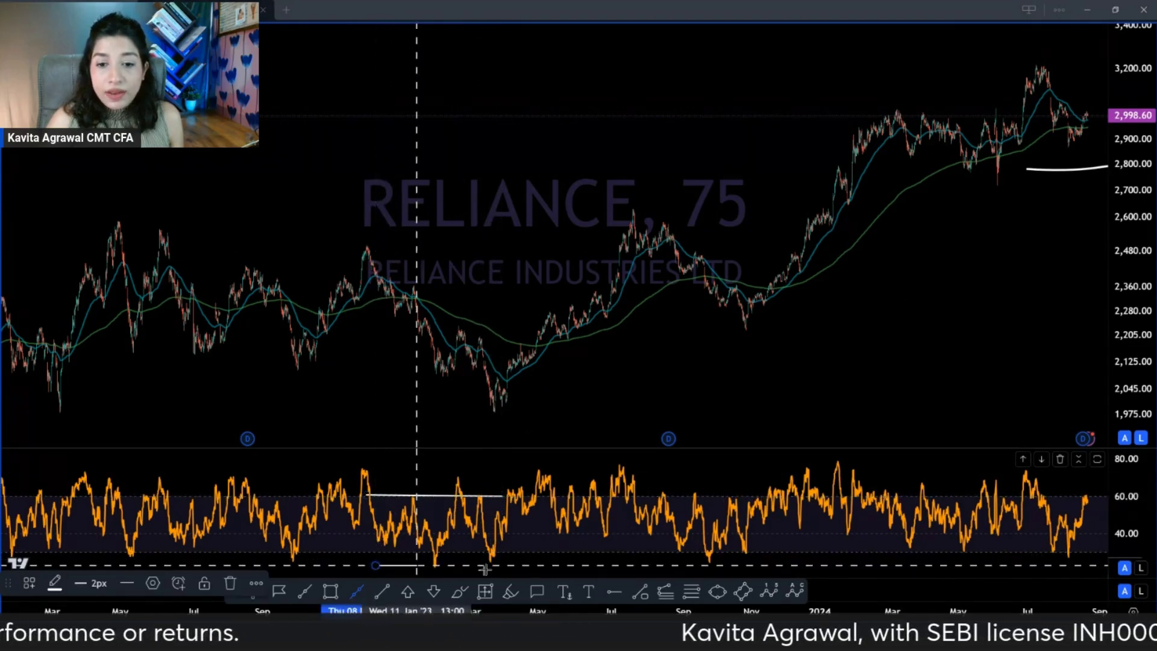
{"action": "left_click", "coordinate": [493, 562]}
Step: Mark the second-half March 2023 bullish divergence with a rising line on the RSI lows and a falling line on the price lows
{"action": "scroll", "coordinate": [493, 562], "scroll_direction": "up", "scroll_amount": 1}
{"action": "scroll", "coordinate": [492, 561], "scroll_direction": "up", "scroll_amount": 3}
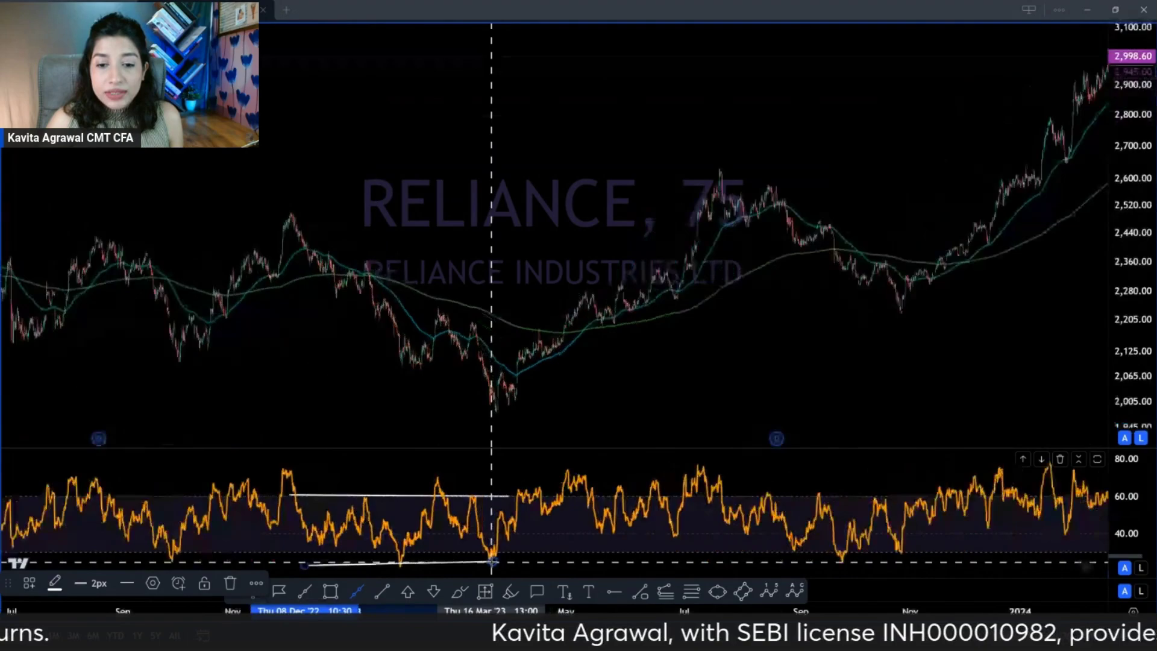
{"action": "left_click", "coordinate": [492, 561]}
{"action": "left_click", "coordinate": [530, 527]}
{"action": "scroll", "coordinate": [486, 564], "scroll_direction": "up", "scroll_amount": 2}
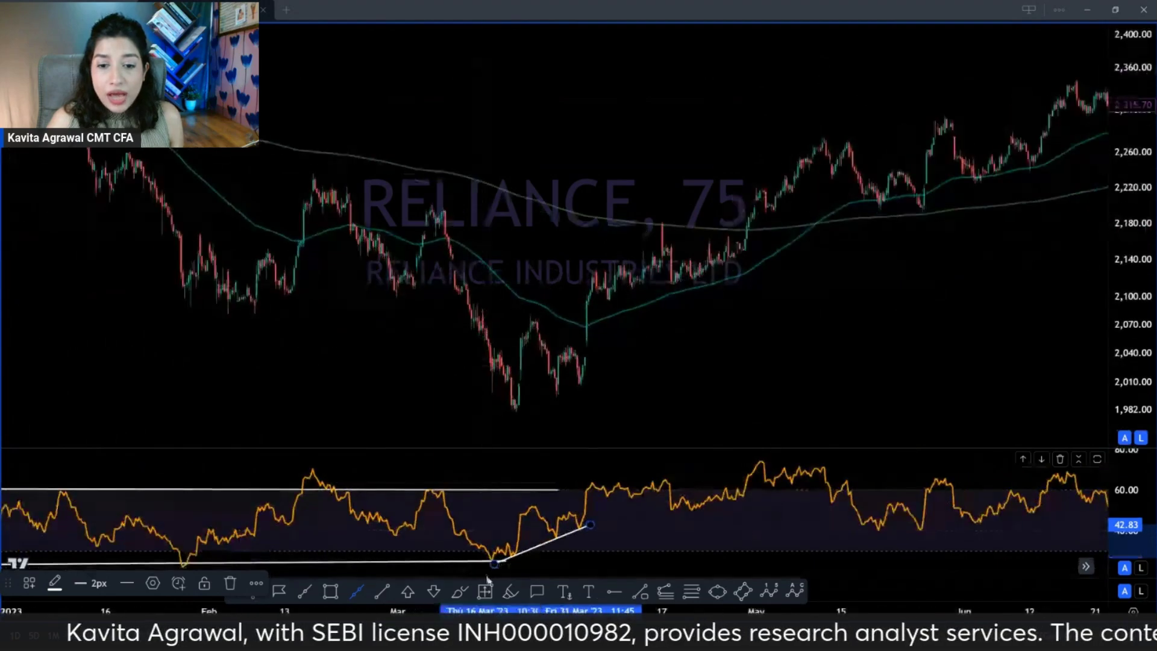
{"action": "left_click", "coordinate": [491, 366]}
{"action": "left_click", "coordinate": [586, 385]}
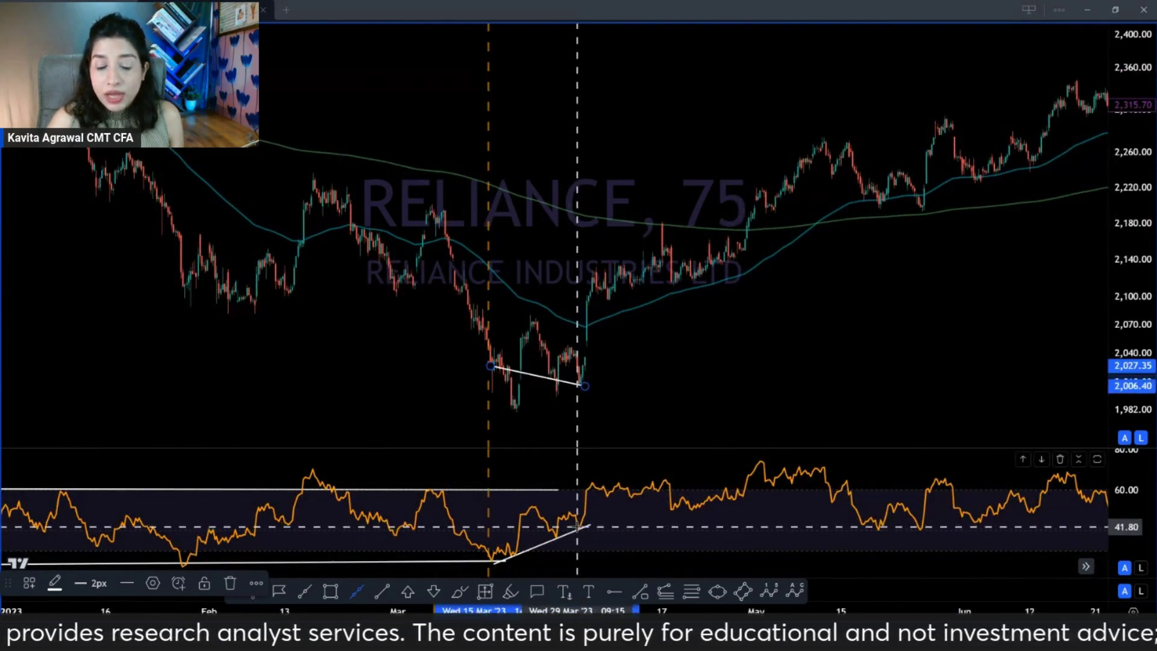
Step: Mark the late March to August 2023 RSI range with lines near 75 and 41, and connect the July peak down to 60
{"action": "scroll", "coordinate": [574, 531], "scroll_direction": "down", "scroll_amount": 5}
{"action": "left_click_drag", "start_coordinate": [742, 539], "coordinate": [465, 545]}
{"action": "scroll", "coordinate": [465, 545], "scroll_direction": "down", "scroll_amount": 5}
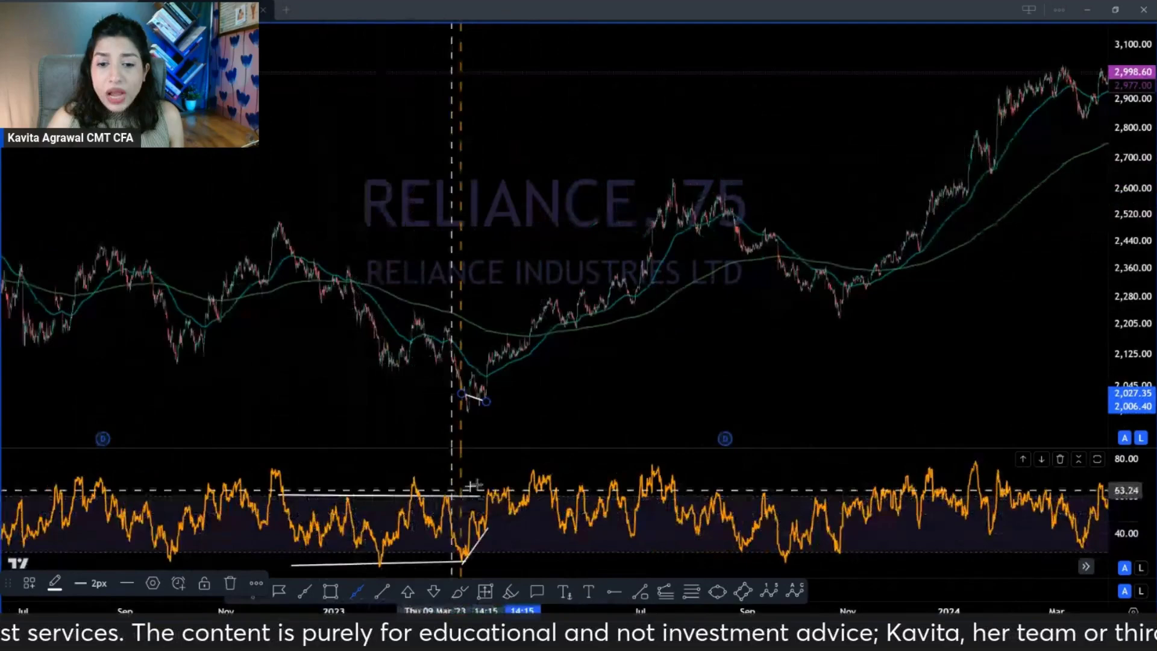
{"action": "left_click", "coordinate": [480, 470]}
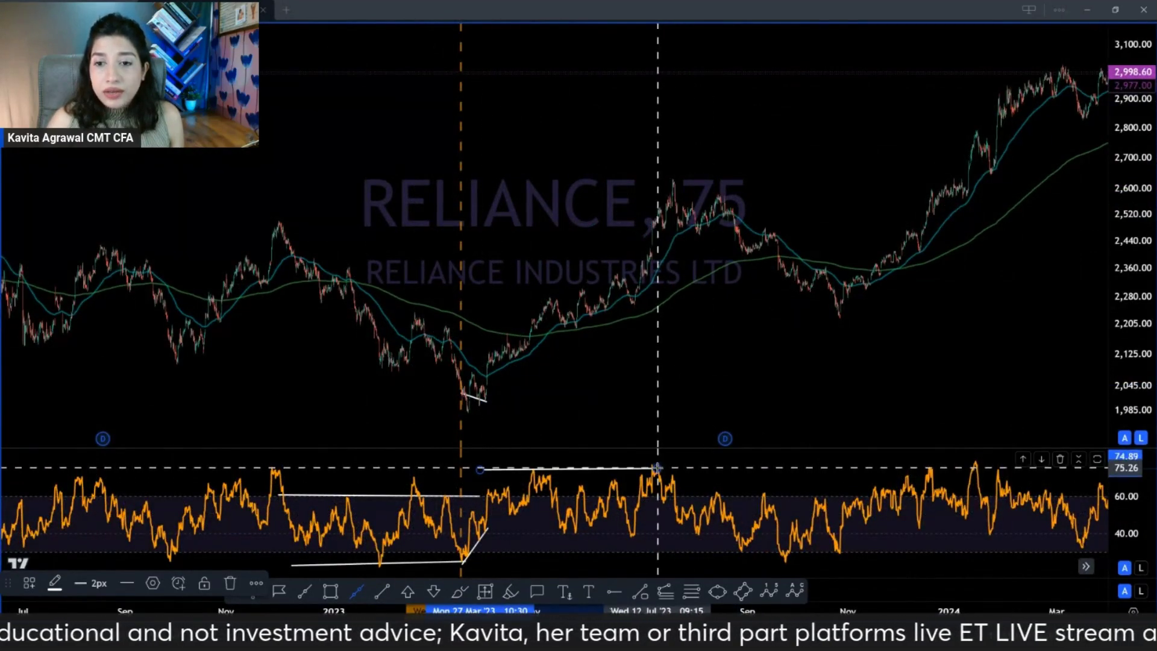
{"action": "left_click", "coordinate": [657, 468]}
{"action": "left_click", "coordinate": [718, 495]}
{"action": "left_click", "coordinate": [710, 534]}
{"action": "scroll", "coordinate": [694, 537], "scroll_direction": "up", "scroll_amount": 1}
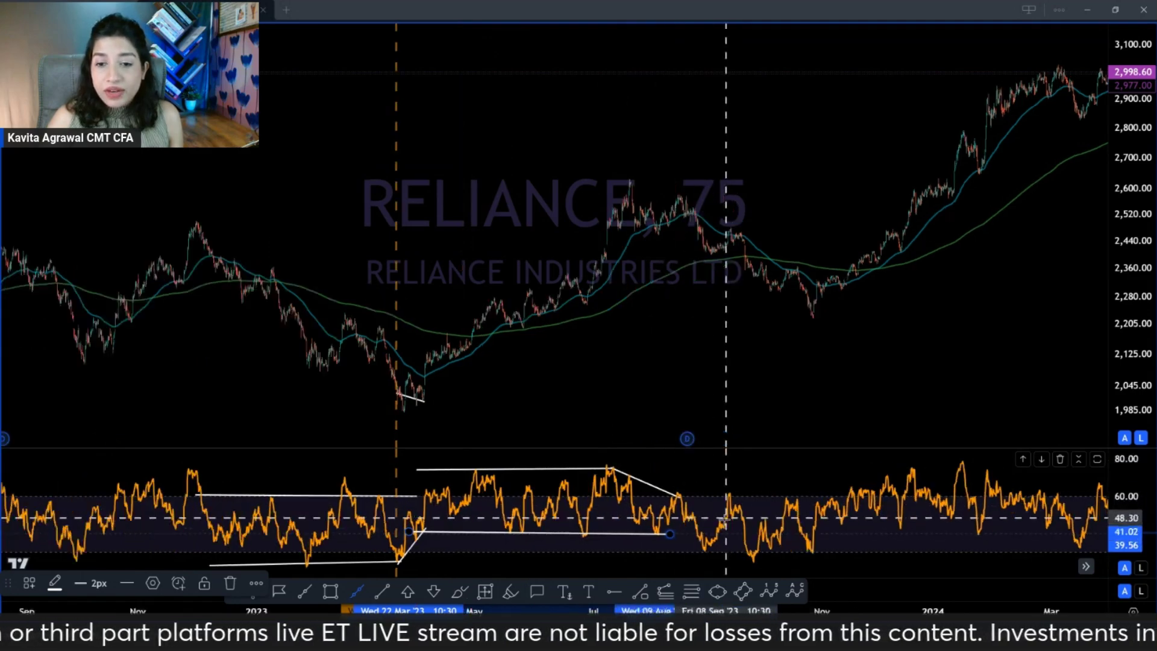
Step: Mark the August to November 2023 RSI range with lines near 30 and 60, and connect the September and October lows
{"action": "left_click", "coordinate": [664, 552]}
{"action": "left_click", "coordinate": [853, 552]}
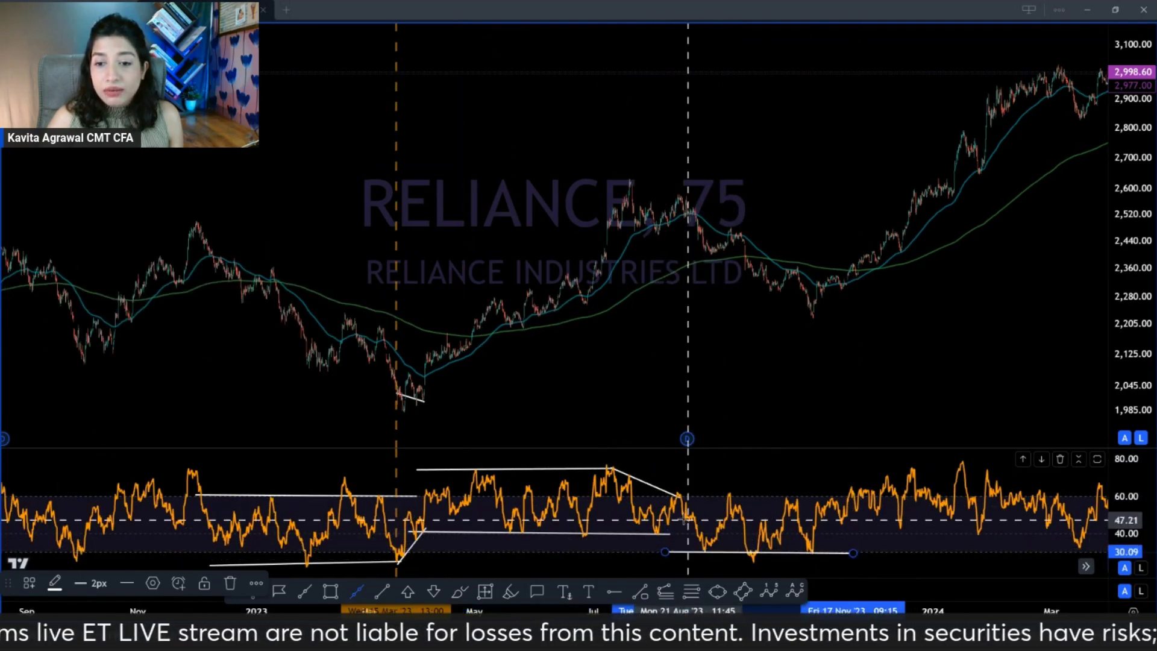
{"action": "scroll", "coordinate": [652, 537], "scroll_direction": "up", "scroll_amount": 4}
{"action": "left_click", "coordinate": [468, 501]}
{"action": "left_click", "coordinate": [712, 500]}
{"action": "left_click", "coordinate": [585, 565]}
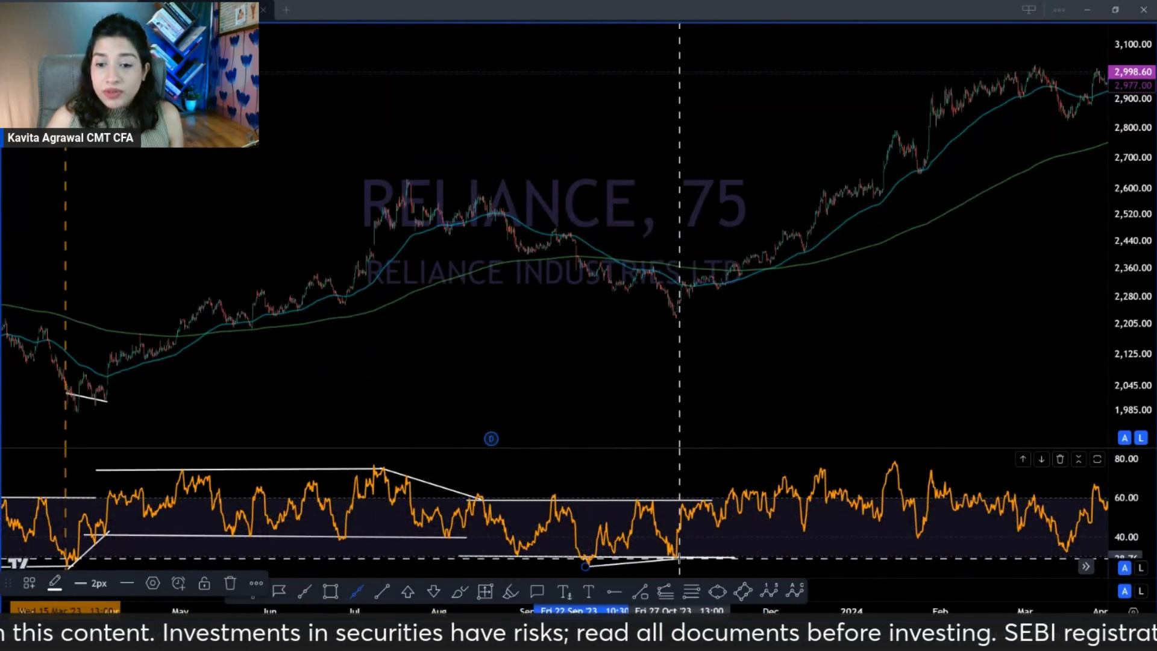
Step: Mark the November 2023 to early February 2024 RSI range with a lower line near 40 and an upper line near 78
{"action": "scroll", "coordinate": [610, 535], "scroll_direction": "up", "scroll_amount": 4}
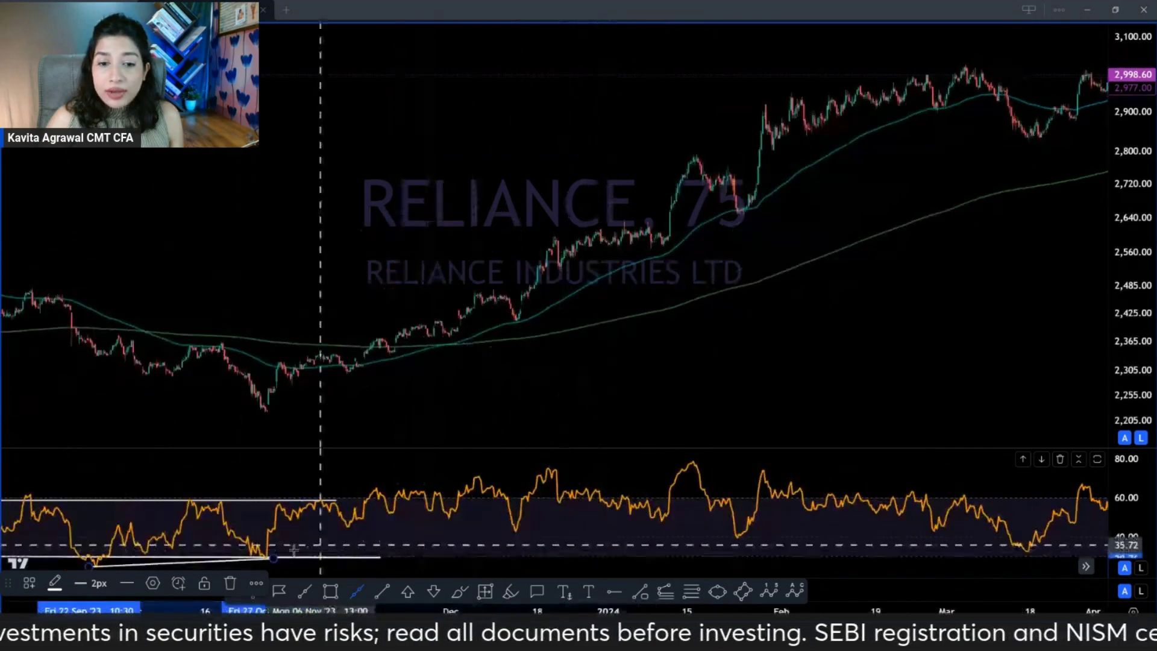
{"action": "left_click", "coordinate": [348, 536]}
{"action": "left_click", "coordinate": [803, 537]}
{"action": "scroll", "coordinate": [409, 463], "scroll_direction": "right", "scroll_amount": 10}
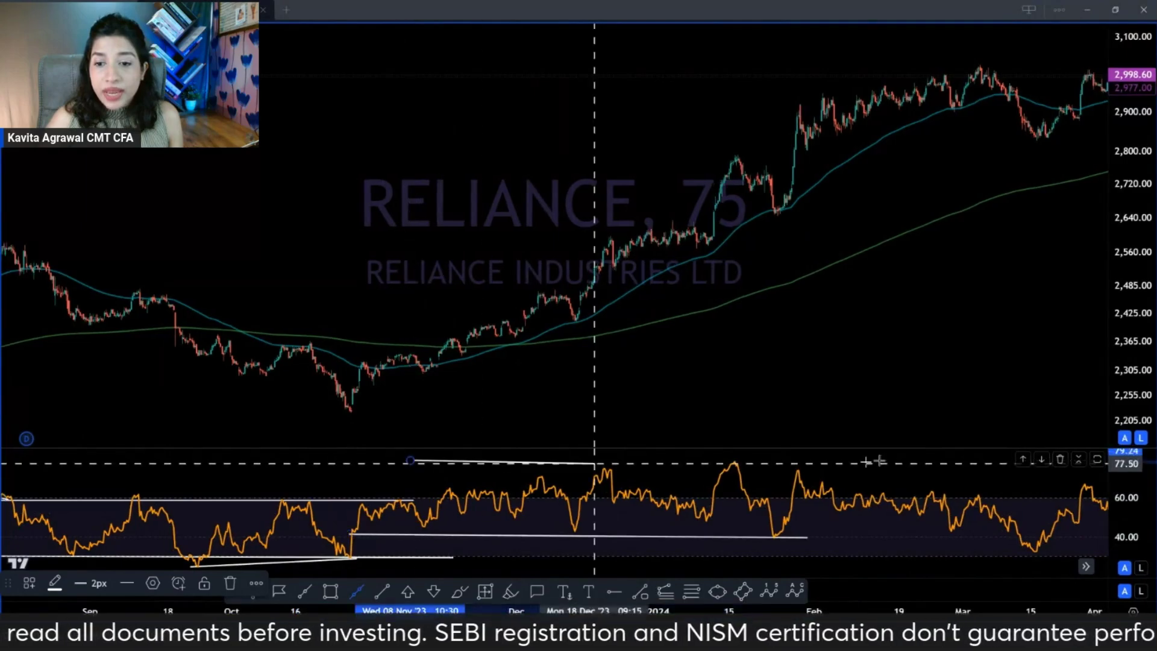
Step: Brush a rising stroke along the price advance from the late March 2023 low to the August 2023 high
{"action": "scroll", "coordinate": [424, 529], "scroll_direction": "down", "scroll_amount": 10}
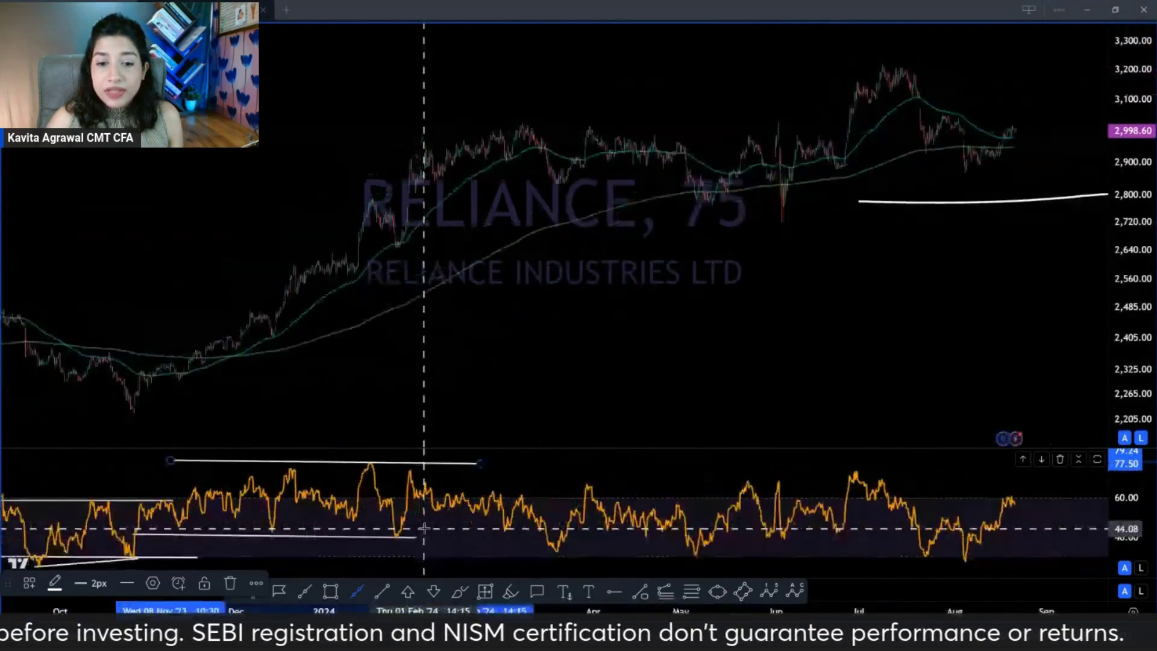
{"action": "left_click", "coordinate": [455, 594]}
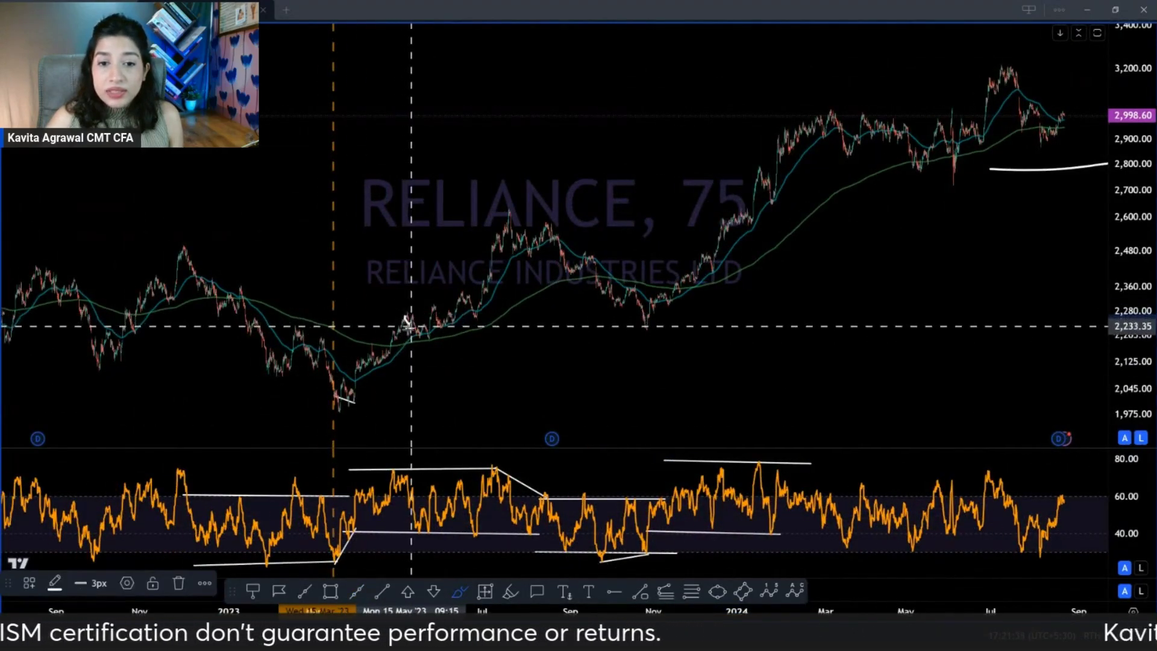
{"action": "left_click_drag", "start_coordinate": [350, 393], "coordinate": [550, 235]}
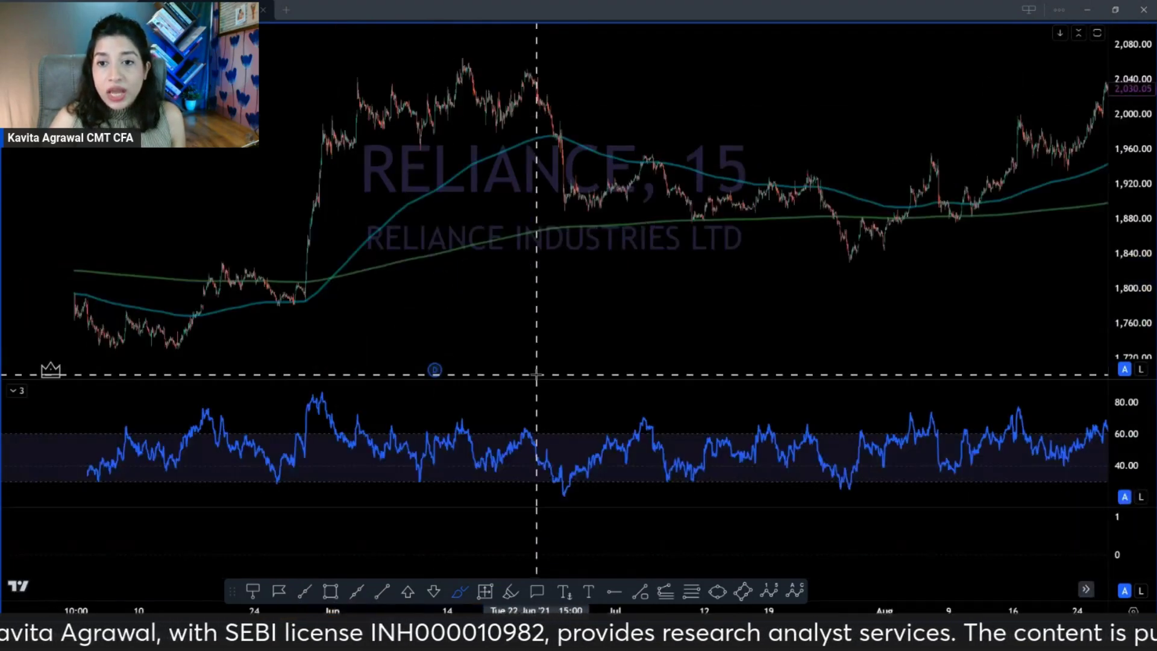
Step: Examine the price rise and RSI from late March to June 2023 on the 15-minute RELIANCE chart
{"action": "scroll", "coordinate": [567, 350], "scroll_direction": "up", "scroll_amount": 4}
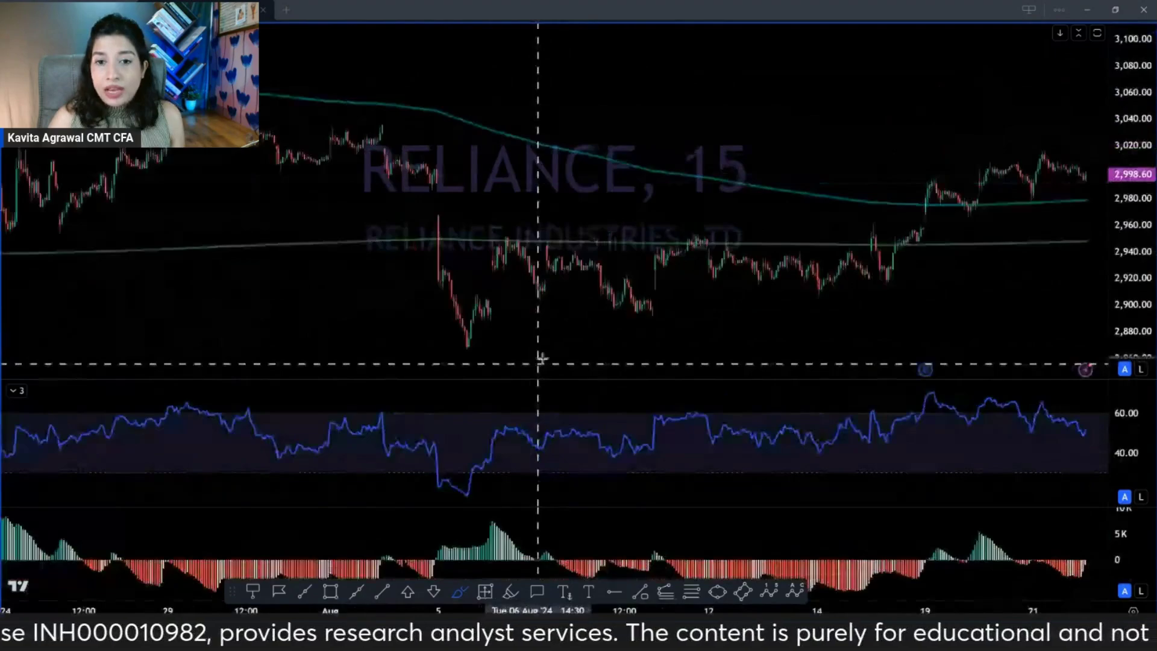
{"action": "scroll", "coordinate": [540, 362], "scroll_direction": "down", "scroll_amount": 10}
{"action": "scroll", "coordinate": [542, 378], "scroll_direction": "down", "scroll_amount": 3}
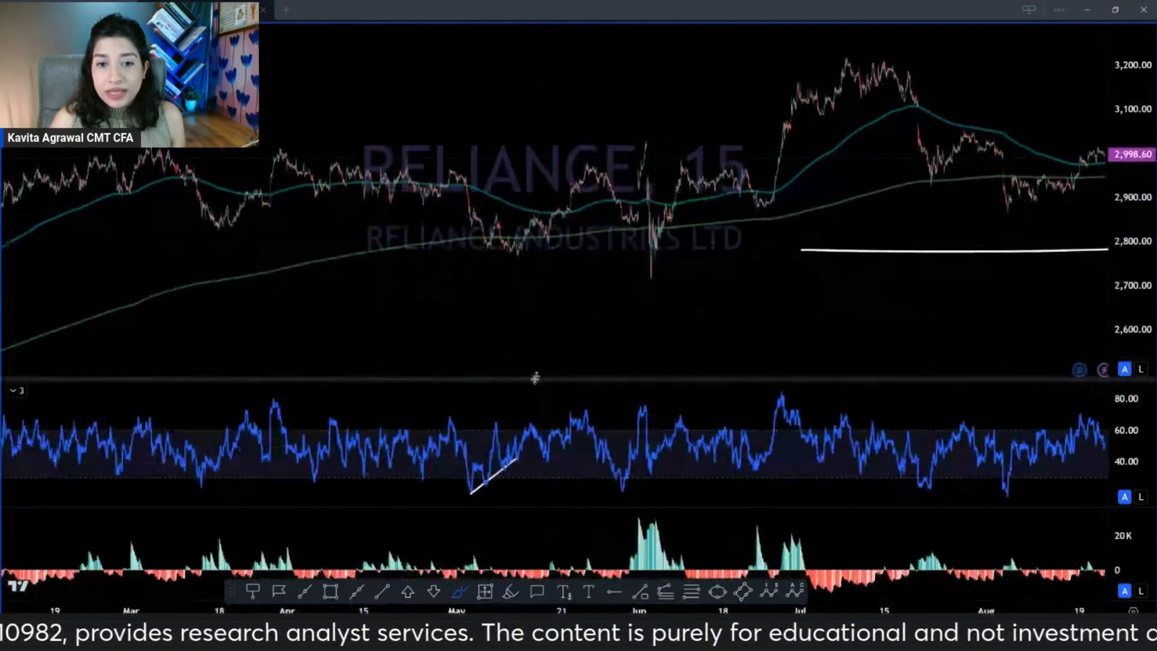
{"action": "left_click_drag", "start_coordinate": [784, 208], "coordinate": [1108, 150]}
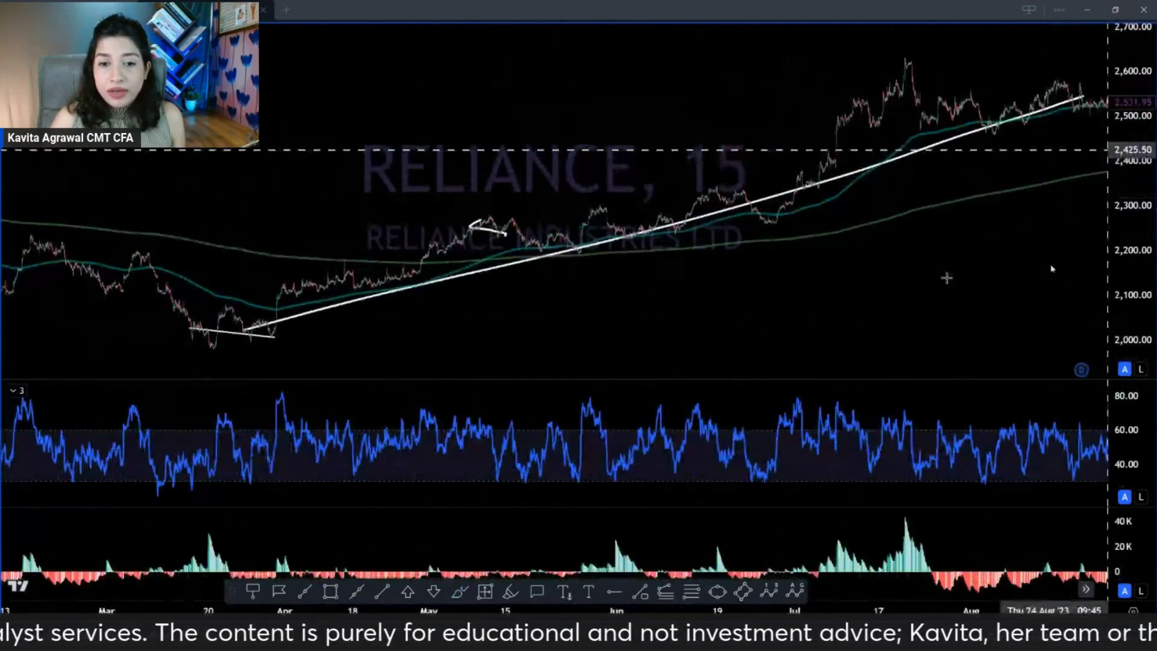
{"action": "left_click_drag", "start_coordinate": [356, 266], "coordinate": [548, 266]}
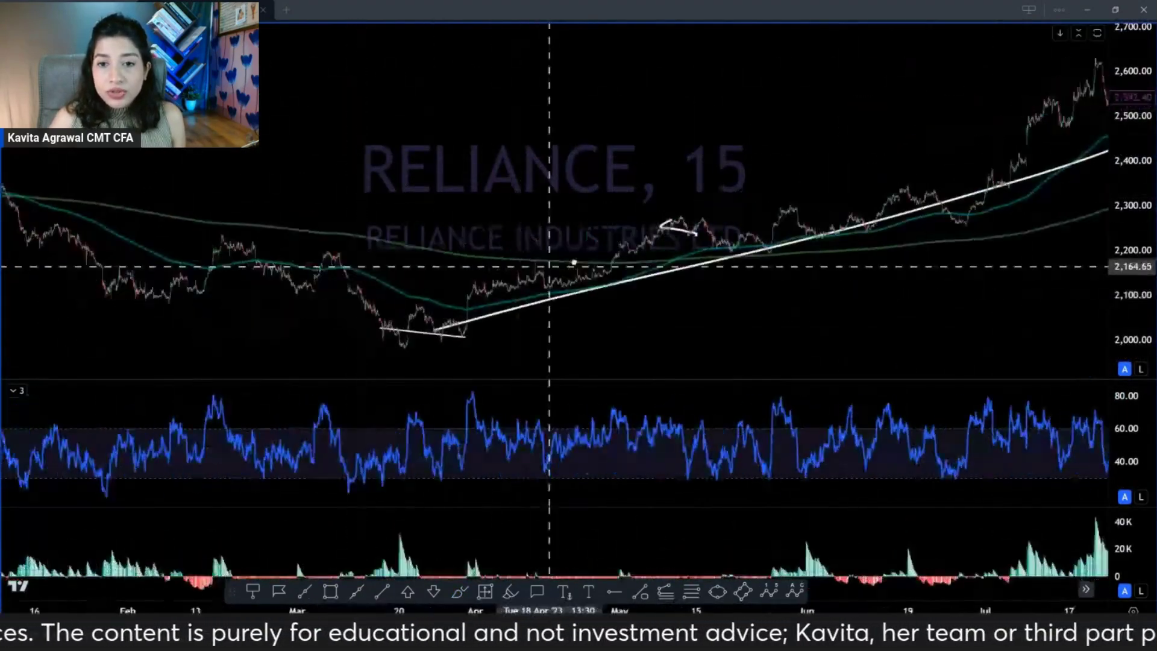
{"action": "scroll", "coordinate": [529, 339], "scroll_direction": "up", "scroll_amount": 4}
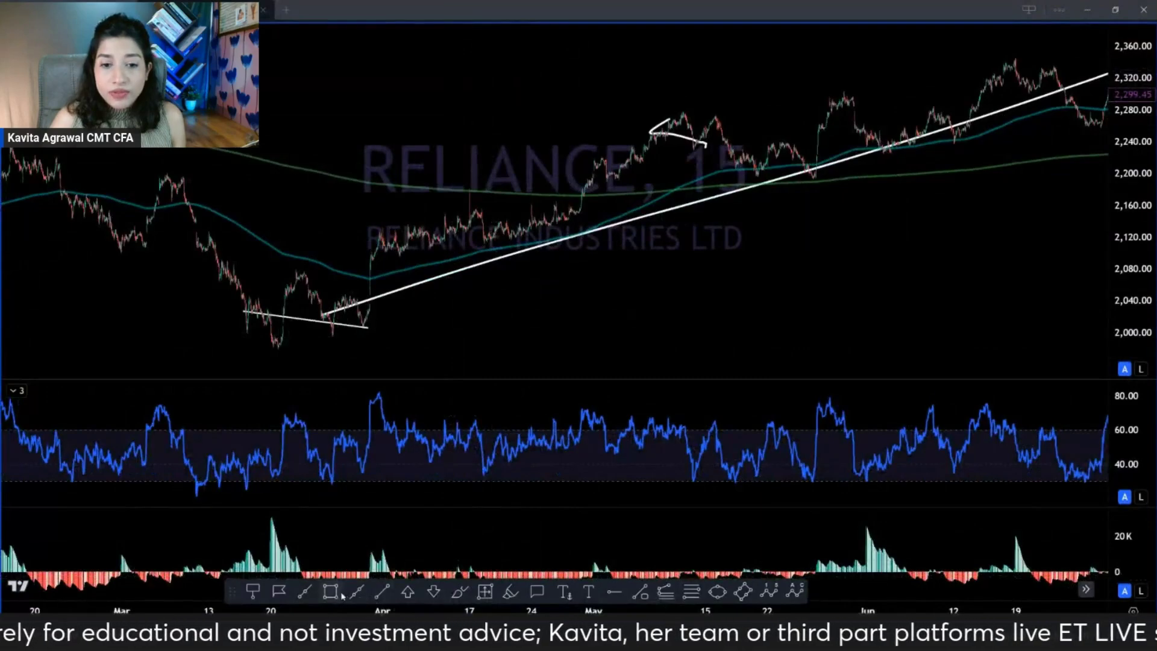
{"action": "left_click", "coordinate": [331, 591]}
{"action": "left_click_drag", "start_coordinate": [375, 391], "coordinate": [478, 425]}
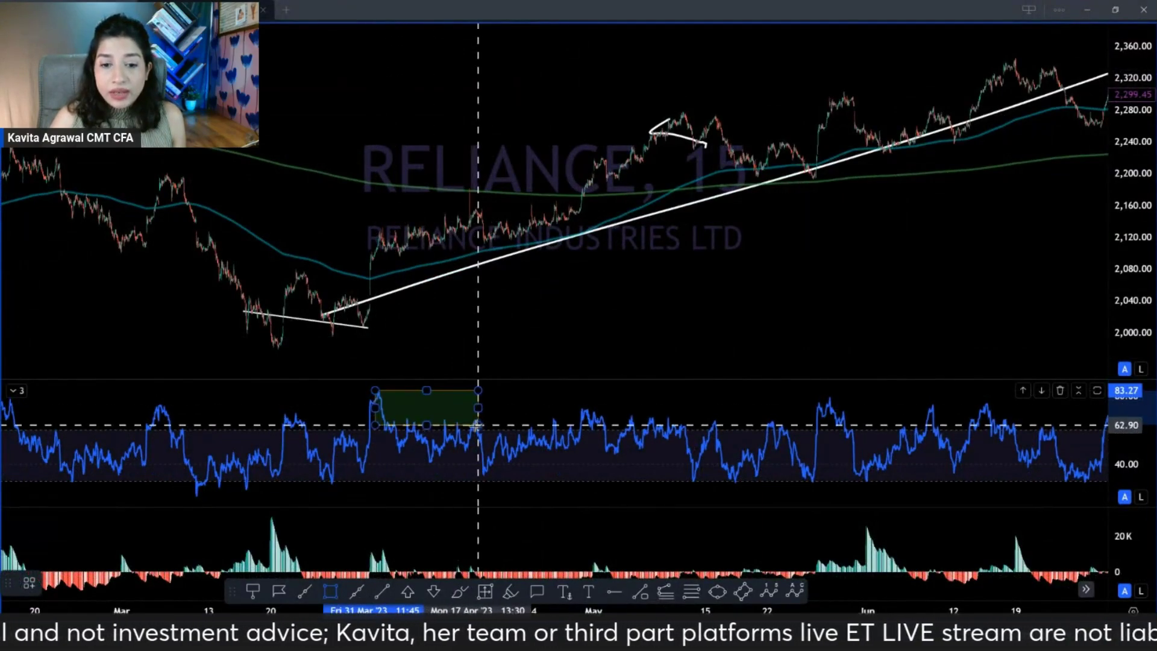
{"action": "key", "text": "Escape"}
Step: Mark the 31 March to 17 April 2023 RSI range with a falling line over the peaks and a lower line near 40
{"action": "left_click", "coordinate": [356, 592]}
{"action": "left_click", "coordinate": [376, 394]}
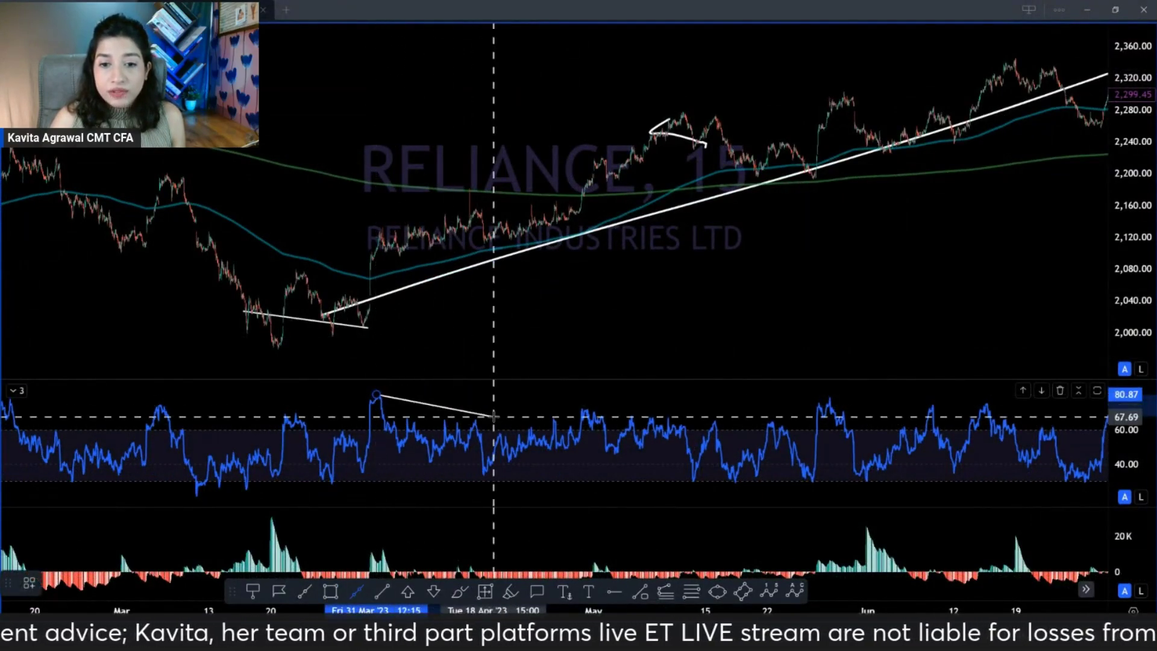
{"action": "left_click", "coordinate": [477, 422]}
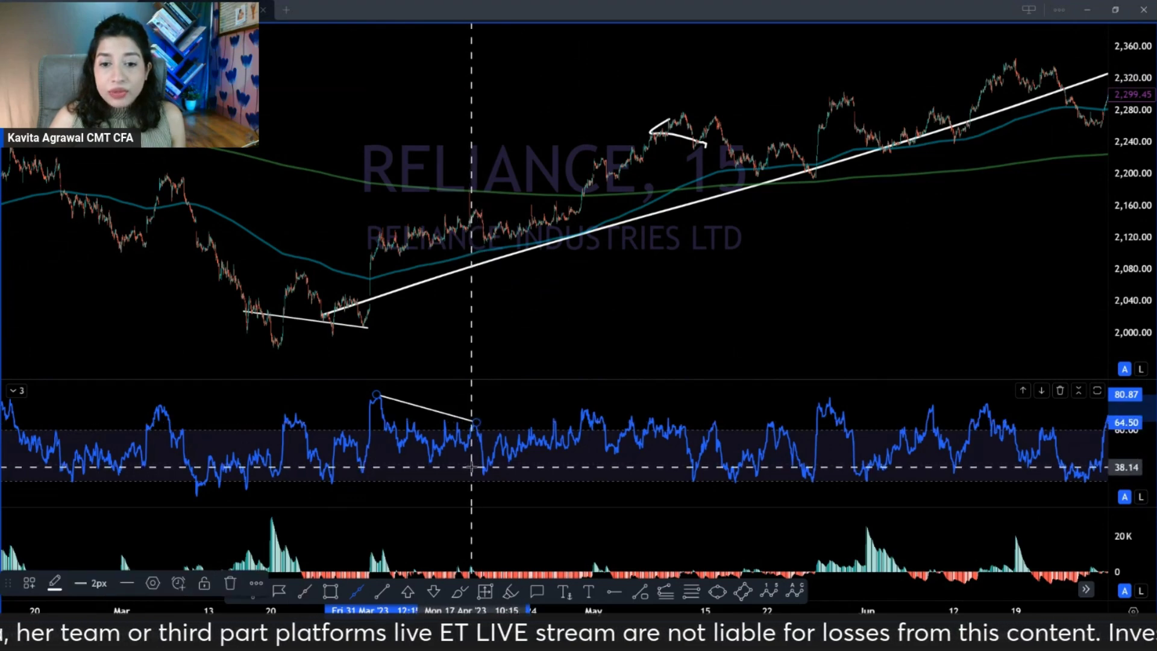
{"action": "left_click", "coordinate": [375, 462]}
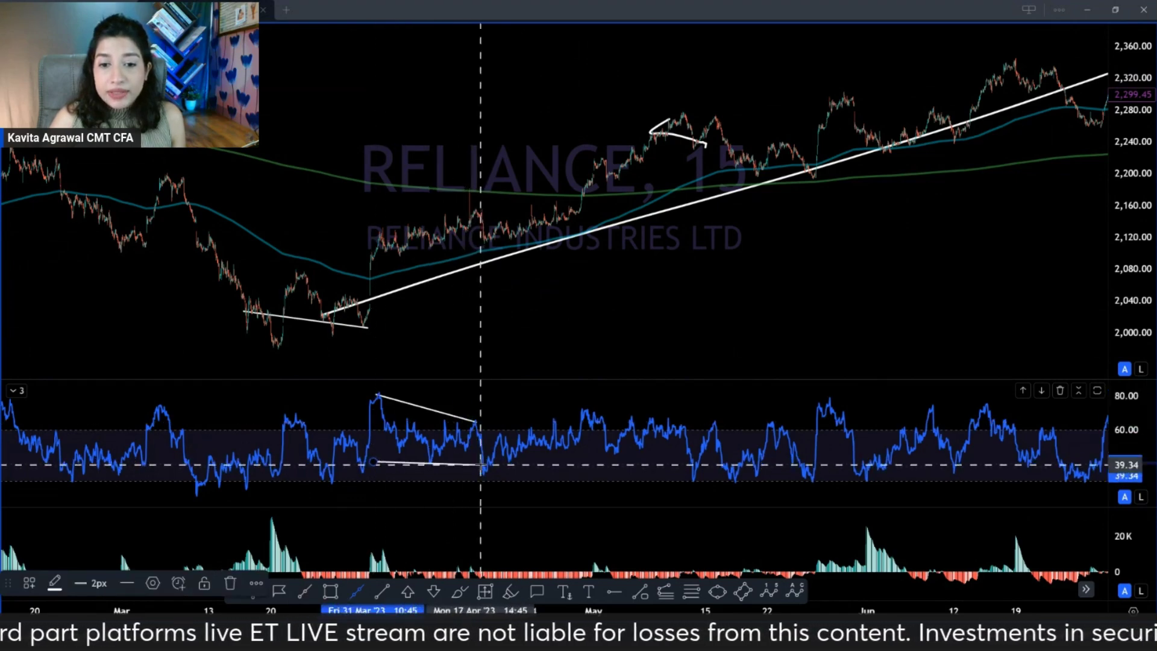
{"action": "left_click", "coordinate": [482, 464]}
Step: Draw an RSI line near 60 for late April 2023 and a falling line over the peaks from 27 April to 11 May
{"action": "left_click", "coordinate": [478, 431]}
{"action": "left_click", "coordinate": [553, 429]}
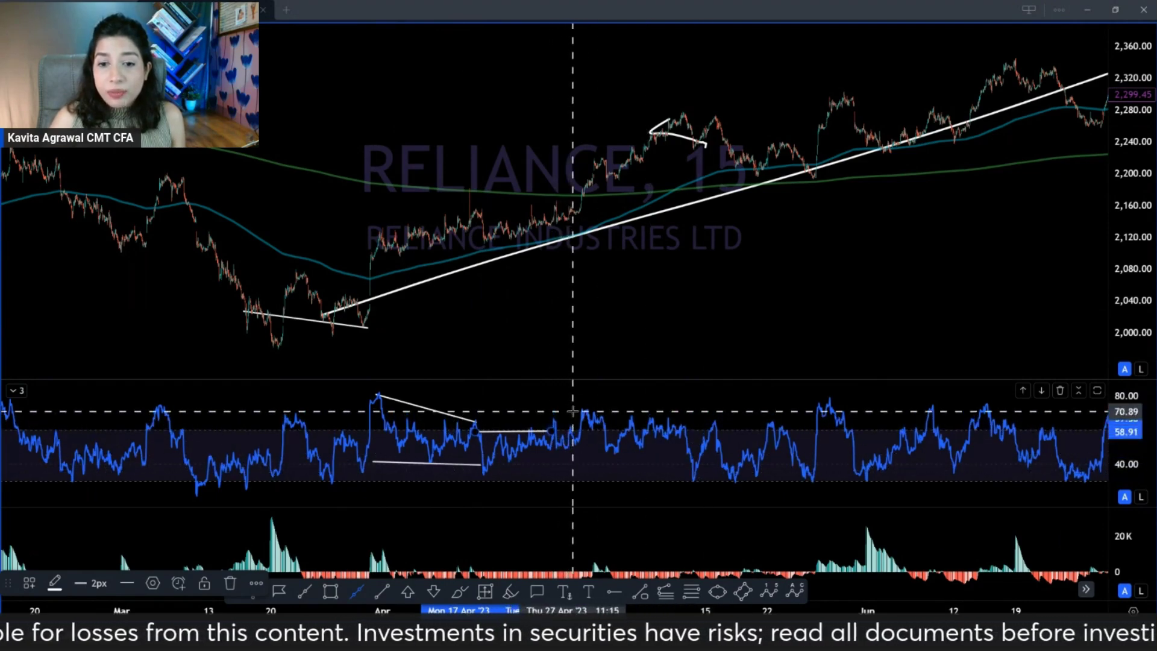
{"action": "left_click", "coordinate": [573, 411]}
{"action": "left_click", "coordinate": [682, 425]}
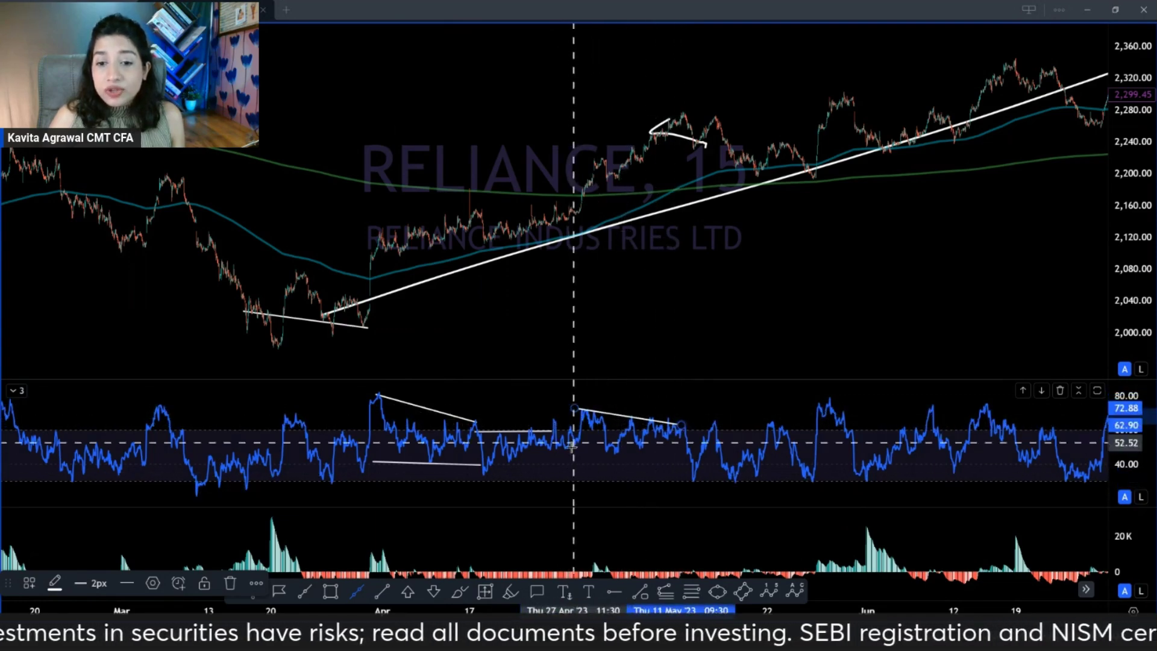
Step: Mark the RSI range starting 11 May 2023 with a support line along the lows near 32 and a resistance line near 60
{"action": "left_click", "coordinate": [683, 479]}
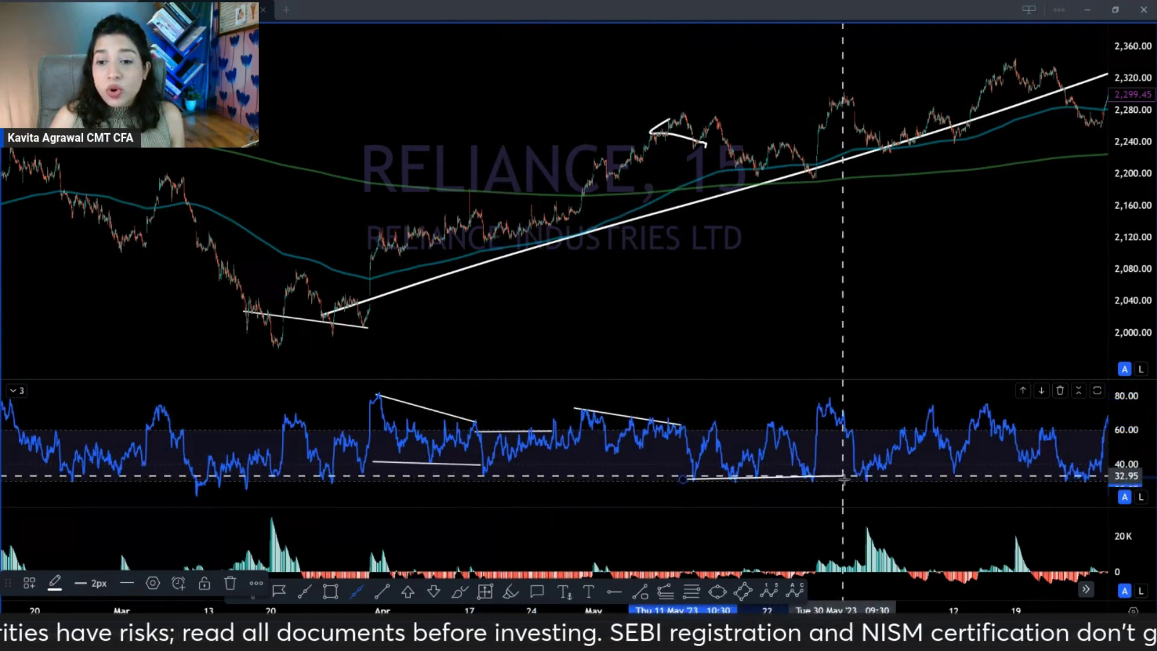
{"action": "left_click", "coordinate": [864, 478]}
{"action": "scroll", "coordinate": [604, 431], "scroll_direction": "down", "scroll_amount": 4}
{"action": "scroll", "coordinate": [663, 475], "scroll_direction": "up", "scroll_amount": 4}
{"action": "left_click_drag", "start_coordinate": [663, 474], "coordinate": [684, 474]}
{"action": "left_click", "coordinate": [402, 433]}
{"action": "left_click", "coordinate": [544, 434]}
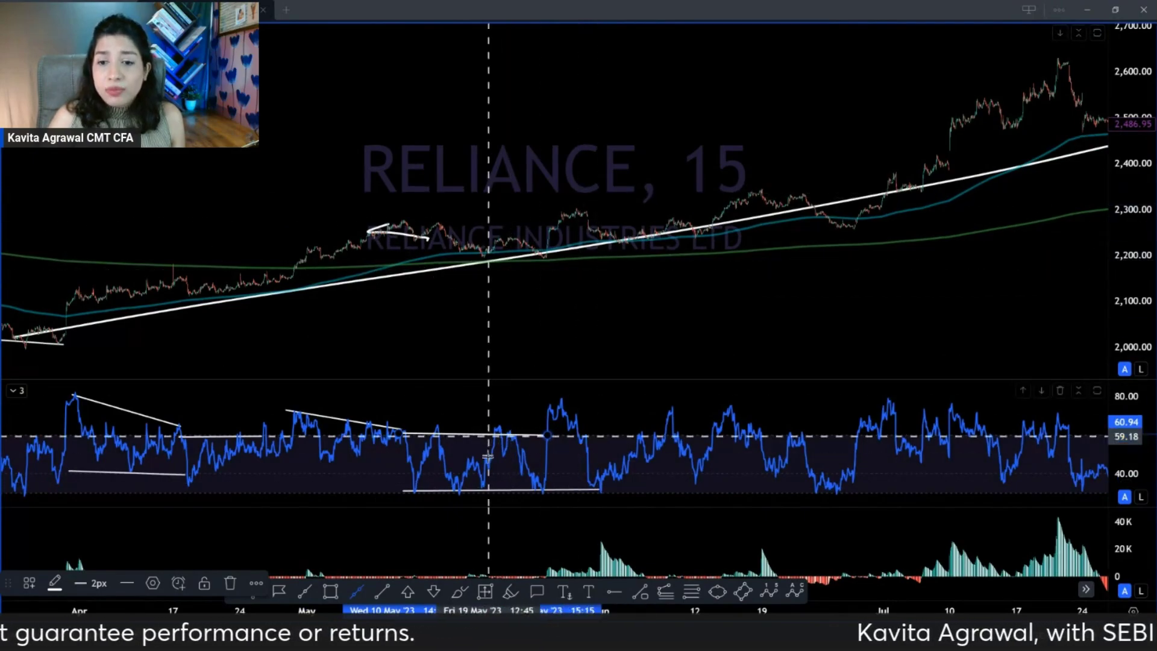
Step: Mark the late May to June 2023 RSI range with an upper line near 78 and a lower line near 40
{"action": "scroll", "coordinate": [489, 458], "scroll_direction": "up", "scroll_amount": 3}
{"action": "left_click", "coordinate": [401, 395]}
{"action": "left_click", "coordinate": [690, 395]}
{"action": "left_click", "coordinate": [509, 475]}
{"action": "left_click", "coordinate": [750, 475]}
Step: Draw a rising line under the RSI lows from 31 May 2023 to about 41 in early June, and return to the 75-minute chart
{"action": "scroll", "coordinate": [666, 488], "scroll_direction": "up", "scroll_amount": 2}
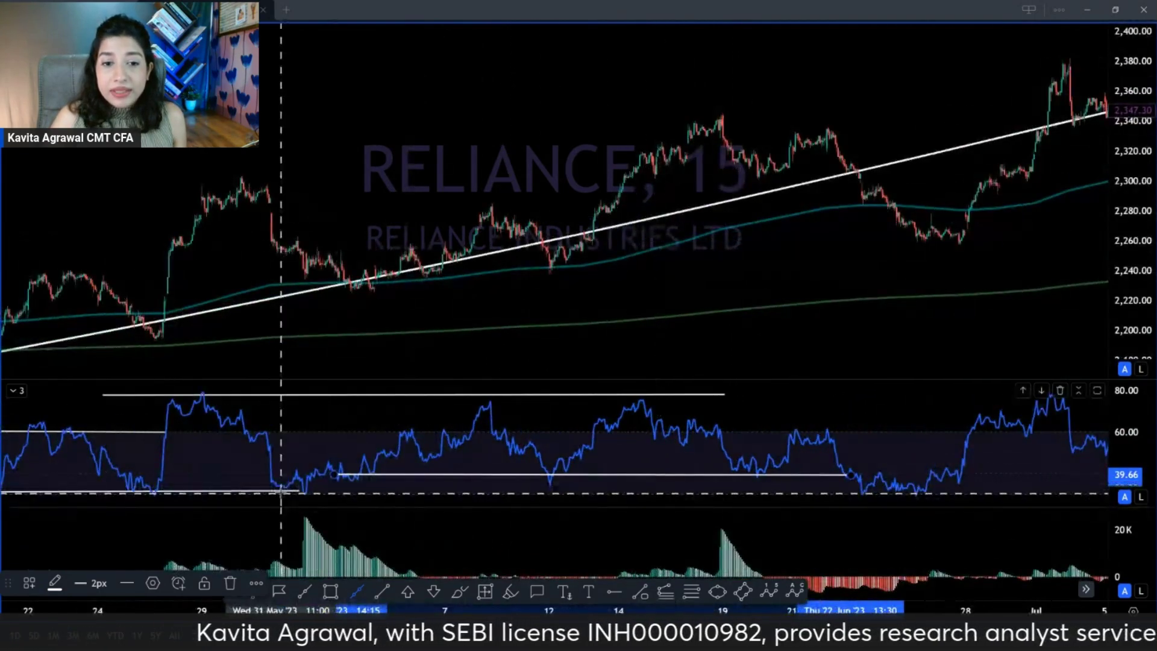
{"action": "scroll", "coordinate": [281, 494], "scroll_direction": "down", "scroll_amount": 2}
{"action": "left_click_drag", "start_coordinate": [359, 464], "coordinate": [501, 499]}
{"action": "scroll", "coordinate": [501, 499], "scroll_direction": "up", "scroll_amount": 1}
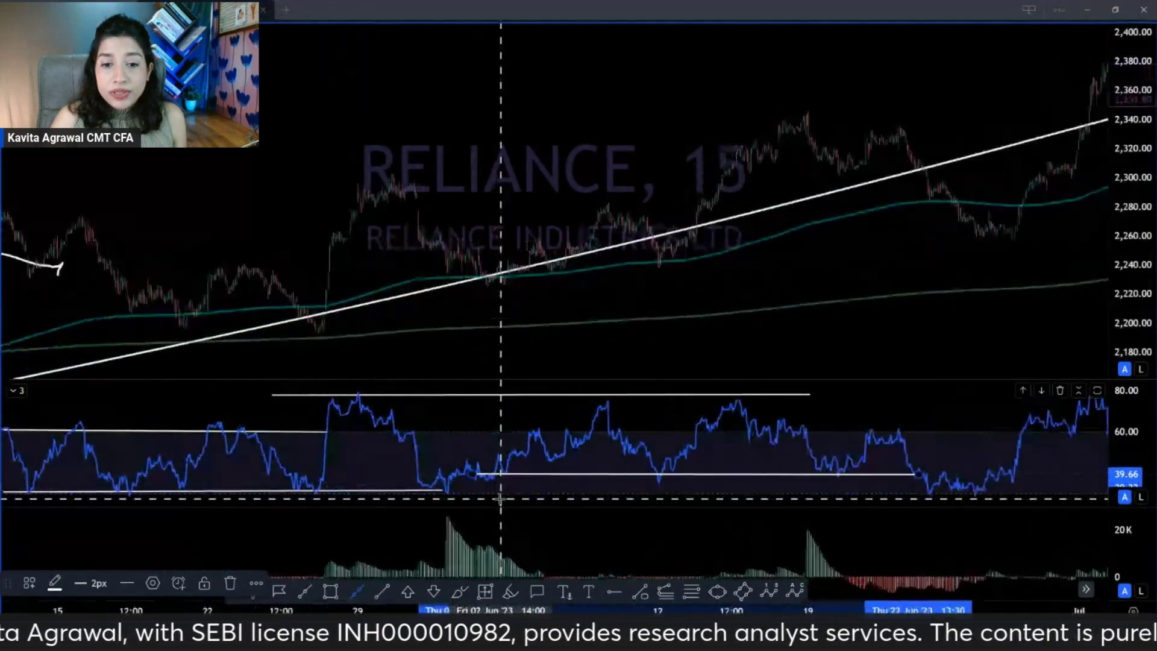
{"action": "left_click", "coordinate": [420, 494]}
{"action": "left_click", "coordinate": [513, 471]}
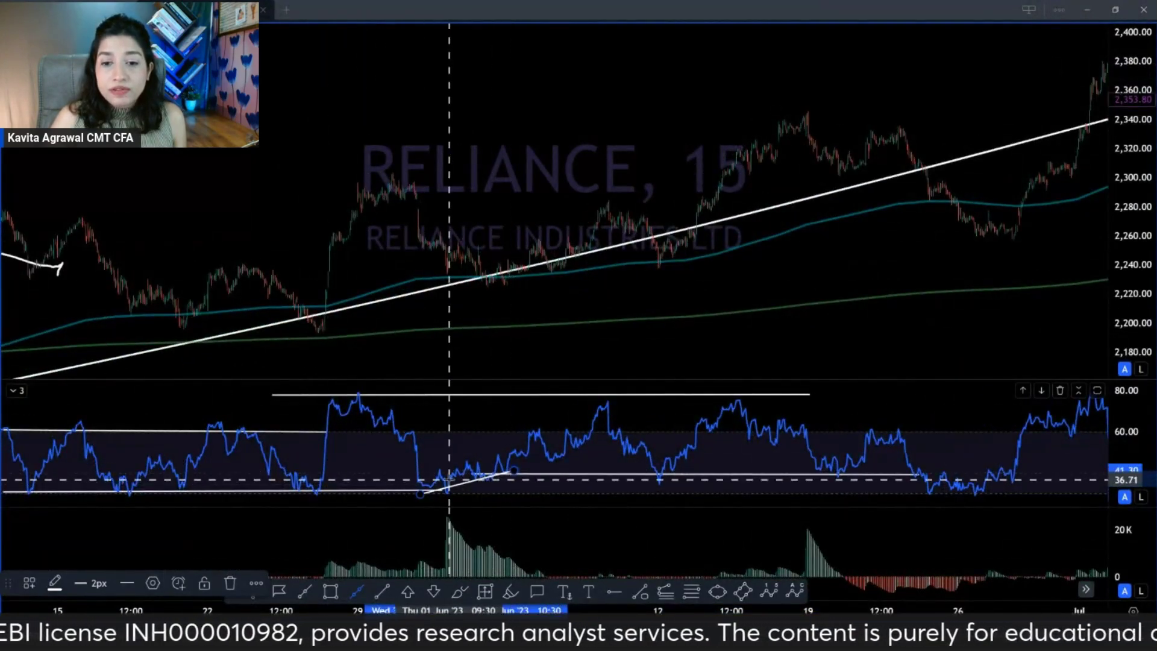
{"action": "scroll", "coordinate": [449, 481], "scroll_direction": "down", "scroll_amount": 5}
{"action": "left_click", "coordinate": [497, 313]}
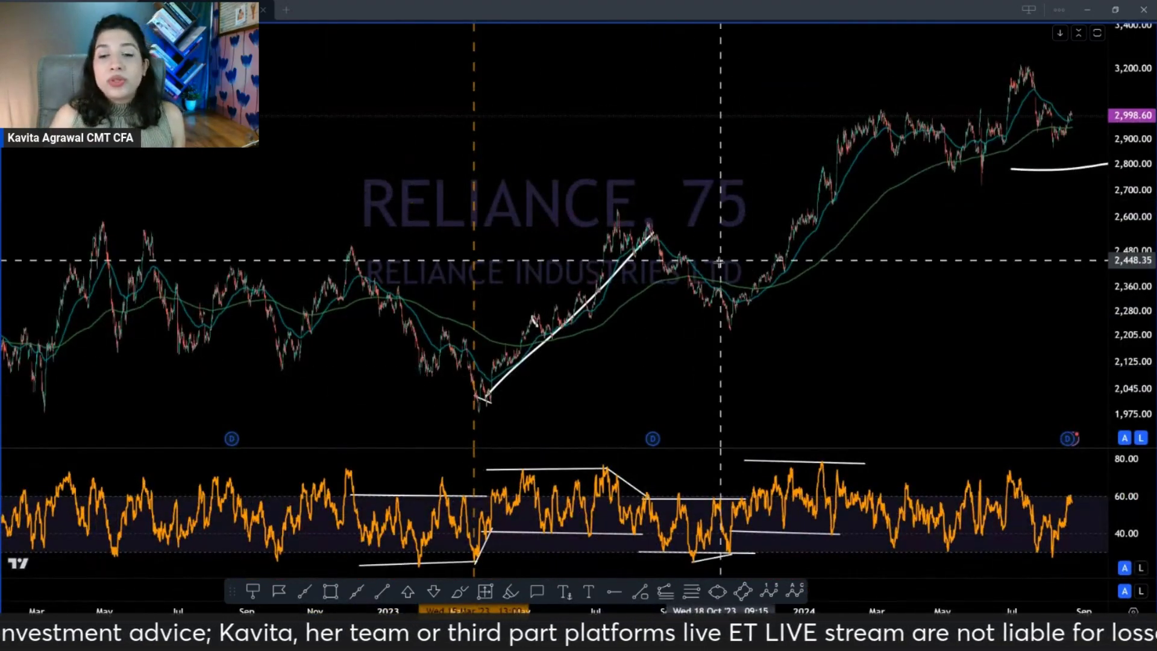
Step: Switch to Paint and sketch two wide black arcs side by side below the green text
{"action": "scroll", "coordinate": [717, 262], "scroll_direction": "up", "scroll_amount": 2}
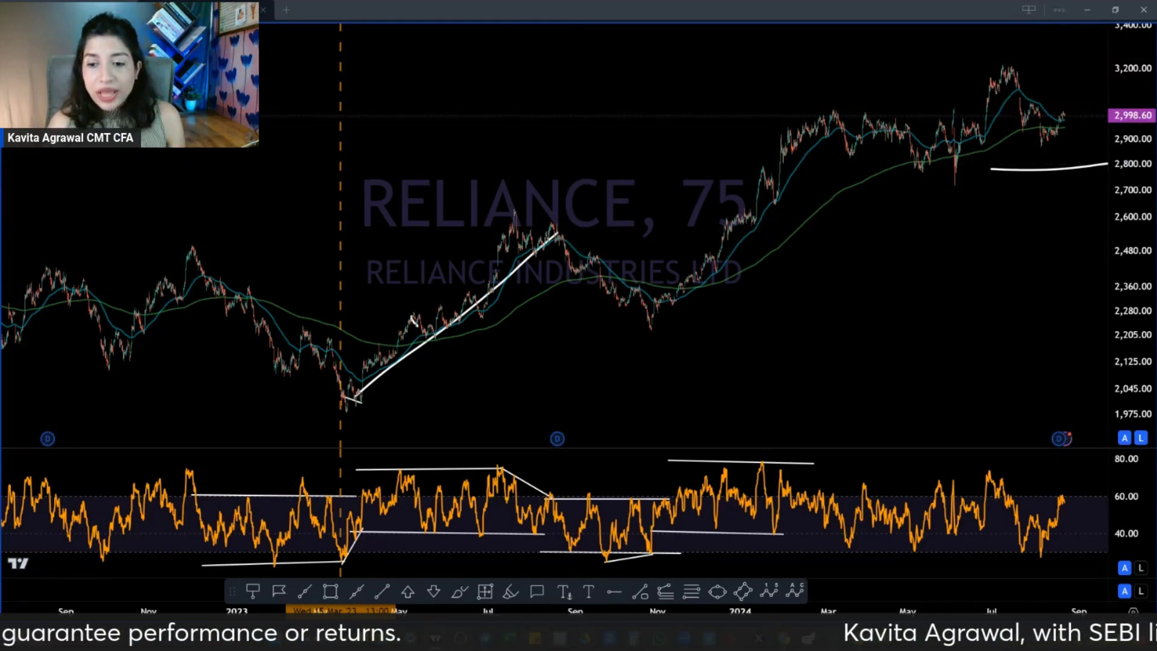
{"action": "left_click", "coordinate": [808, 638]}
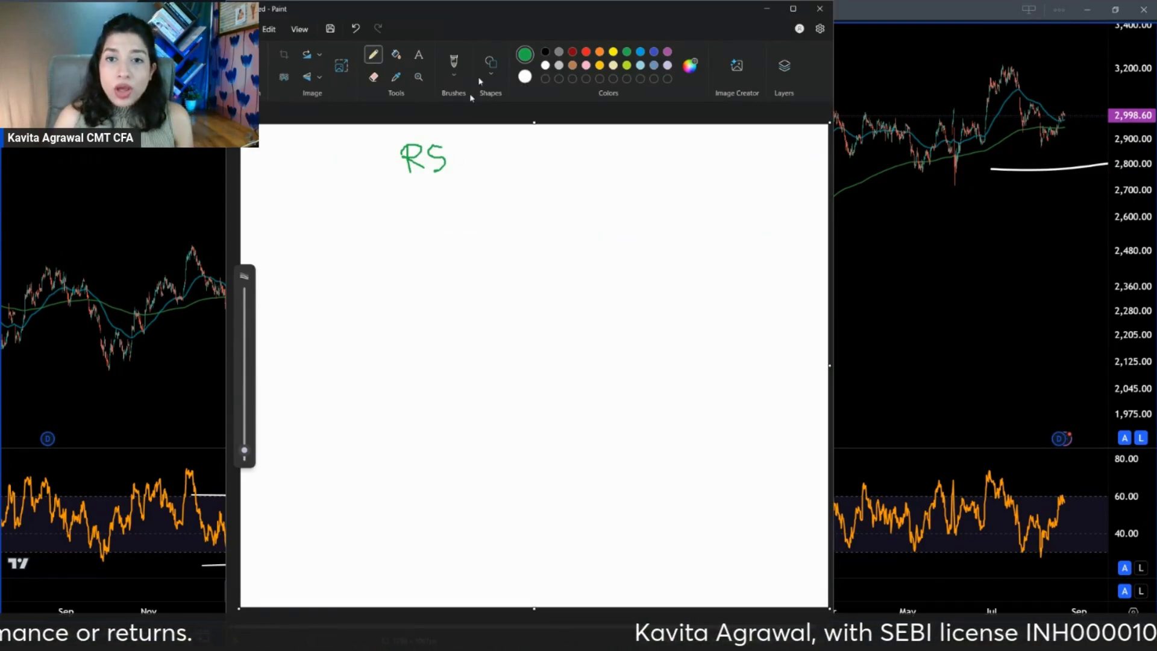
{"action": "left_click", "coordinate": [545, 52]}
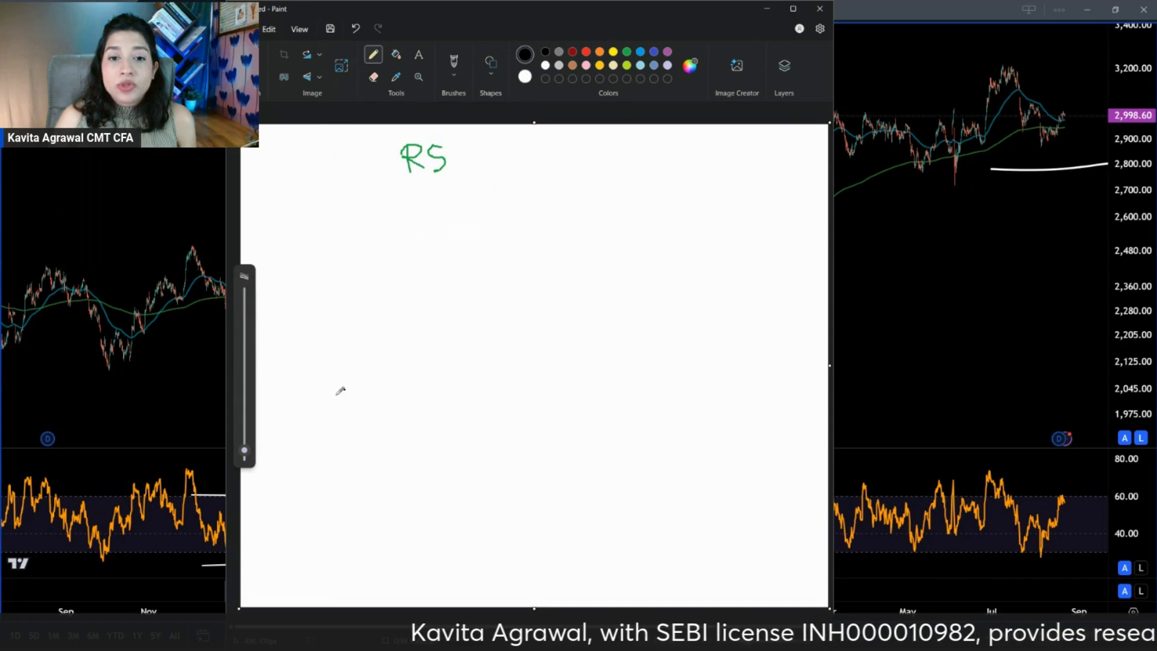
{"action": "mouse_move", "coordinate": [325, 363]}
{"action": "left_mouse_down"}
{"action": "mouse_move", "coordinate": [347, 290]}
{"action": "mouse_move", "coordinate": [468, 266]}
{"action": "mouse_move", "coordinate": [555, 354]}
{"action": "mouse_move", "coordinate": [601, 263]}
{"action": "mouse_move", "coordinate": [760, 265]}
{"action": "mouse_move", "coordinate": [815, 362]}
{"action": "left_mouse_up"}
Step: Sketch four narrower dark red arcs across the black ones, plus a row of six smaller orange arcs
{"action": "left_click", "coordinate": [573, 52]}
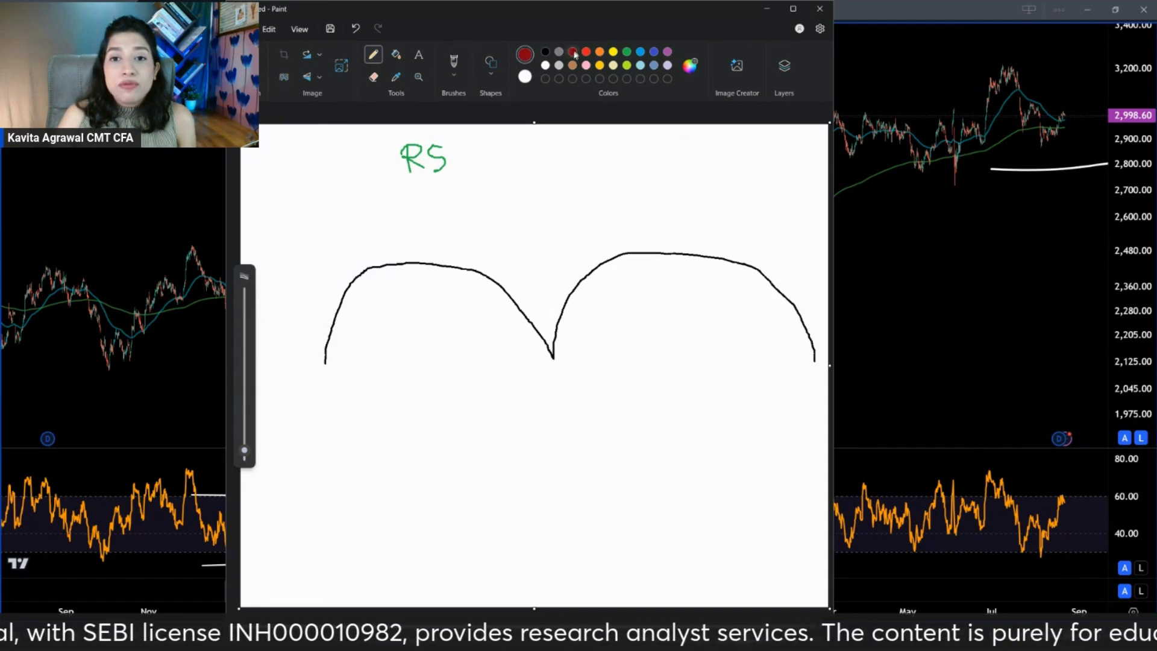
{"action": "mouse_move", "coordinate": [304, 371]}
{"action": "left_mouse_down"}
{"action": "mouse_move", "coordinate": [306, 360]}
{"action": "mouse_move", "coordinate": [424, 347]}
{"action": "mouse_move", "coordinate": [474, 296]}
{"action": "mouse_move", "coordinate": [586, 319]}
{"action": "mouse_move", "coordinate": [663, 364]}
{"action": "mouse_move", "coordinate": [779, 320]}
{"action": "mouse_move", "coordinate": [802, 361]}
{"action": "left_mouse_up"}
{"action": "left_click", "coordinate": [599, 51]}
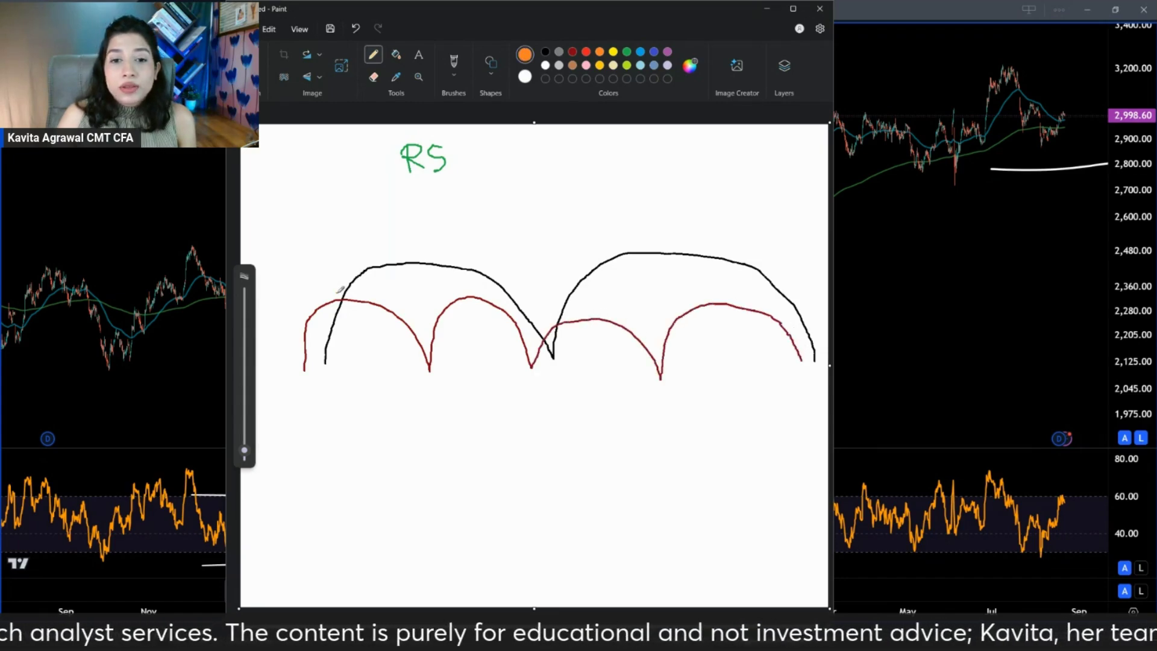
{"action": "mouse_move", "coordinate": [303, 357]}
{"action": "left_mouse_down"}
{"action": "mouse_move", "coordinate": [323, 316]}
{"action": "mouse_move", "coordinate": [368, 360]}
{"action": "mouse_move", "coordinate": [378, 333]}
{"action": "mouse_move", "coordinate": [447, 329]}
{"action": "mouse_move", "coordinate": [479, 366]}
{"action": "mouse_move", "coordinate": [540, 354]}
{"action": "mouse_move", "coordinate": [549, 372]}
{"action": "mouse_move", "coordinate": [589, 336]}
{"action": "mouse_move", "coordinate": [699, 363]}
{"action": "mouse_move", "coordinate": [805, 336]}
{"action": "mouse_move", "coordinate": [837, 365]}
{"action": "left_mouse_up"}
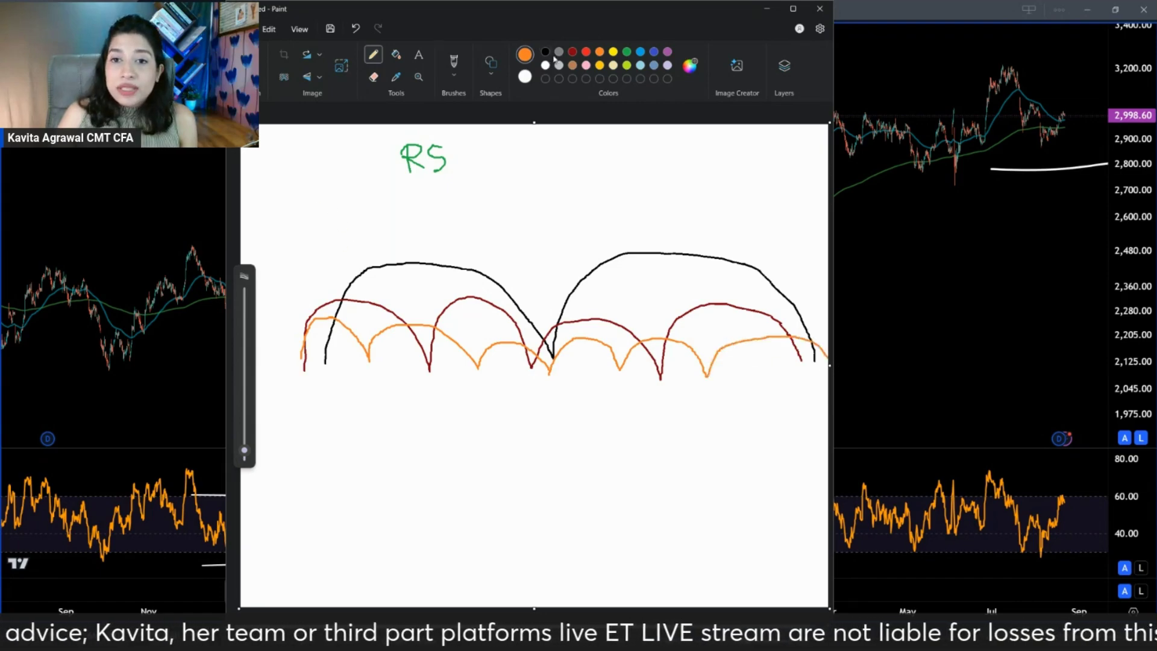
Step: Circle in purple the point where the three sets of arcs bottom together, and add upward strokes rising from it
{"action": "left_click", "coordinate": [667, 52]}
{"action": "mouse_move", "coordinate": [550, 326]}
{"action": "left_mouse_down"}
{"action": "mouse_move", "coordinate": [522, 359]}
{"action": "mouse_move", "coordinate": [557, 370]}
{"action": "mouse_move", "coordinate": [564, 337]}
{"action": "mouse_move", "coordinate": [517, 335]}
{"action": "left_mouse_up"}
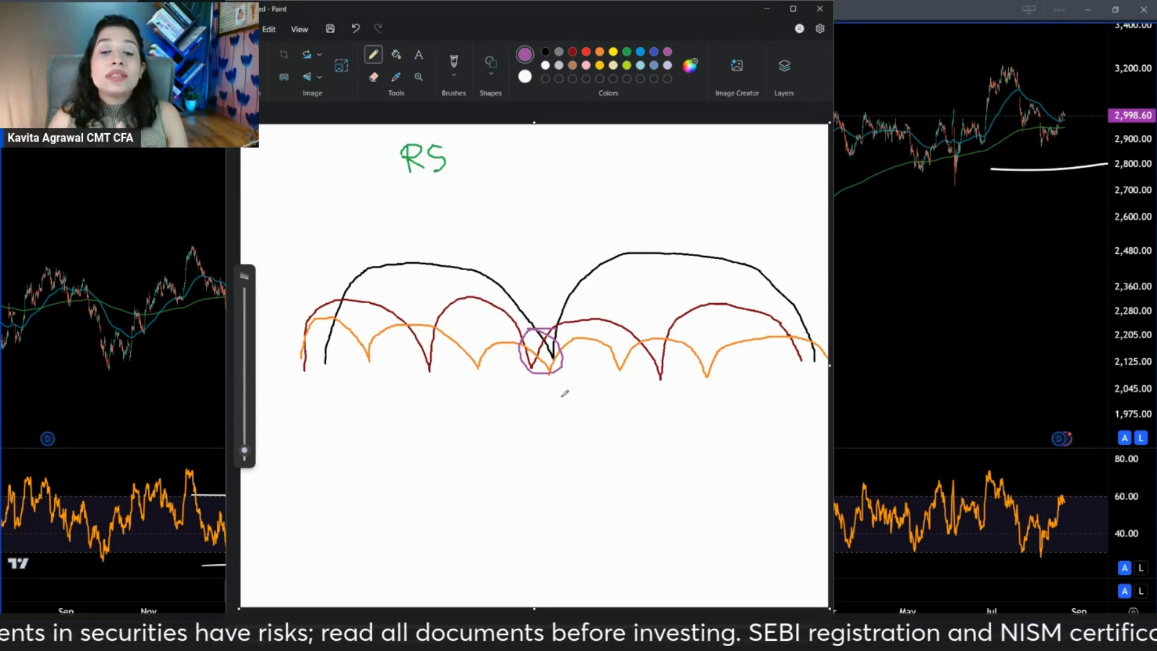
{"action": "mouse_move", "coordinate": [530, 369]}
{"action": "left_mouse_down"}
{"action": "mouse_move", "coordinate": [546, 340]}
{"action": "mouse_move", "coordinate": [552, 356]}
{"action": "mouse_move", "coordinate": [573, 270]}
{"action": "left_mouse_up"}
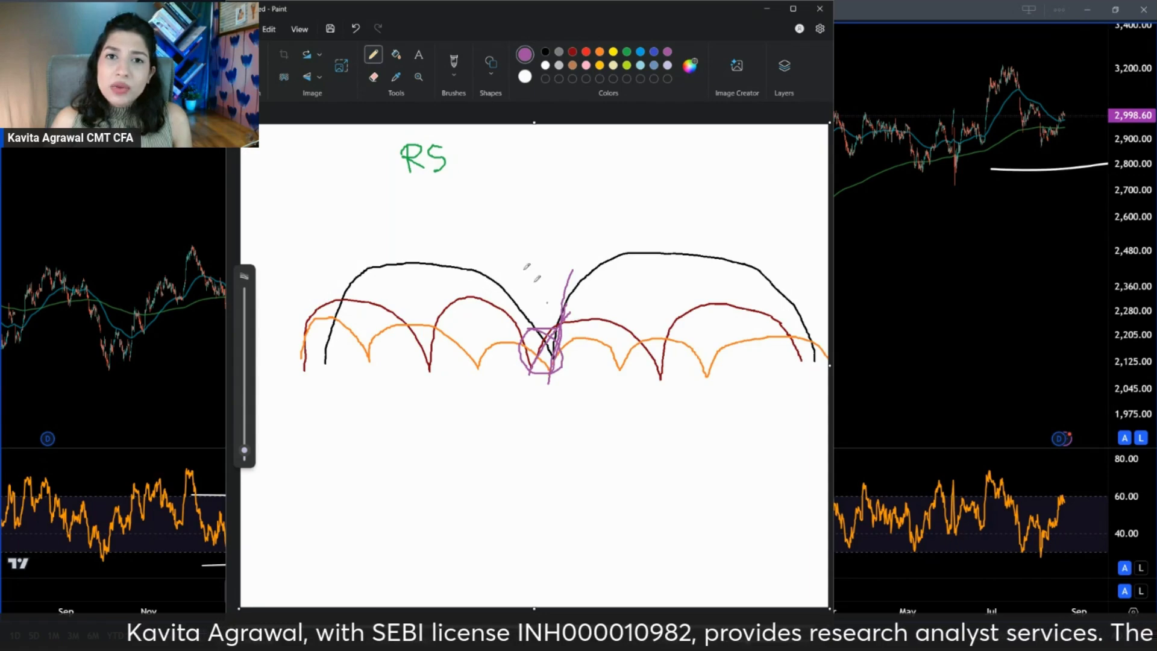
Step: Sketch a purple funnel of two converging lines beside the green text, with three shrinking circles inside it
{"action": "left_click_drag", "start_coordinate": [500, 133], "coordinate": [699, 161]}
{"action": "mouse_move", "coordinate": [488, 207]}
{"action": "left_mouse_down"}
{"action": "mouse_move", "coordinate": [705, 155]}
{"action": "mouse_move", "coordinate": [595, 175]}
{"action": "mouse_move", "coordinate": [593, 153]}
{"action": "left_mouse_up"}
{"action": "mouse_move", "coordinate": [508, 142]}
{"action": "left_mouse_down"}
{"action": "mouse_move", "coordinate": [497, 180]}
{"action": "mouse_move", "coordinate": [521, 138]}
{"action": "left_mouse_up"}
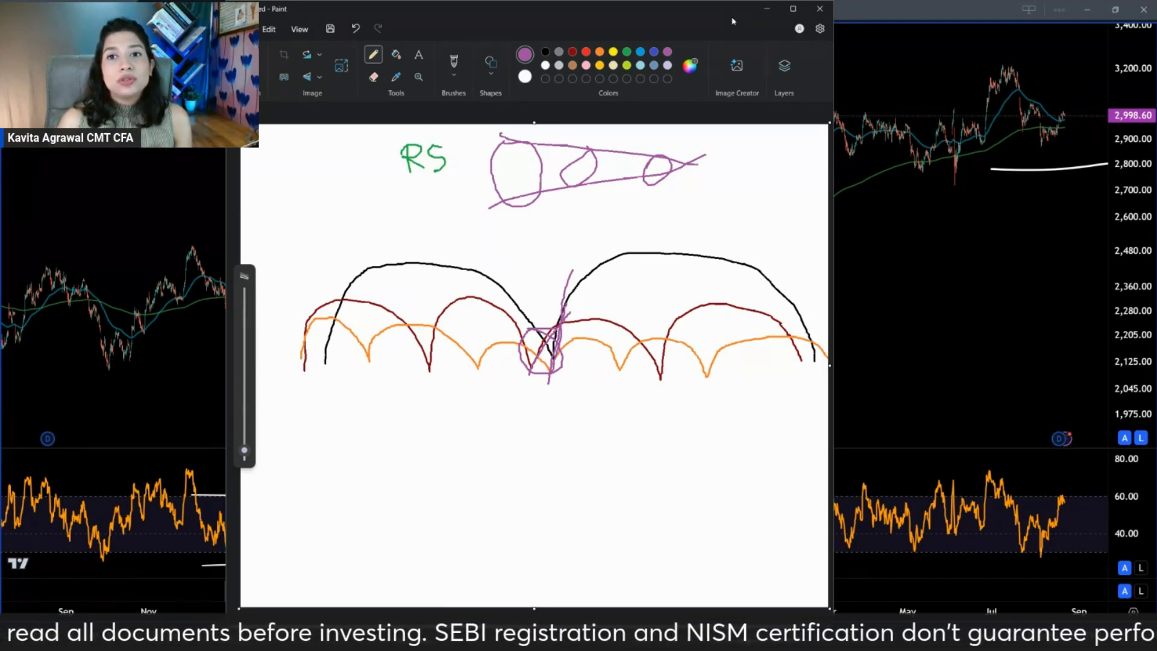
Step: Switch back to TradingView and load the NIFTY index on the chart
{"action": "right_click", "coordinate": [873, 243]}
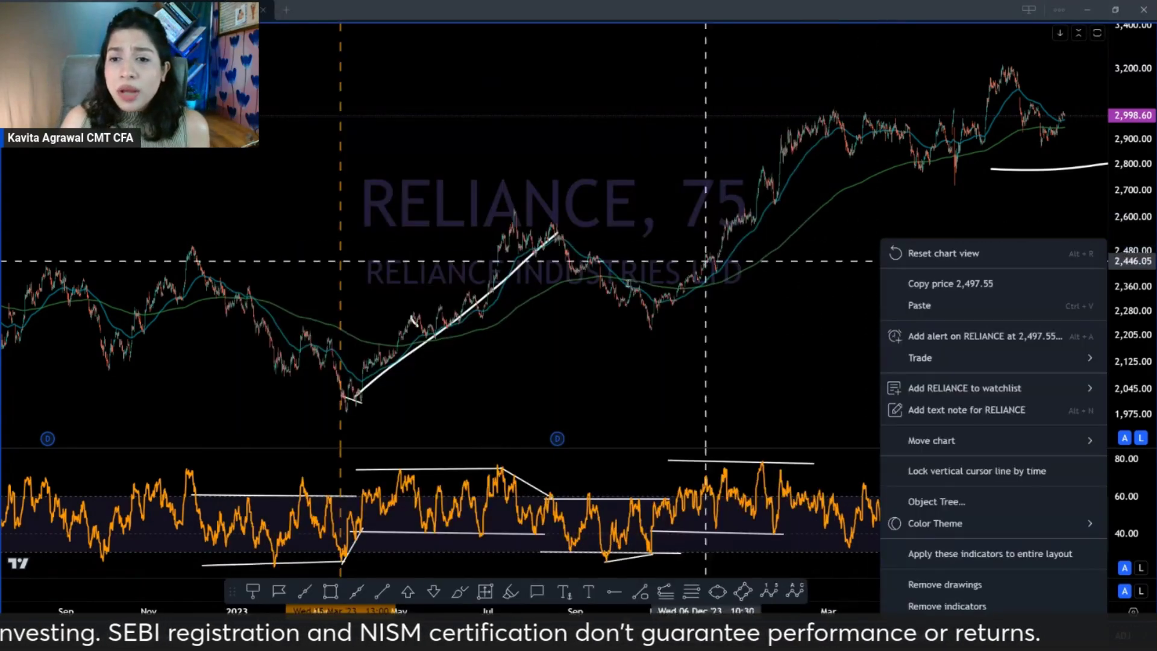
{"action": "left_click", "coordinate": [620, 199]}
{"action": "type", "text": "NIFTT"}
{"action": "key", "text": "Return"}
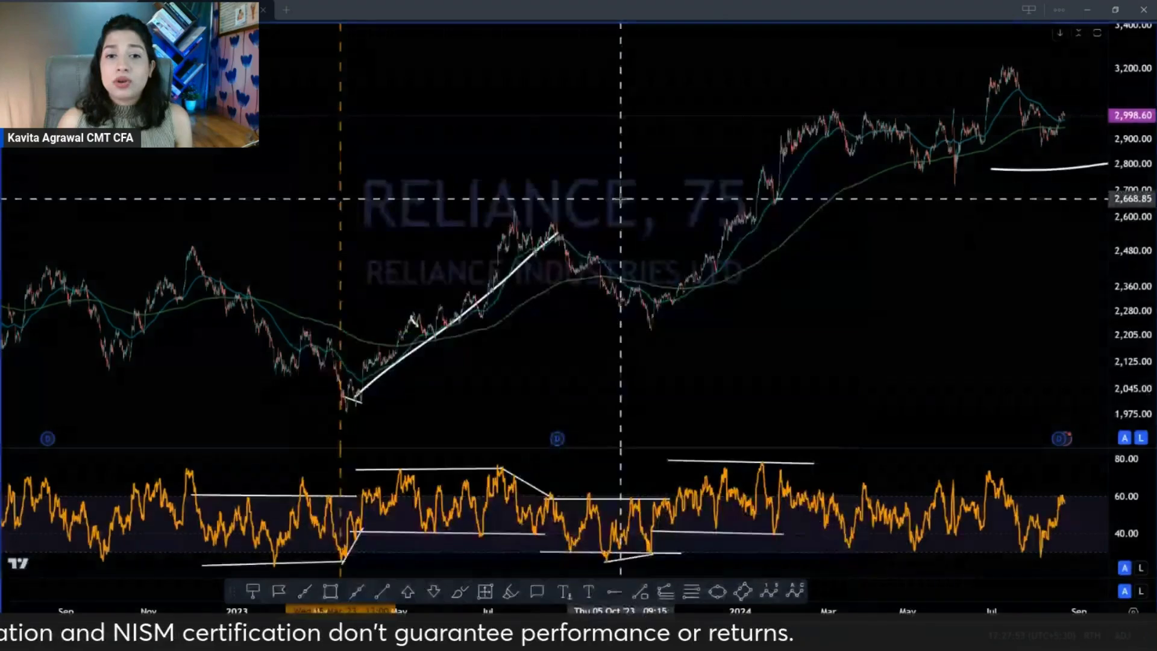
{"action": "type", "text": "NIFTY"}
{"action": "key", "text": "Return"}
Step: Switch the NIFTY chart to its 15-minute view and remove the histogram pane below the RSI
{"action": "left_click_drag", "start_coordinate": [740, 391], "coordinate": [300, 342]}
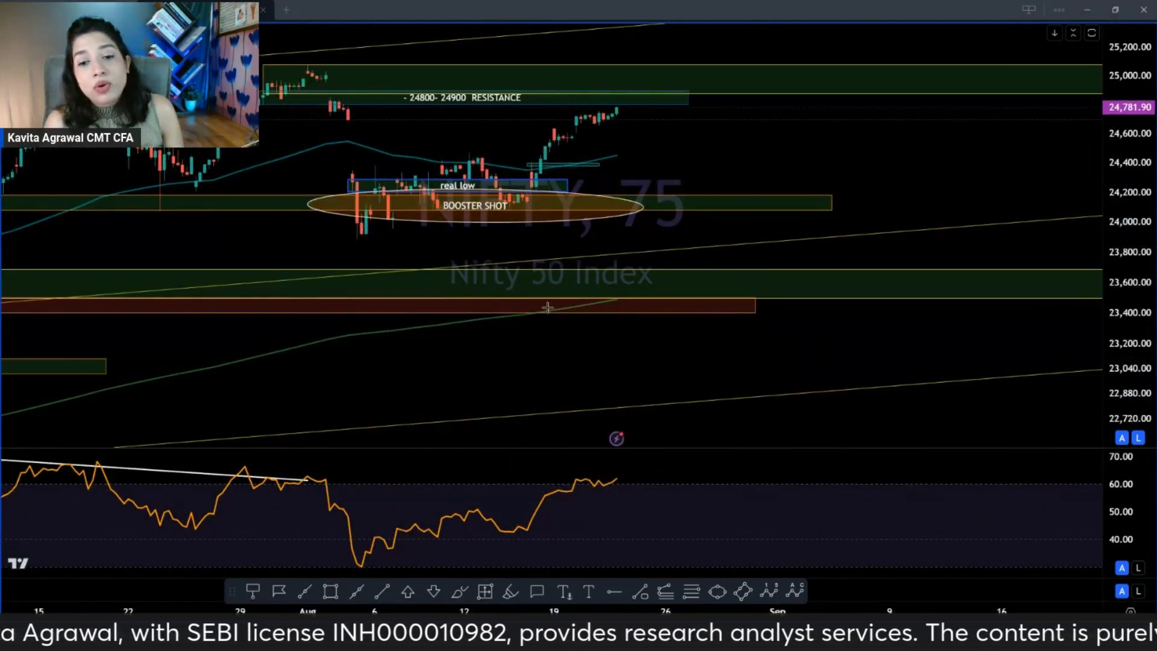
{"action": "key", "text": "Tab"}
{"action": "left_click_drag", "start_coordinate": [678, 234], "coordinate": [589, 280]}
{"action": "scroll", "coordinate": [568, 291], "scroll_direction": "down", "scroll_amount": 5}
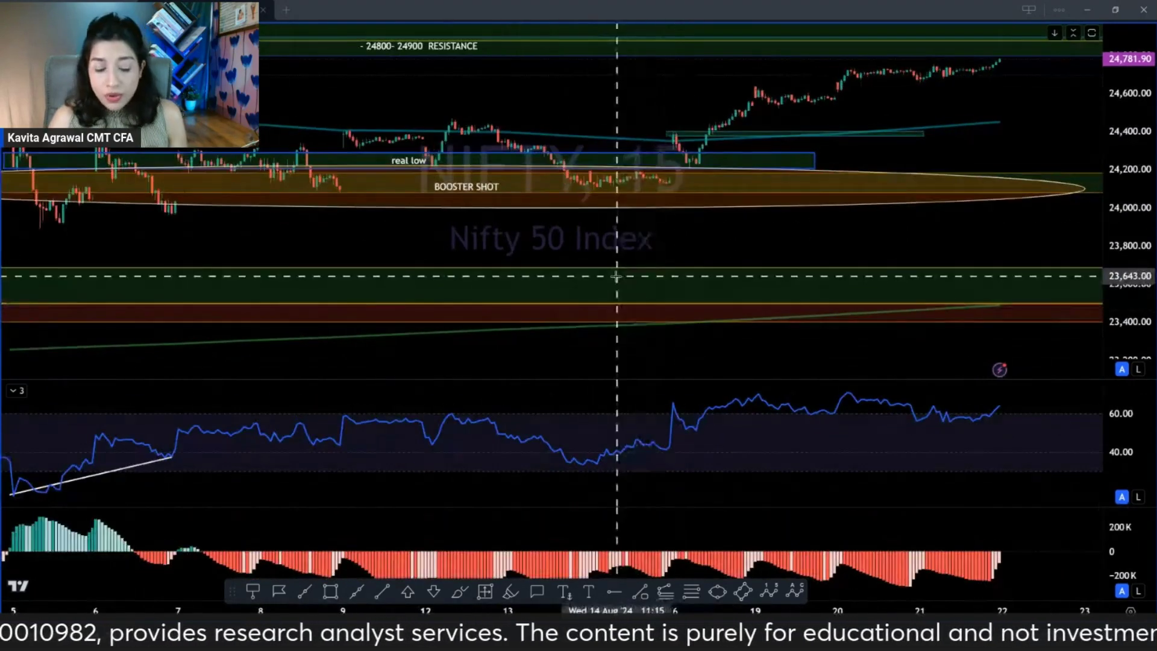
{"action": "scroll", "coordinate": [553, 313], "scroll_direction": "down", "scroll_amount": 4}
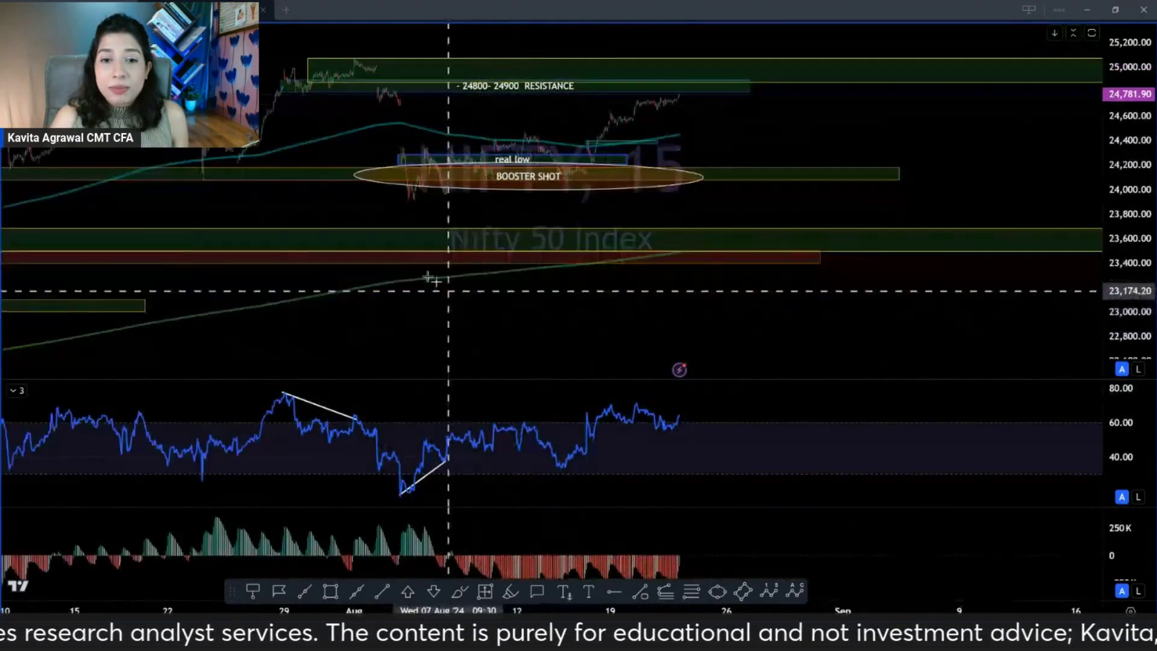
{"action": "left_click", "coordinate": [1073, 517]}
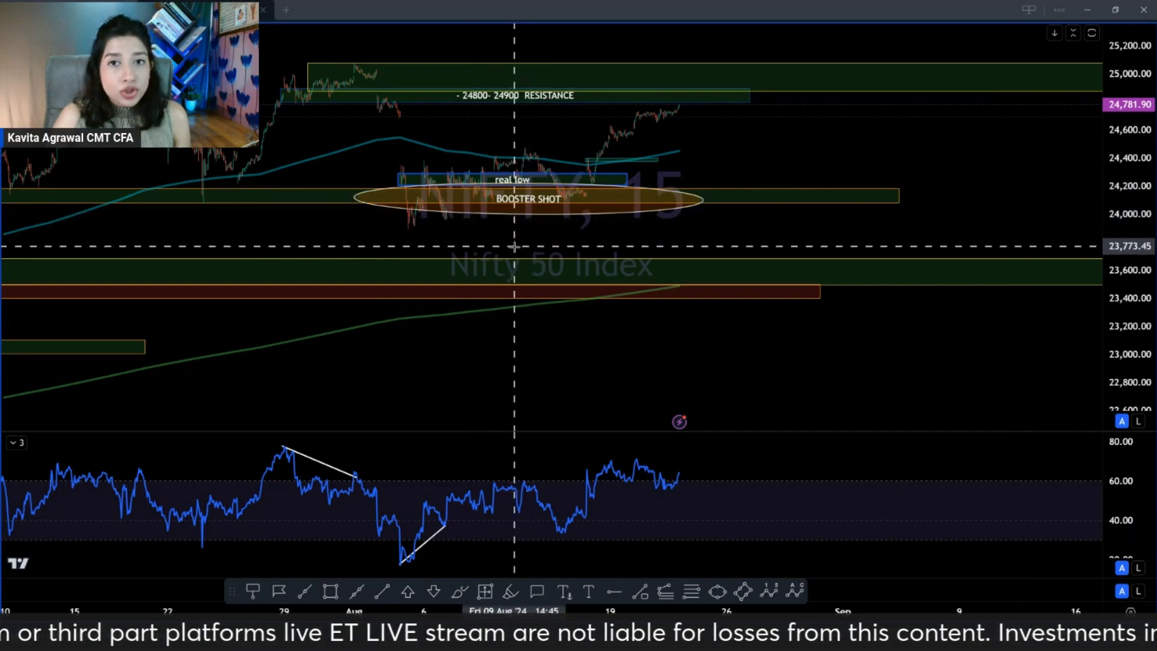
Step: Examine NIFTY price and RSI on the 15-minute chart from June to August 2024
{"action": "scroll", "coordinate": [514, 247], "scroll_direction": "down", "scroll_amount": 5}
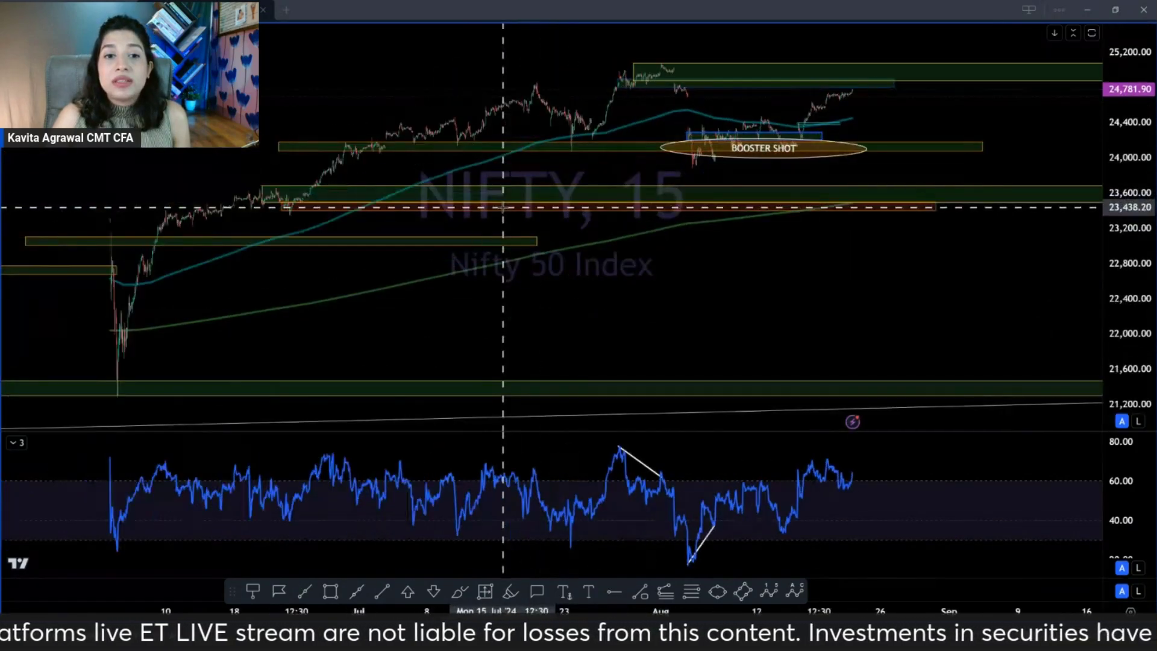
{"action": "scroll", "coordinate": [332, 140], "scroll_direction": "up", "scroll_amount": 5}
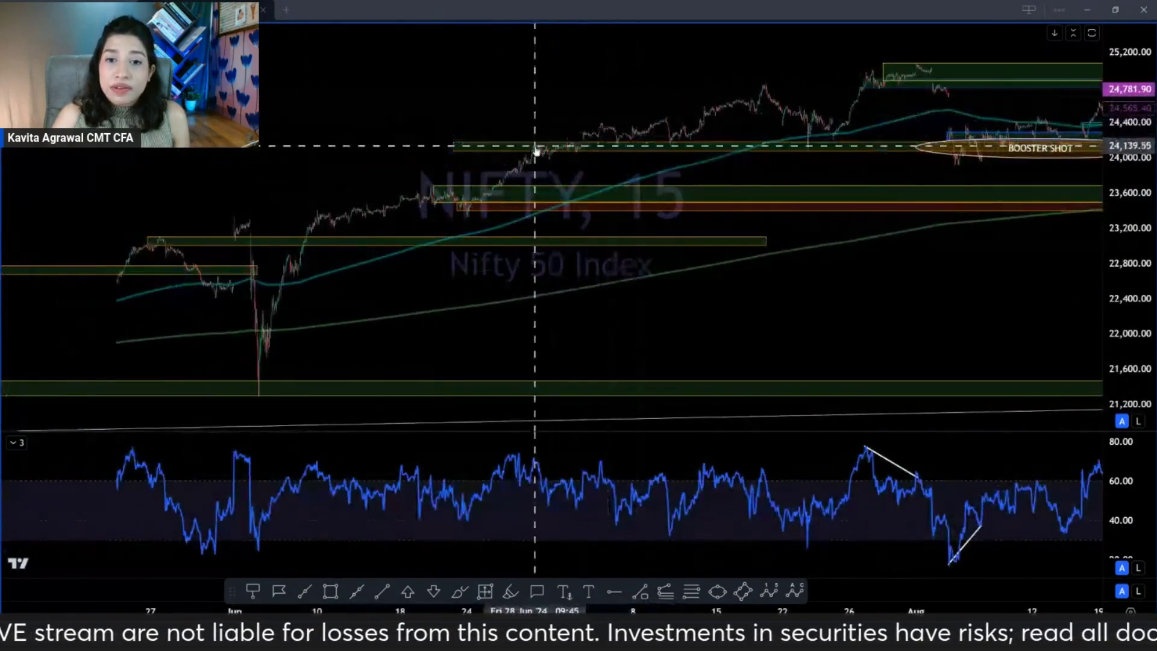
{"action": "scroll", "coordinate": [1131, 184], "scroll_direction": "up", "scroll_amount": 5}
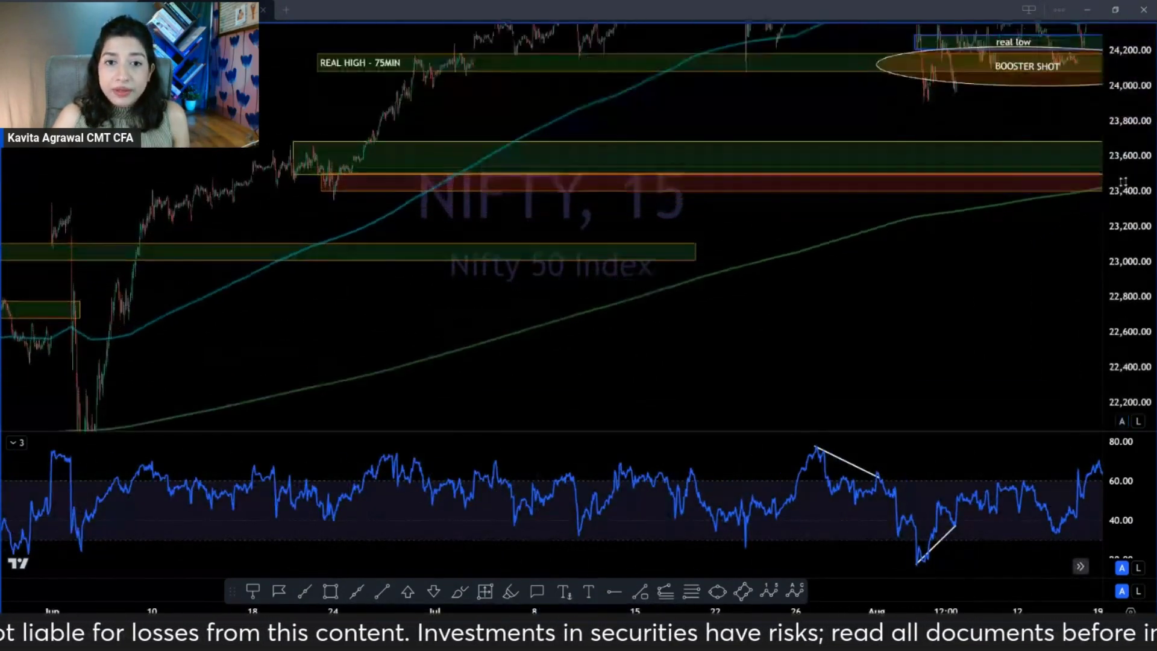
{"action": "left_click_drag", "start_coordinate": [416, 86], "coordinate": [505, 267]}
{"action": "scroll", "coordinate": [422, 199], "scroll_direction": "down", "scroll_amount": 4}
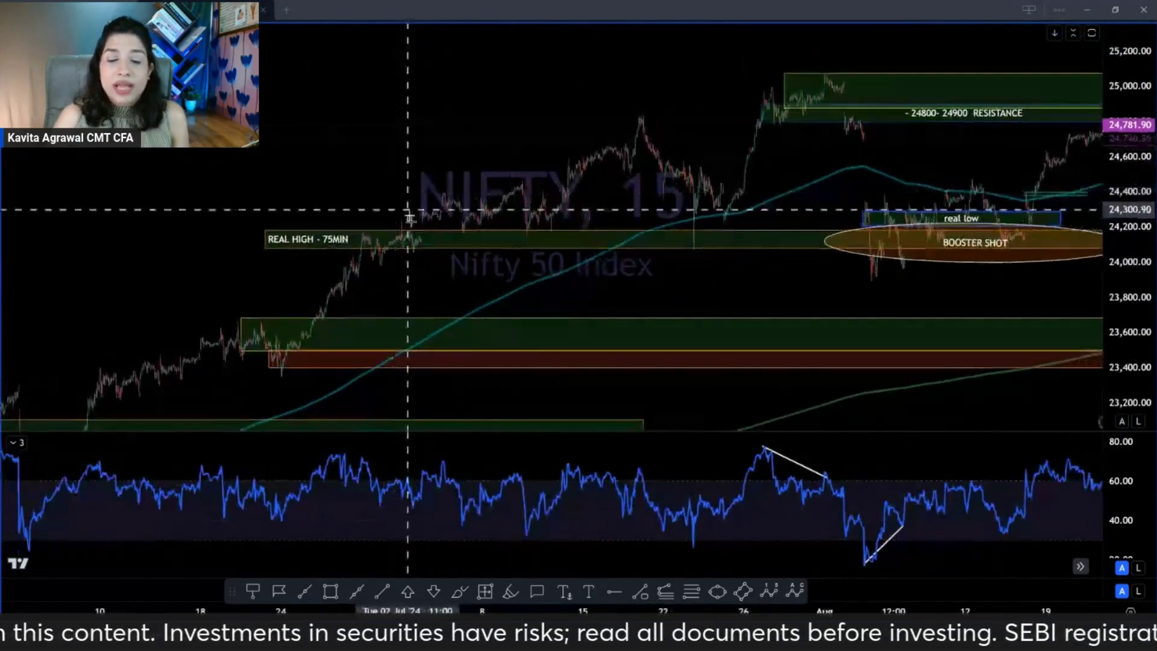
{"action": "left_click_drag", "start_coordinate": [692, 137], "coordinate": [373, 145]}
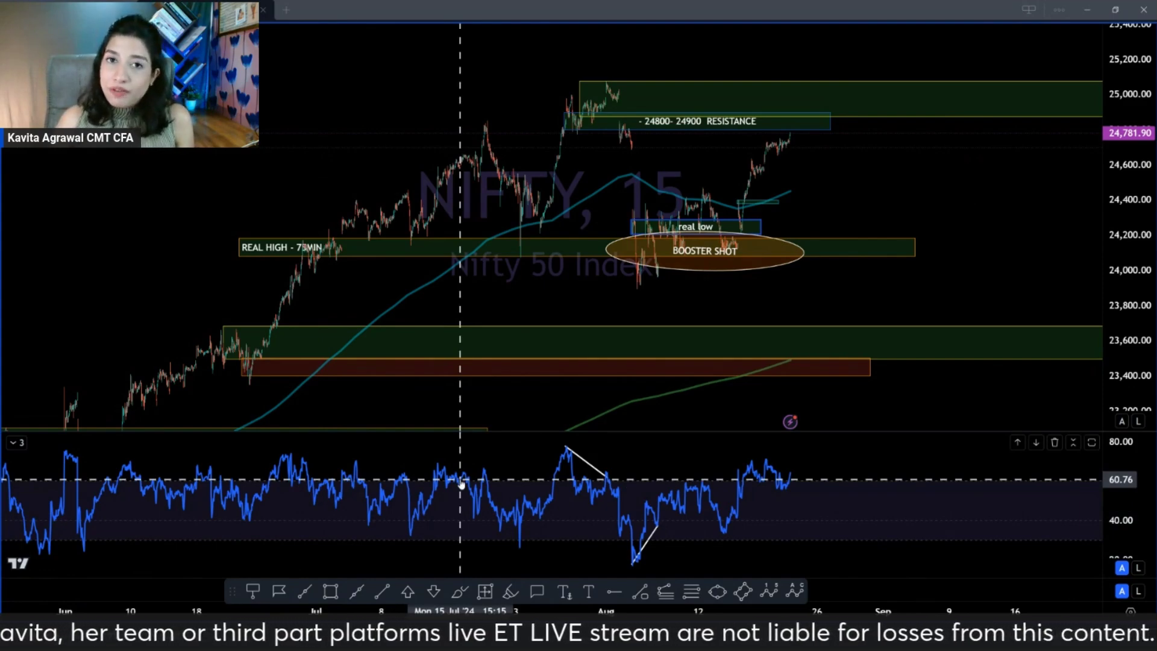
{"action": "scroll", "coordinate": [464, 482], "scroll_direction": "down", "scroll_amount": 5}
{"action": "scroll", "coordinate": [472, 484], "scroll_direction": "down", "scroll_amount": 1}
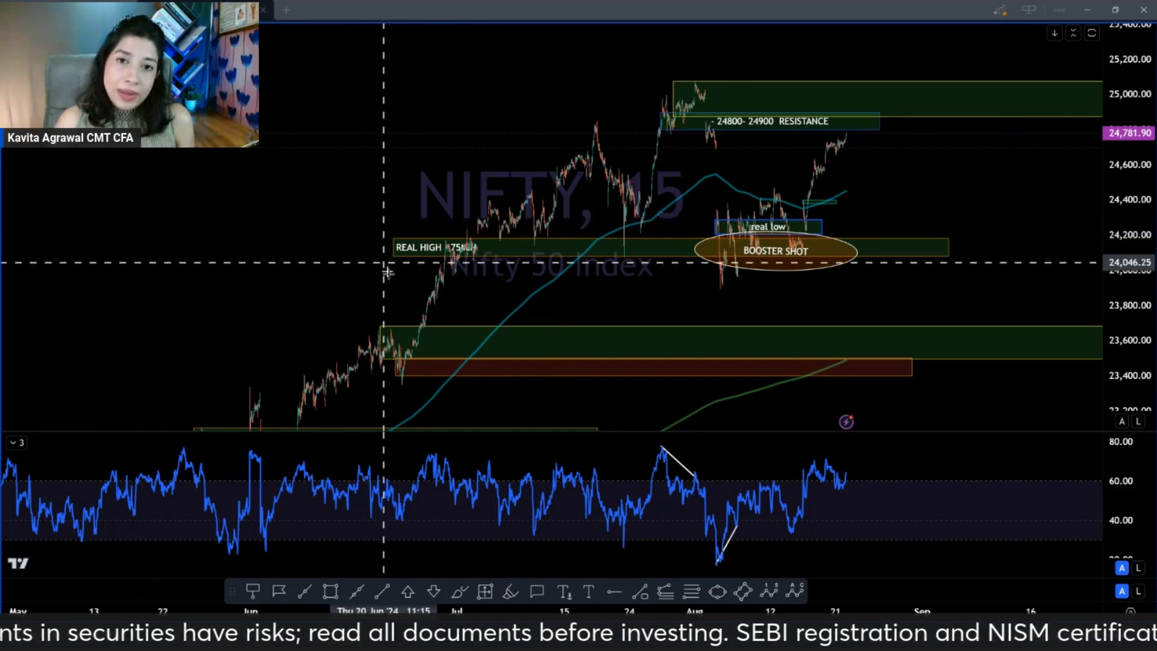
{"action": "scroll", "coordinate": [505, 437], "scroll_direction": "up", "scroll_amount": 2}
{"action": "scroll", "coordinate": [505, 437], "scroll_direction": "down", "scroll_amount": 1}
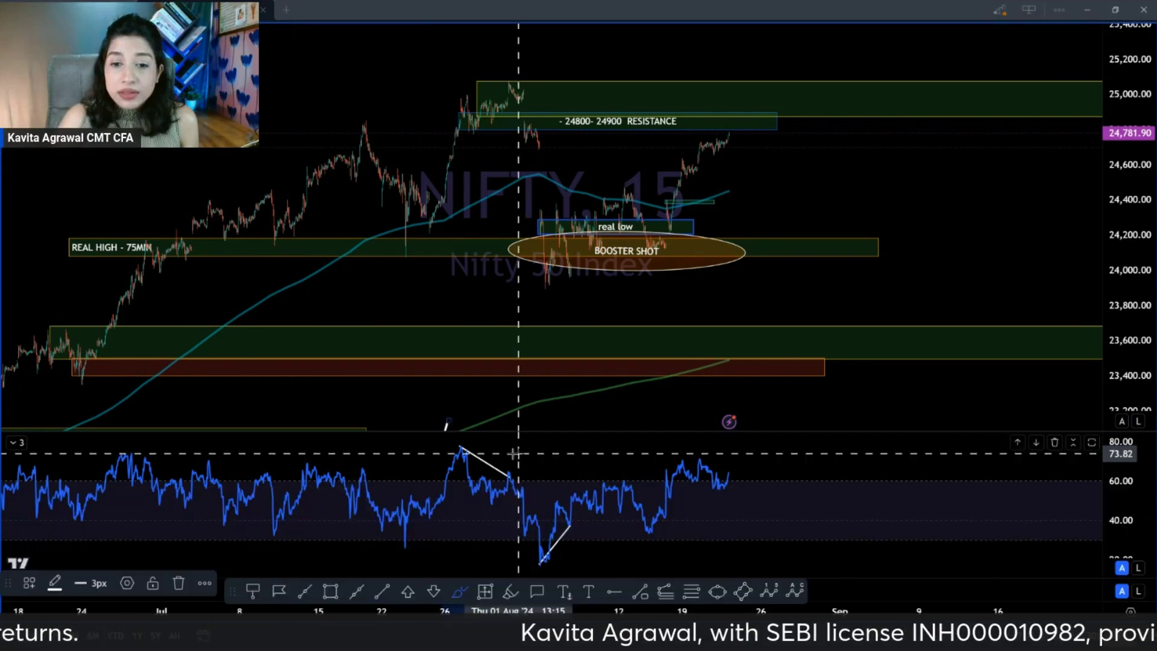
Step: Circle the falling RSI peaks of late July 2024 and the two matching price highs, with vertical lines through both highs
{"action": "mouse_move", "coordinate": [517, 454]}
{"action": "left_mouse_down"}
{"action": "mouse_move", "coordinate": [424, 462]}
{"action": "mouse_move", "coordinate": [509, 471]}
{"action": "mouse_move", "coordinate": [499, 452]}
{"action": "left_mouse_up"}
{"action": "key", "text": "Escape"}
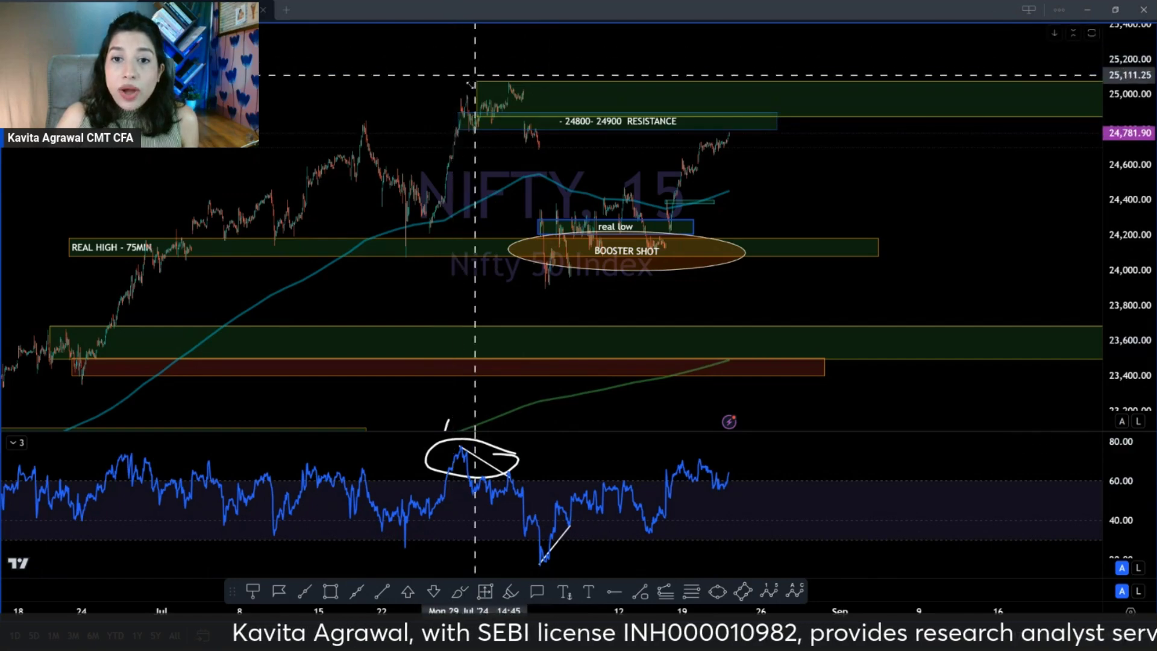
{"action": "mouse_move", "coordinate": [504, 77]}
{"action": "left_mouse_down"}
{"action": "mouse_move", "coordinate": [491, 98]}
{"action": "mouse_move", "coordinate": [517, 99]}
{"action": "mouse_move", "coordinate": [489, 86]}
{"action": "mouse_move", "coordinate": [447, 107]}
{"action": "mouse_move", "coordinate": [435, 98]}
{"action": "mouse_move", "coordinate": [453, 116]}
{"action": "mouse_move", "coordinate": [476, 101]}
{"action": "left_mouse_up"}
{"action": "left_click", "coordinate": [459, 592]}
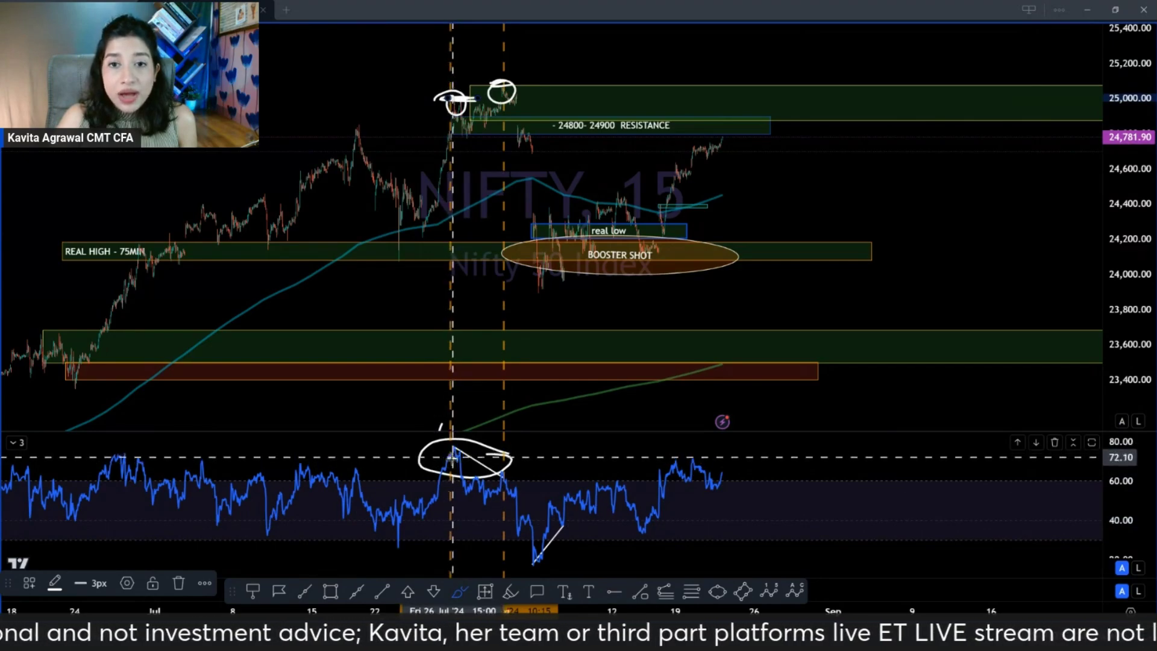
Step: Move the vertical line at 26 July onto the RSI peak at 29 July 2024, 09:15
{"action": "scroll", "coordinate": [450, 469], "scroll_direction": "up", "scroll_amount": 2}
{"action": "scroll", "coordinate": [626, 303], "scroll_direction": "up", "scroll_amount": 5}
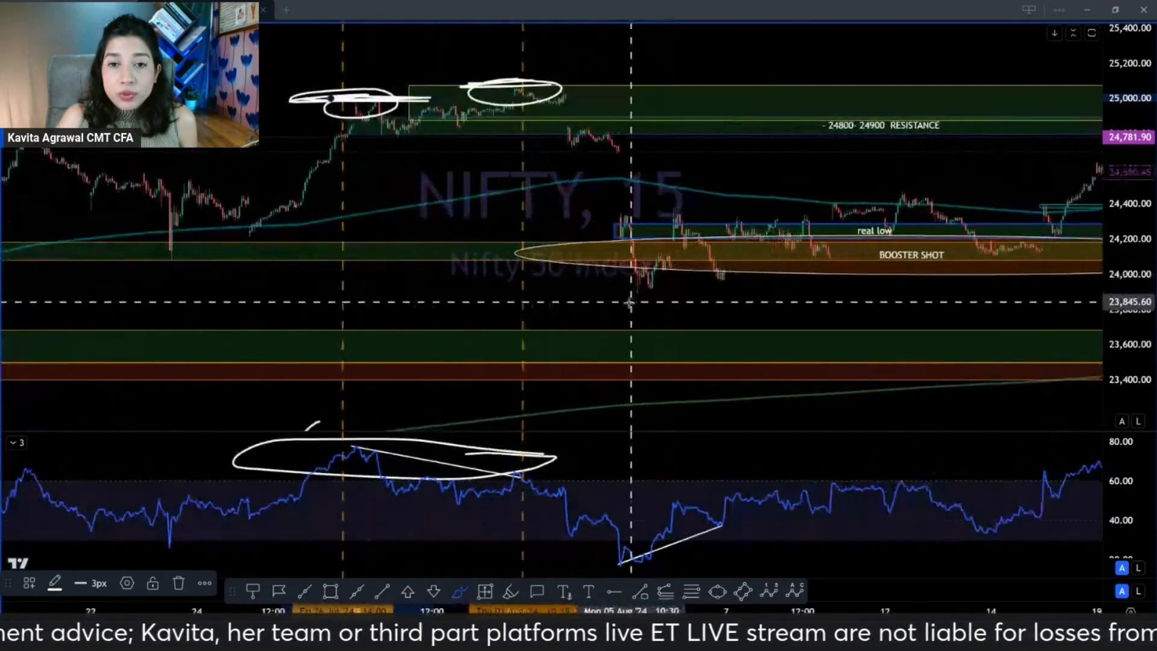
{"action": "scroll", "coordinate": [629, 303], "scroll_direction": "down", "scroll_amount": 3}
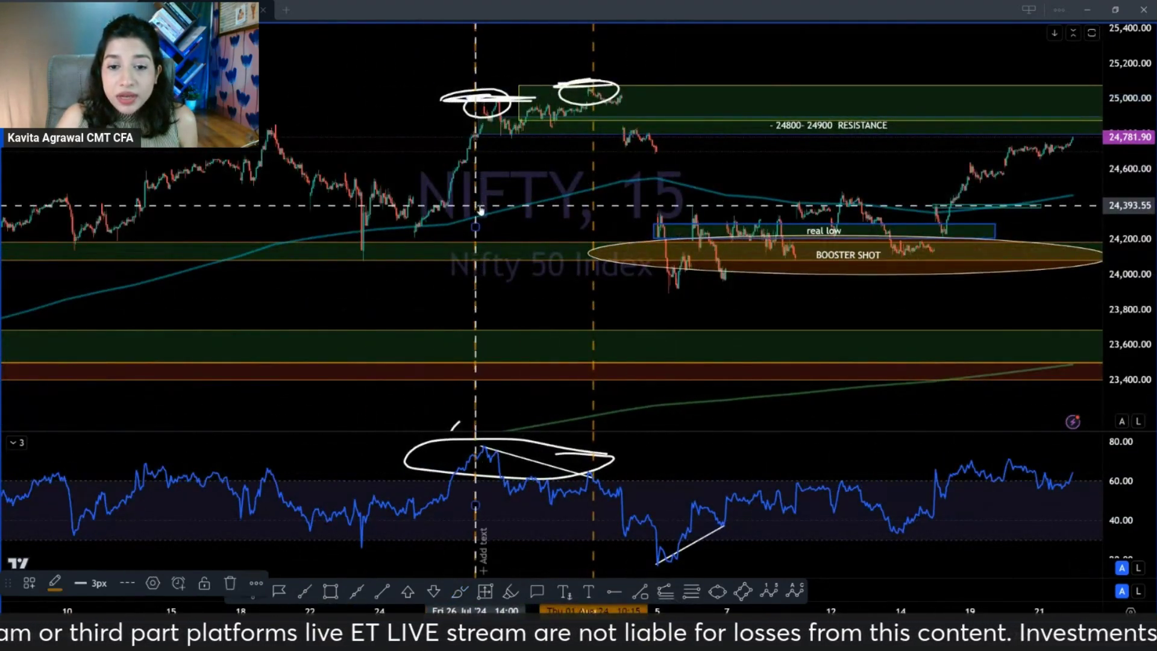
{"action": "left_click", "coordinate": [484, 207]}
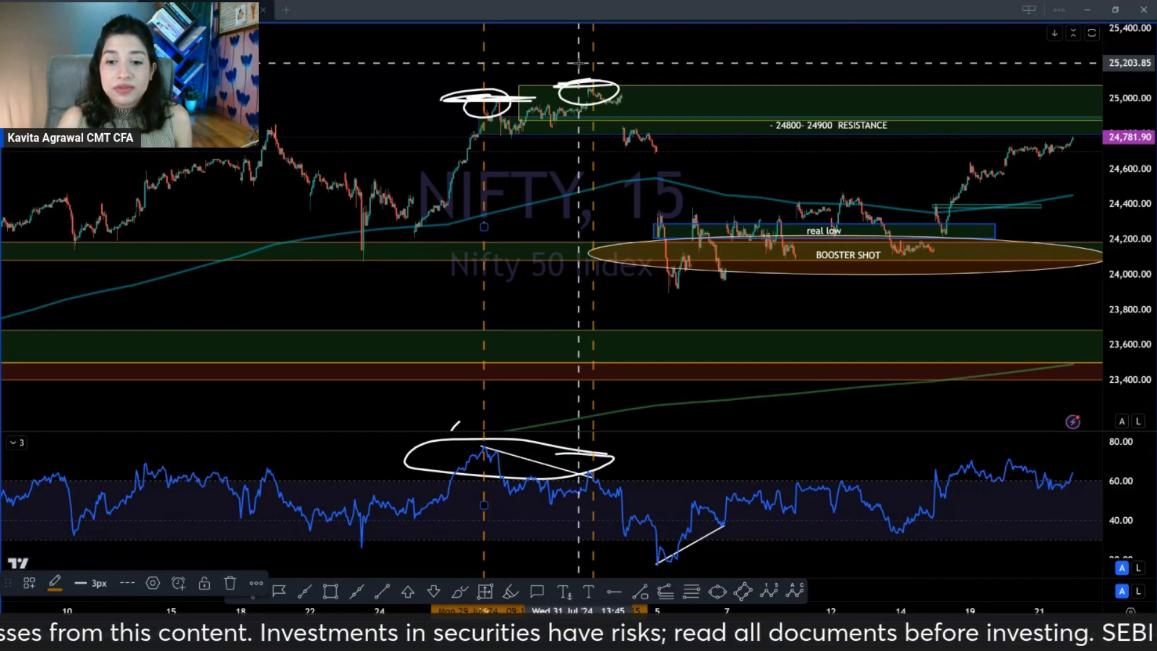
Step: Mark the early August 2024 RSI lows with vertical lines at 5 August 09:15, the second 5 August low and 6 August
{"action": "left_click_drag", "start_coordinate": [748, 177], "coordinate": [561, 163]}
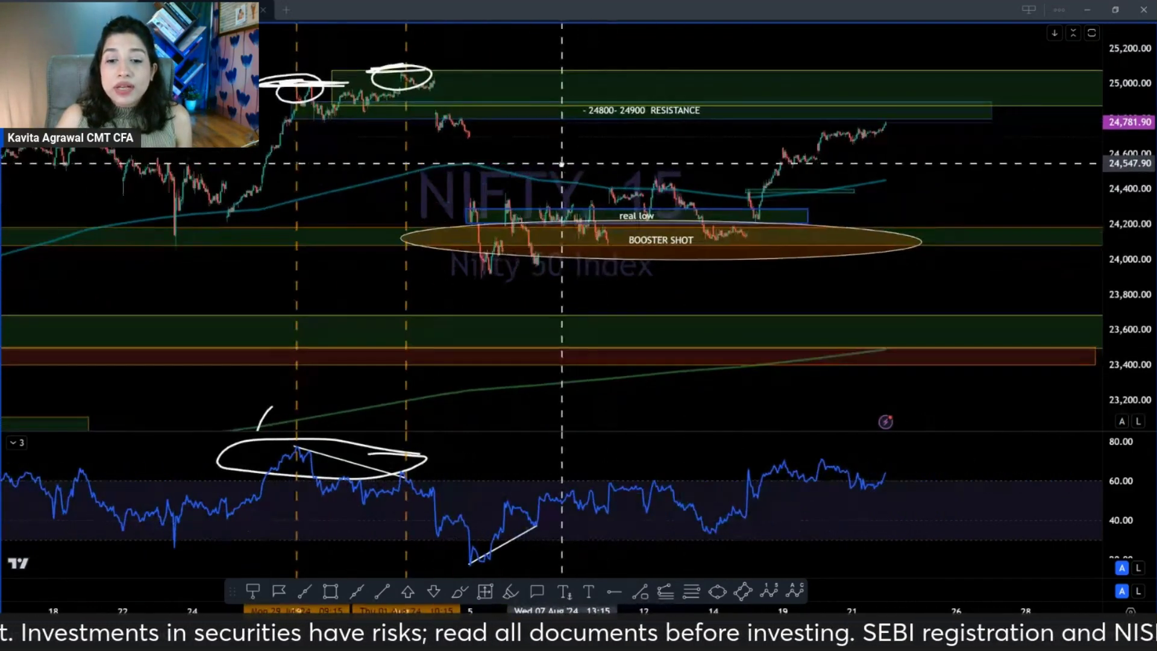
{"action": "scroll", "coordinate": [432, 531], "scroll_direction": "up", "scroll_amount": 4}
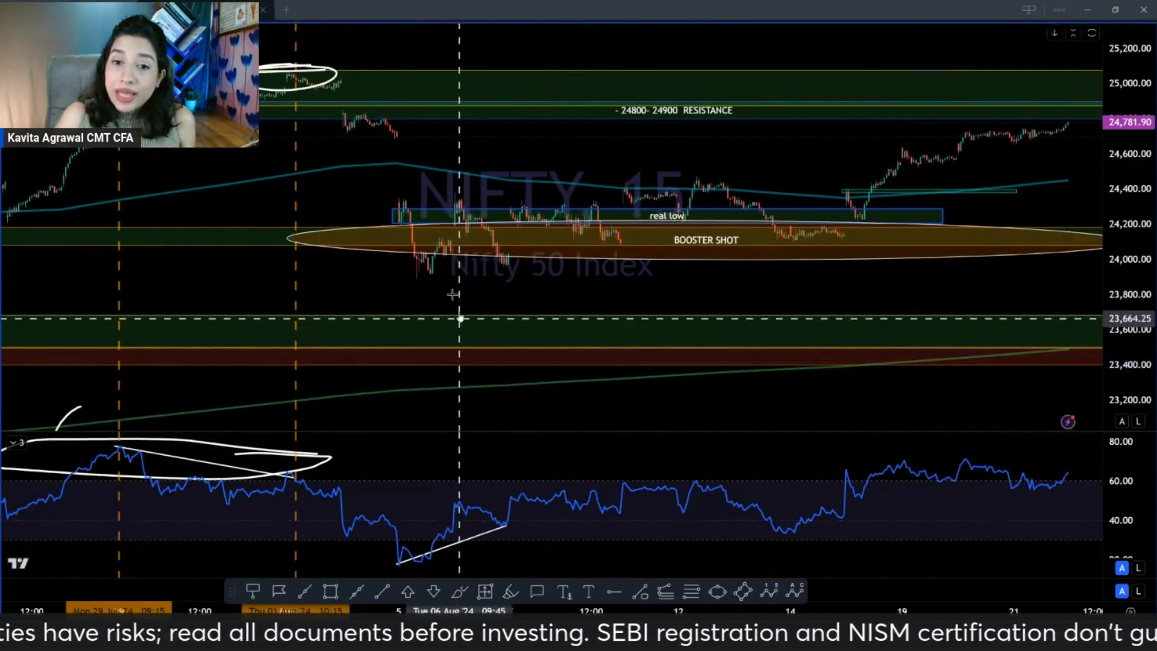
{"action": "scroll", "coordinate": [395, 532], "scroll_direction": "up", "scroll_amount": 7}
{"action": "scroll", "coordinate": [396, 530], "scroll_direction": "left", "scroll_amount": 3}
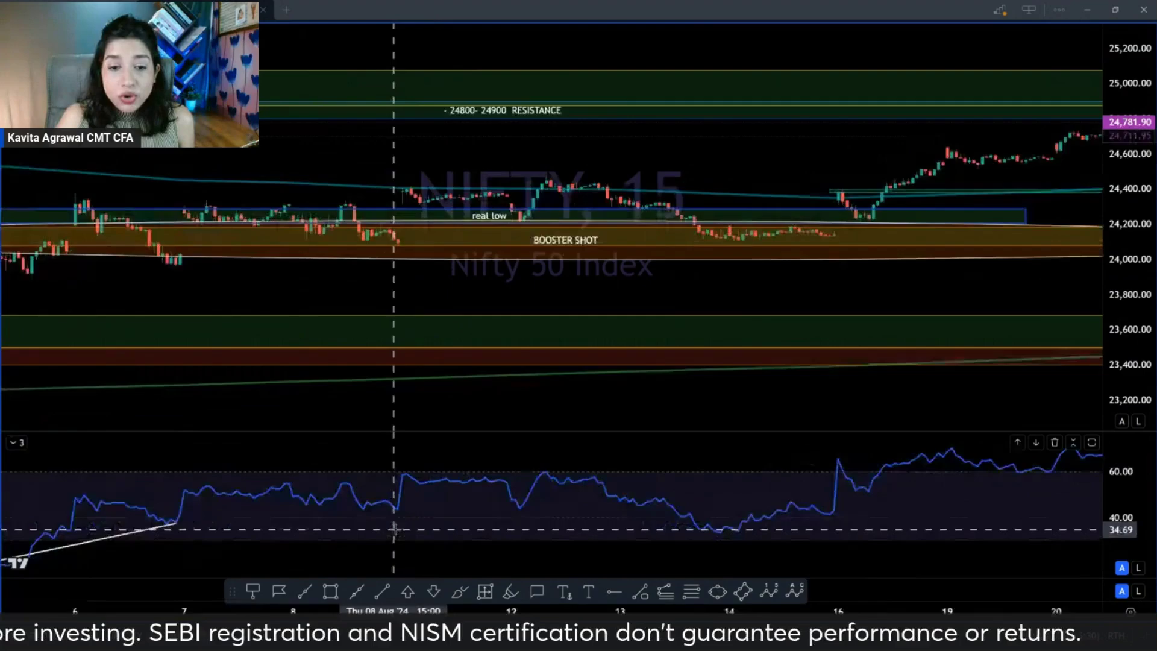
{"action": "scroll", "coordinate": [395, 531], "scroll_direction": "down", "scroll_amount": 7}
{"action": "scroll", "coordinate": [420, 504], "scroll_direction": "up", "scroll_amount": 4}
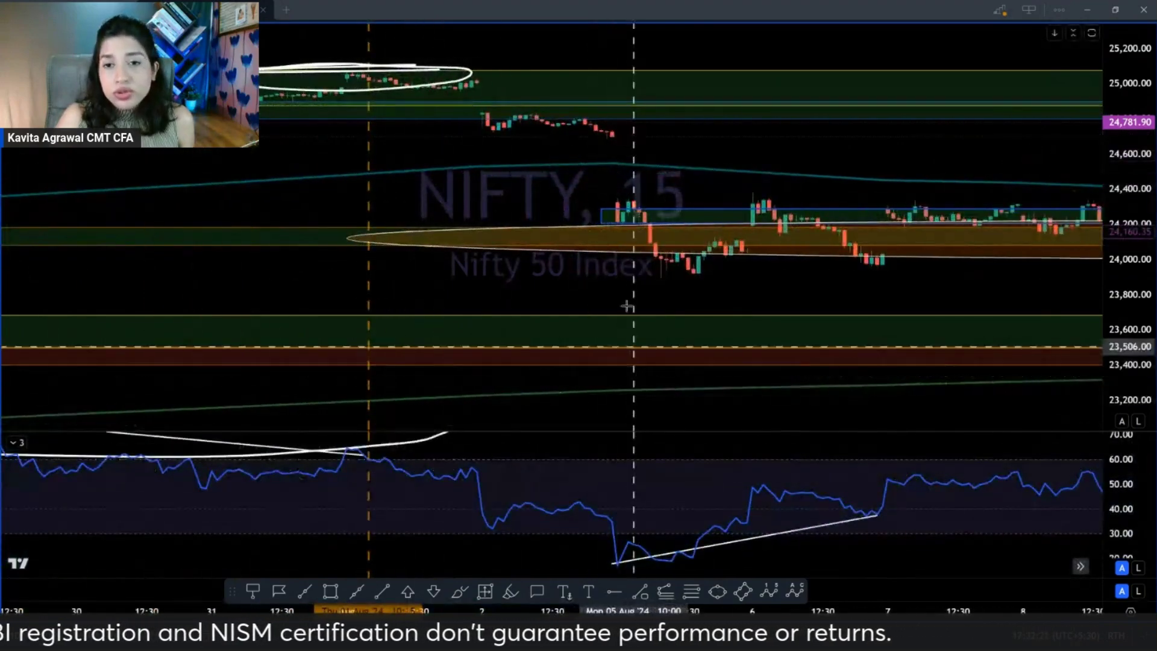
{"action": "scroll", "coordinate": [603, 307], "scroll_direction": "right", "scroll_amount": 1}
{"action": "left_click_drag", "start_coordinate": [603, 308], "coordinate": [554, 311]}
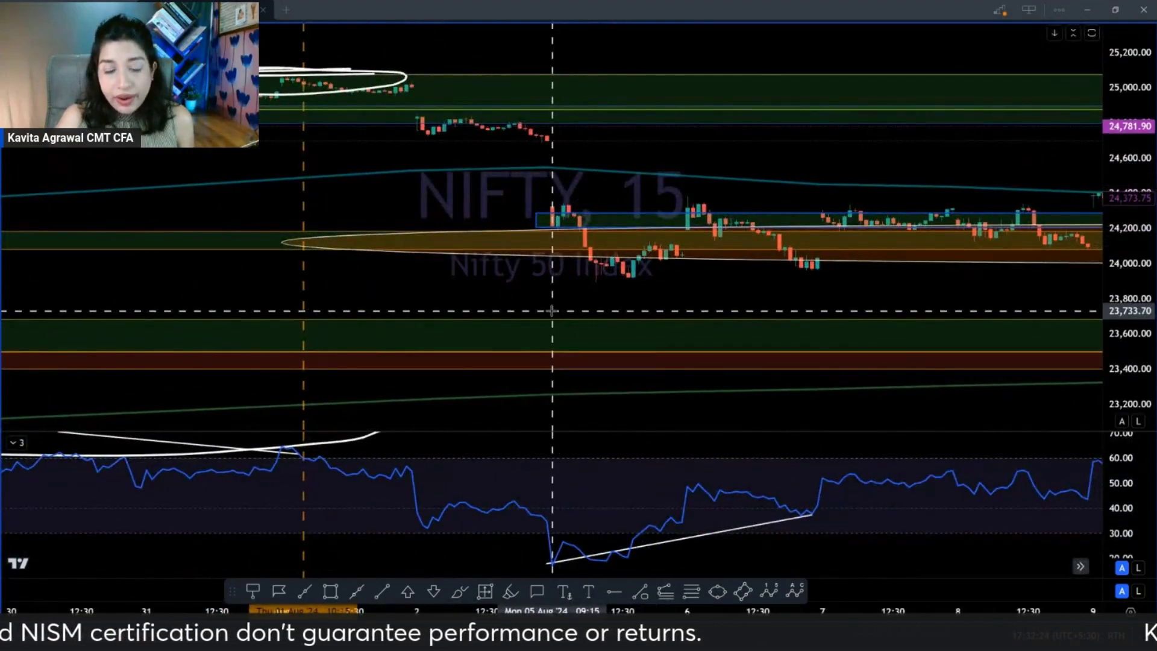
{"action": "key", "text": "alt+v"}
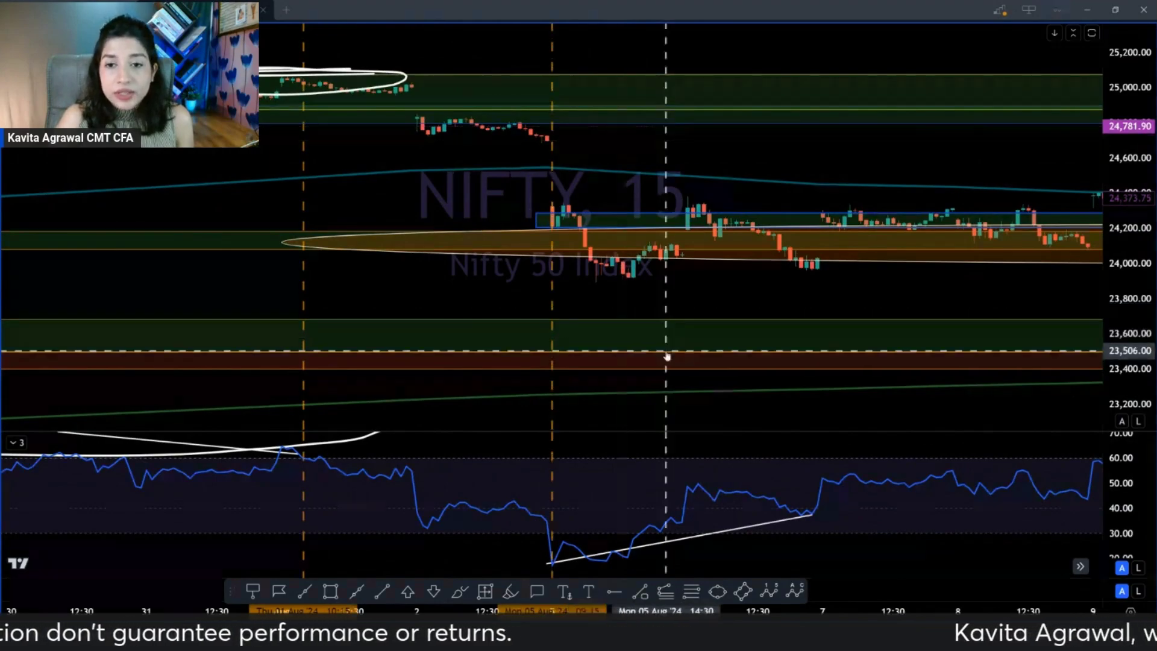
{"action": "scroll", "coordinate": [661, 349], "scroll_direction": "up", "scroll_amount": 1}
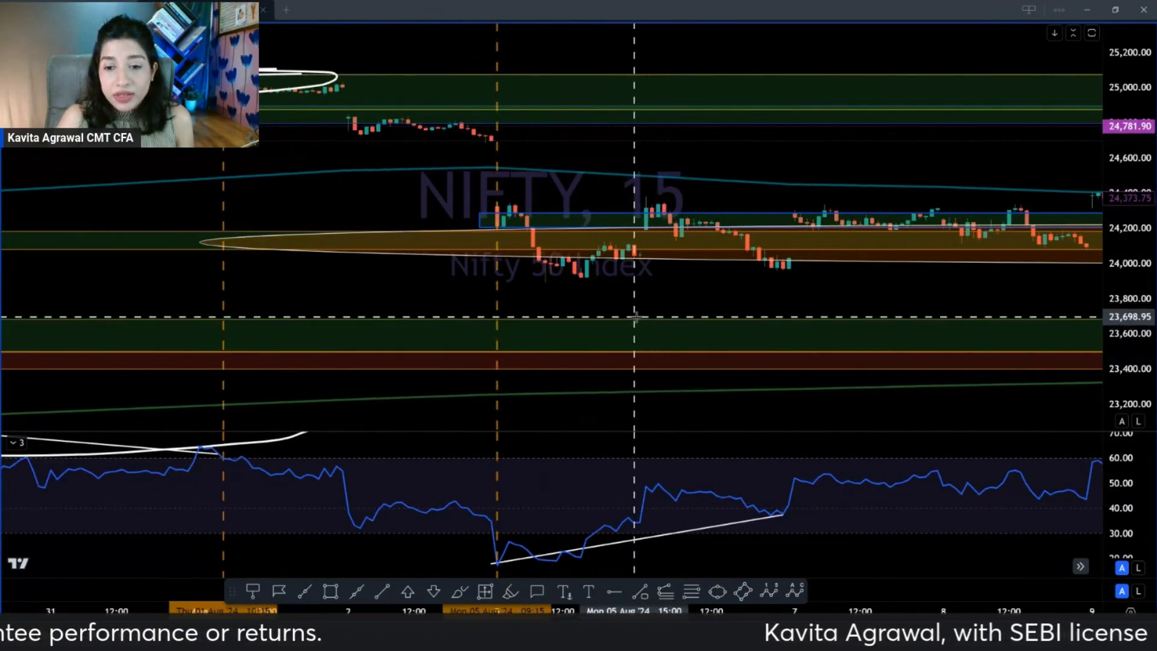
{"action": "key", "text": "alt+v"}
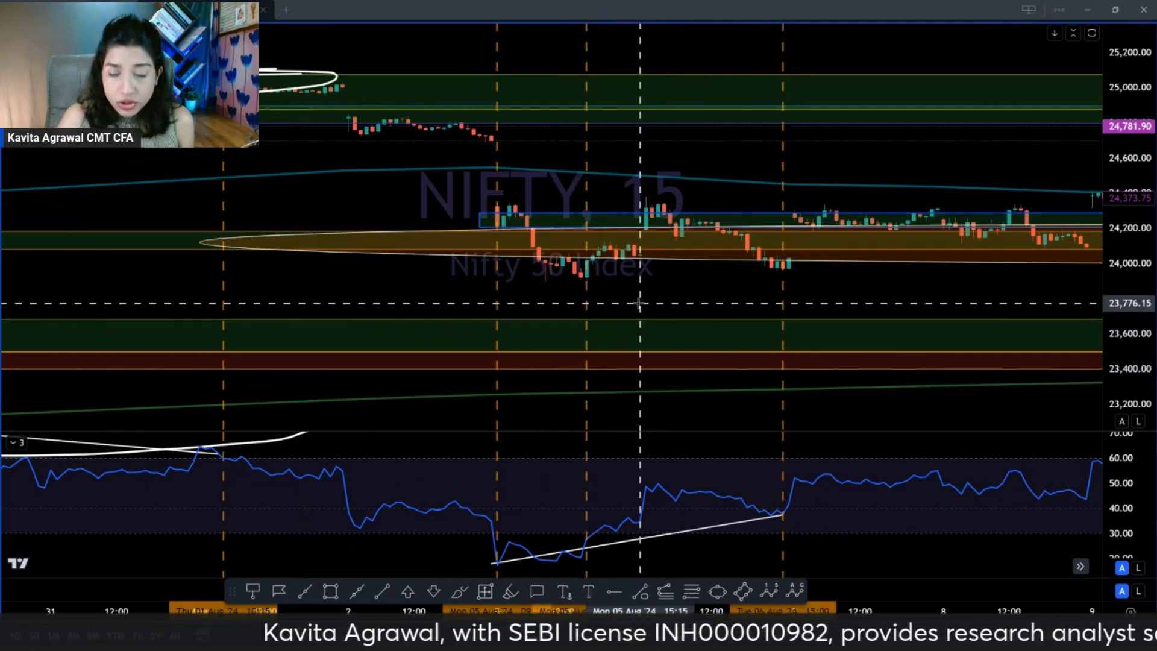
Step: Remove the vertical line at the second 5 August low, and circle the 5 August 09:15 RSI low and its matching price low
{"action": "right_click", "coordinate": [584, 307]}
{"action": "key", "text": "Escape"}
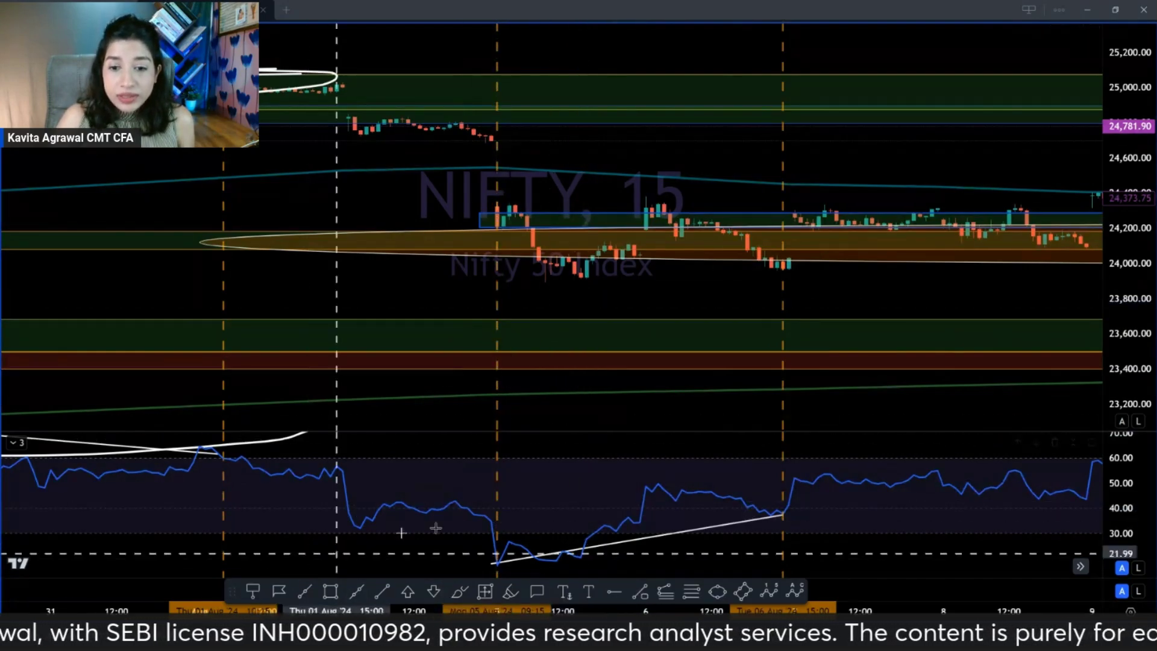
{"action": "left_click", "coordinate": [497, 562]}
{"action": "mouse_move", "coordinate": [512, 576]}
{"action": "left_mouse_down"}
{"action": "mouse_move", "coordinate": [495, 545]}
{"action": "mouse_move", "coordinate": [467, 566]}
{"action": "left_mouse_up"}
{"action": "left_click_drag", "start_coordinate": [501, 215], "coordinate": [484, 212]}
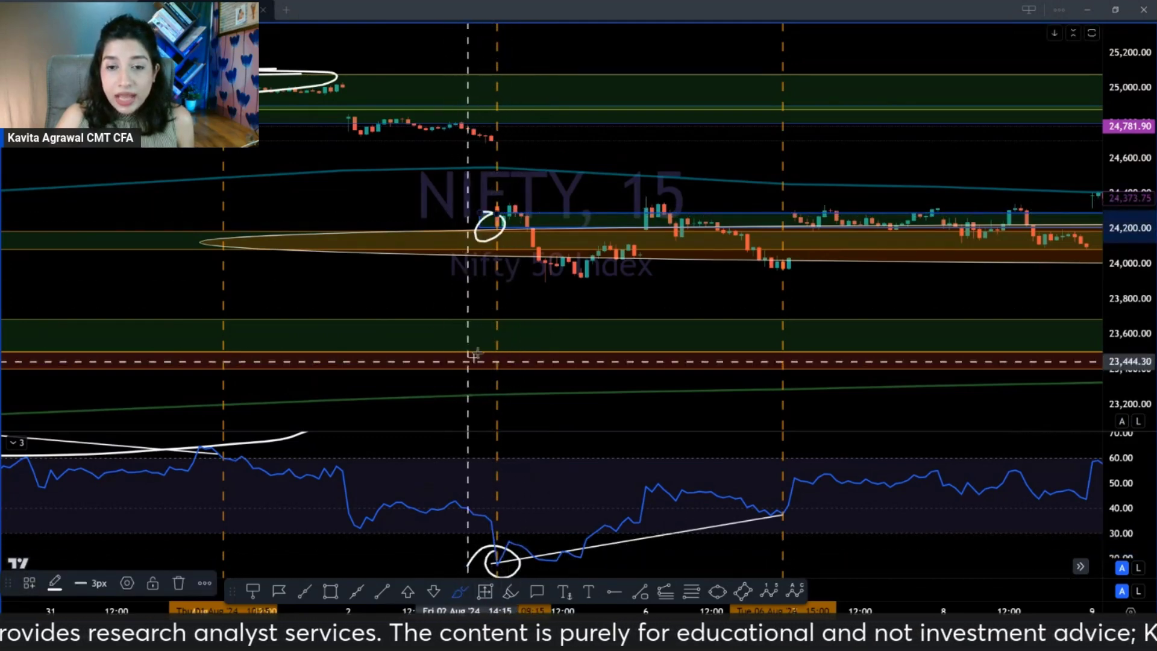
Step: Brush a falling stroke between the 5 and 6 August price lows and a rising one between the RSI lows, circling both 6 August points
{"action": "scroll", "coordinate": [524, 308], "scroll_direction": "down", "scroll_amount": 2}
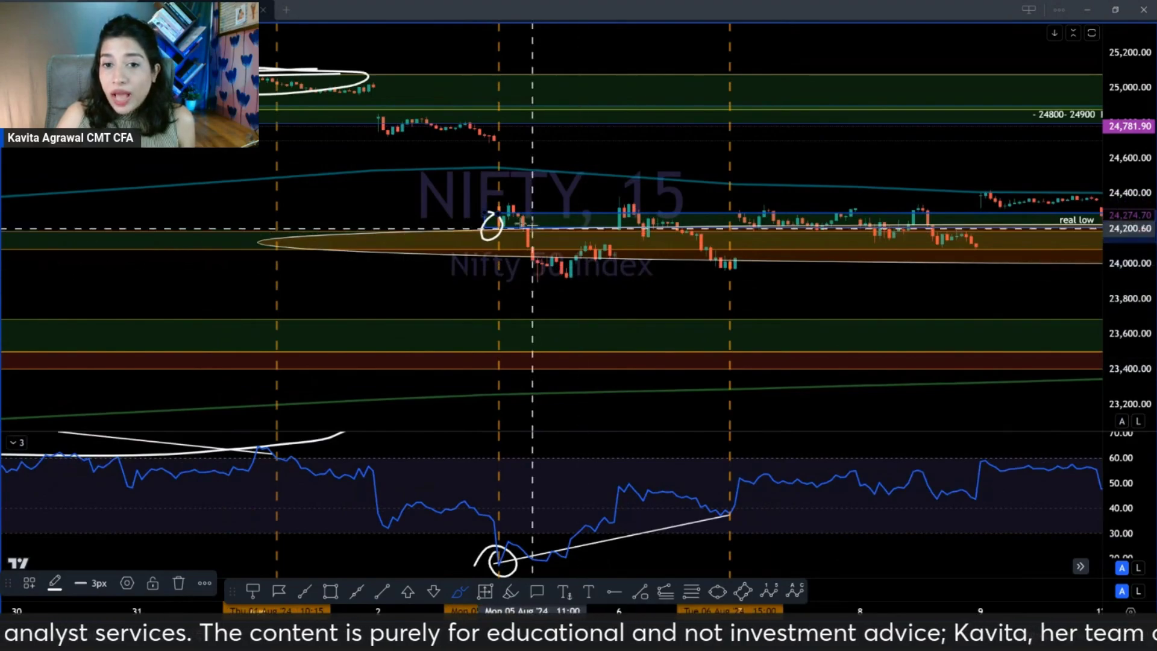
{"action": "mouse_move", "coordinate": [486, 212]}
{"action": "left_mouse_down"}
{"action": "mouse_move", "coordinate": [603, 247]}
{"action": "mouse_move", "coordinate": [745, 267]}
{"action": "mouse_move", "coordinate": [736, 264]}
{"action": "left_mouse_up"}
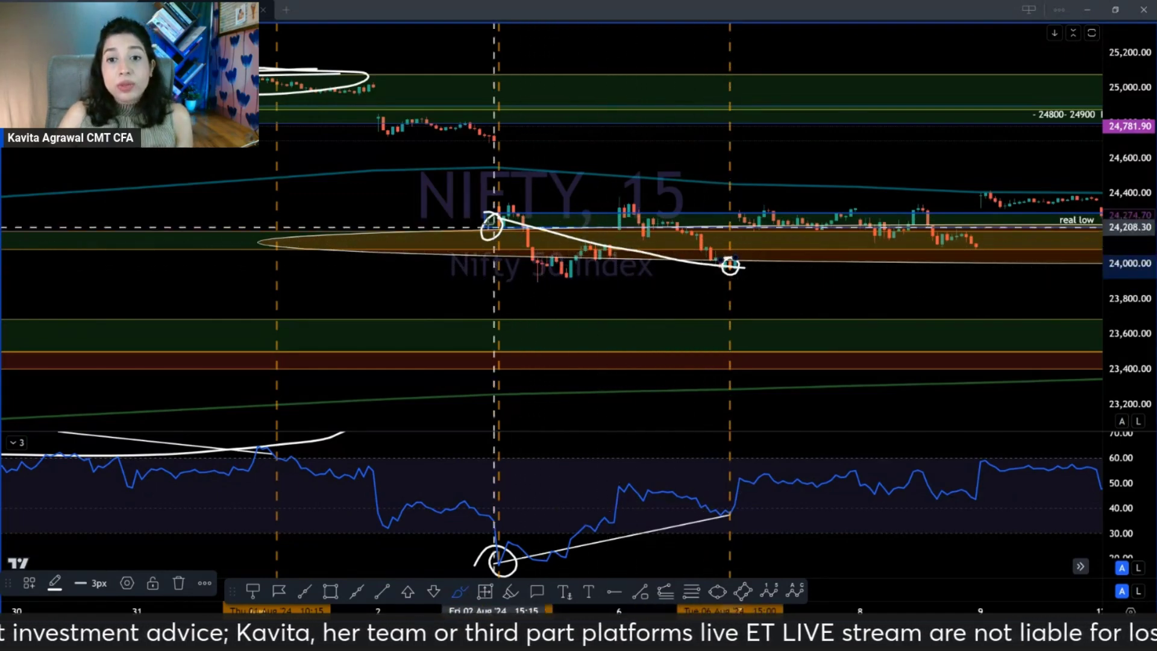
{"action": "mouse_move", "coordinate": [489, 562]}
{"action": "left_mouse_down"}
{"action": "mouse_move", "coordinate": [730, 513]}
{"action": "mouse_move", "coordinate": [709, 517]}
{"action": "mouse_move", "coordinate": [727, 499]}
{"action": "left_mouse_up"}
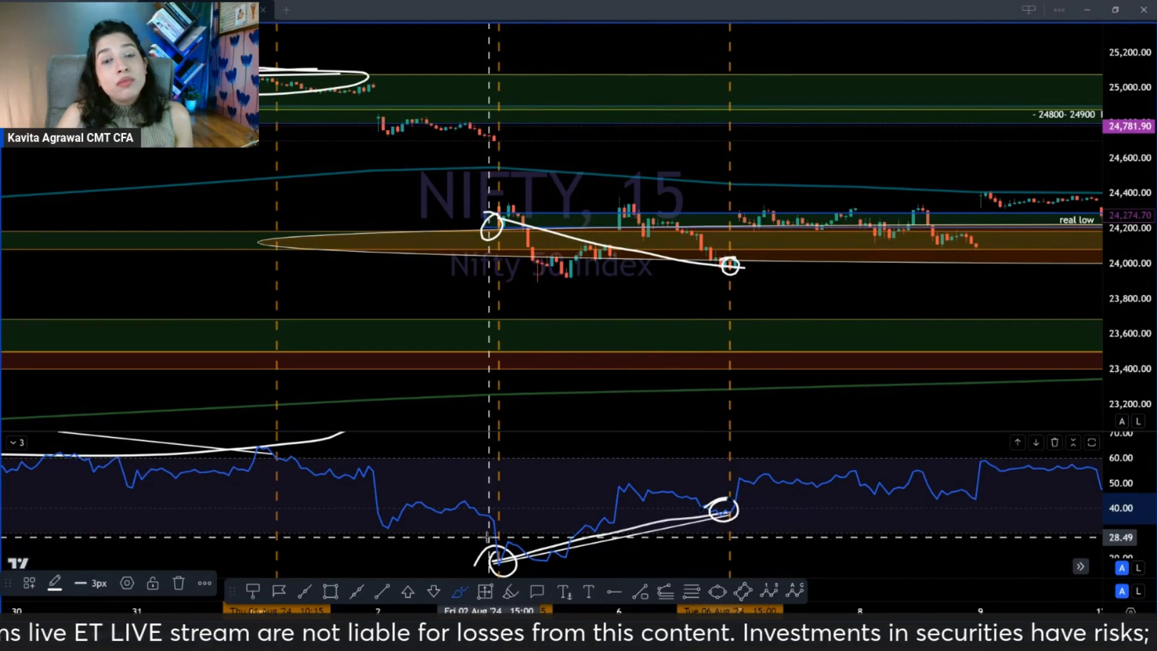
{"action": "key", "text": "Escape"}
Step: Measure the NIFTY rise from the 14 August 2024 low to the 22 August high
{"action": "left_click_drag", "start_coordinate": [633, 426], "coordinate": [489, 415]}
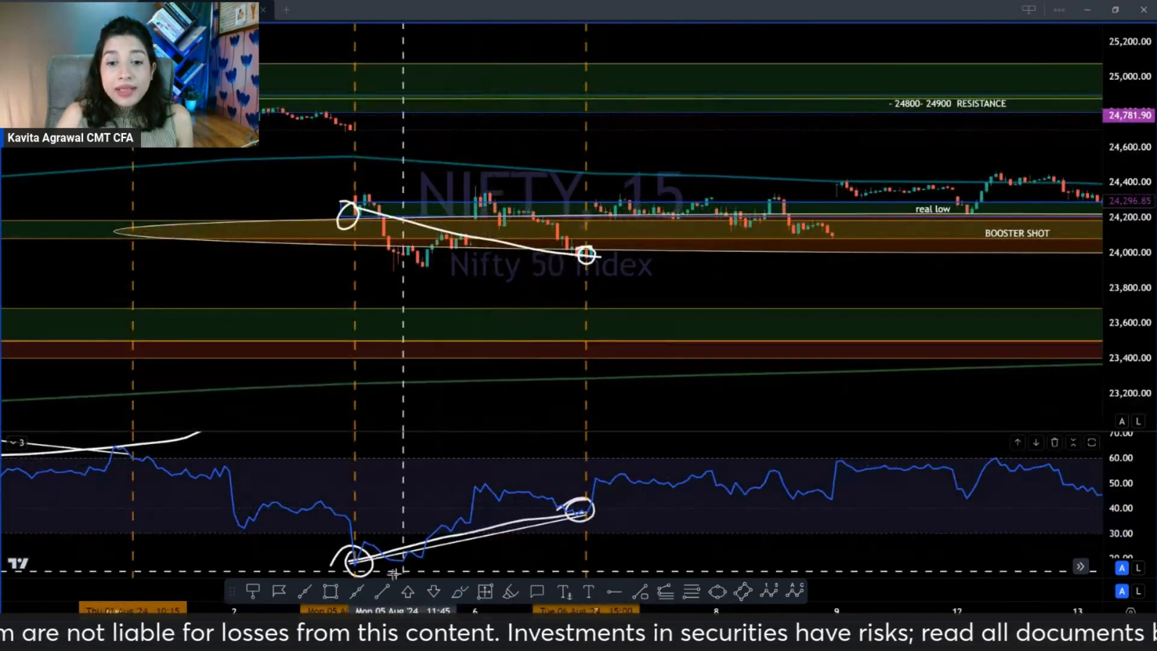
{"action": "scroll", "coordinate": [585, 507], "scroll_direction": "down", "scroll_amount": 5}
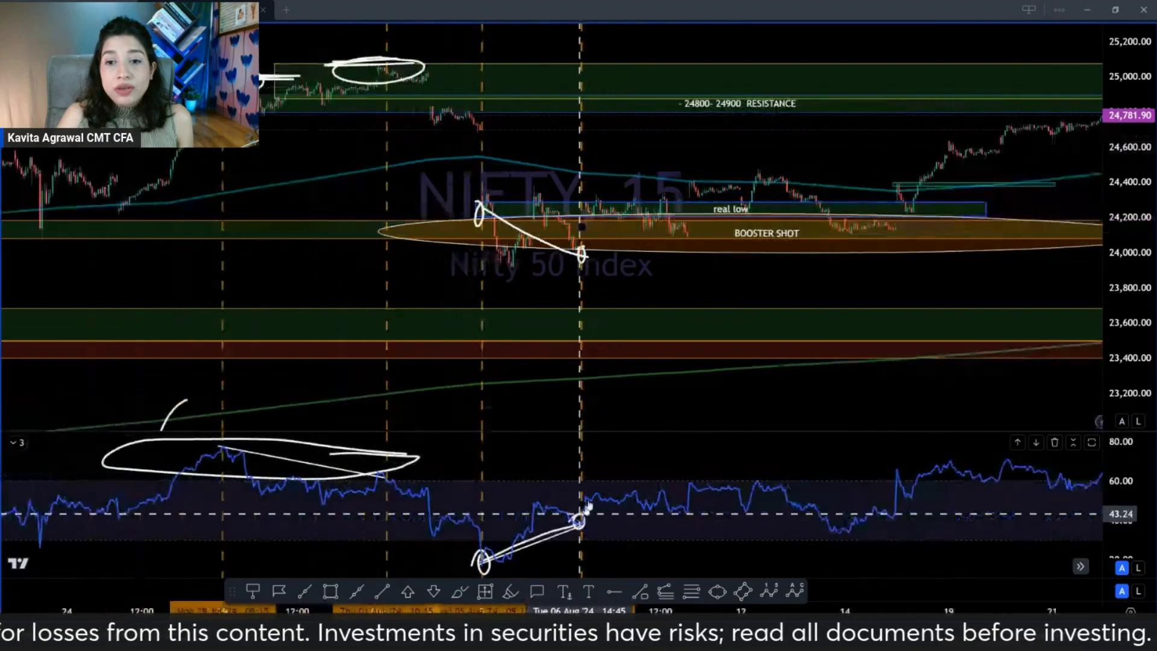
{"action": "scroll", "coordinate": [786, 452], "scroll_direction": "down", "scroll_amount": 4}
{"action": "left_click_drag", "start_coordinate": [714, 307], "coordinate": [628, 304]}
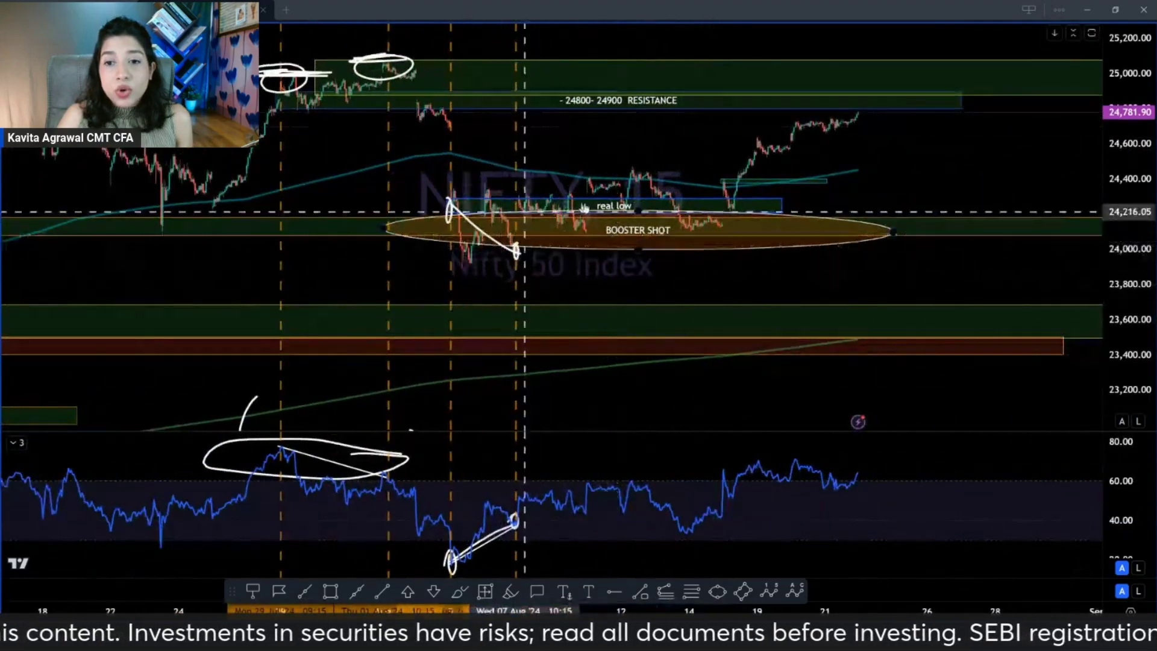
{"action": "left_click", "coordinate": [714, 225], "text": "shift"}
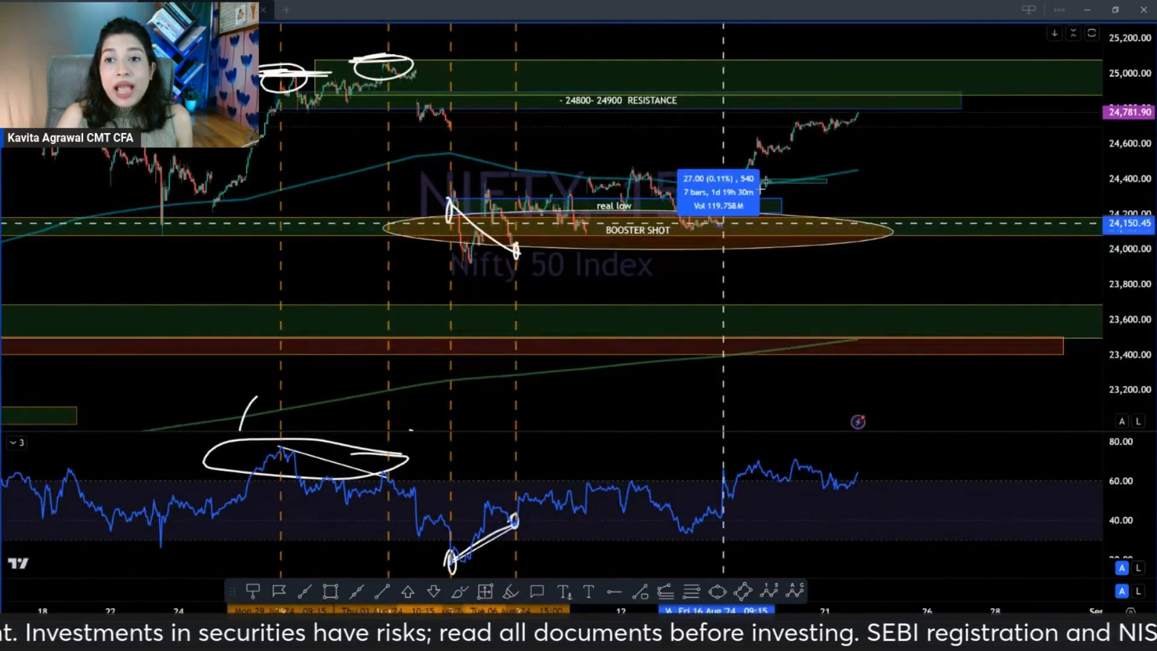
{"action": "left_click", "coordinate": [859, 108]}
{"action": "scroll", "coordinate": [795, 167], "scroll_direction": "down", "scroll_amount": 5}
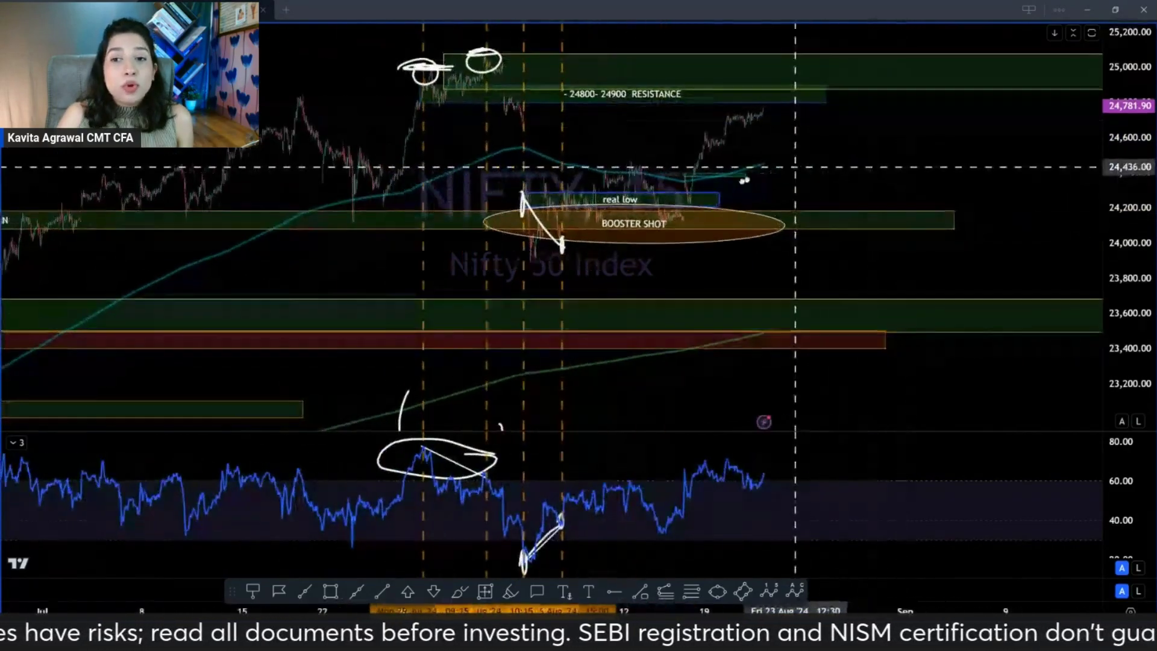
Step: Measure the sideways stretch from 6 to 16 August 2024 and the rise from 16 to 22 August
{"action": "left_click_drag", "start_coordinate": [795, 167], "coordinate": [688, 221]}
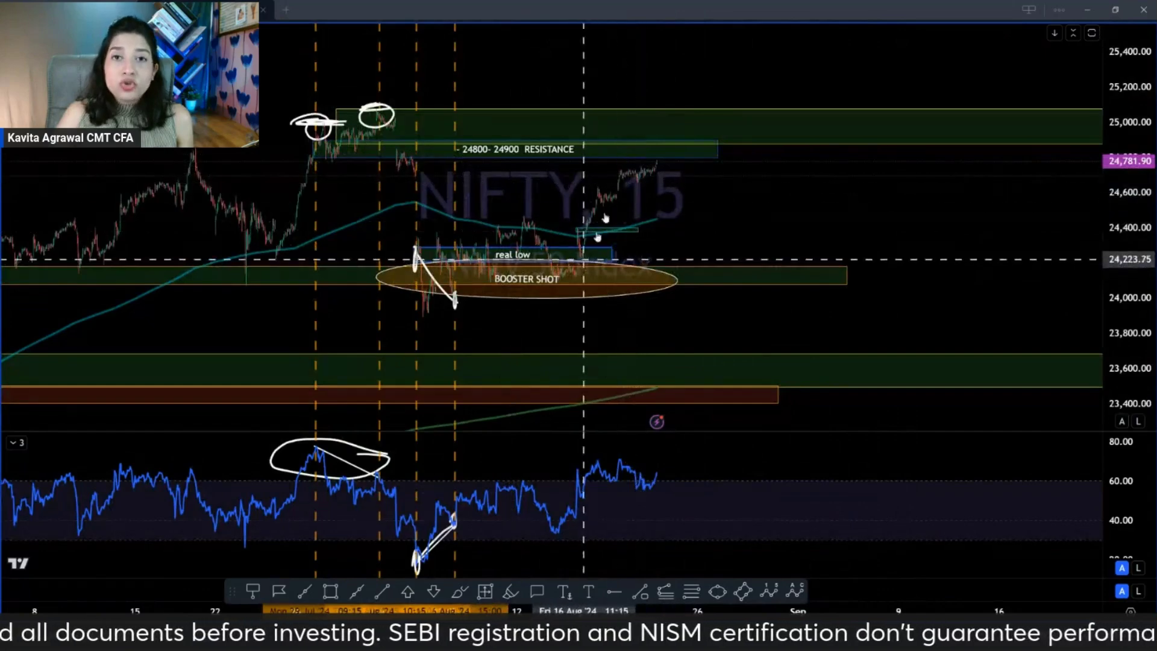
{"action": "scroll", "coordinate": [461, 308], "scroll_direction": "up", "scroll_amount": 4}
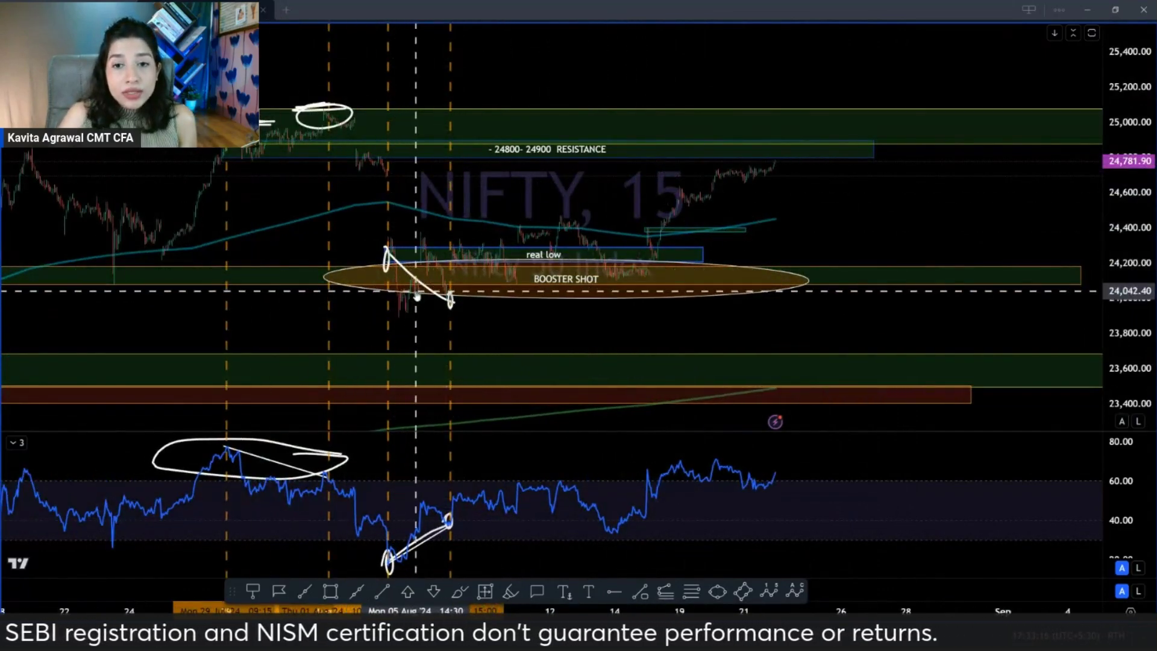
{"action": "left_click", "coordinate": [440, 278], "text": "shift"}
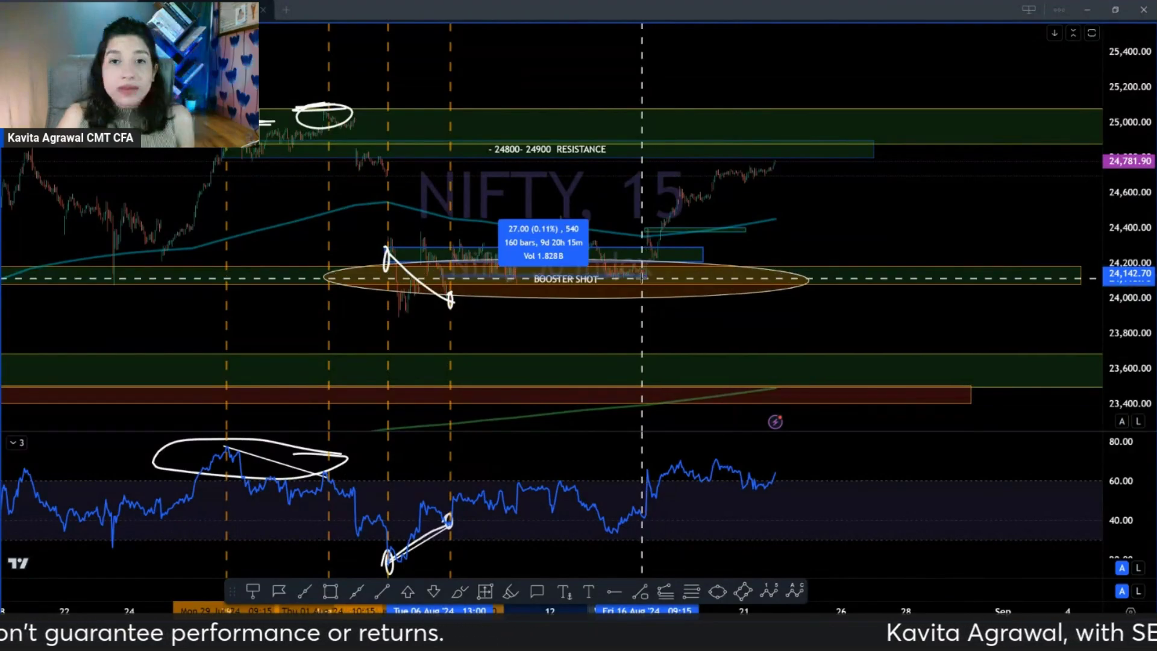
{"action": "left_click", "coordinate": [651, 281]}
{"action": "left_click", "coordinate": [651, 280], "text": "shift"}
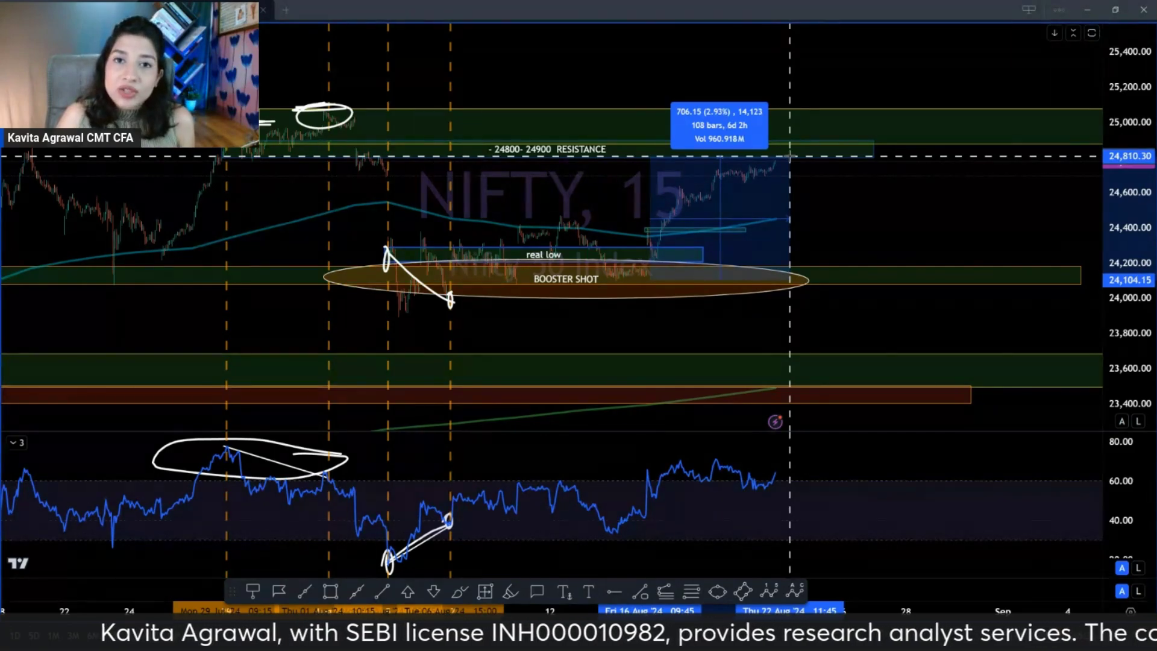
{"action": "left_click", "coordinate": [790, 156]}
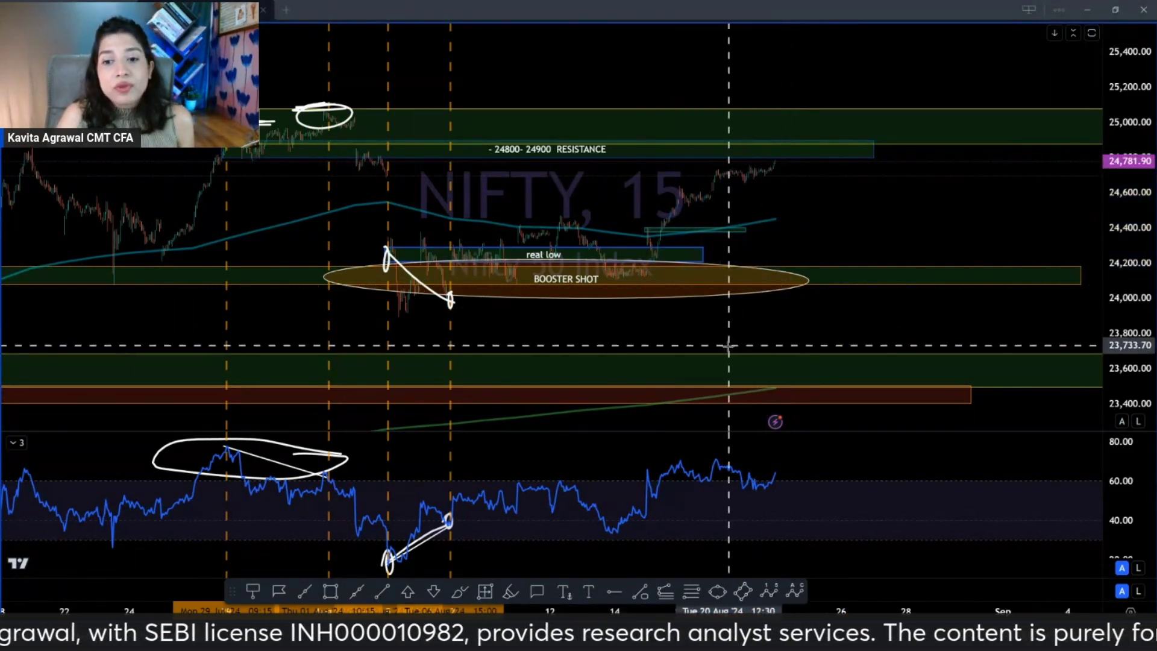
{"action": "scroll", "coordinate": [571, 458], "scroll_direction": "up", "scroll_amount": 3}
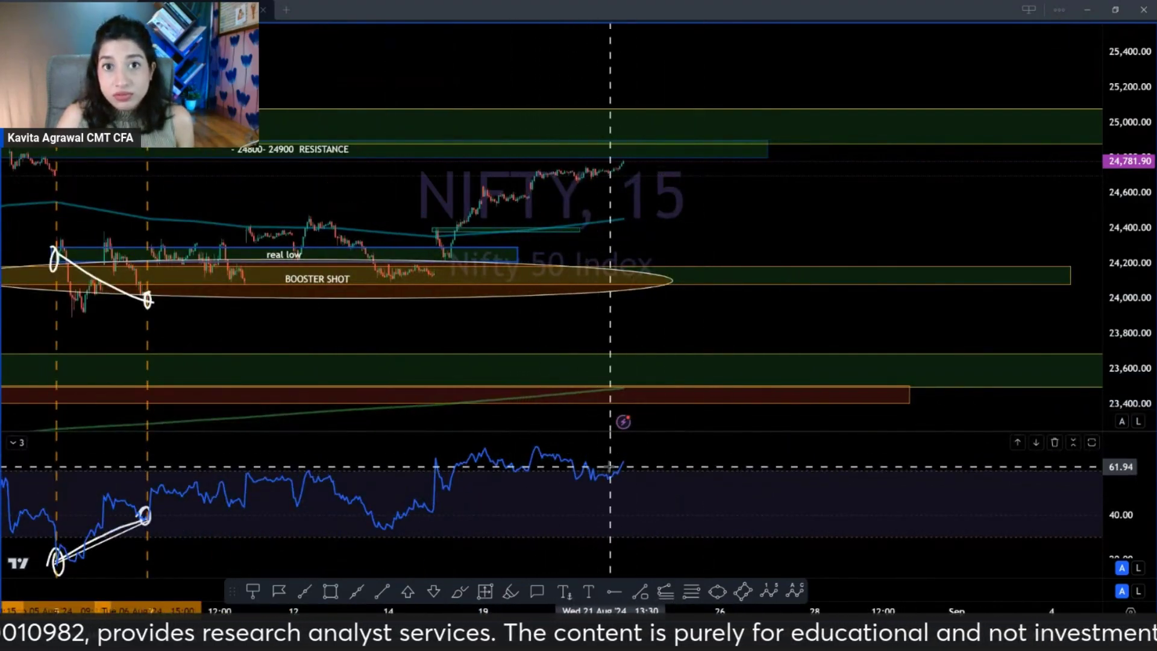
{"action": "scroll", "coordinate": [610, 467], "scroll_direction": "down", "scroll_amount": 1}
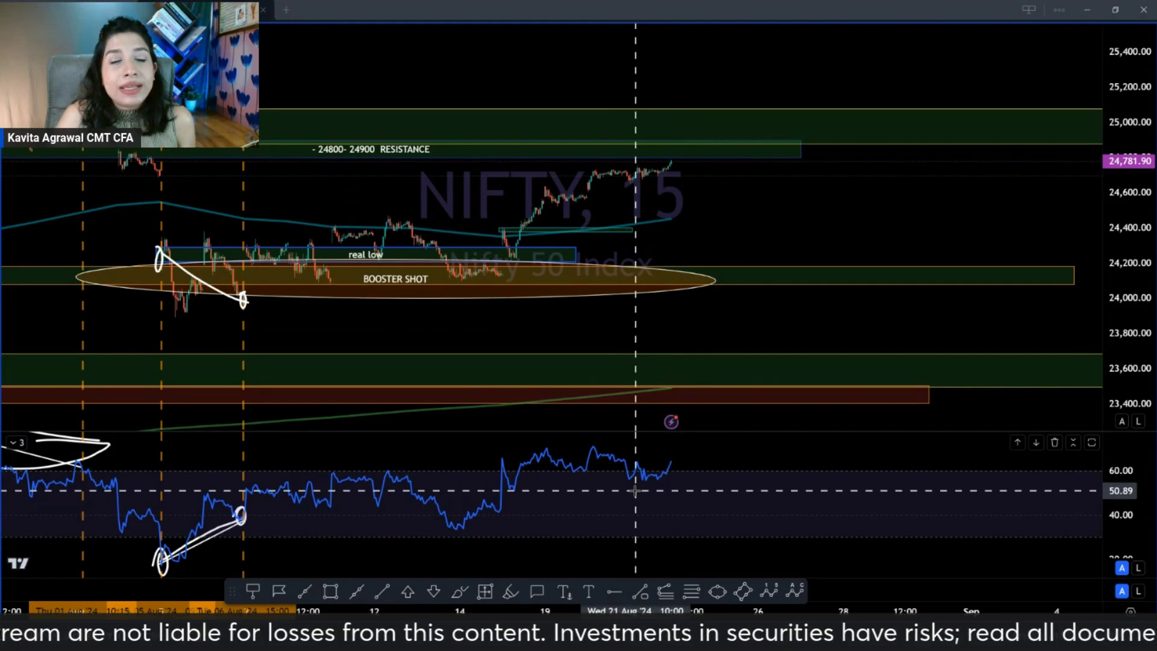
{"action": "scroll", "coordinate": [657, 222], "scroll_direction": "down", "scroll_amount": 1}
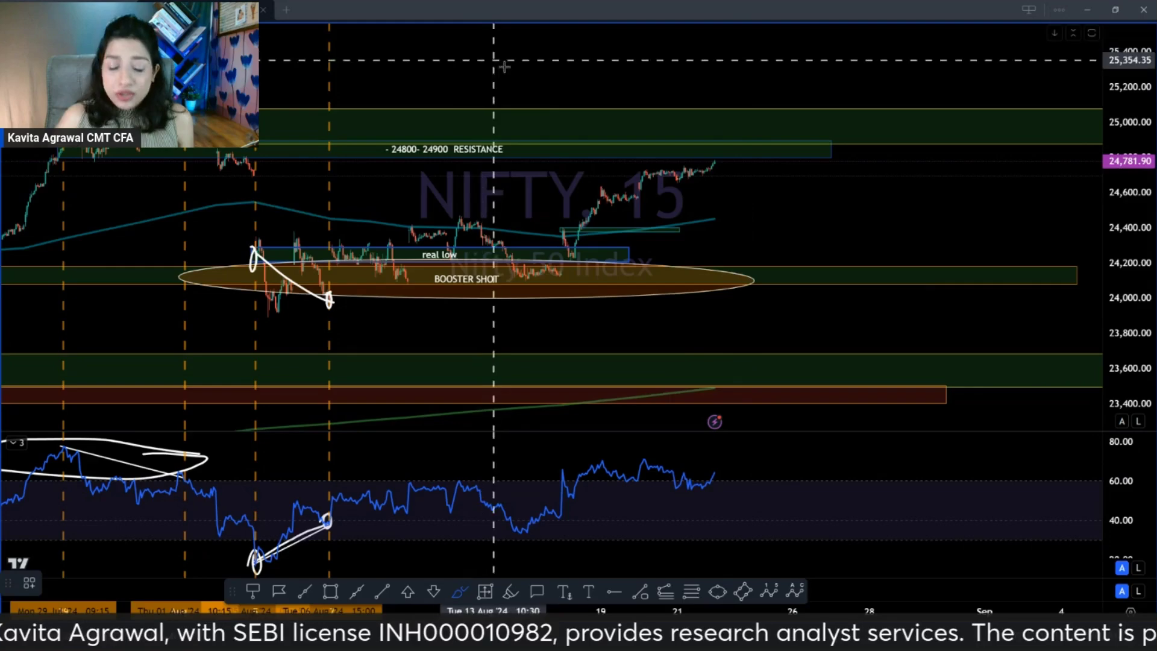
Step: Draw five vertical freehand strokes in the empty price area around 27 and 28 August 2024
{"action": "scroll", "coordinate": [497, 111], "scroll_direction": "up", "scroll_amount": 10}
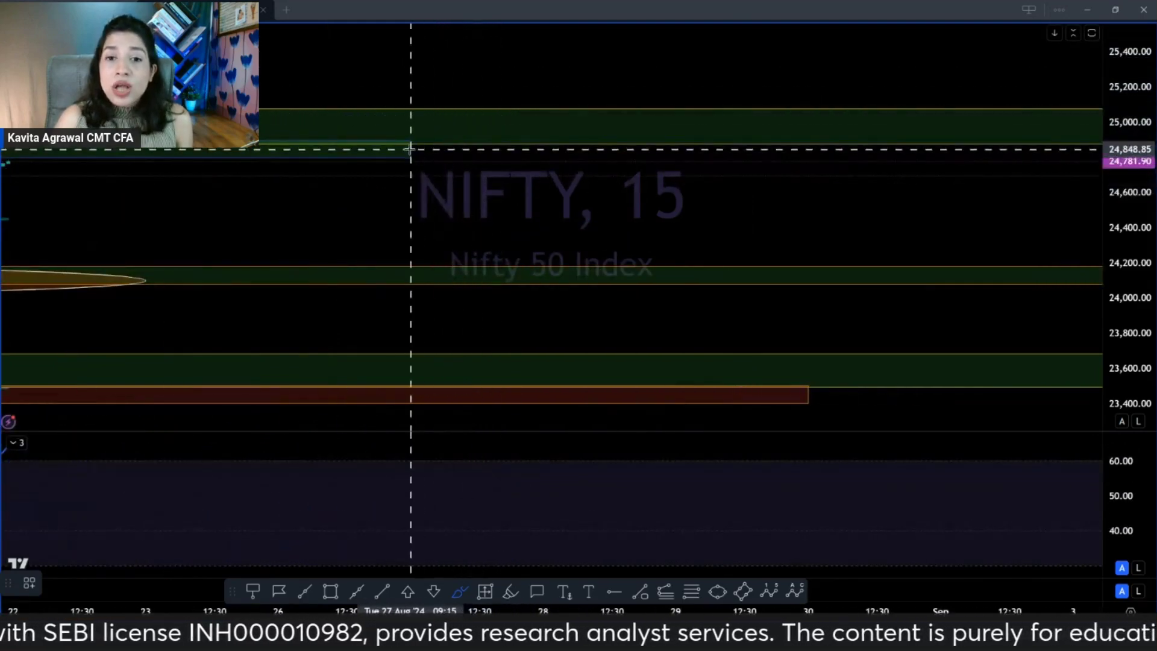
{"action": "left_click_drag", "start_coordinate": [410, 155], "coordinate": [409, 279]}
{"action": "left_click_drag", "start_coordinate": [453, 158], "coordinate": [454, 277]}
{"action": "mouse_move", "coordinate": [502, 164]}
{"action": "left_mouse_down"}
{"action": "mouse_move", "coordinate": [501, 284]}
{"action": "mouse_move", "coordinate": [565, 172]}
{"action": "left_mouse_up"}
{"action": "left_click_drag", "start_coordinate": [602, 178], "coordinate": [611, 288]}
Step: Cross the vertical strokes with five horizontal strokes to form a net, and draw an oval around it
{"action": "left_click_drag", "start_coordinate": [399, 261], "coordinate": [638, 249]}
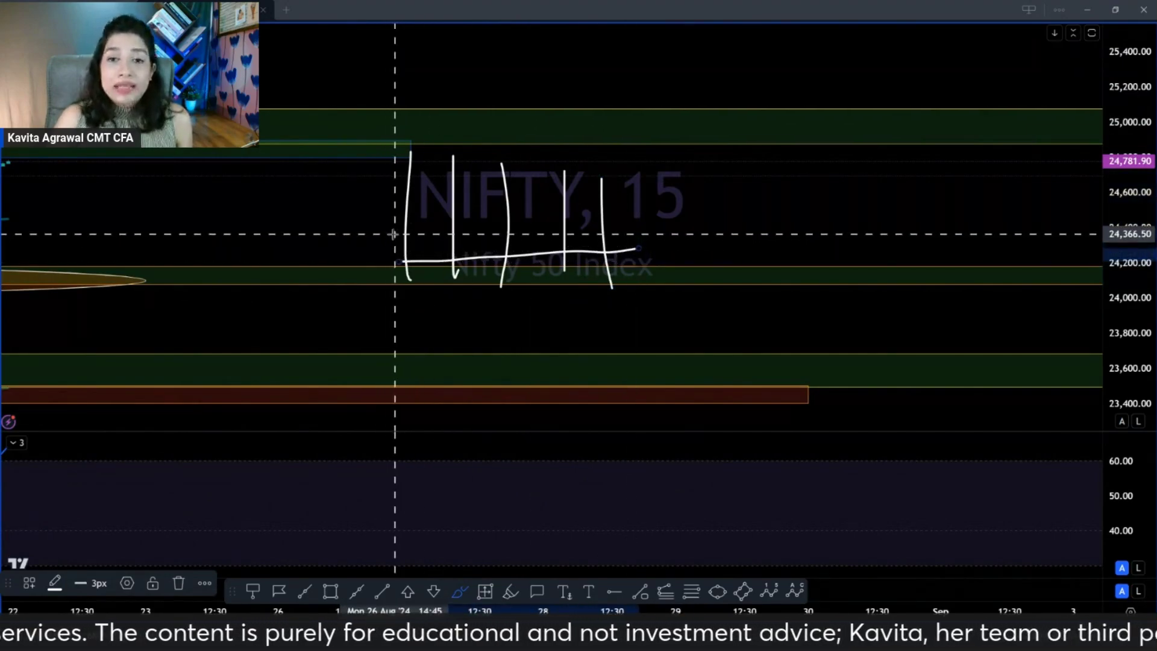
{"action": "left_click_drag", "start_coordinate": [397, 232], "coordinate": [670, 209]}
{"action": "left_click_drag", "start_coordinate": [395, 201], "coordinate": [648, 194]}
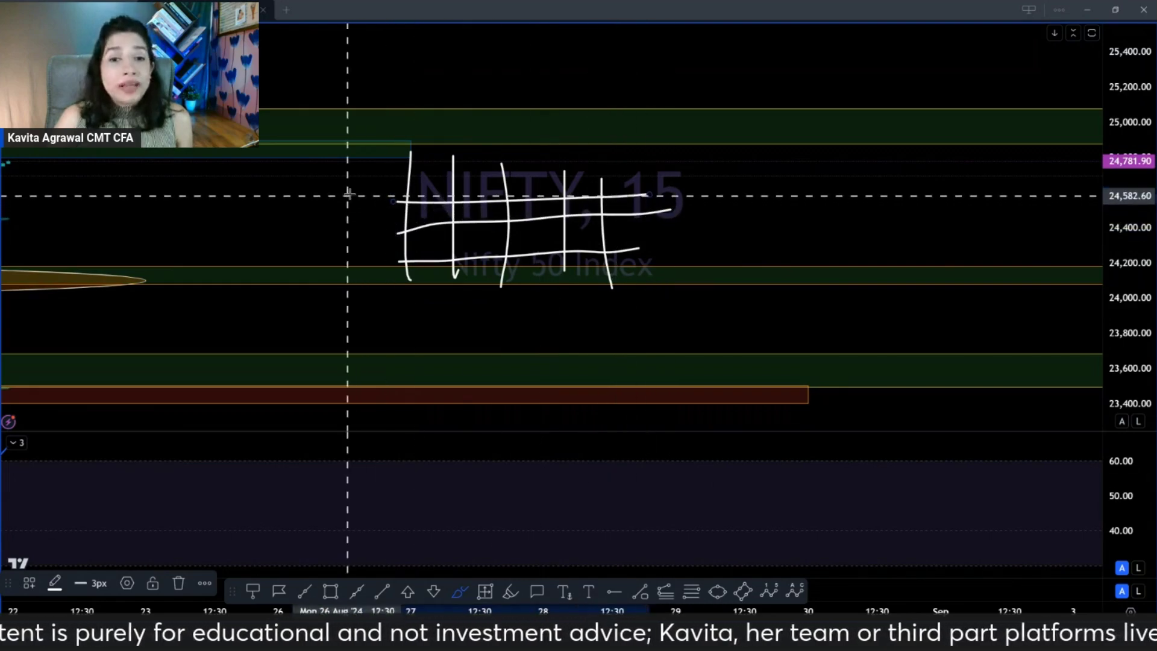
{"action": "left_click_drag", "start_coordinate": [375, 176], "coordinate": [650, 175]}
{"action": "mouse_move", "coordinate": [411, 163]}
{"action": "left_mouse_down"}
{"action": "mouse_move", "coordinate": [650, 169]}
{"action": "mouse_move", "coordinate": [416, 176]}
{"action": "mouse_move", "coordinate": [620, 233]}
{"action": "mouse_move", "coordinate": [648, 172]}
{"action": "left_mouse_up"}
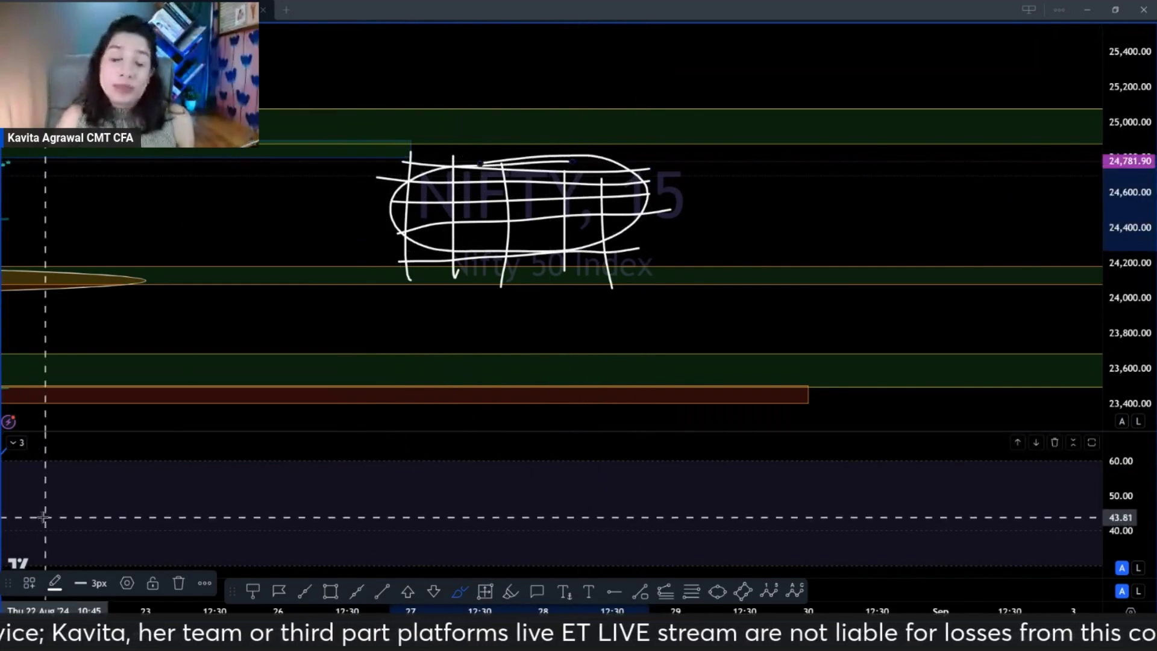
Step: Shade a small patch inside the sketched net and delete the net's middle horizontal stroke
{"action": "mouse_move", "coordinate": [580, 205]}
{"action": "left_mouse_down"}
{"action": "mouse_move", "coordinate": [594, 193]}
{"action": "mouse_move", "coordinate": [569, 196]}
{"action": "mouse_move", "coordinate": [597, 191]}
{"action": "mouse_move", "coordinate": [586, 209]}
{"action": "mouse_move", "coordinate": [597, 208]}
{"action": "mouse_move", "coordinate": [581, 208]}
{"action": "mouse_move", "coordinate": [591, 206]}
{"action": "left_mouse_up"}
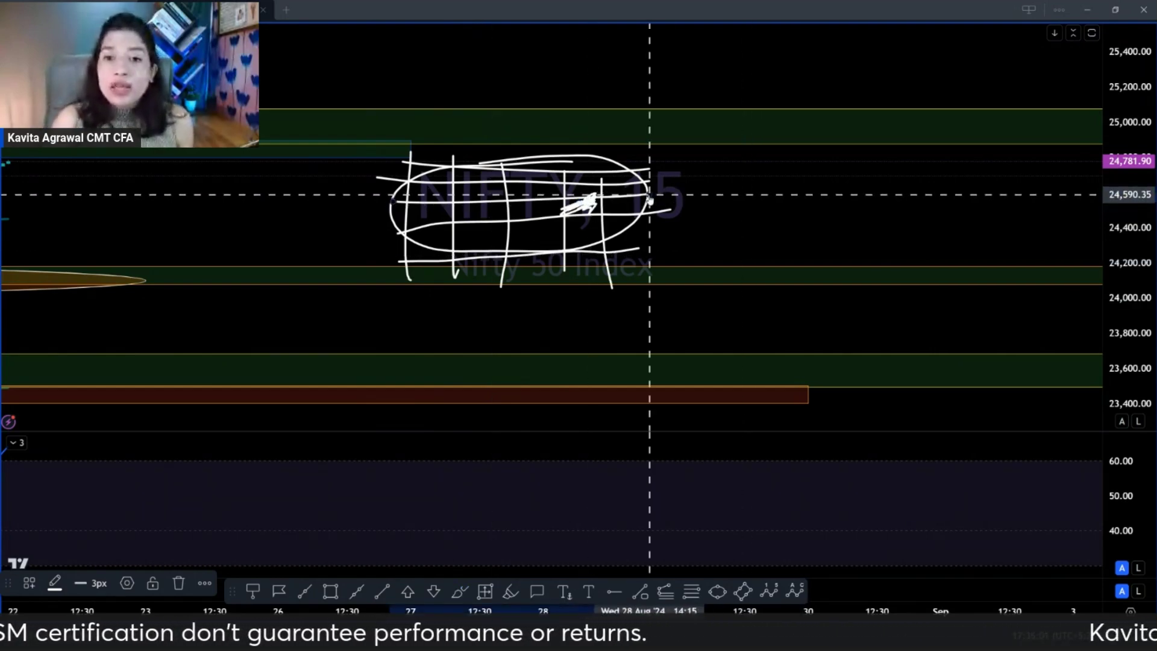
{"action": "key", "text": "Delete"}
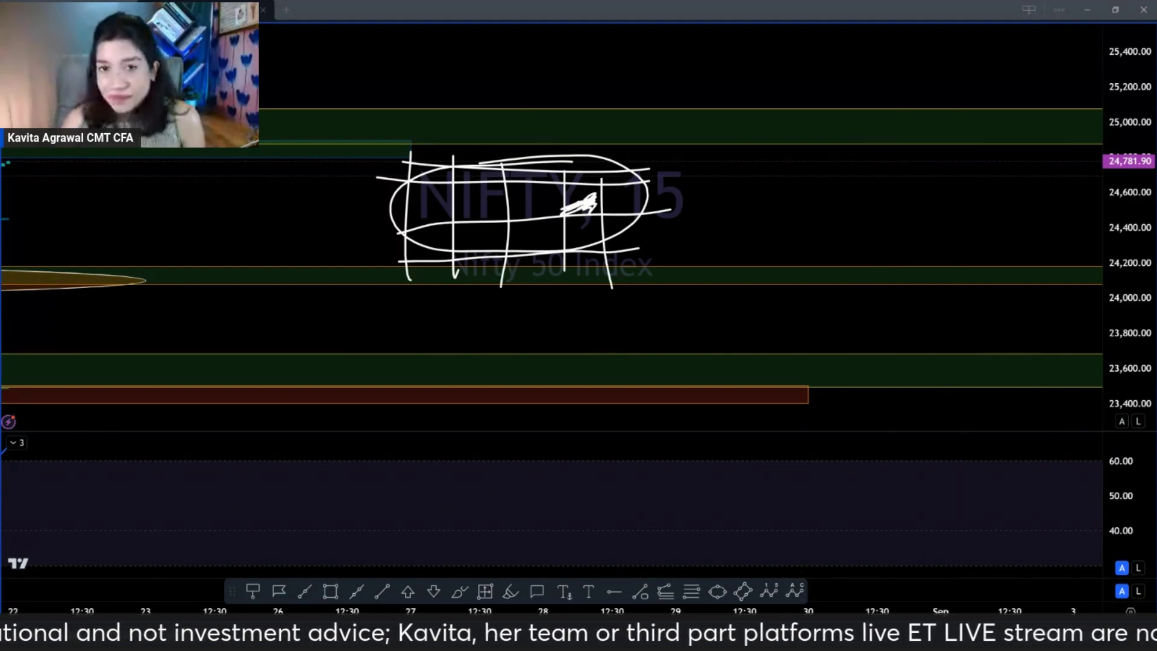
{"action": "left_click", "coordinate": [653, 284]}
Step: Examine the RSI divergences on the NIFTY 75-minute chart, especially those from June to August 2024
{"action": "scroll", "coordinate": [654, 286], "scroll_direction": "down", "scroll_amount": 10}
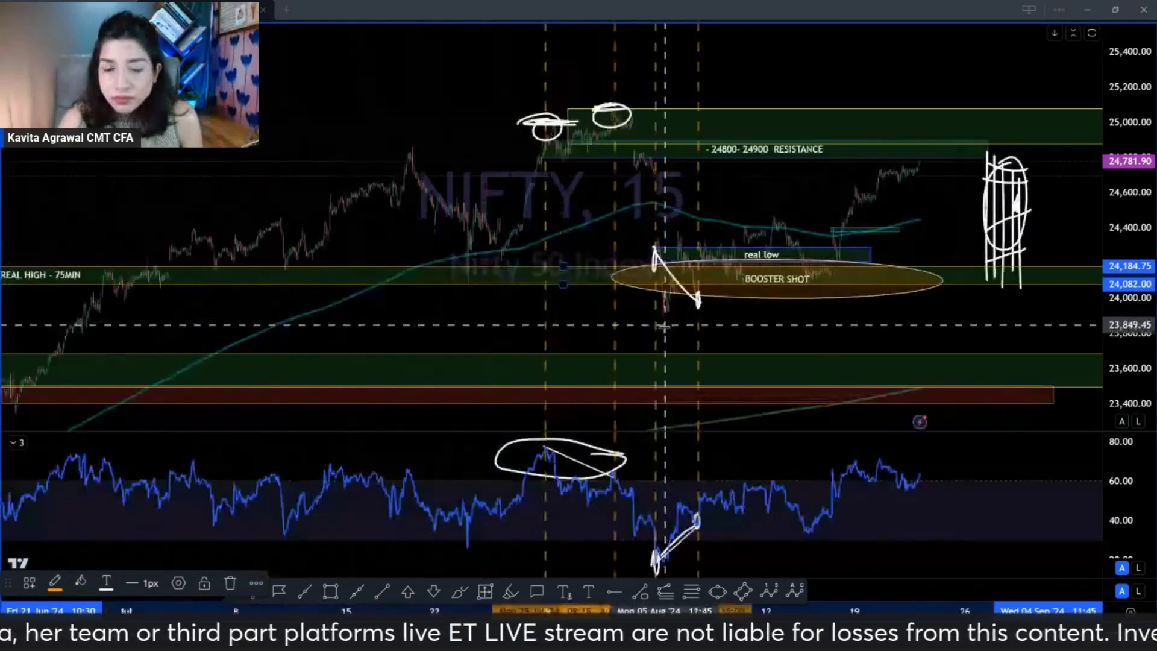
{"action": "scroll", "coordinate": [666, 324], "scroll_direction": "down", "scroll_amount": 3}
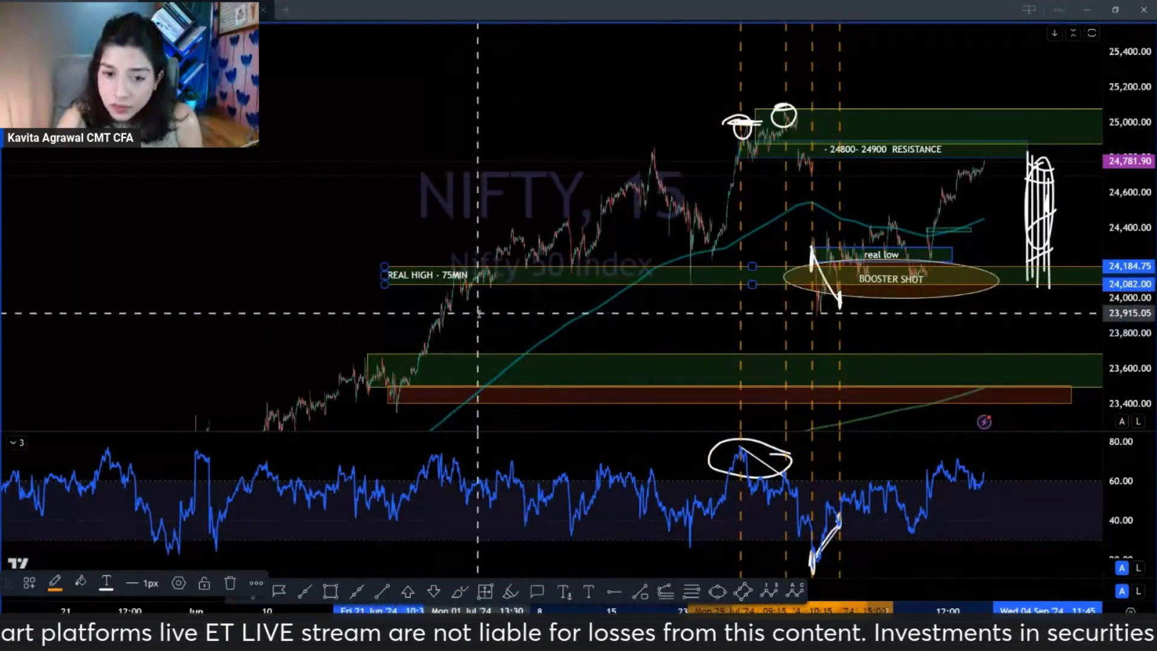
{"action": "key", "text": "Tab"}
{"action": "scroll", "coordinate": [529, 354], "scroll_direction": "up", "scroll_amount": 10}
{"action": "scroll", "coordinate": [622, 293], "scroll_direction": "down", "scroll_amount": 5}
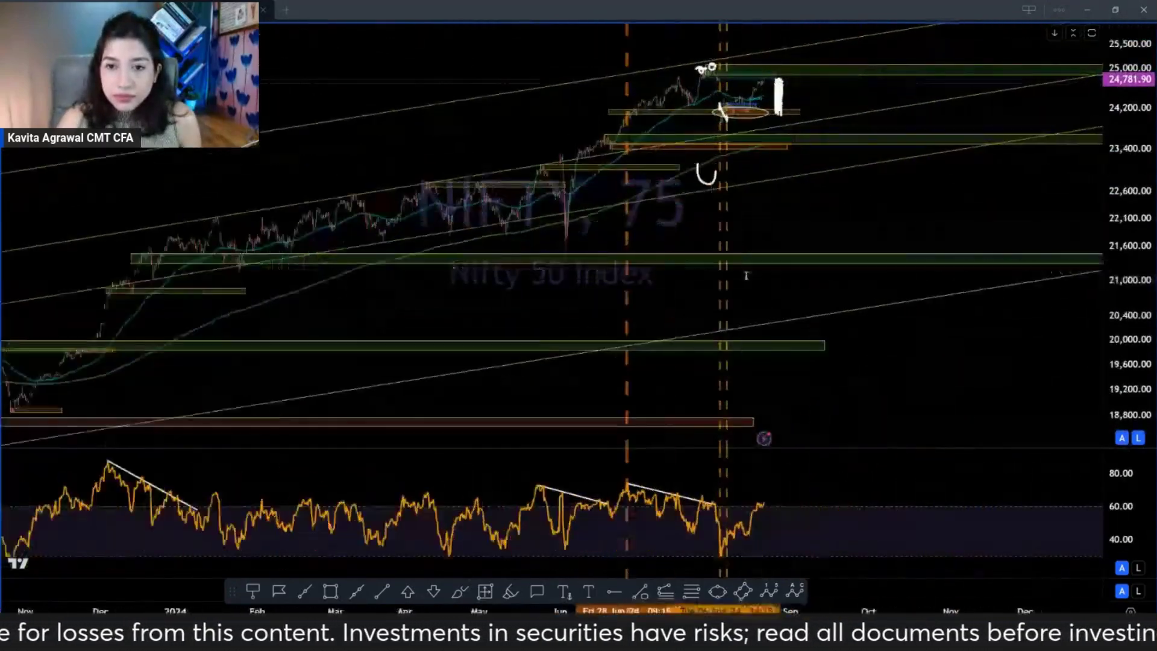
{"action": "scroll", "coordinate": [746, 274], "scroll_direction": "up", "scroll_amount": 5}
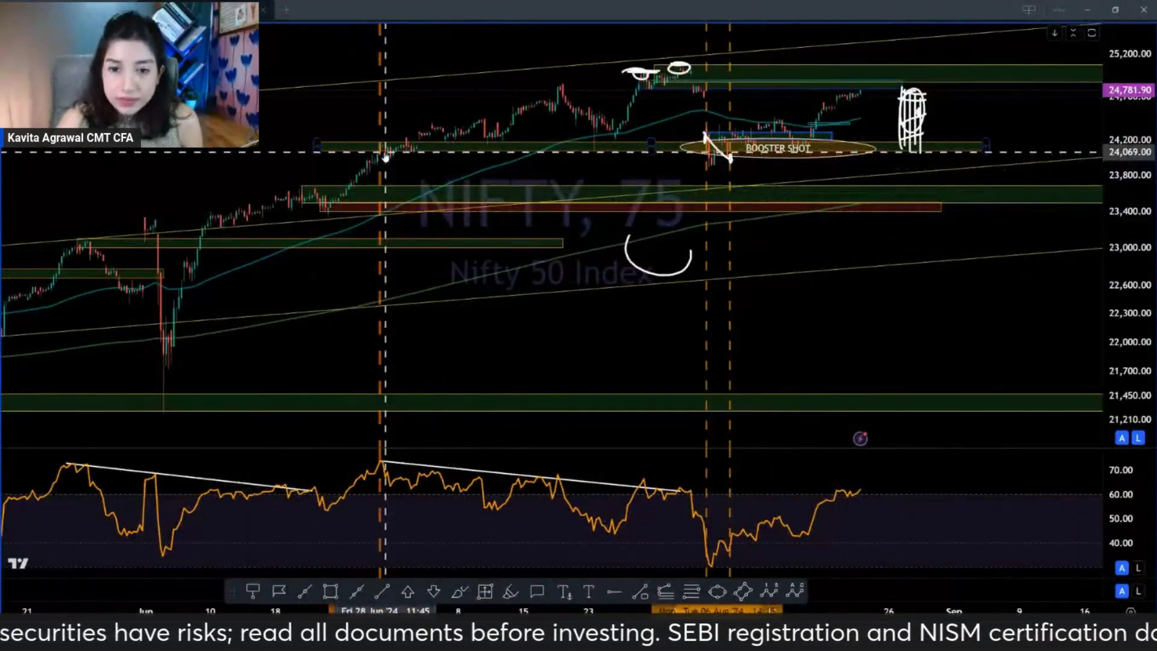
{"action": "scroll", "coordinate": [679, 172], "scroll_direction": "up", "scroll_amount": 3}
{"action": "scroll", "coordinate": [679, 172], "scroll_direction": "down", "scroll_amount": 4}
Step: Return to the NIFTY 15-minute chart and examine price and RSI from July to late August 2024
{"action": "key", "text": "Tab"}
{"action": "scroll", "coordinate": [700, 262], "scroll_direction": "up", "scroll_amount": 5}
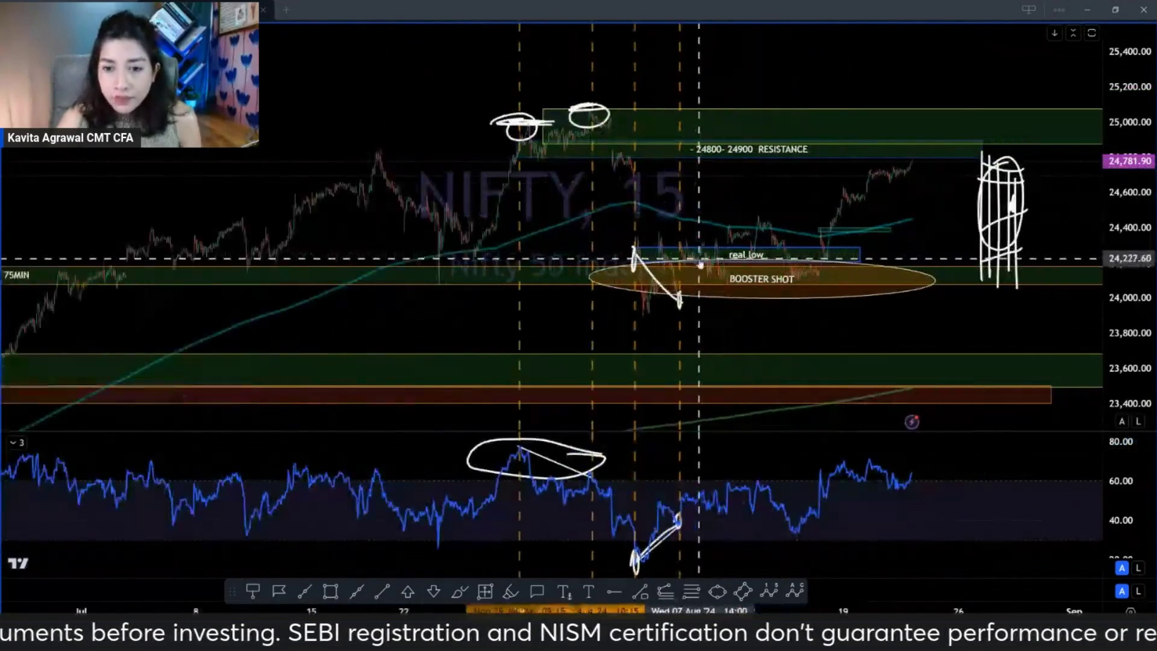
{"action": "scroll", "coordinate": [519, 247], "scroll_direction": "up", "scroll_amount": 3}
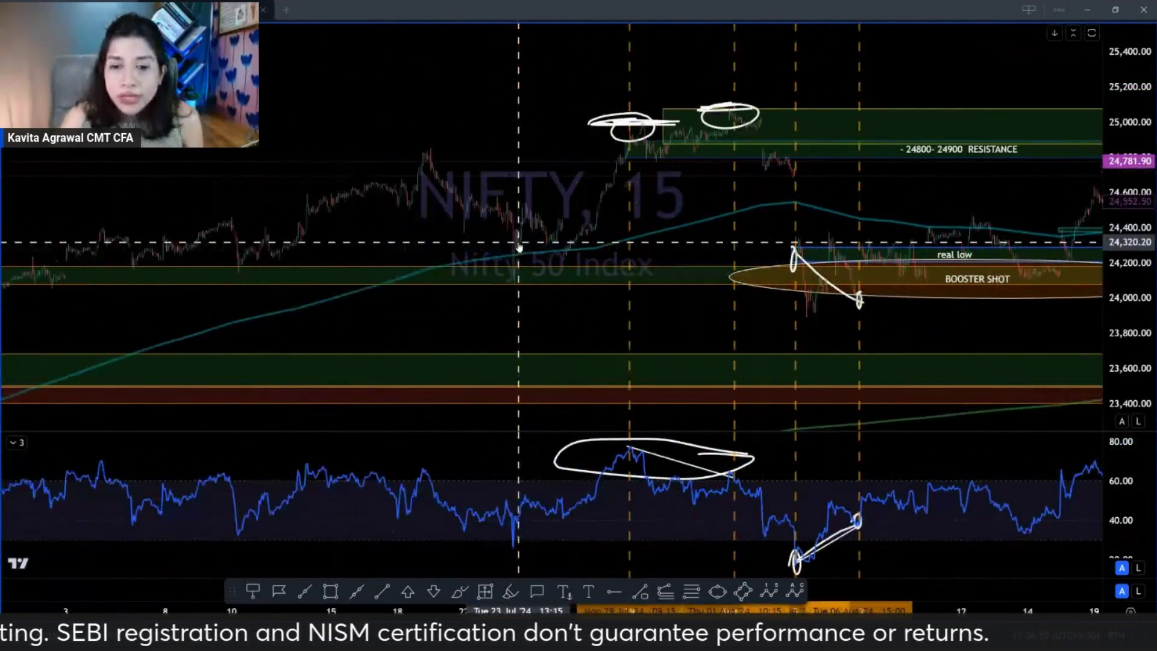
{"action": "scroll", "coordinate": [518, 244], "scroll_direction": "up", "scroll_amount": 5}
{"action": "scroll", "coordinate": [516, 241], "scroll_direction": "down", "scroll_amount": 5}
{"action": "left_click_drag", "start_coordinate": [770, 170], "coordinate": [480, 178]}
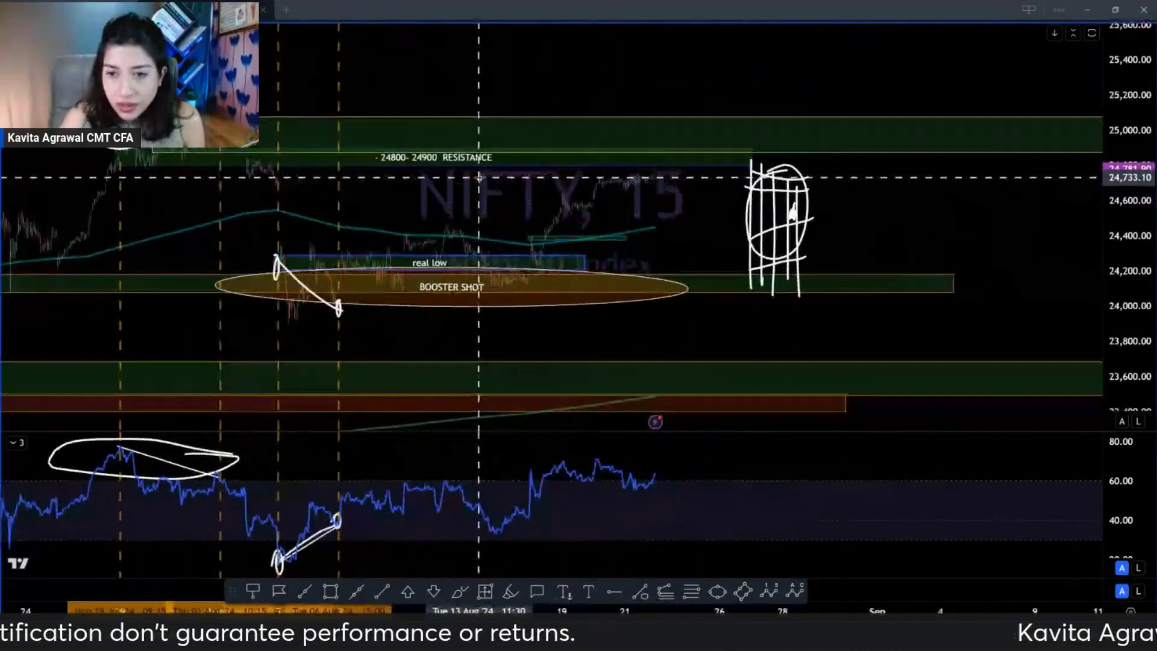
{"action": "scroll", "coordinate": [514, 191], "scroll_direction": "up", "scroll_amount": 5}
{"action": "scroll", "coordinate": [489, 199], "scroll_direction": "down", "scroll_amount": 2}
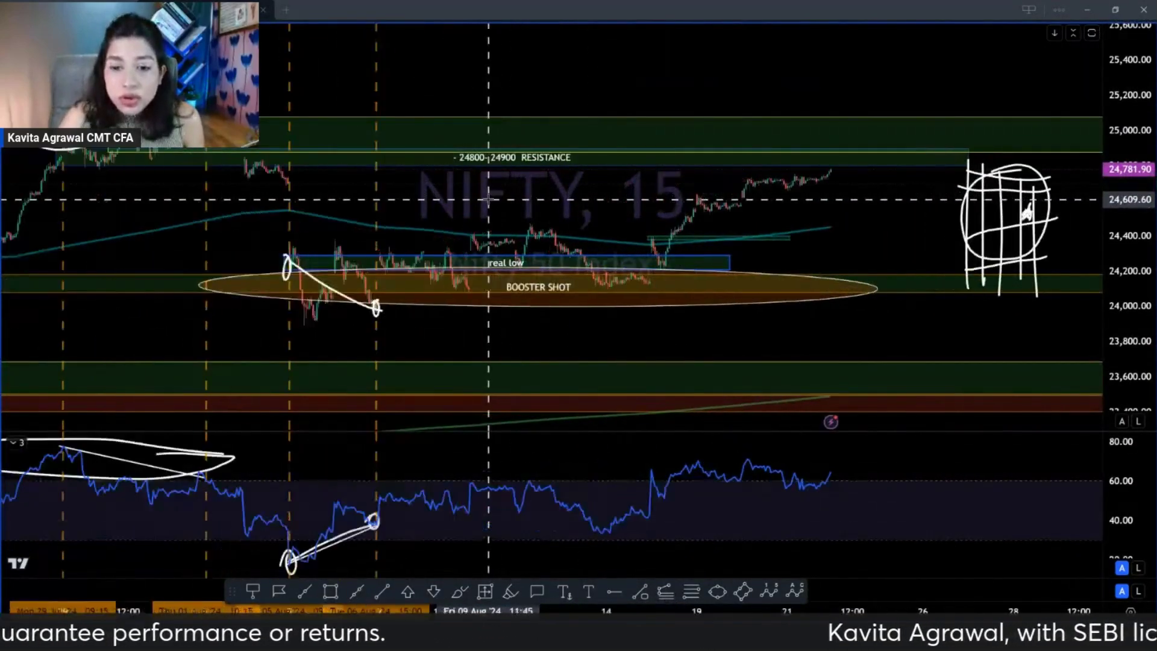
Step: Move the end of the rising RSI trendline from the 6 August low to the RSI low at 14 August 2024, 10:15
{"action": "scroll", "coordinate": [488, 199], "scroll_direction": "down", "scroll_amount": 1}
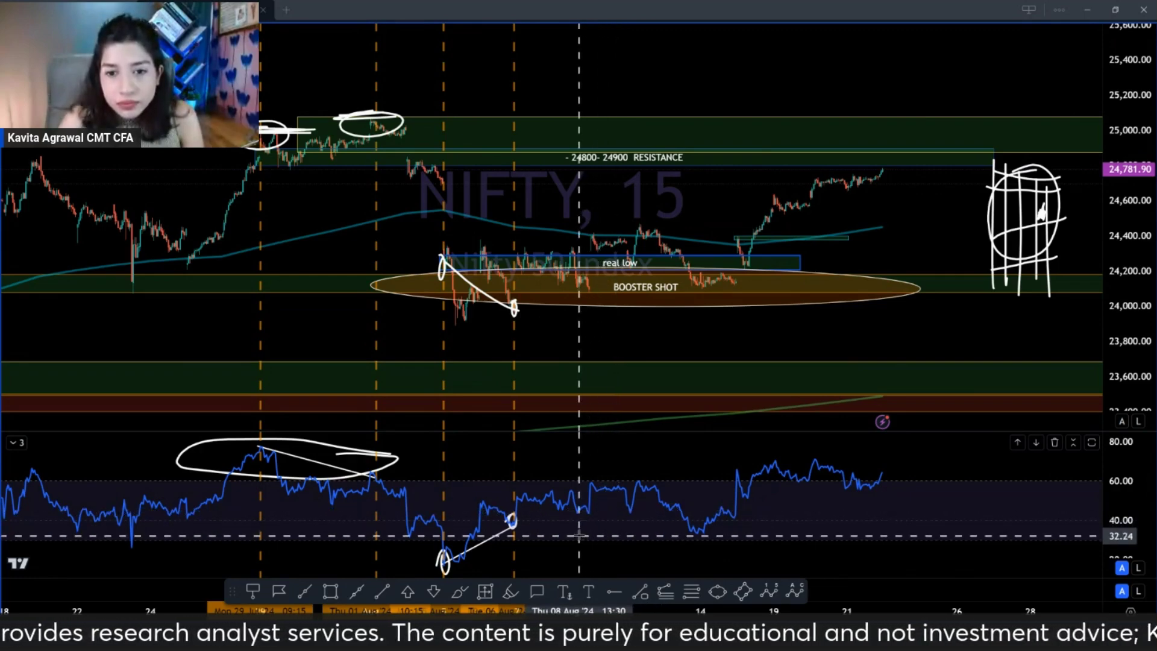
{"action": "left_click", "coordinate": [512, 523]}
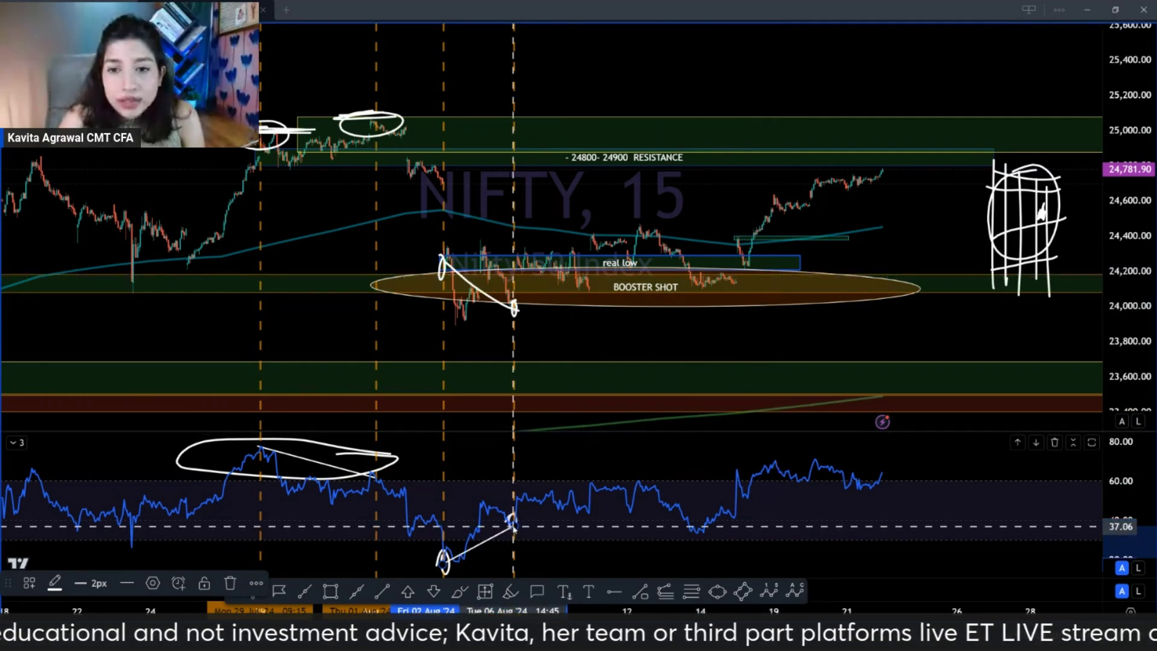
{"action": "mouse_move", "coordinate": [513, 526]}
{"action": "left_mouse_down"}
{"action": "mouse_move", "coordinate": [721, 526]}
{"action": "mouse_move", "coordinate": [706, 533]}
{"action": "left_mouse_up"}
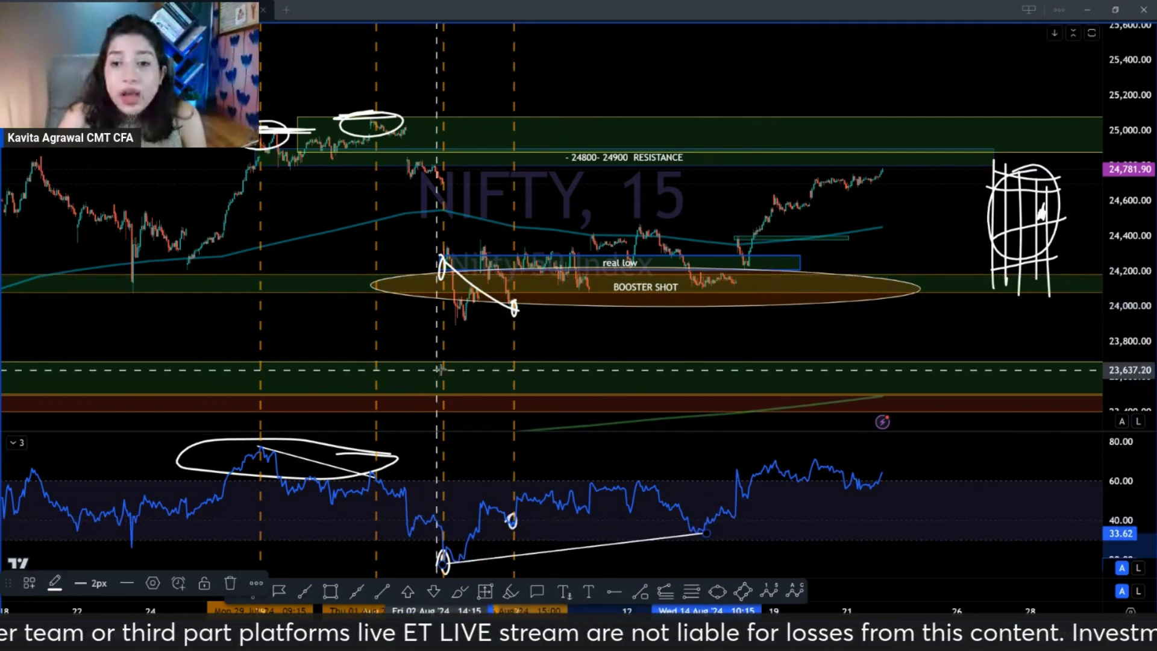
Step: Brush three consecutive arcs over the NIFTY price swings between 5 and 14 August 2024
{"action": "left_click", "coordinate": [458, 591]}
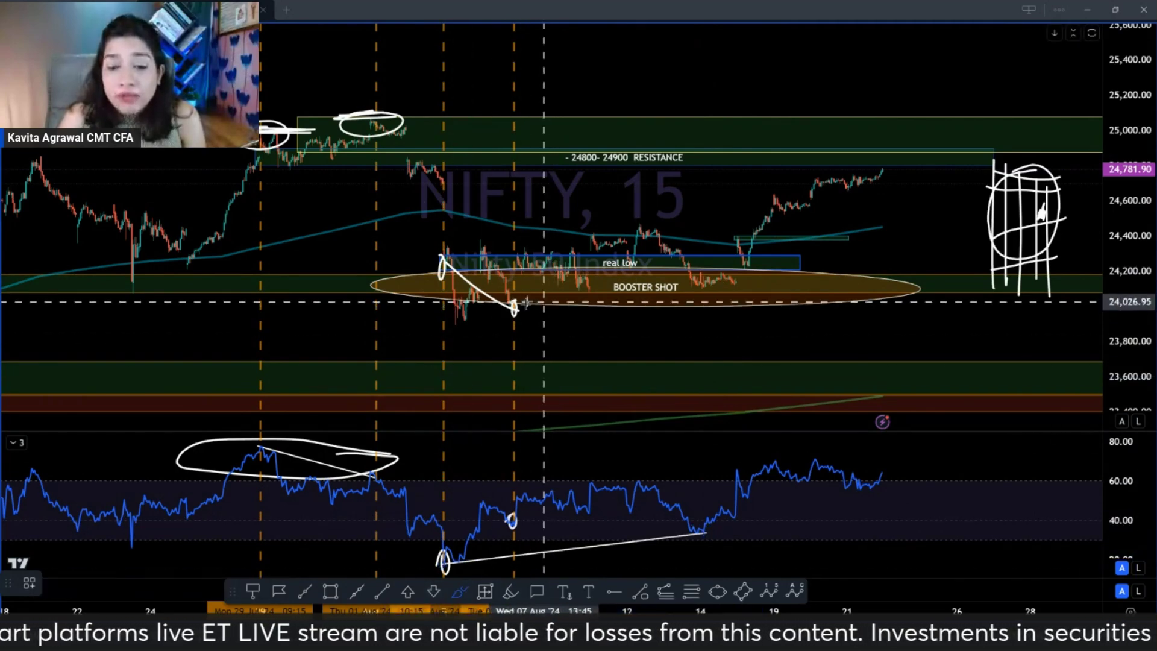
{"action": "scroll", "coordinate": [515, 341], "scroll_direction": "up", "scroll_amount": 2}
{"action": "mouse_move", "coordinate": [439, 315]}
{"action": "left_mouse_down"}
{"action": "mouse_move", "coordinate": [468, 247]}
{"action": "mouse_move", "coordinate": [510, 304]}
{"action": "mouse_move", "coordinate": [572, 262]}
{"action": "mouse_move", "coordinate": [597, 295]}
{"action": "mouse_move", "coordinate": [675, 244]}
{"action": "mouse_move", "coordinate": [704, 291]}
{"action": "left_mouse_up"}
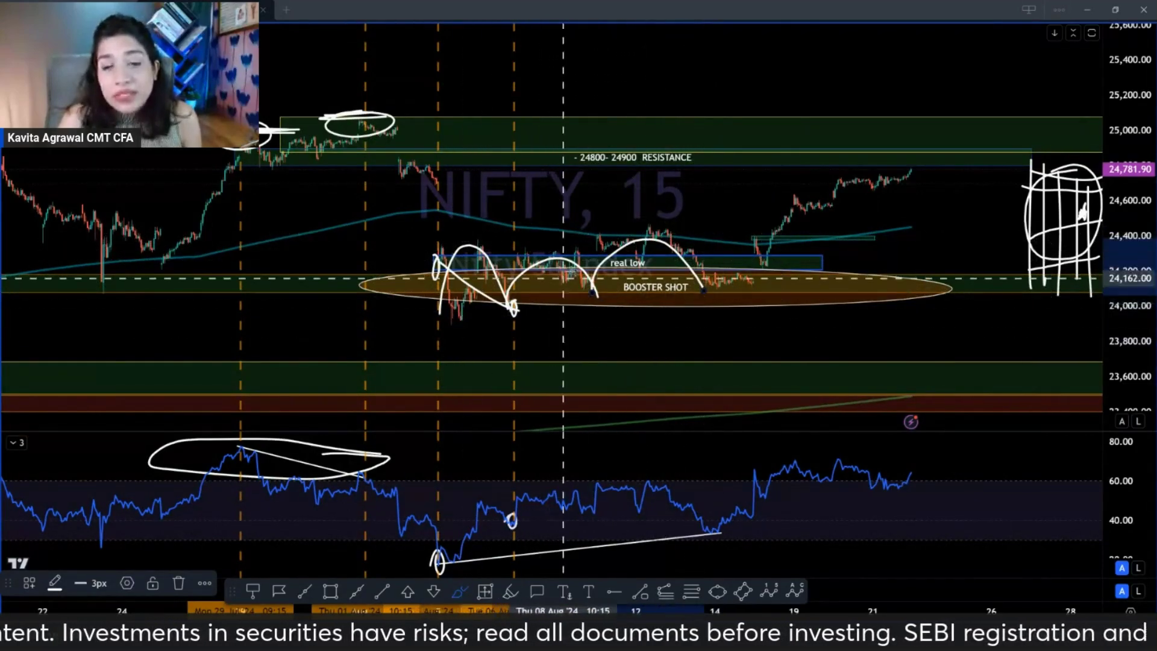
{"action": "scroll", "coordinate": [572, 345], "scroll_direction": "down", "scroll_amount": 3}
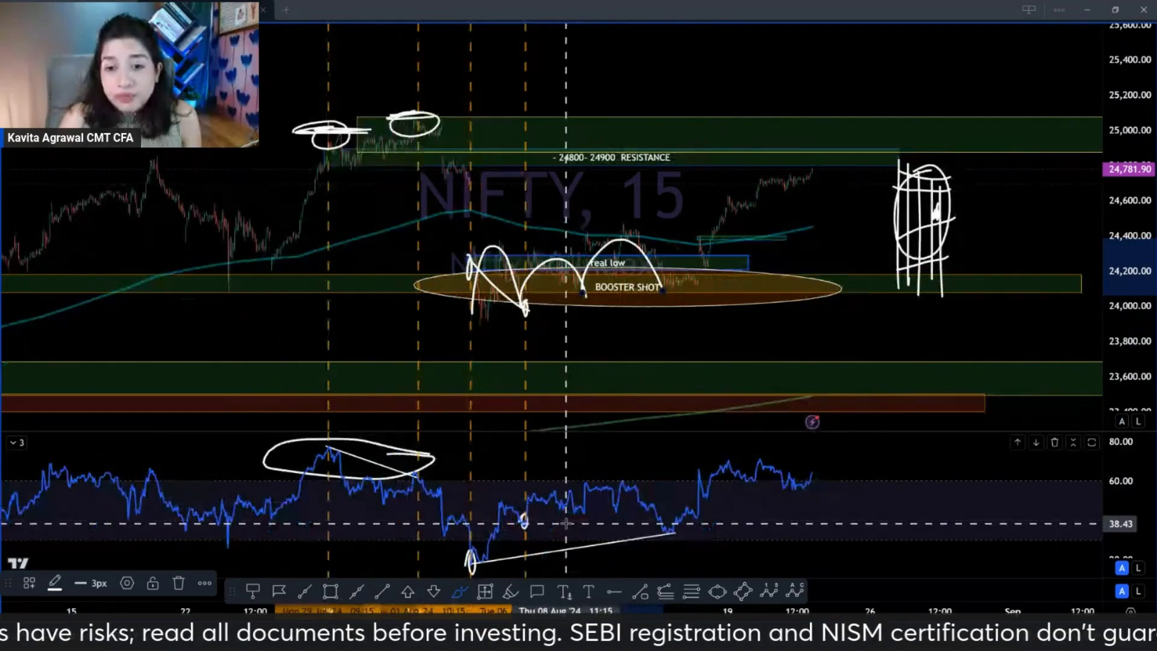
{"action": "key", "text": "Escape"}
Step: Move the rising RSI trendline's end to 7 August 2024, 10:00, and draw a second one from 5 August, 10:15, to 16 August, 12:00
{"action": "left_click_drag", "start_coordinate": [674, 533], "coordinate": [528, 518]}
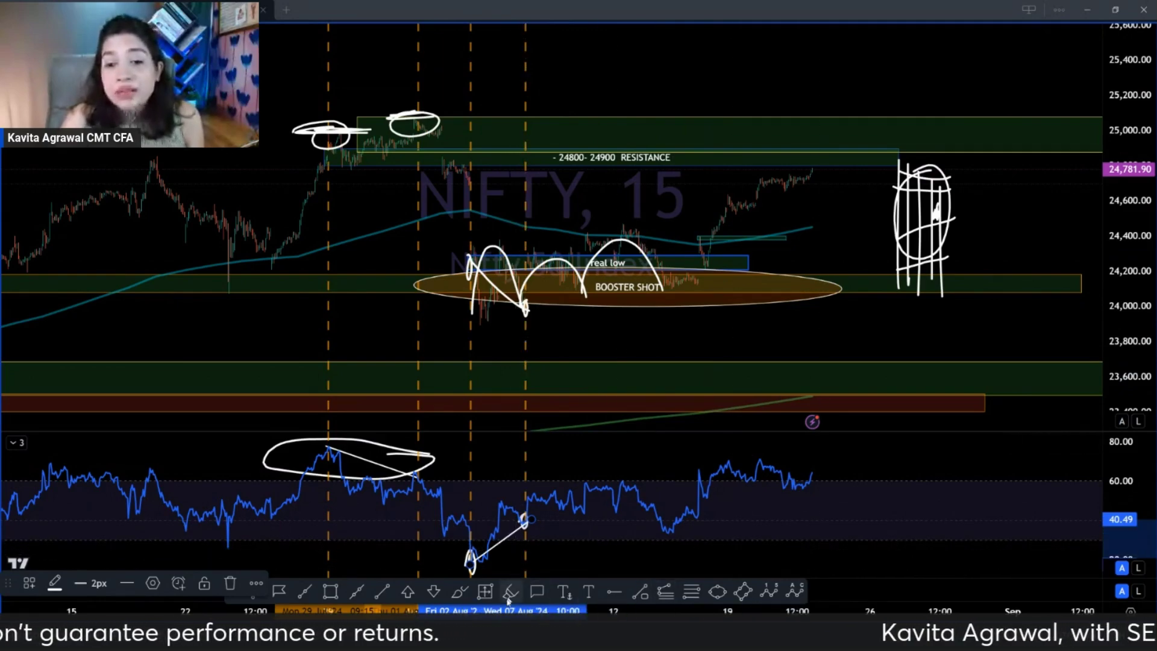
{"action": "left_click", "coordinate": [460, 590]}
{"action": "left_click", "coordinate": [361, 591]}
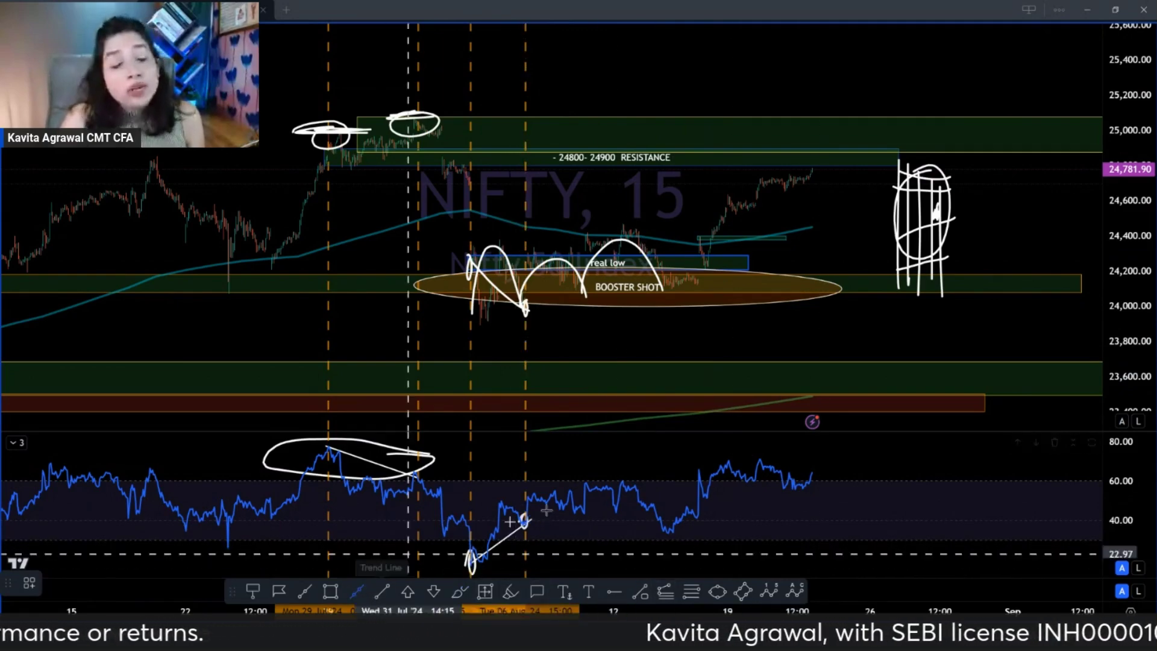
{"action": "left_click", "coordinate": [474, 565]}
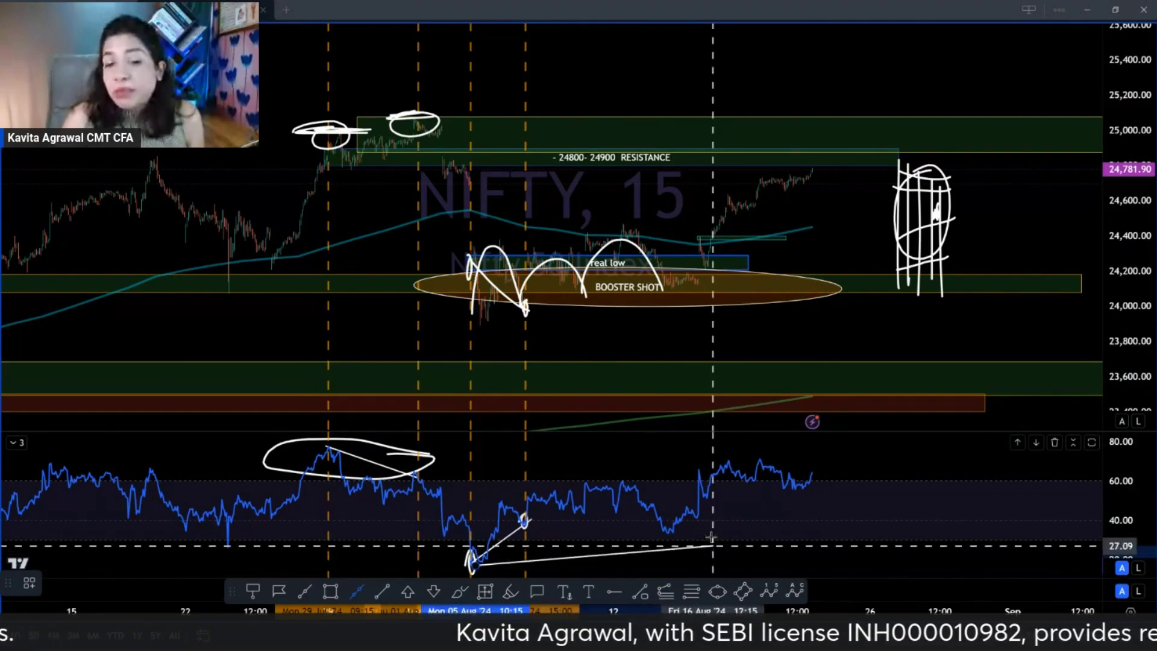
{"action": "left_click", "coordinate": [712, 529]}
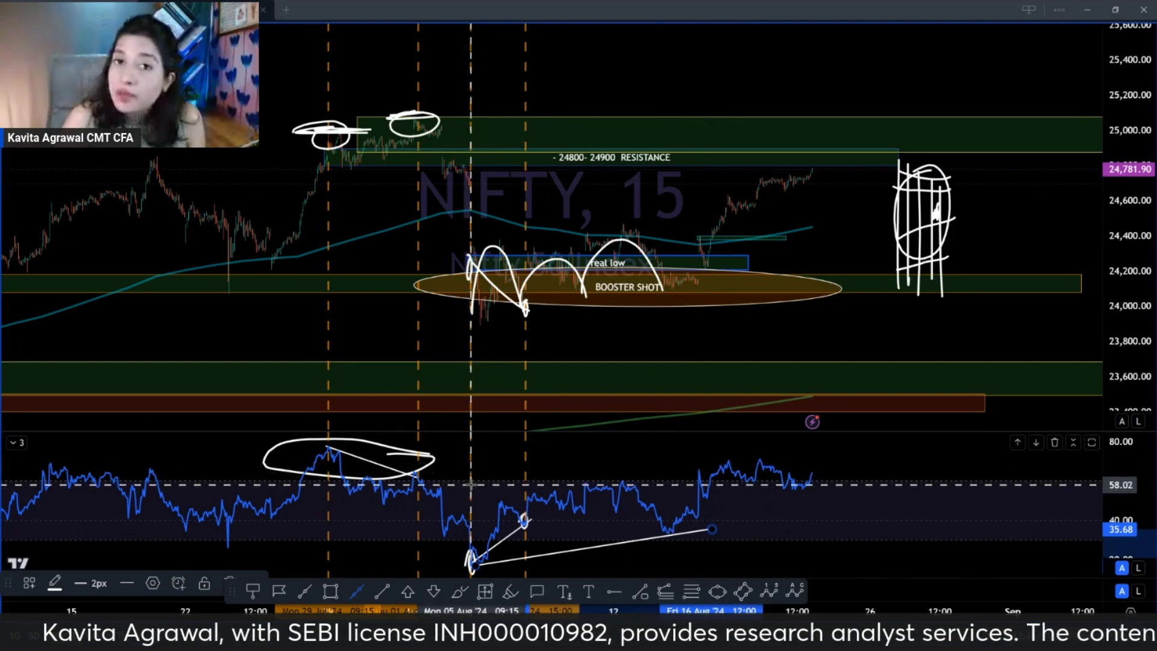
Step: Brush a short mark at the price low where the second arc ends, near 8 August 2024
{"action": "scroll", "coordinate": [451, 529], "scroll_direction": "up", "scroll_amount": 5}
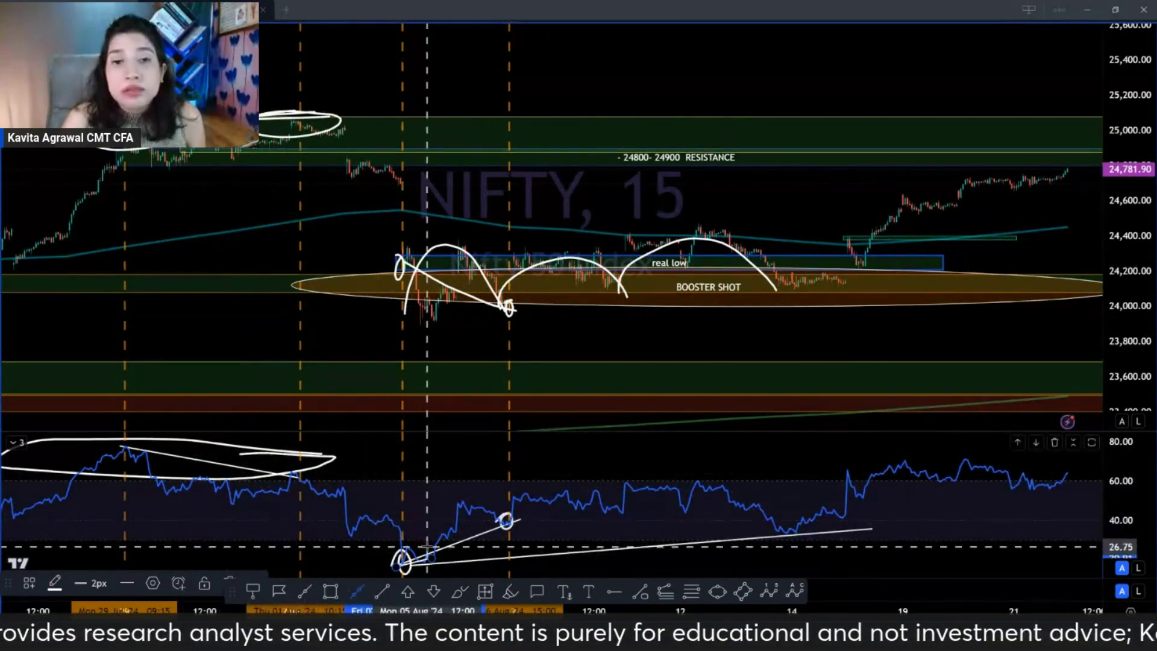
{"action": "scroll", "coordinate": [426, 530], "scroll_direction": "down", "scroll_amount": 3}
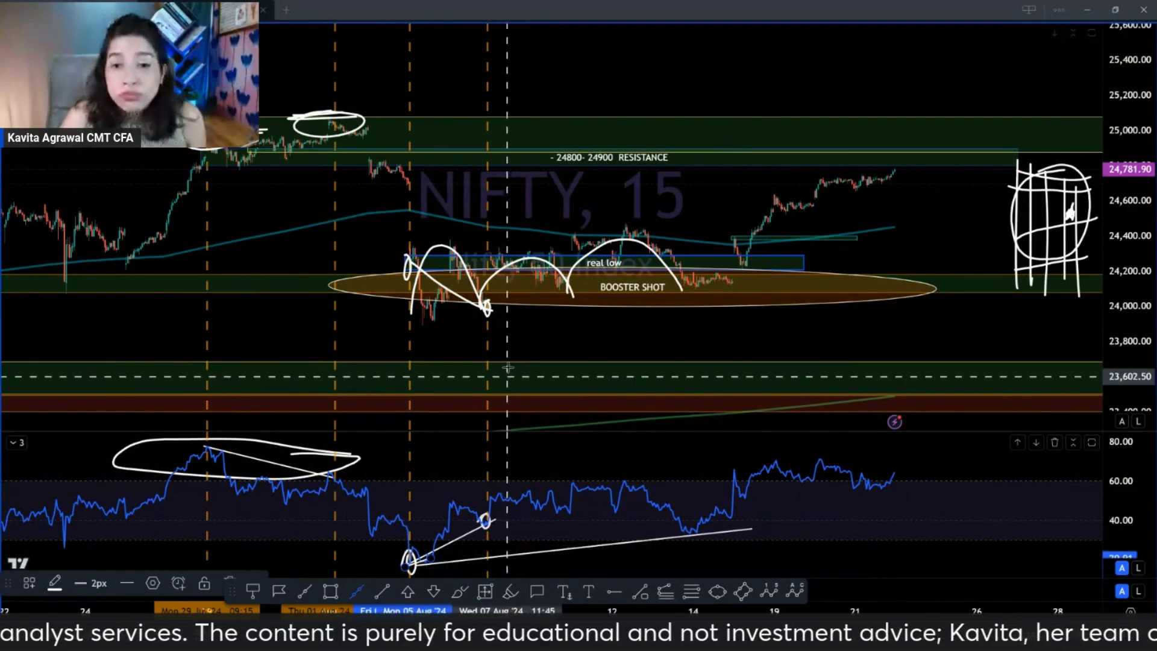
{"action": "left_click", "coordinate": [466, 289]}
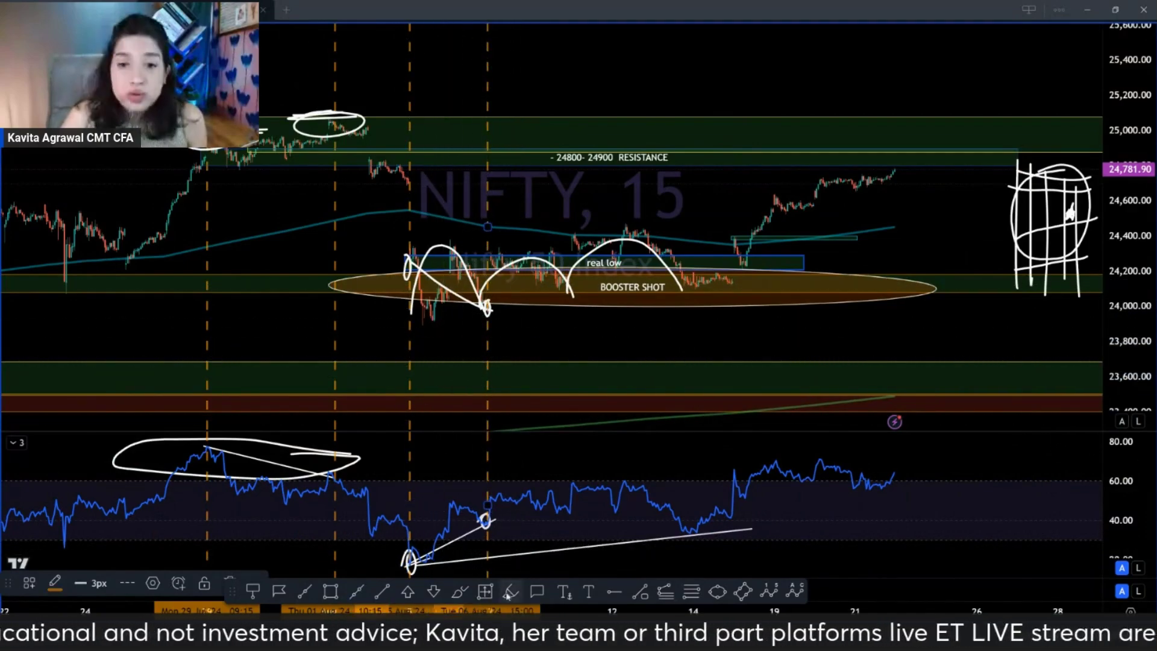
{"action": "left_click", "coordinate": [458, 593]}
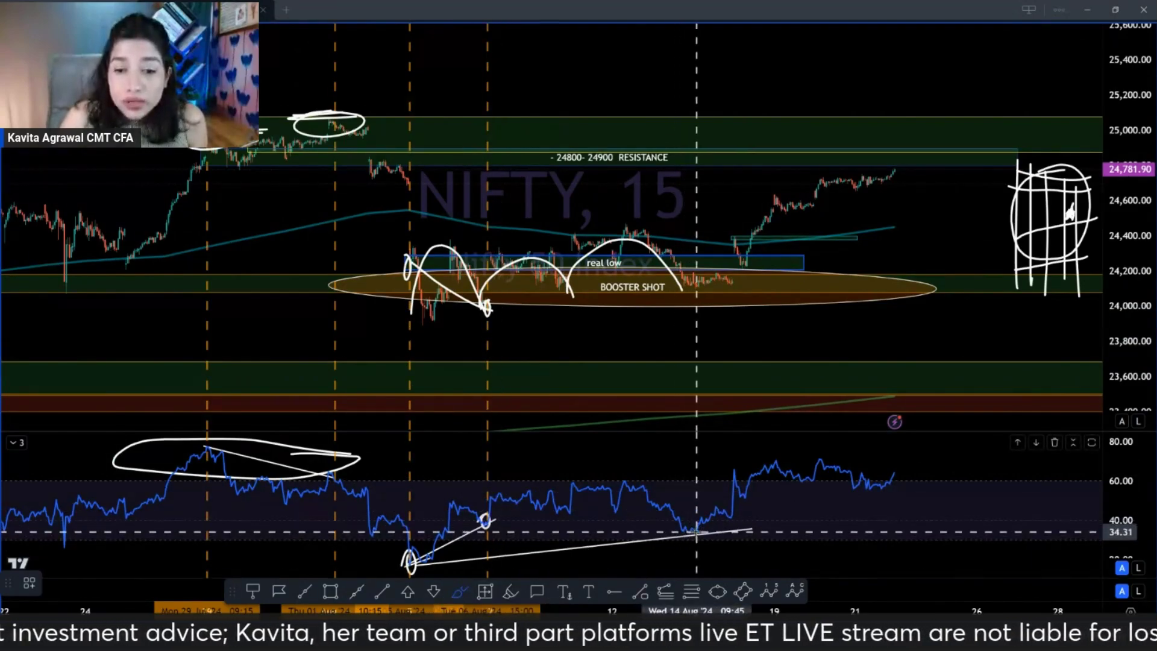
{"action": "left_click_drag", "start_coordinate": [573, 288], "coordinate": [556, 294]}
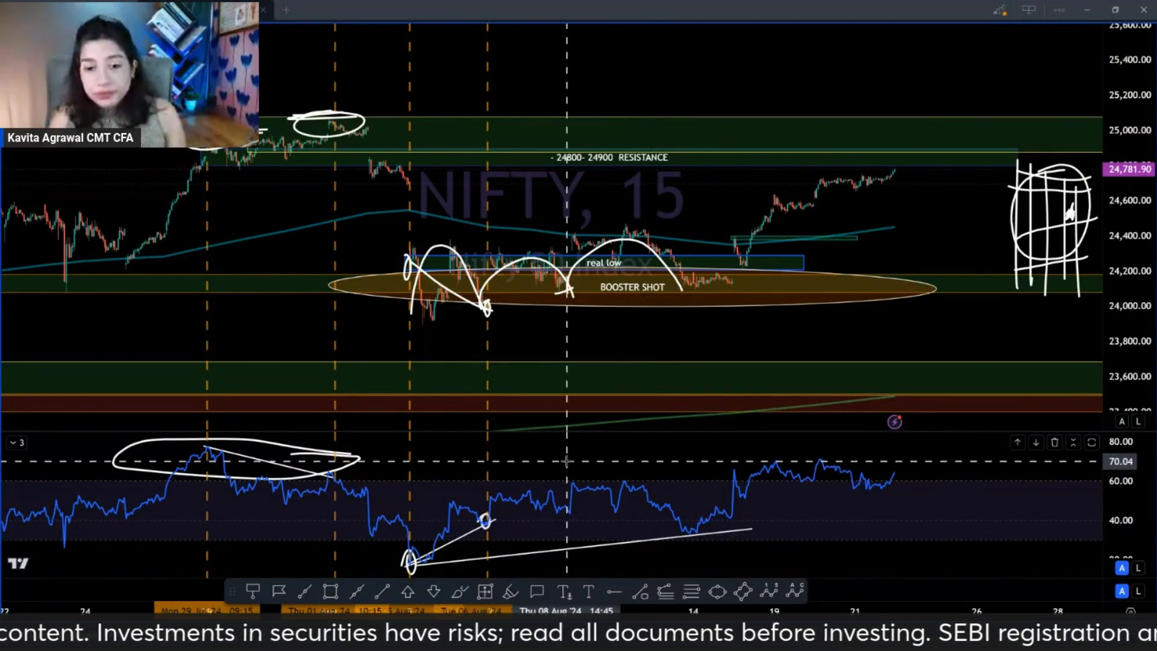
Step: Switch to the NIFTY 75-minute chart and brush a U-shaped curve below the price action around late July 2024
{"action": "key", "text": "Tab"}
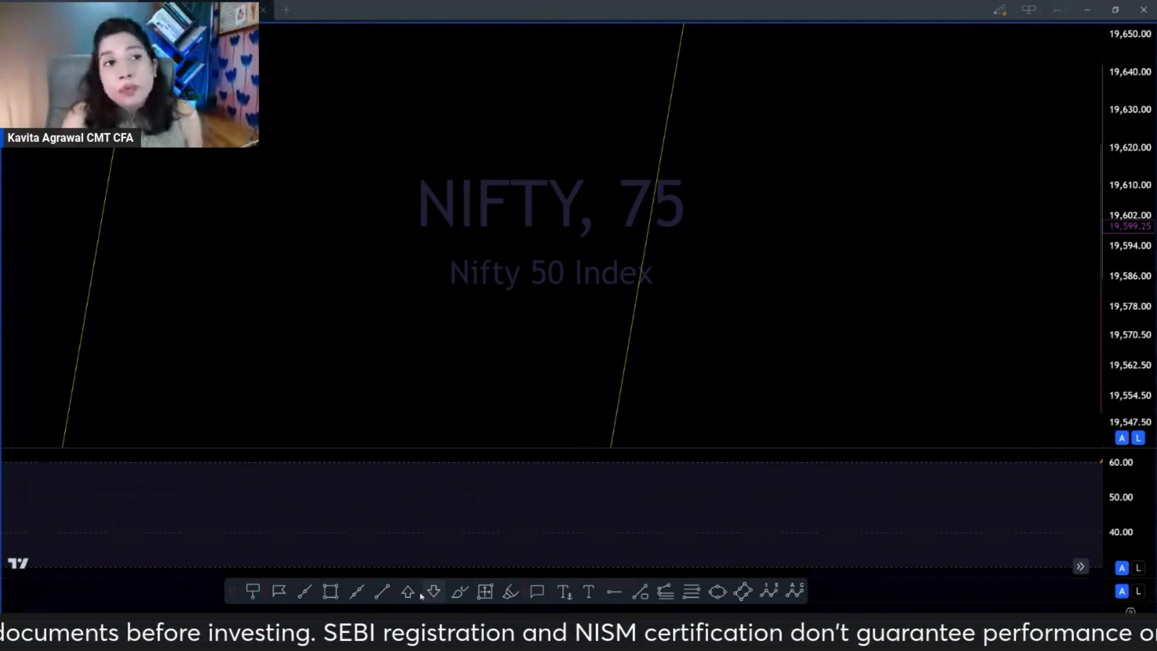
{"action": "left_click", "coordinate": [462, 594]}
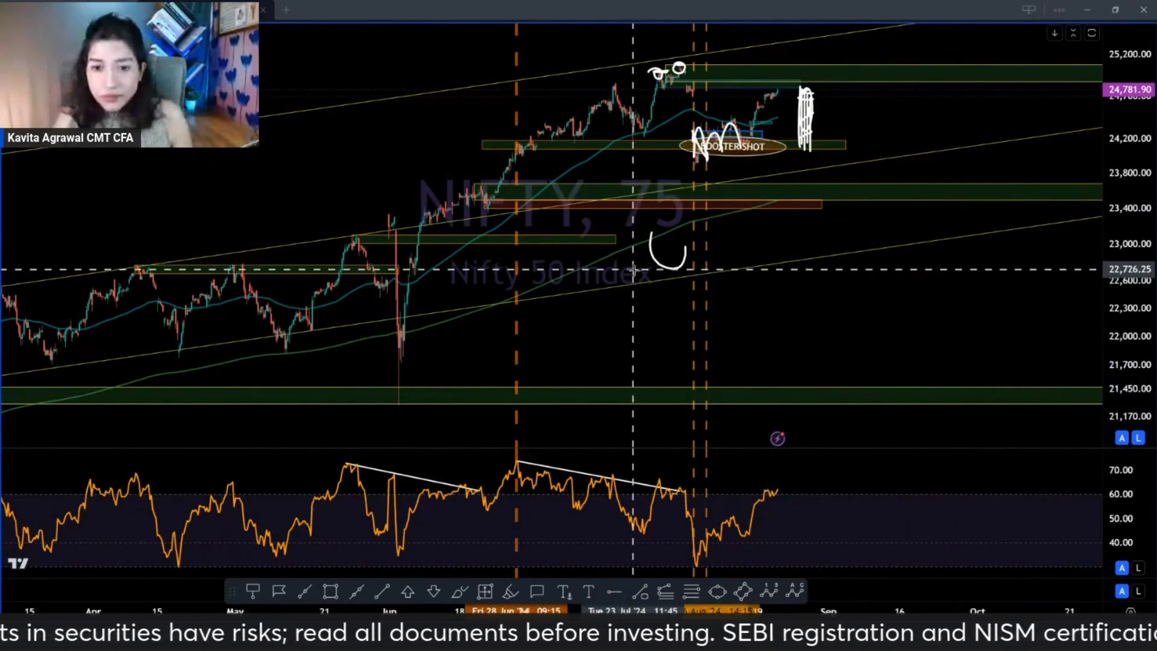
Step: Shorten the falling RSI trendline from the 28 June 2024 high so that it ends at 9 July, 13:00
{"action": "scroll", "coordinate": [652, 342], "scroll_direction": "up", "scroll_amount": 3}
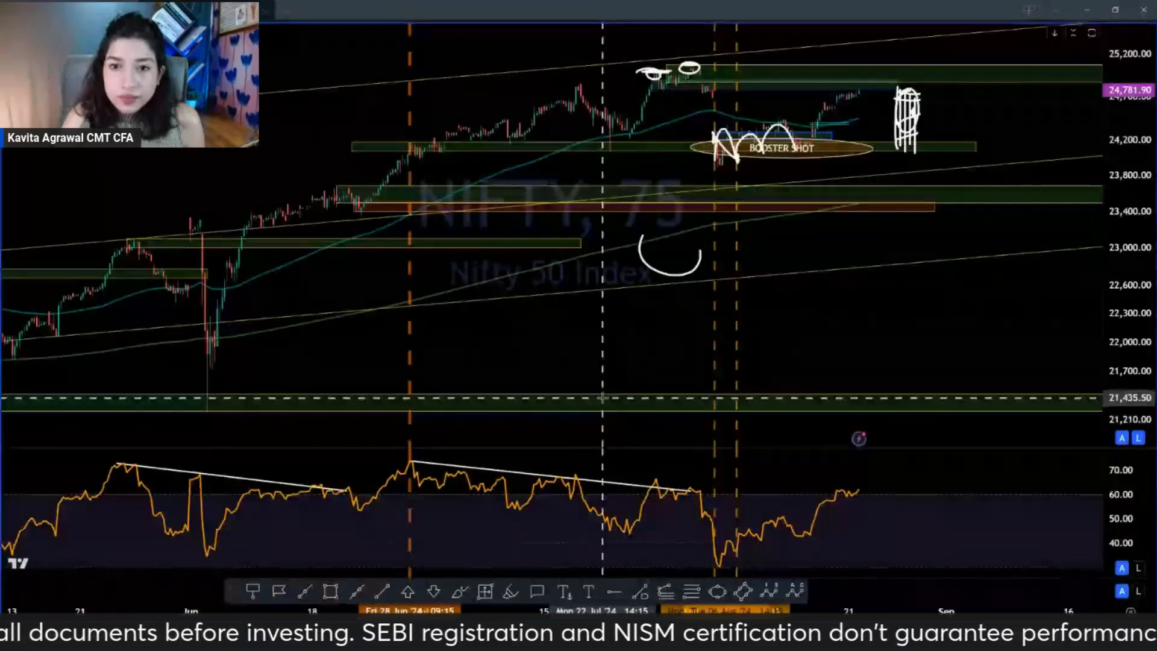
{"action": "scroll", "coordinate": [603, 398], "scroll_direction": "down", "scroll_amount": 3}
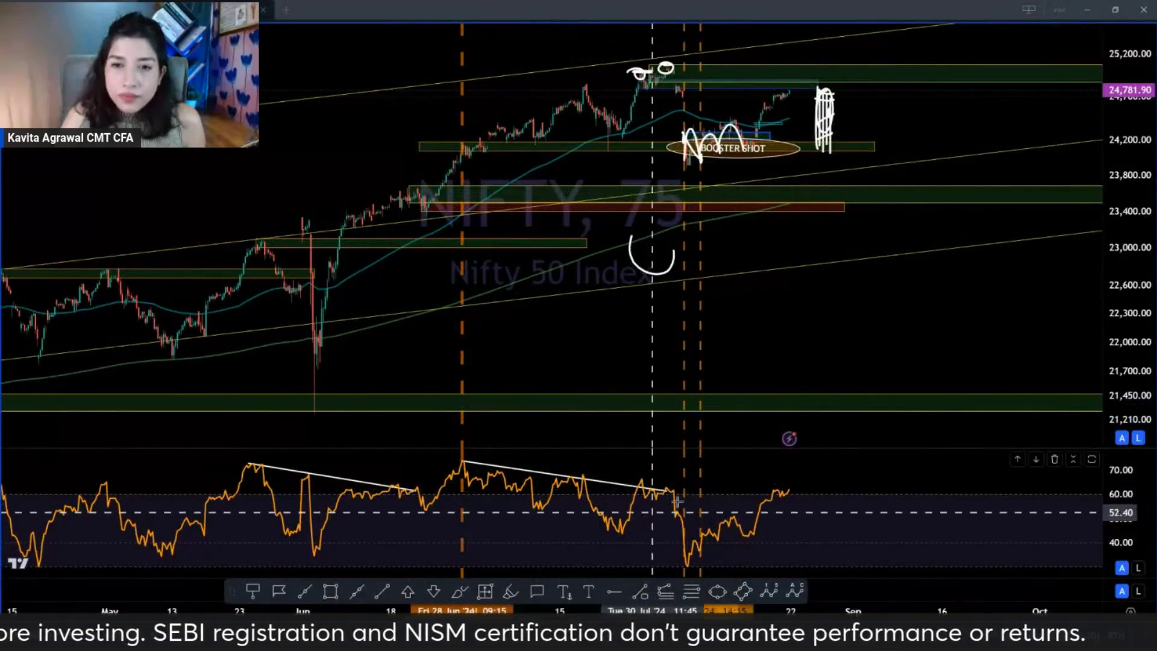
{"action": "left_click_drag", "start_coordinate": [667, 491], "coordinate": [530, 477]}
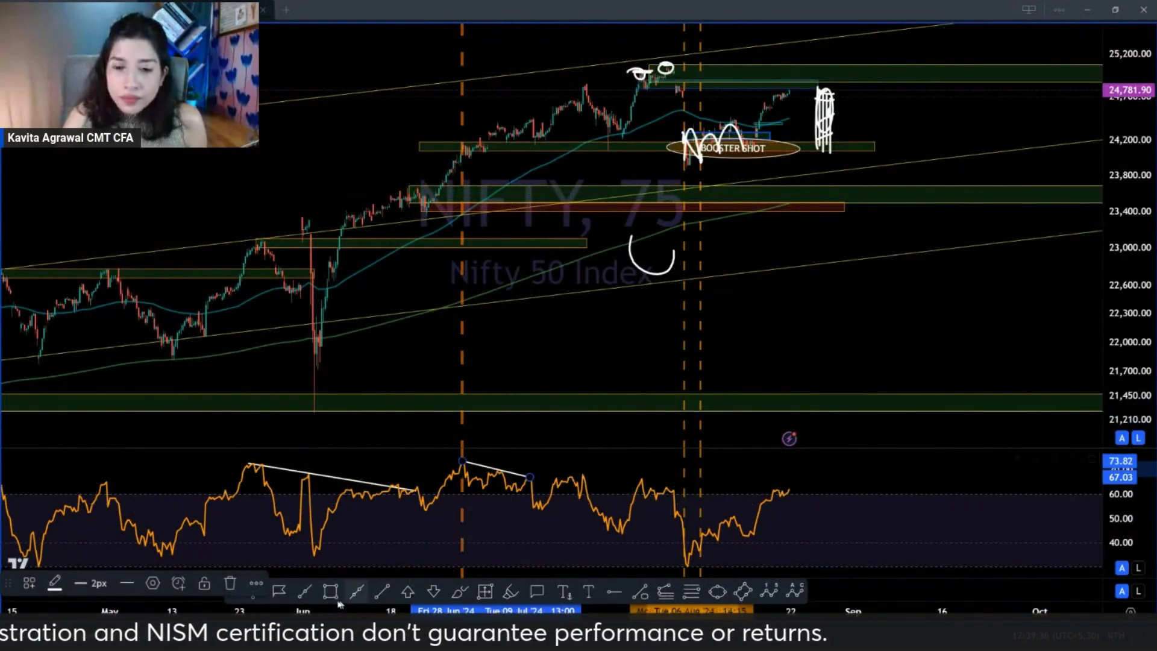
Step: Draw a falling RSI trendline from the 18 July 2024, 11:45 high to 1 August, 10:30
{"action": "left_click", "coordinate": [358, 592]}
{"action": "left_click", "coordinate": [583, 477]}
{"action": "left_click", "coordinate": [668, 491]}
Step: Draw a rising trendline on price and a falling one on RSI, both from 28 June to about 10 July 2024
{"action": "scroll", "coordinate": [525, 543], "scroll_direction": "down", "scroll_amount": 2}
{"action": "scroll", "coordinate": [464, 528], "scroll_direction": "up", "scroll_amount": 3}
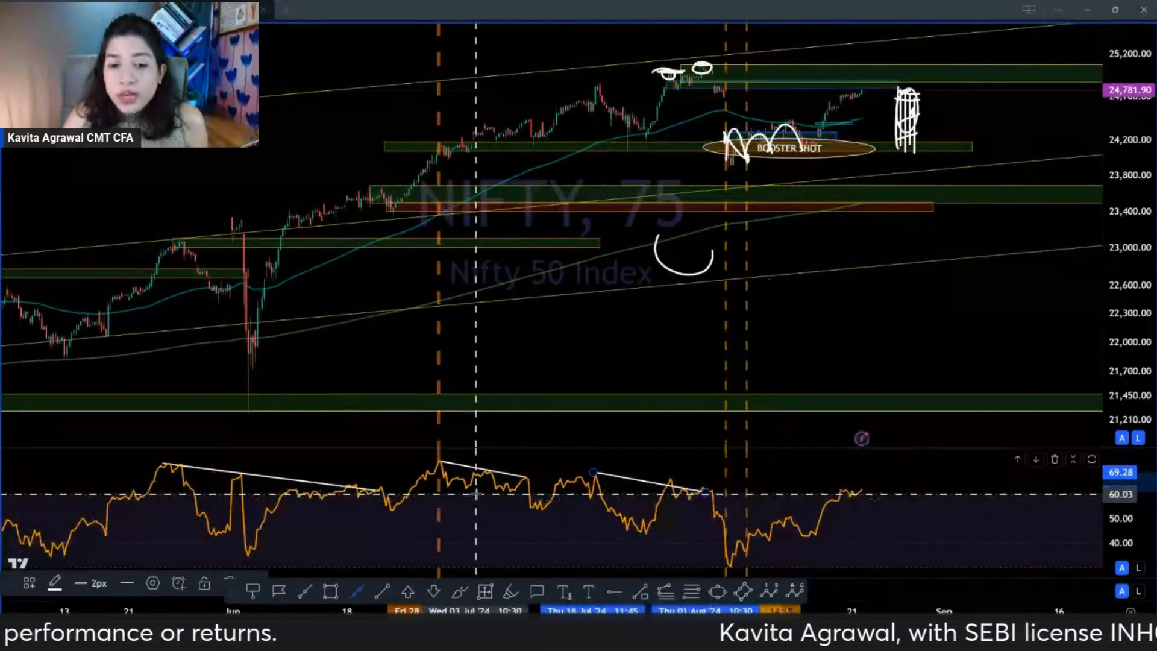
{"action": "left_click", "coordinate": [443, 147]}
{"action": "left_click", "coordinate": [534, 120]}
{"action": "left_click", "coordinate": [439, 463]}
{"action": "left_click", "coordinate": [528, 481]}
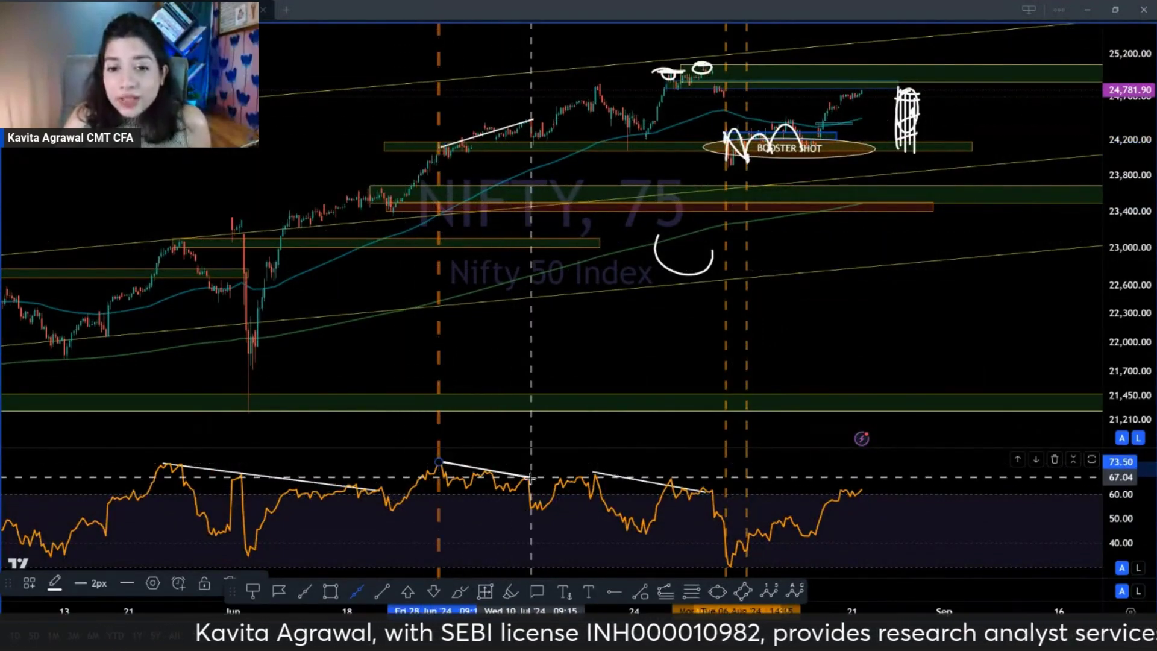
{"action": "left_click", "coordinate": [545, 125]}
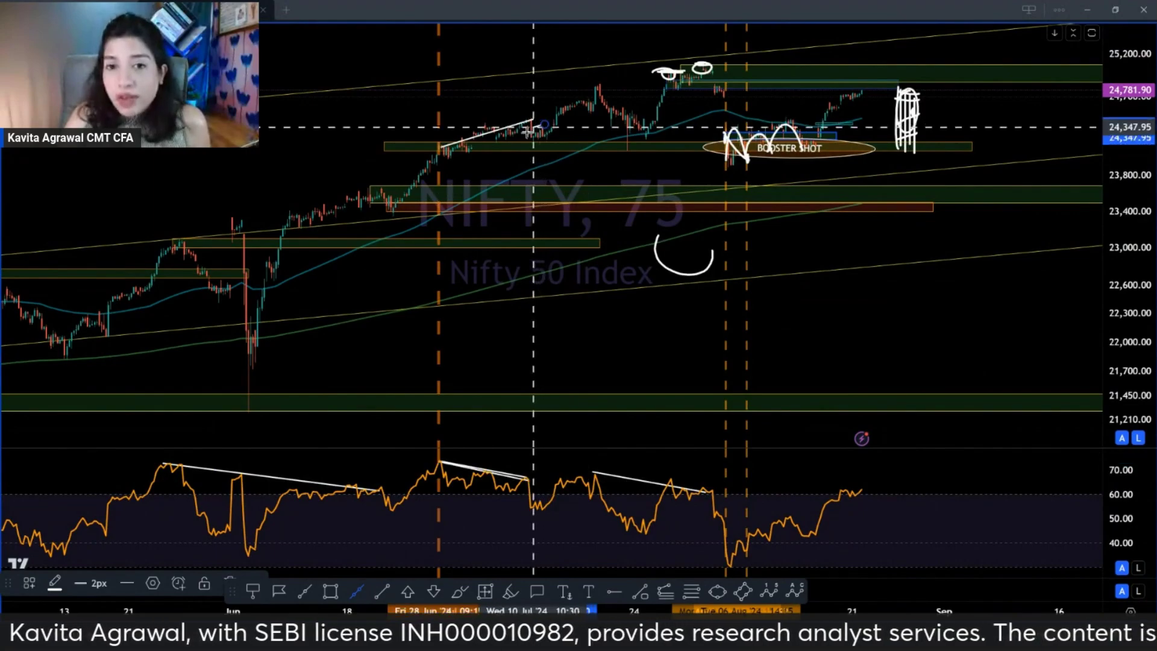
{"action": "key", "text": "Escape"}
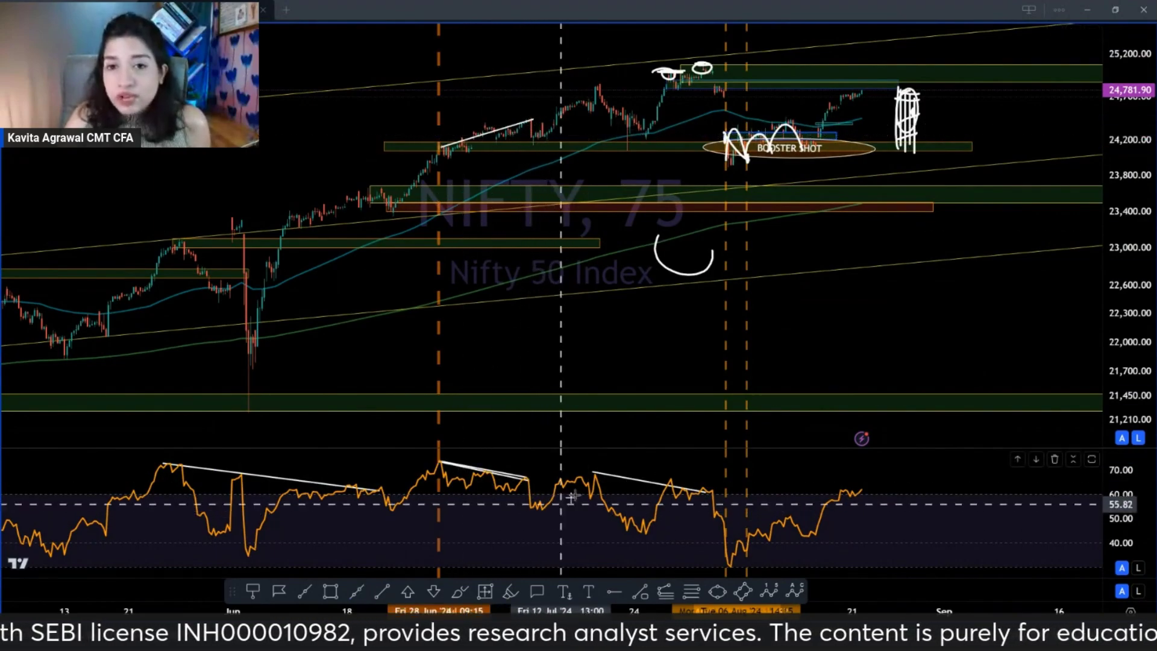
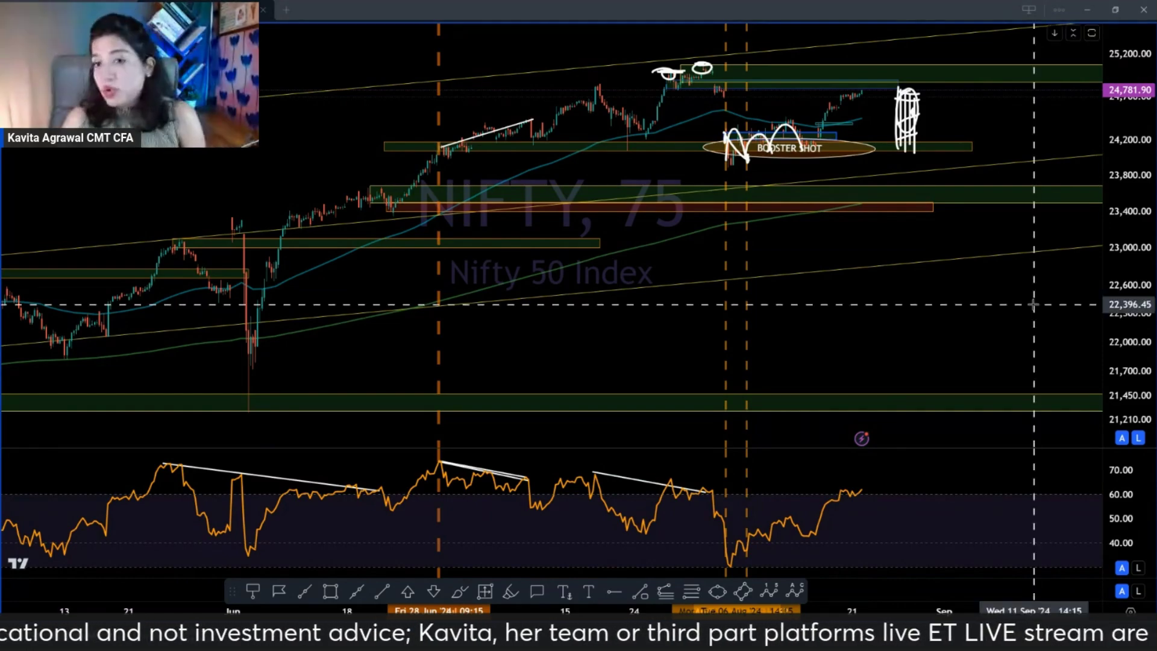
Step: Search the stocks for POONA and open the NSE chart of POONAWALLA FINCORP LTD
{"action": "type", "text": "POONA"}
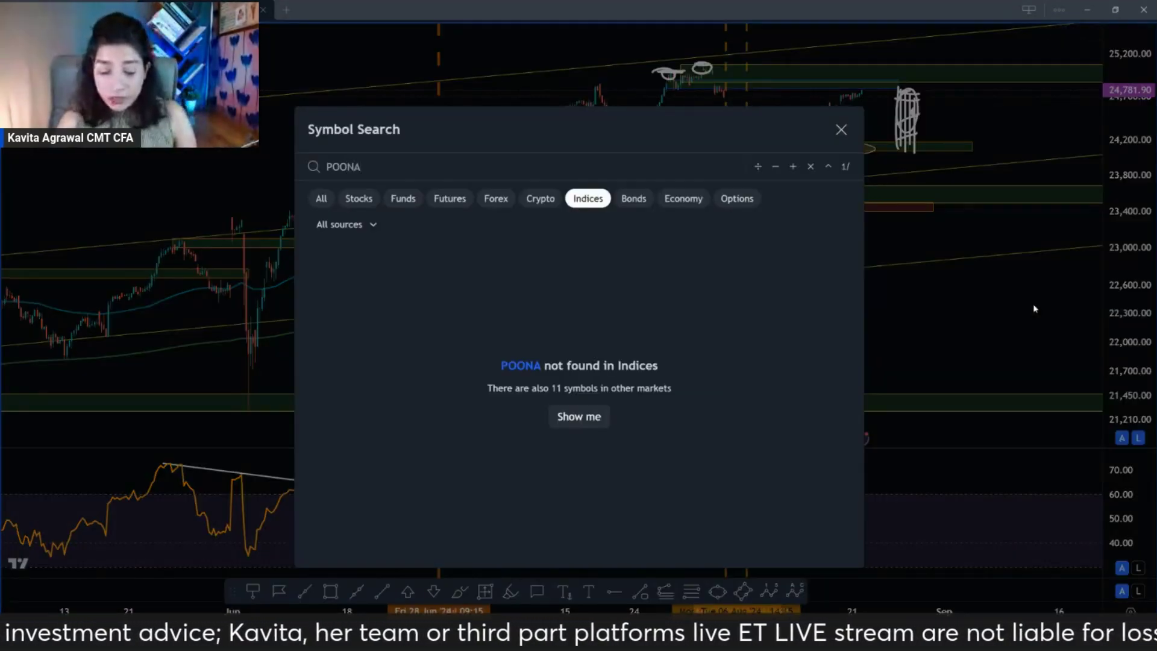
{"action": "left_click", "coordinate": [360, 199]}
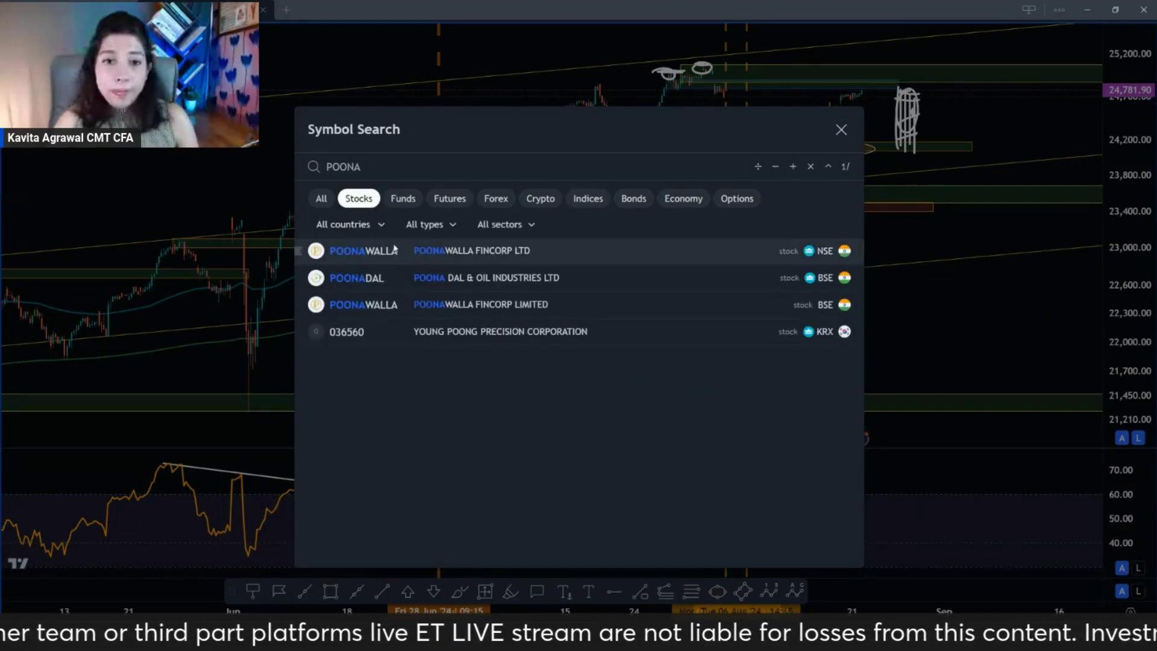
{"action": "left_click", "coordinate": [395, 248]}
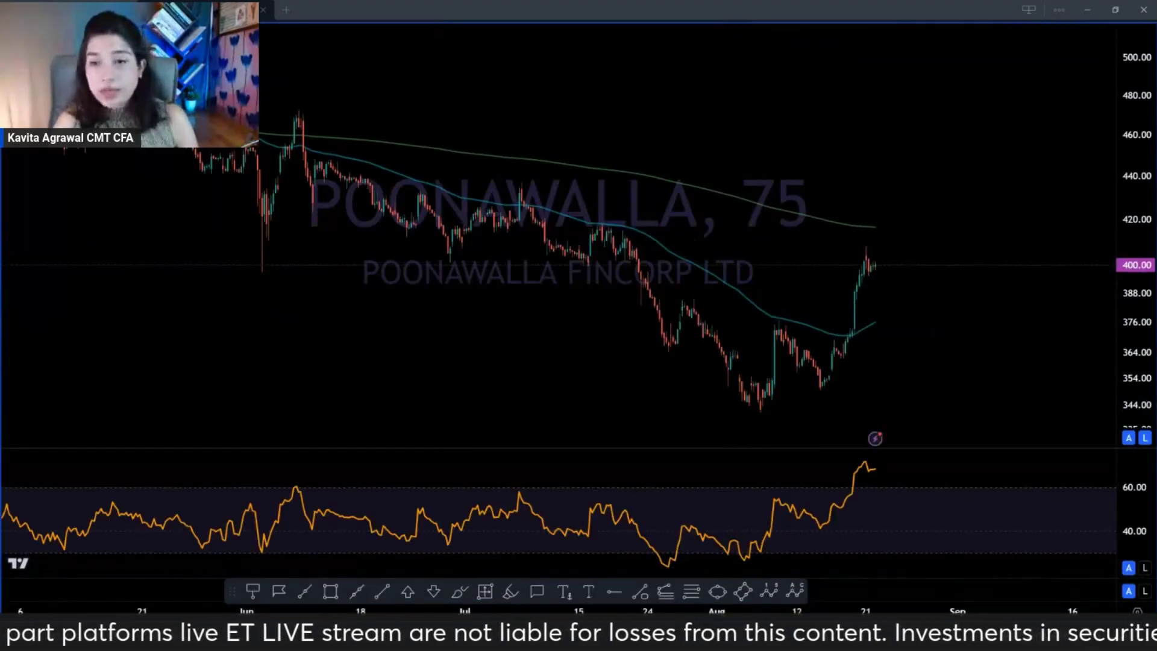
Step: Switch to the daily POONAWALLA chart and remove all of its drawings
{"action": "scroll", "coordinate": [295, 396], "scroll_direction": "down", "scroll_amount": 3}
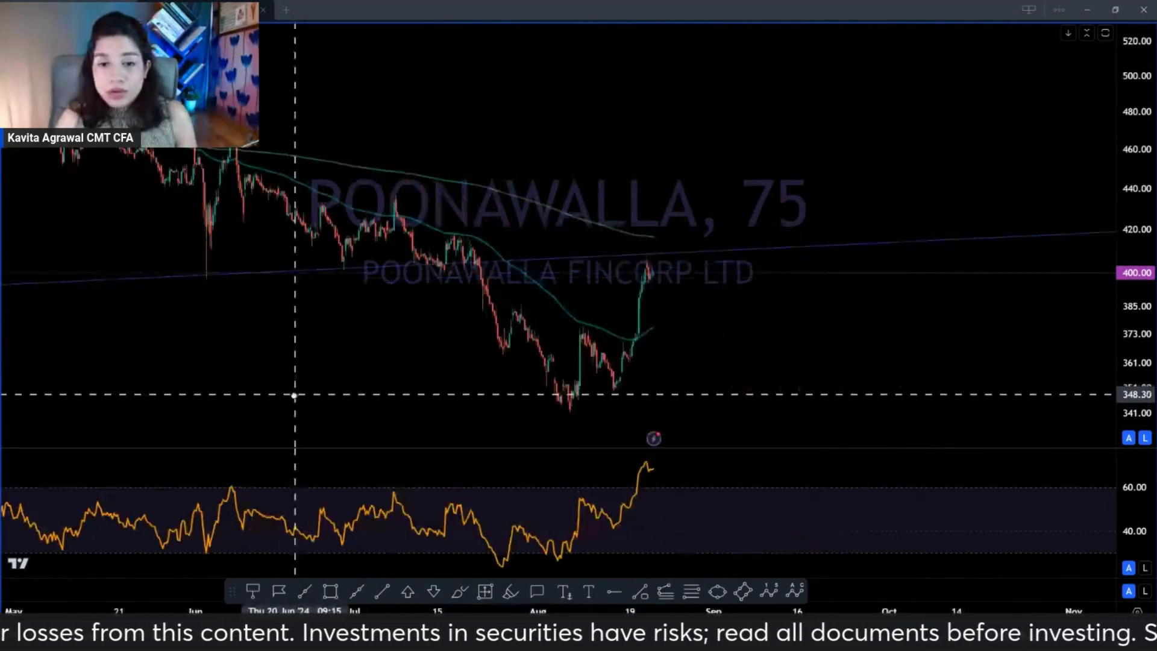
{"action": "scroll", "coordinate": [295, 395], "scroll_direction": "down", "scroll_amount": 5}
{"action": "key", "text": "Tab"}
{"action": "scroll", "coordinate": [594, 290], "scroll_direction": "down", "scroll_amount": 5}
{"action": "scroll", "coordinate": [594, 288], "scroll_direction": "down", "scroll_amount": 3}
{"action": "right_click", "coordinate": [577, 311]}
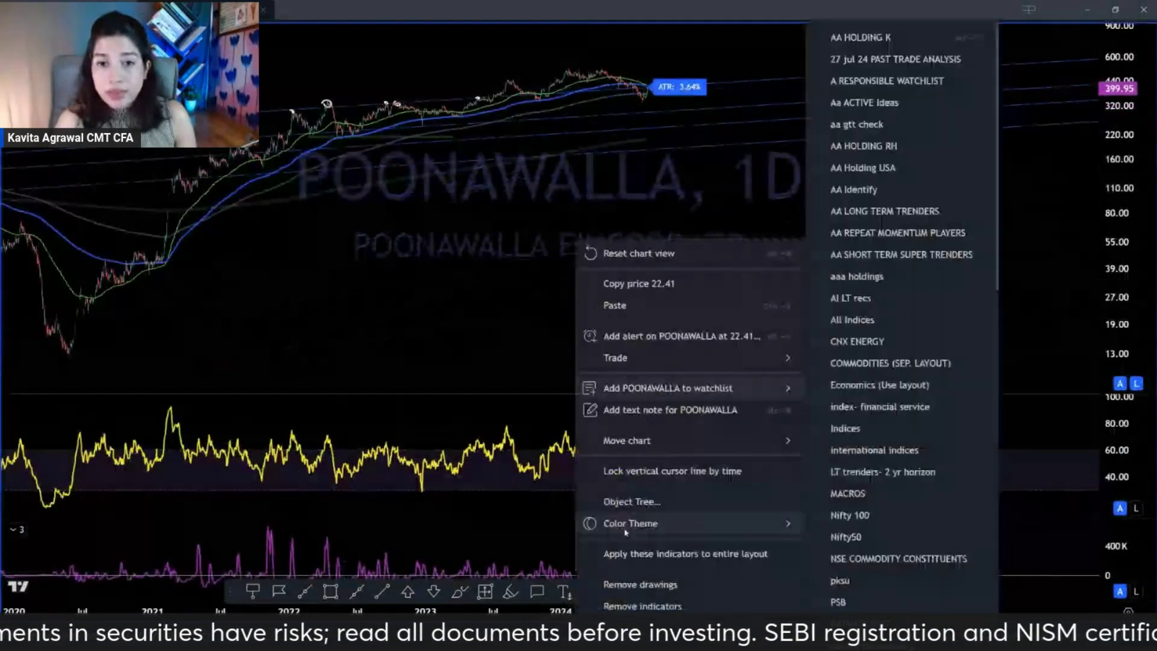
{"action": "left_click", "coordinate": [638, 588]}
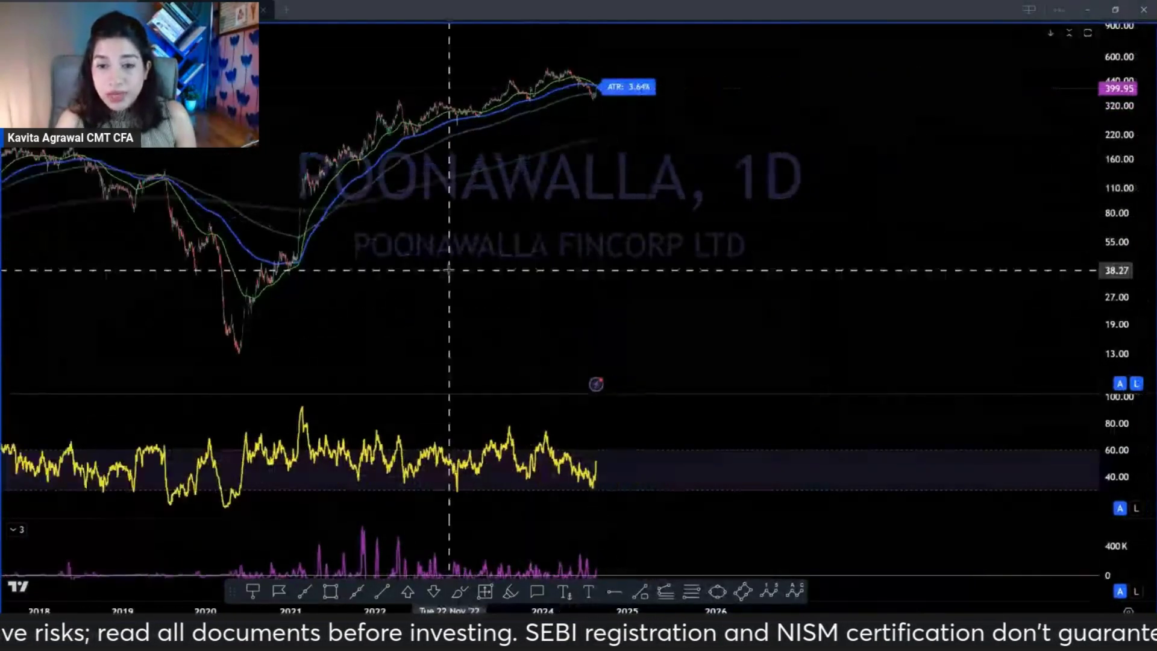
Step: Draw an extended rising trendline over the daily highs from 10 January 2022 to 7 May 2024 and set its thickness to 1px
{"action": "scroll", "coordinate": [821, 240], "scroll_direction": "down", "scroll_amount": 3}
{"action": "scroll", "coordinate": [476, 310], "scroll_direction": "down", "scroll_amount": 3}
{"action": "left_click_drag", "start_coordinate": [478, 309], "coordinate": [458, 283]}
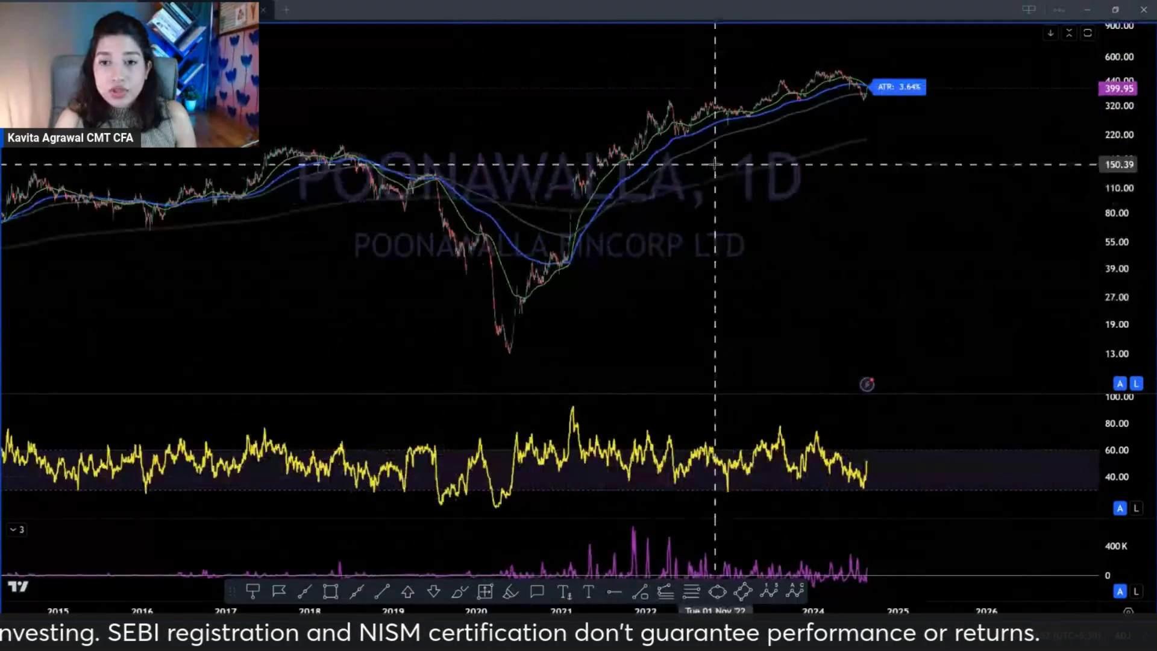
{"action": "scroll", "coordinate": [720, 176], "scroll_direction": "up", "scroll_amount": 5}
{"action": "left_click_drag", "start_coordinate": [717, 175], "coordinate": [584, 307]}
{"action": "scroll", "coordinate": [583, 306], "scroll_direction": "down", "scroll_amount": 1}
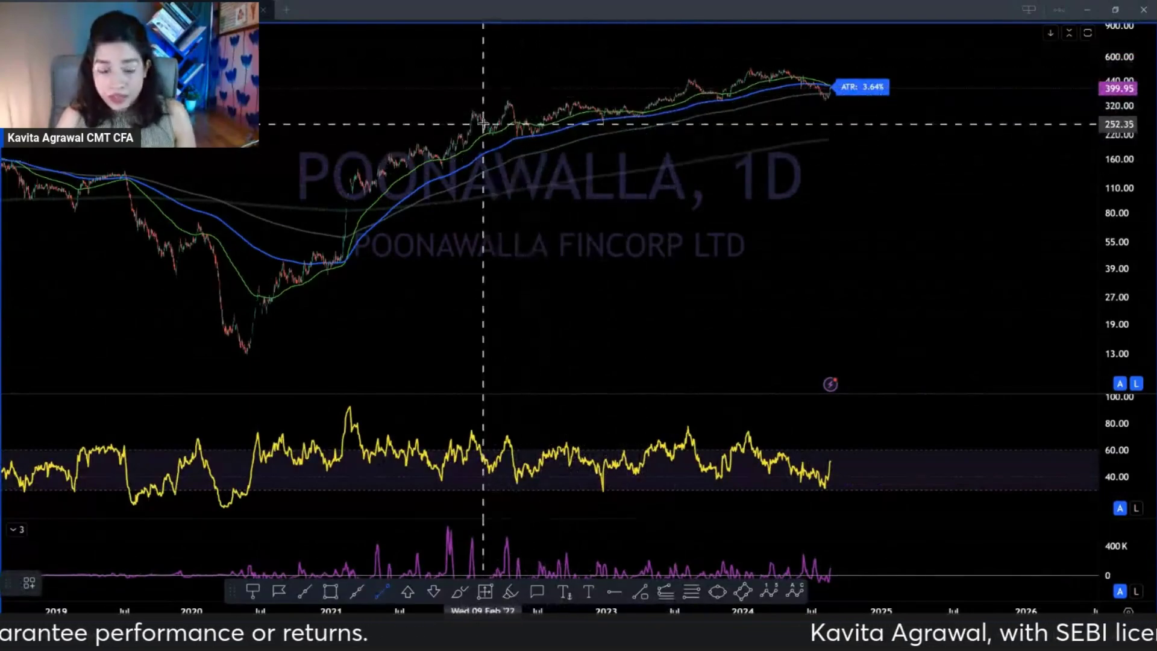
{"action": "key", "text": "alt+t"}
{"action": "left_click", "coordinate": [471, 109]}
{"action": "left_click", "coordinate": [808, 62]}
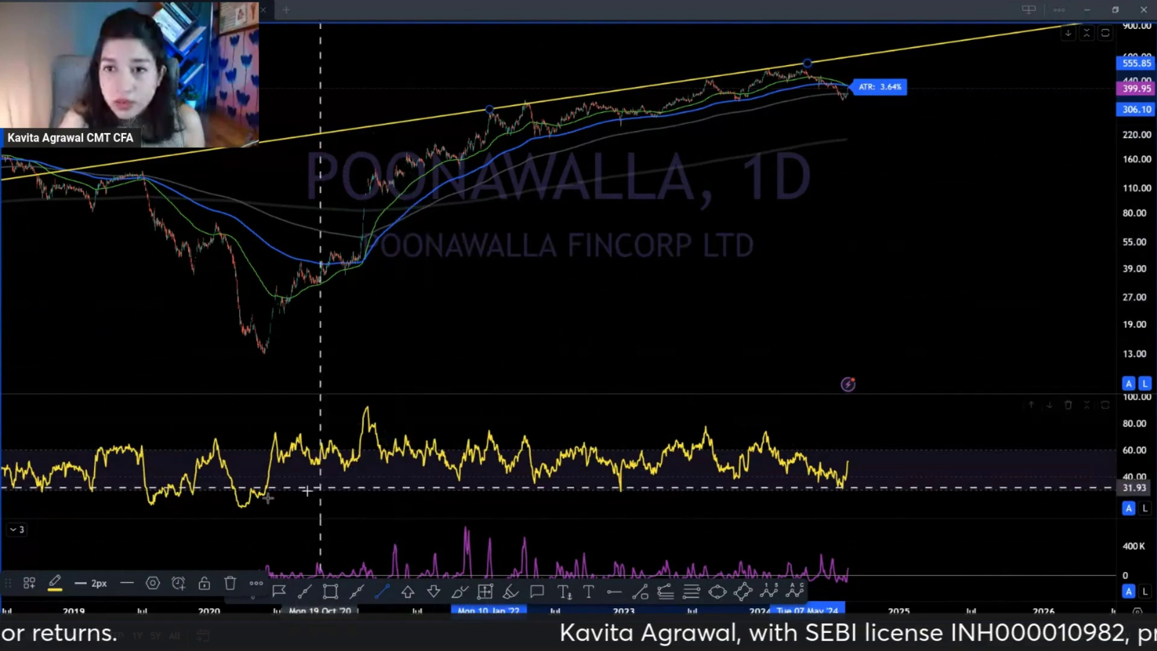
{"action": "left_click", "coordinate": [102, 583]}
{"action": "left_click", "coordinate": [104, 571]}
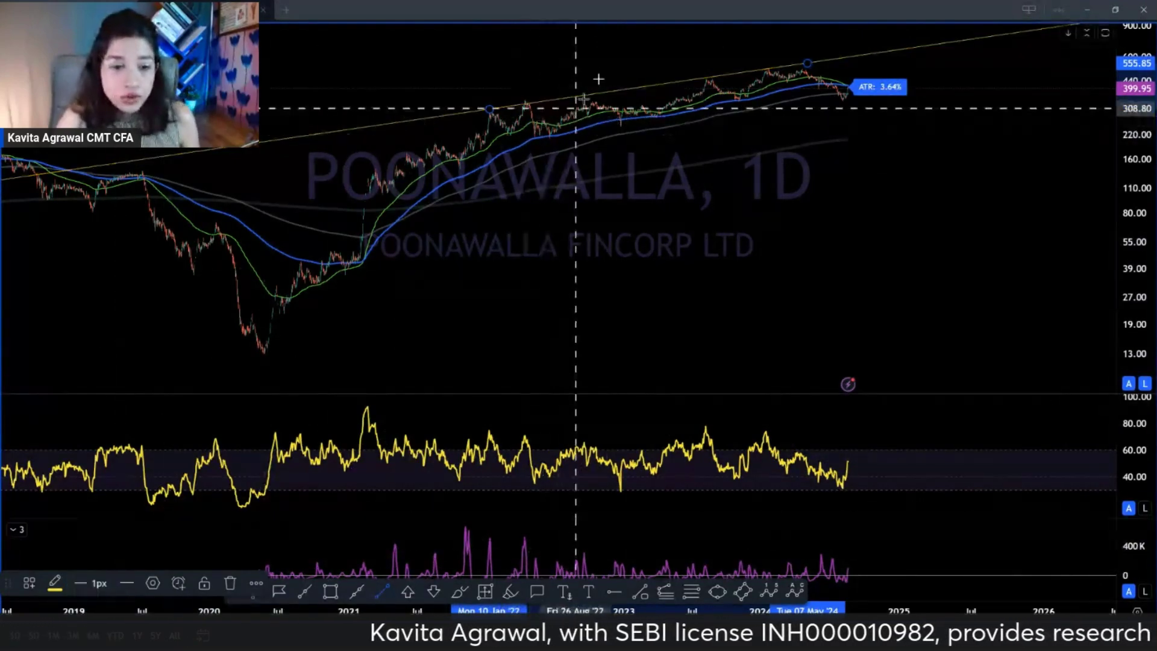
Step: Place two parallel copies of the upper trendline below it, near the 2022 to 2024 price lows
{"action": "left_click", "coordinate": [617, 94]}
{"action": "left_click_drag", "start_coordinate": [621, 93], "coordinate": [648, 121]}
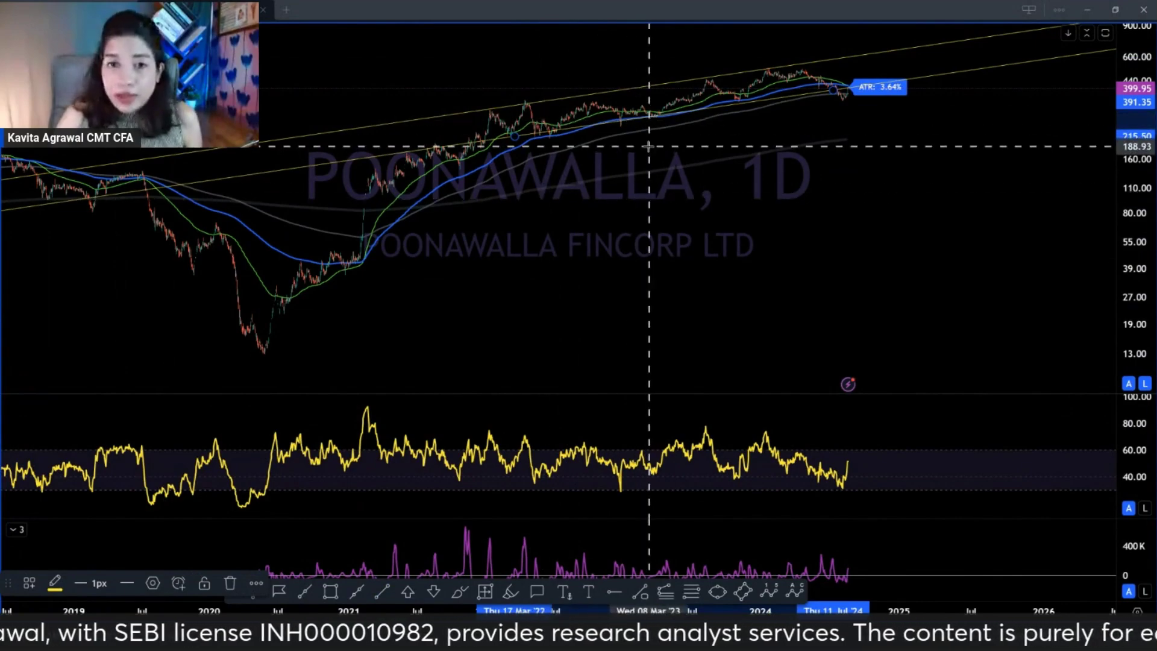
{"action": "scroll", "coordinate": [694, 120], "scroll_direction": "up", "scroll_amount": 4}
{"action": "scroll", "coordinate": [693, 120], "scroll_direction": "down", "scroll_amount": 3}
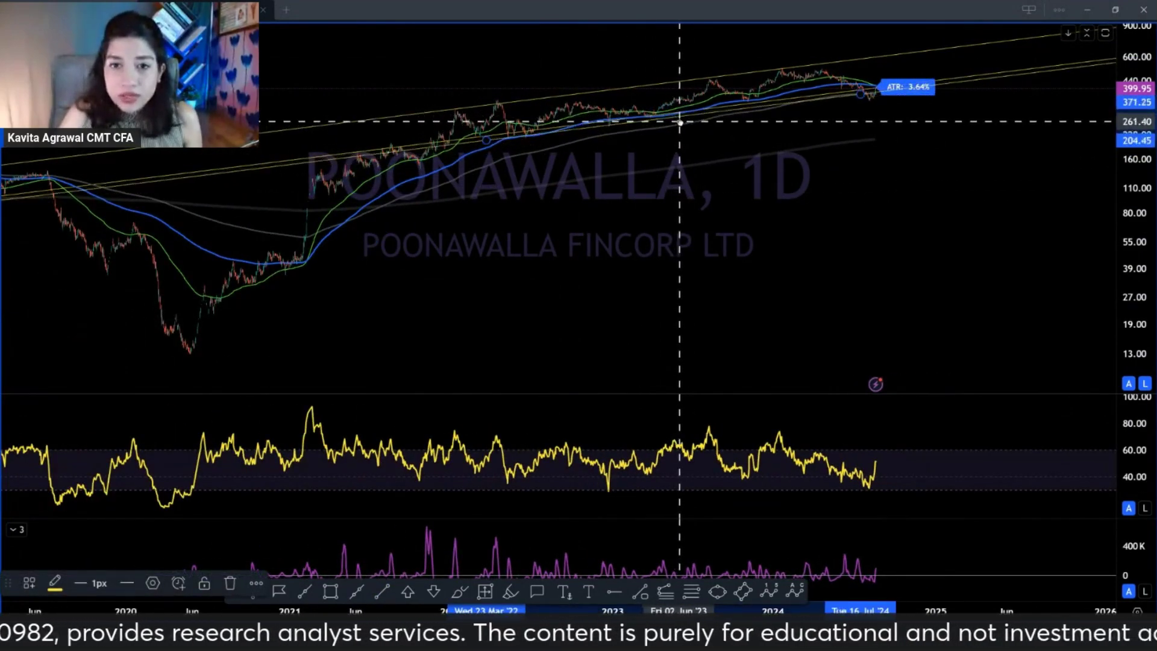
Step: Examine how price moves within the parallel channel lines on the 75-minute and daily POONAWALLA charts
{"action": "key", "text": "Tab"}
{"action": "scroll", "coordinate": [688, 269], "scroll_direction": "down", "scroll_amount": 3}
{"action": "scroll", "coordinate": [688, 269], "scroll_direction": "up", "scroll_amount": 2}
{"action": "scroll", "coordinate": [688, 269], "scroll_direction": "down", "scroll_amount": 2}
{"action": "left_click_drag", "start_coordinate": [623, 329], "coordinate": [976, 261]}
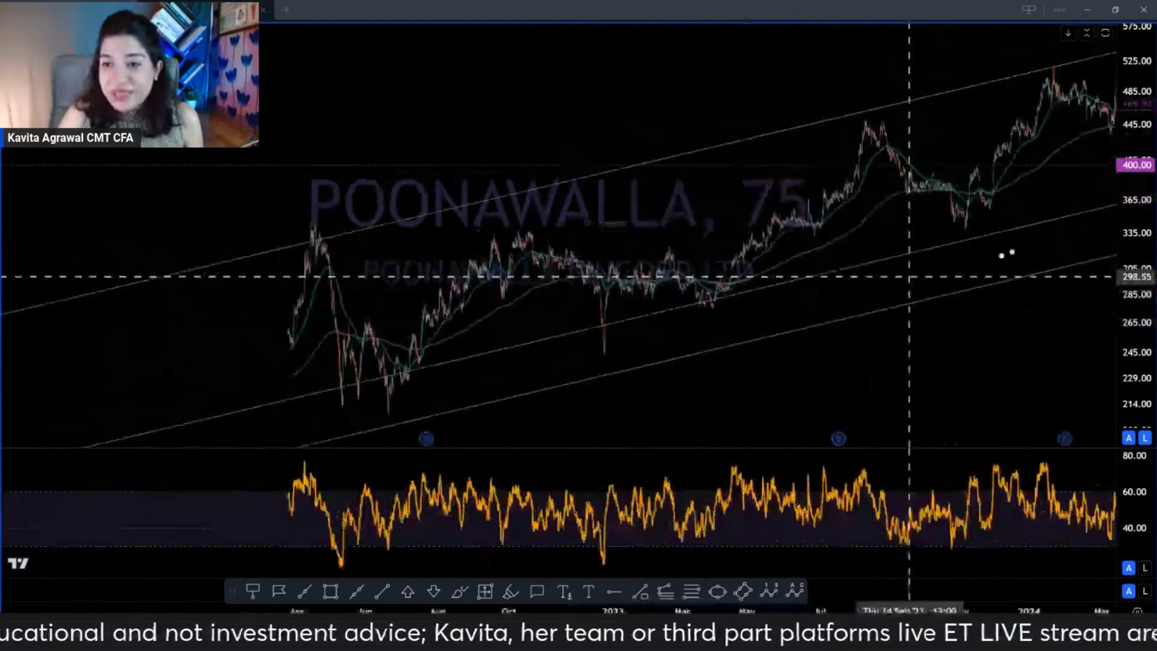
{"action": "key", "text": "Tab"}
{"action": "left_click_drag", "start_coordinate": [676, 230], "coordinate": [403, 241]}
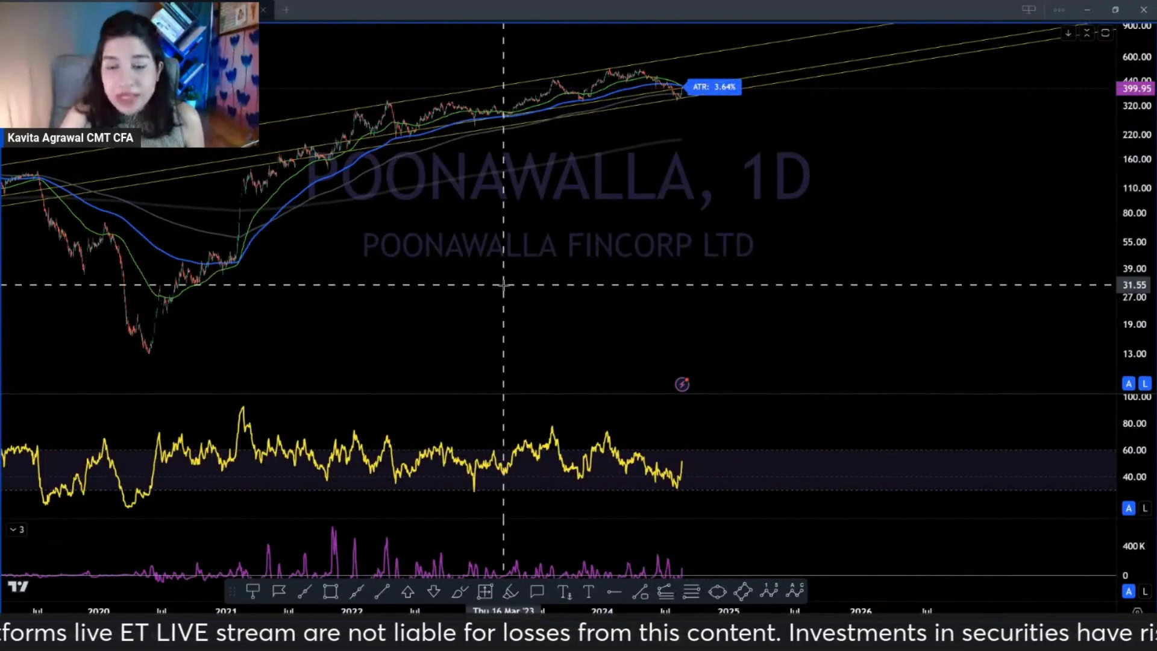
{"action": "key", "text": "Tab"}
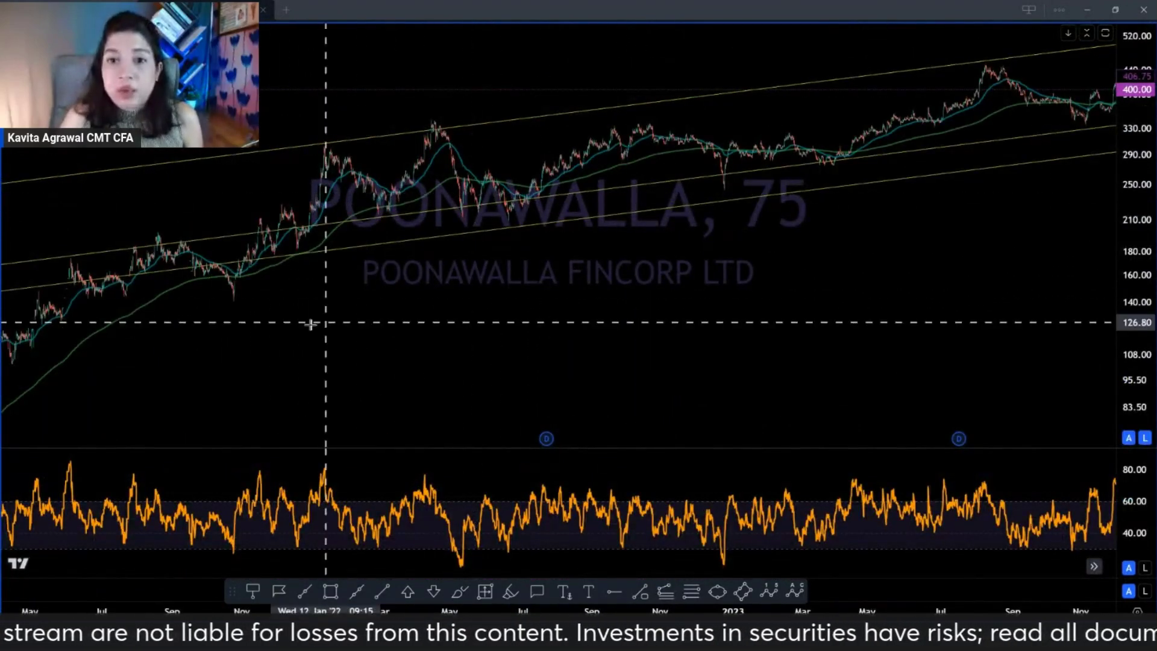
{"action": "left_click_drag", "start_coordinate": [772, 264], "coordinate": [829, 254]}
{"action": "scroll", "coordinate": [825, 255], "scroll_direction": "left", "scroll_amount": 10}
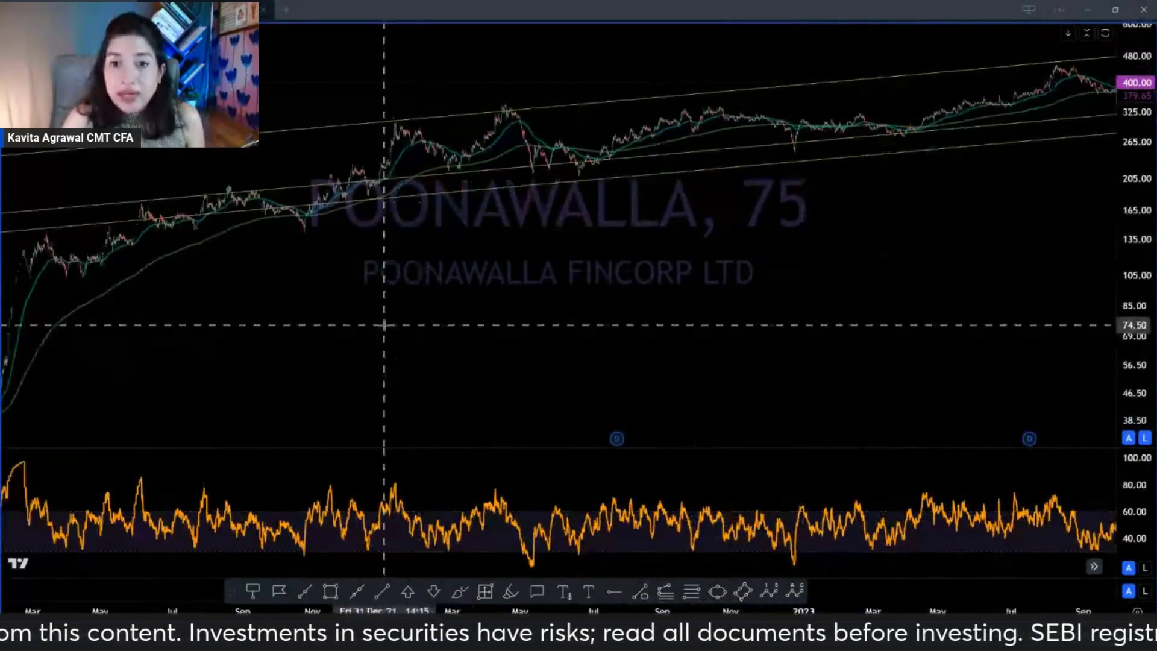
Step: Draw a rectangle zone on the 75-minute chart from mid-November 2021 to 12 May 2022 between 212.86 and 205.57
{"action": "scroll", "coordinate": [449, 288], "scroll_direction": "up", "scroll_amount": 5}
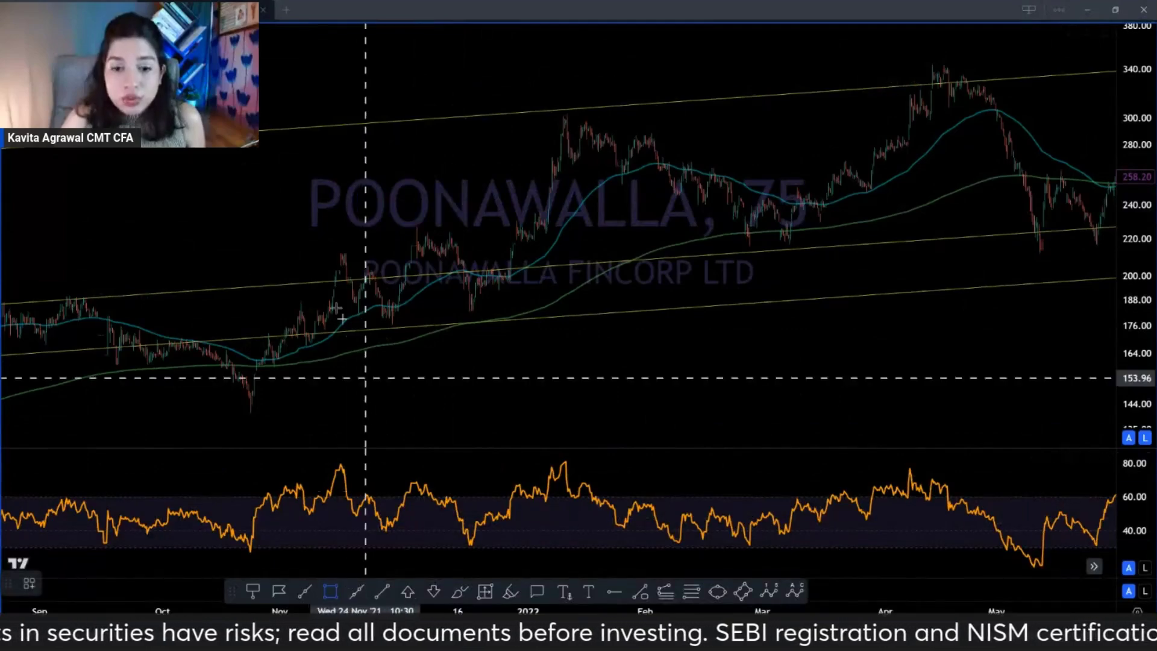
{"action": "mouse_move", "coordinate": [335, 252]}
{"action": "left_mouse_down"}
{"action": "mouse_move", "coordinate": [465, 266]}
{"action": "mouse_move", "coordinate": [1039, 264]}
{"action": "left_mouse_up"}
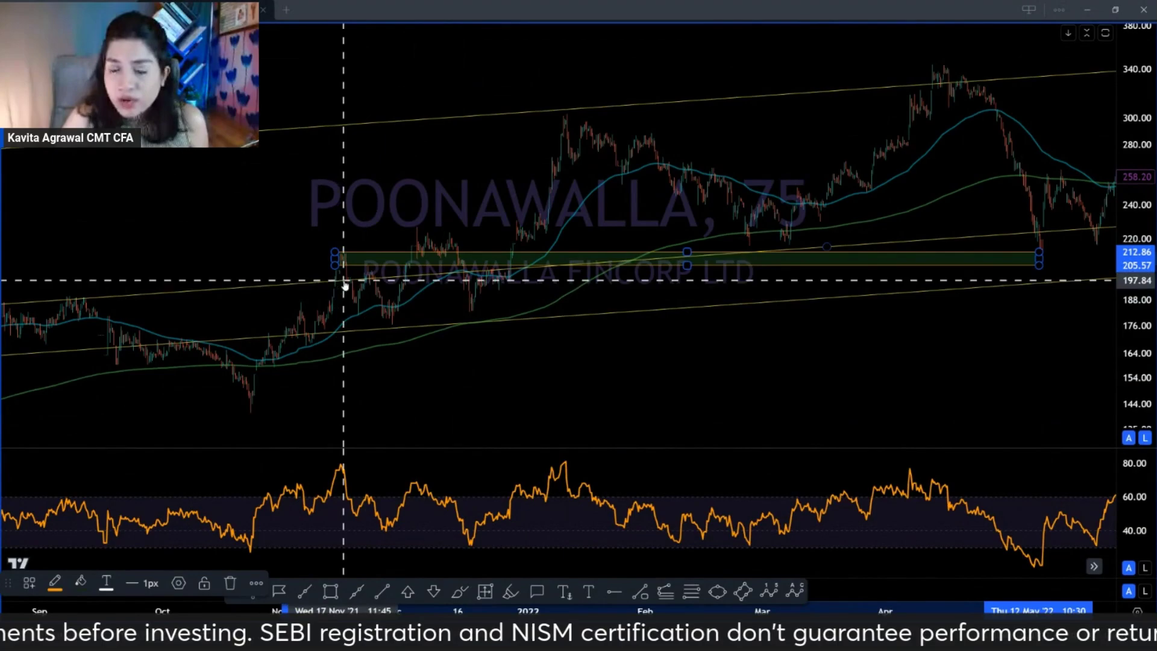
{"action": "scroll", "coordinate": [343, 286], "scroll_direction": "down", "scroll_amount": 3}
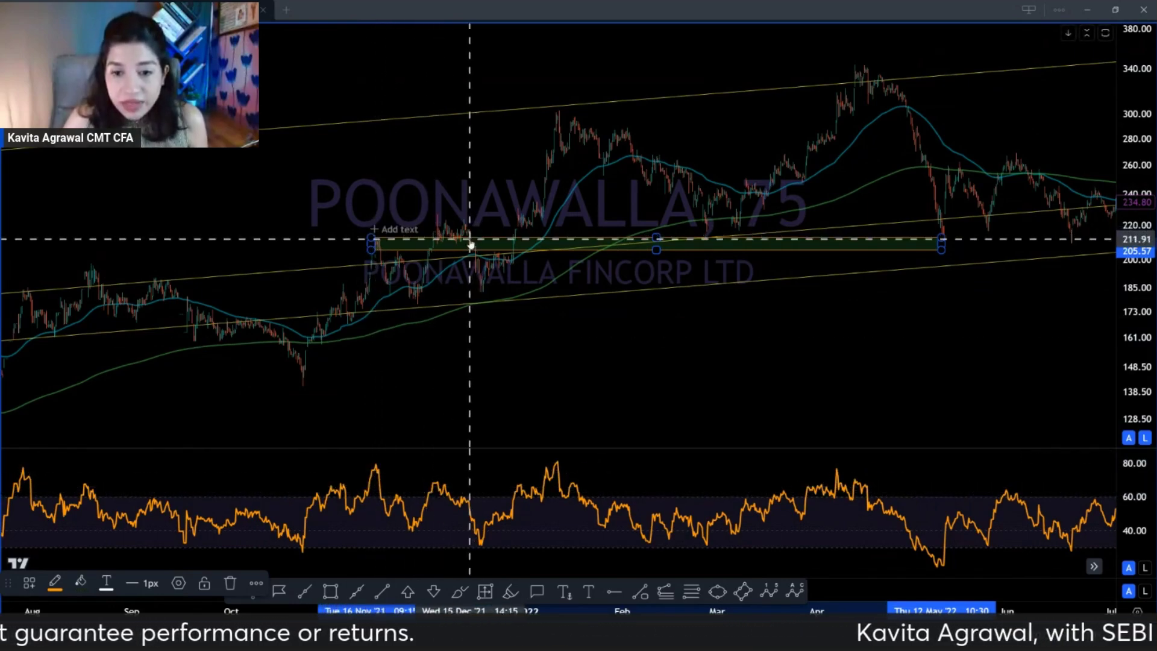
Step: Draw a second rectangle zone around the 180 price level from late July 2021 to mid-January 2022
{"action": "mouse_move", "coordinate": [454, 315]}
{"action": "left_mouse_down"}
{"action": "mouse_move", "coordinate": [757, 168]}
{"action": "mouse_move", "coordinate": [391, 200]}
{"action": "left_mouse_up"}
{"action": "left_click", "coordinate": [391, 200]}
{"action": "scroll", "coordinate": [389, 205], "scroll_direction": "up", "scroll_amount": 3}
{"action": "scroll", "coordinate": [386, 214], "scroll_direction": "down", "scroll_amount": 5}
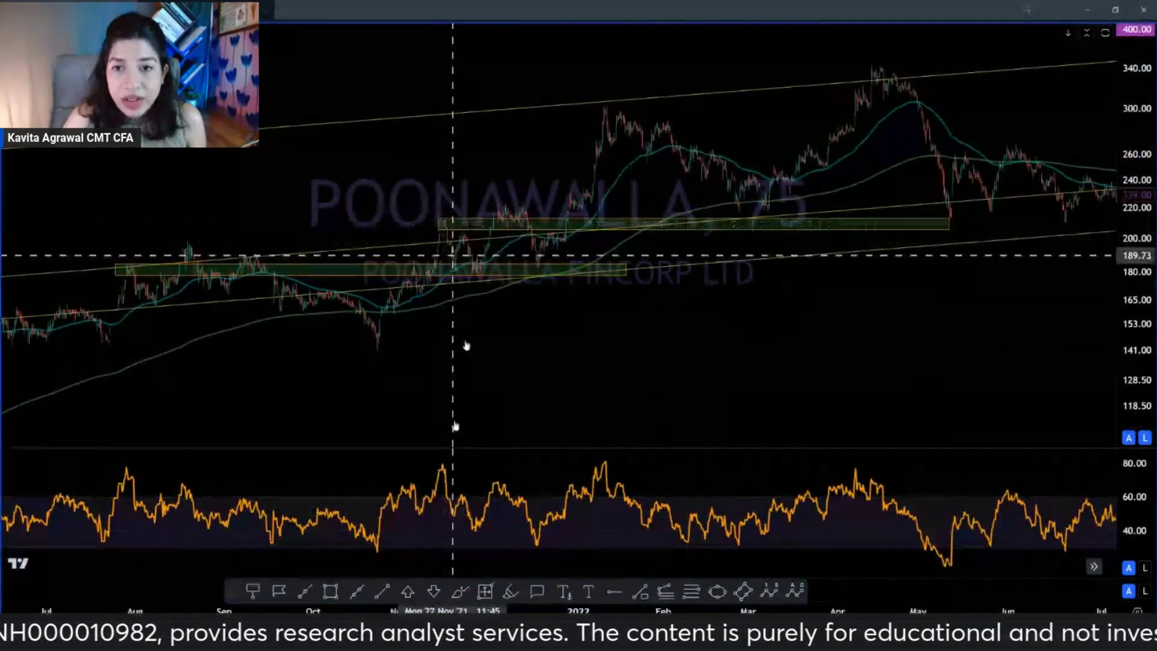
Step: Draw a falling RSI trendline from the 16 November 2021 high at 79.60 to 9 December 2021 at 64.34
{"action": "left_click", "coordinate": [358, 592]}
{"action": "left_click", "coordinate": [440, 464]}
{"action": "left_click", "coordinate": [510, 490]}
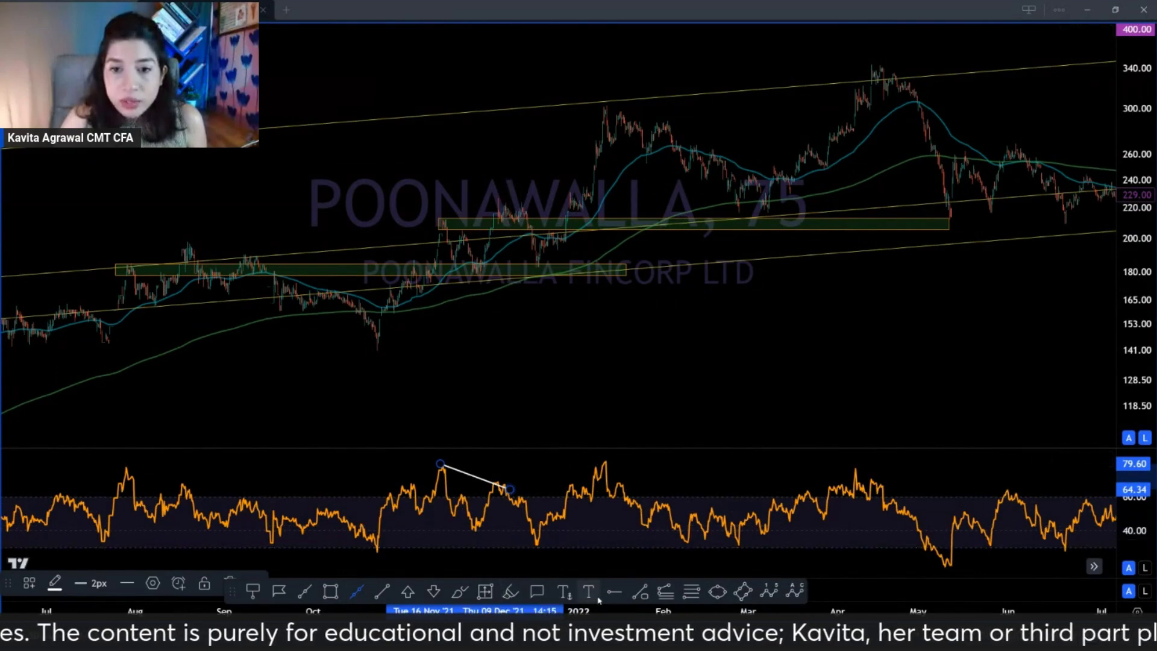
Step: Brush a circle around the early December 2021 low and trace the price swings from November 2021 to the January 2022 high
{"action": "left_click", "coordinate": [459, 592]}
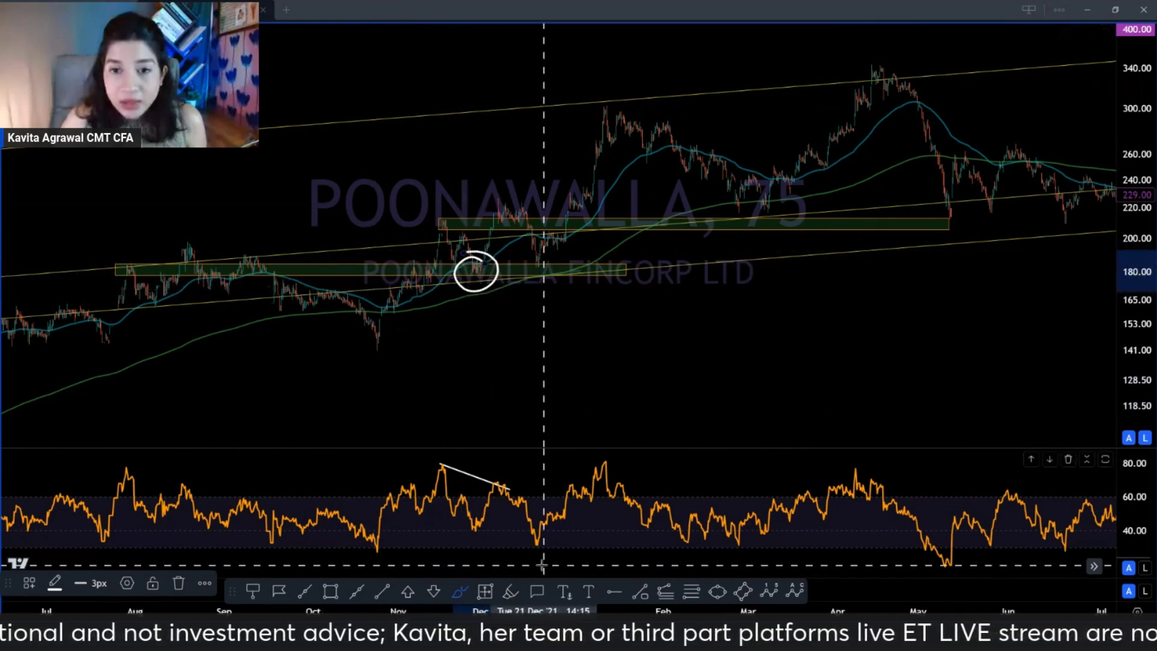
{"action": "mouse_move", "coordinate": [449, 224]}
{"action": "left_mouse_down"}
{"action": "mouse_move", "coordinate": [482, 266]}
{"action": "mouse_move", "coordinate": [499, 201]}
{"action": "mouse_move", "coordinate": [520, 205]}
{"action": "left_mouse_up"}
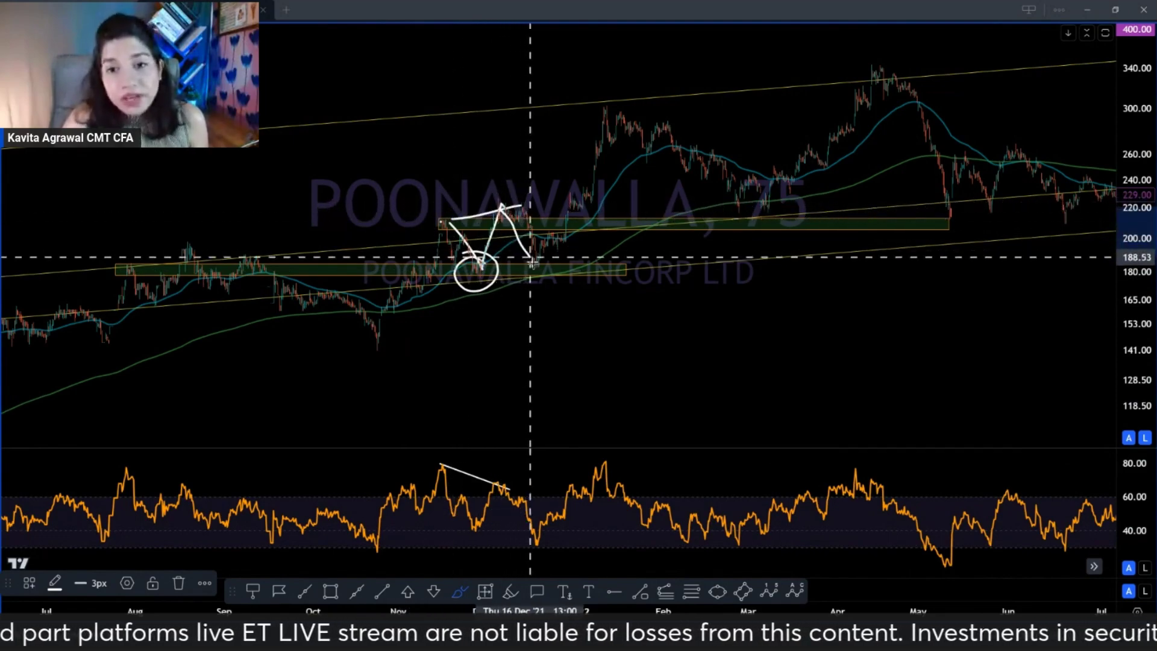
{"action": "left_click_drag", "start_coordinate": [537, 265], "coordinate": [616, 102]}
{"action": "left_click_drag", "start_coordinate": [383, 335], "coordinate": [452, 224]}
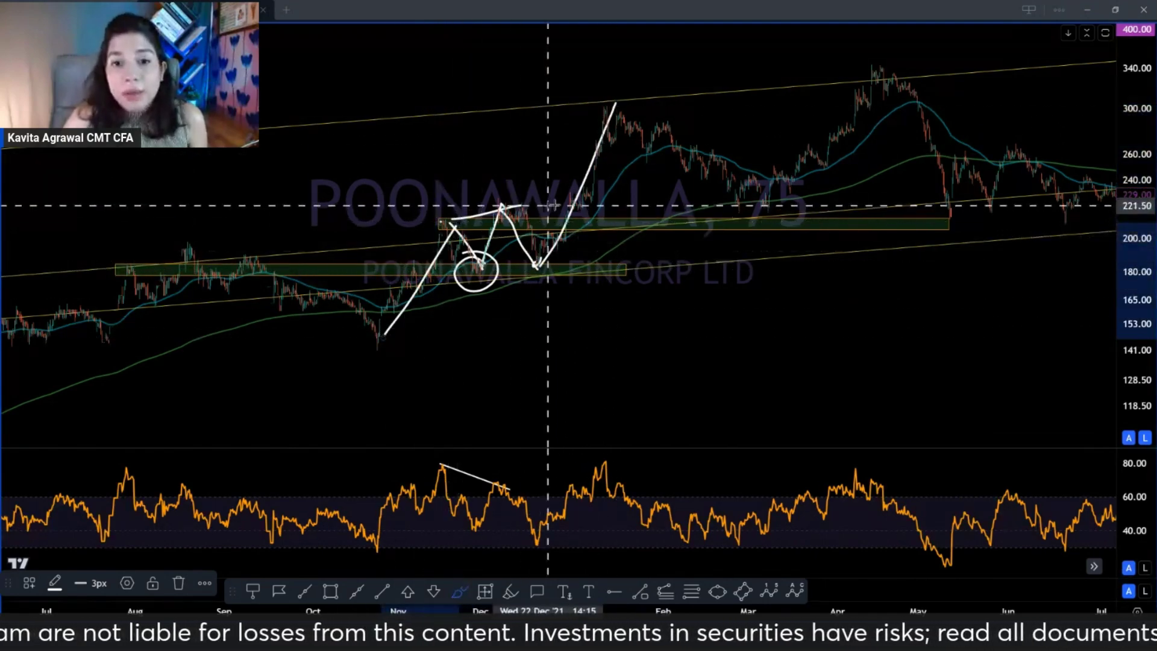
{"action": "mouse_move", "coordinate": [560, 221]}
{"action": "left_mouse_down"}
{"action": "mouse_move", "coordinate": [603, 219]}
{"action": "mouse_move", "coordinate": [545, 219]}
{"action": "mouse_move", "coordinate": [574, 223]}
{"action": "mouse_move", "coordinate": [633, 103]}
{"action": "left_mouse_up"}
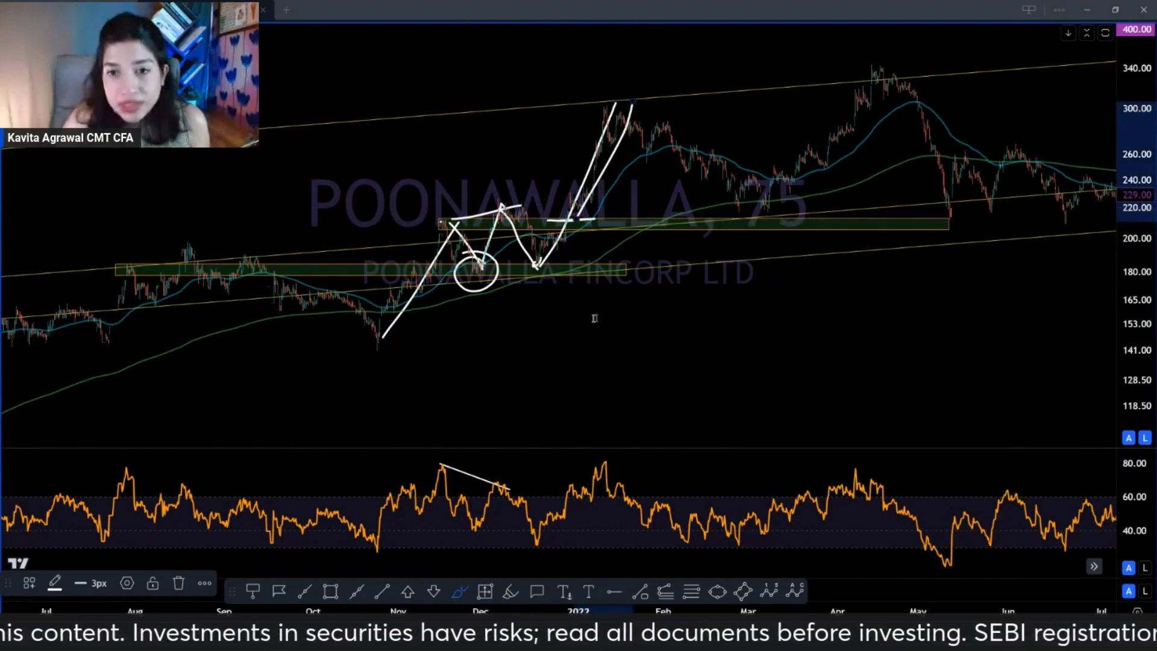
Step: Draw two rectangle zones, one starting at the January 2022 high and one below 316.70 from April to 23 September 2022
{"action": "mouse_move", "coordinate": [475, 223]}
{"action": "left_mouse_down"}
{"action": "mouse_move", "coordinate": [625, 117]}
{"action": "mouse_move", "coordinate": [605, 119]}
{"action": "left_mouse_up"}
{"action": "left_click_drag", "start_coordinate": [645, 184], "coordinate": [335, 204]}
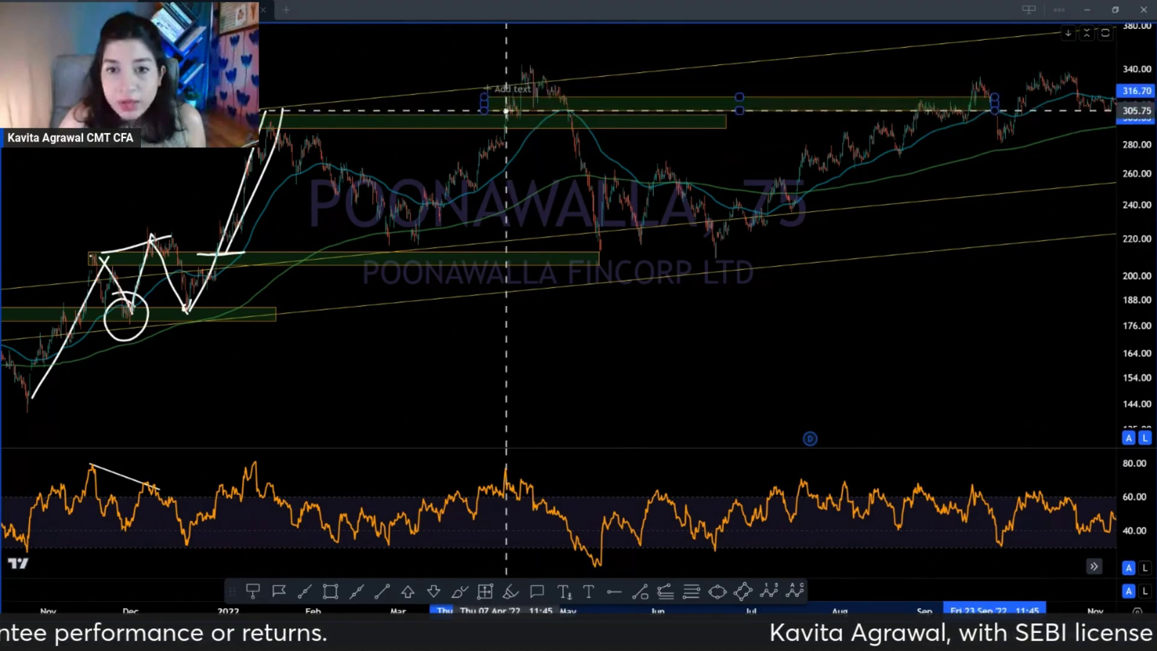
{"action": "scroll", "coordinate": [532, 90], "scroll_direction": "right", "scroll_amount": 10}
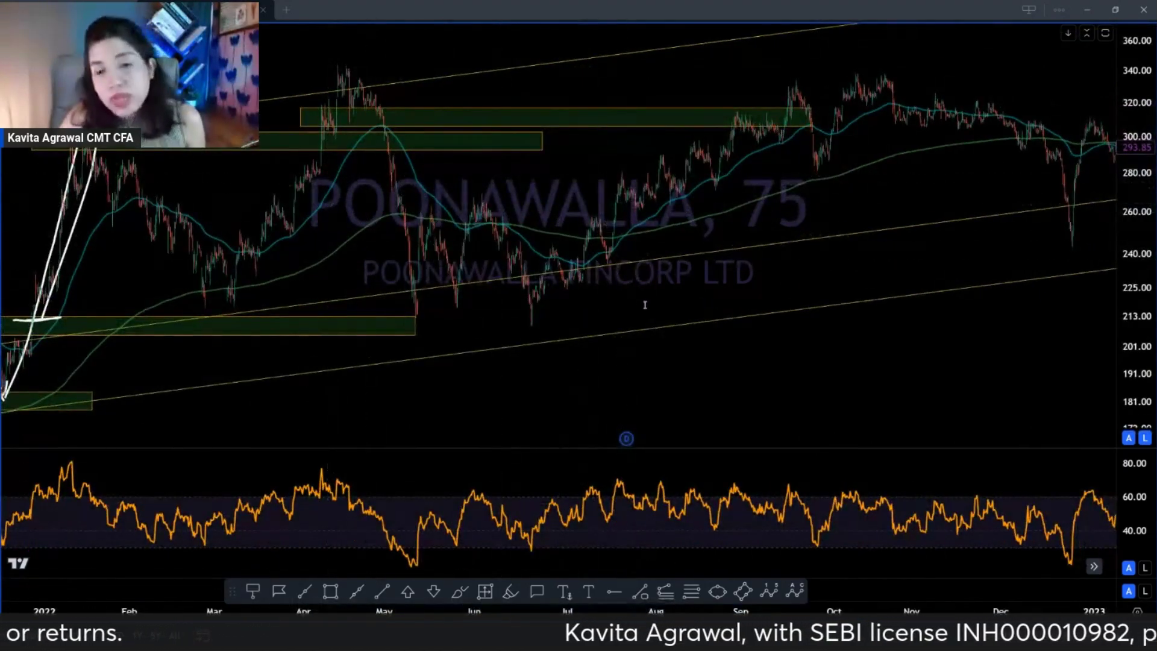
Step: Shift the lowest parallel channel line slightly upward, closer to the price lows on the 75-minute chart
{"action": "left_click_drag", "start_coordinate": [762, 225], "coordinate": [276, 268]}
{"action": "scroll", "coordinate": [307, 273], "scroll_direction": "down", "scroll_amount": 8}
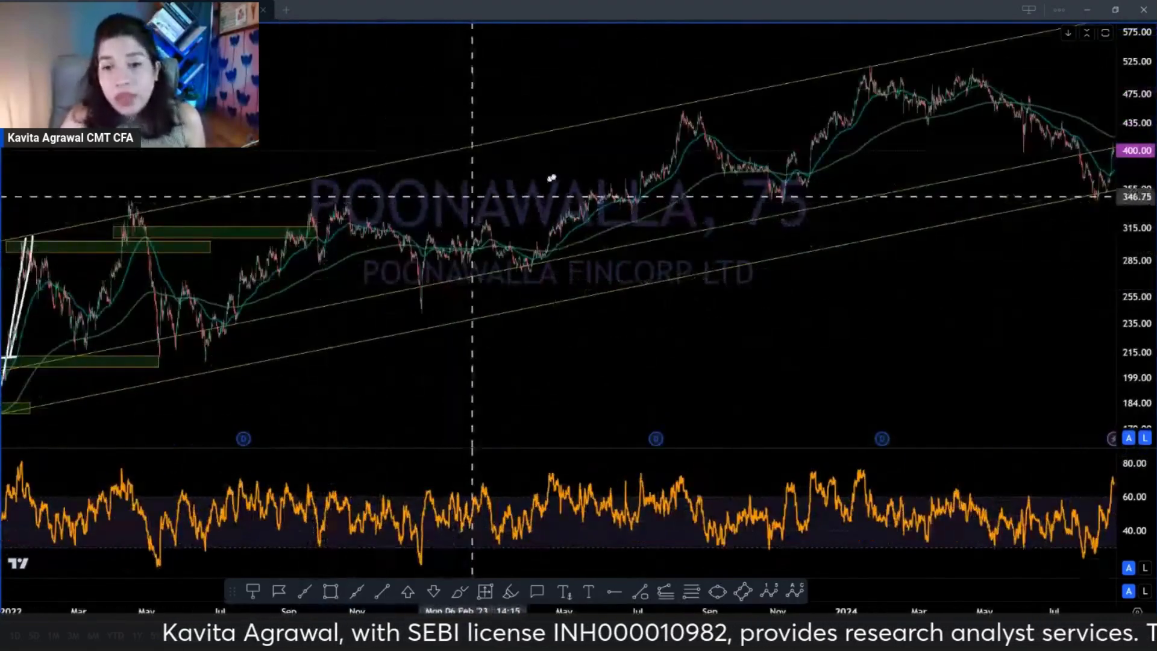
{"action": "left_click_drag", "start_coordinate": [552, 179], "coordinate": [593, 174]}
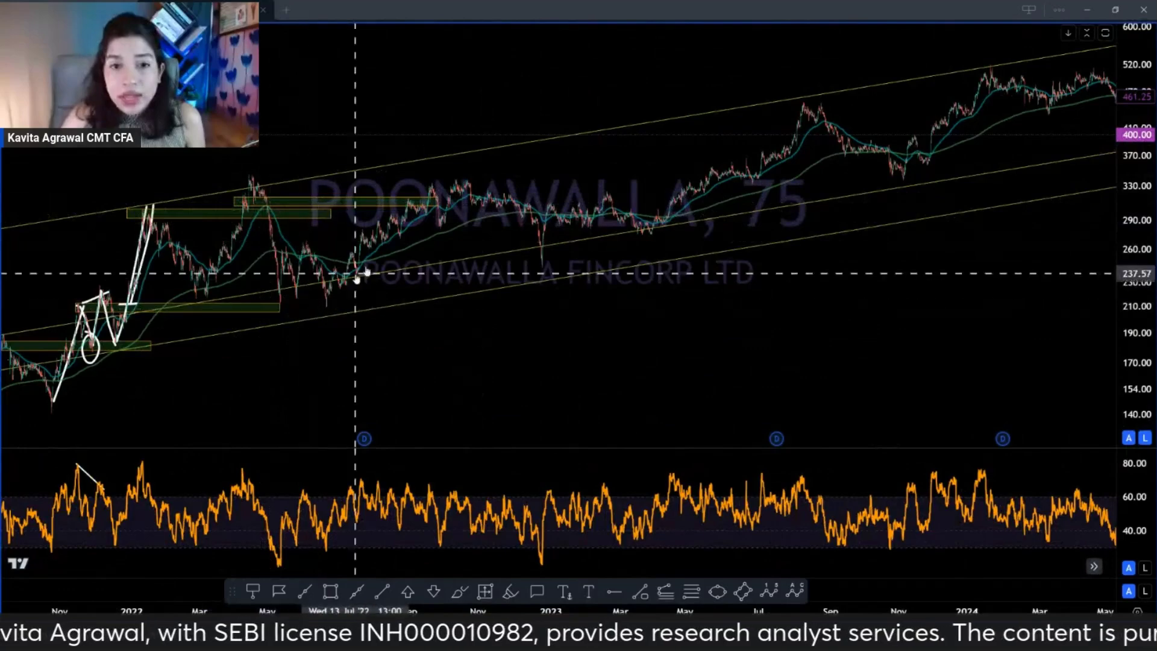
{"action": "left_click", "coordinate": [670, 264]}
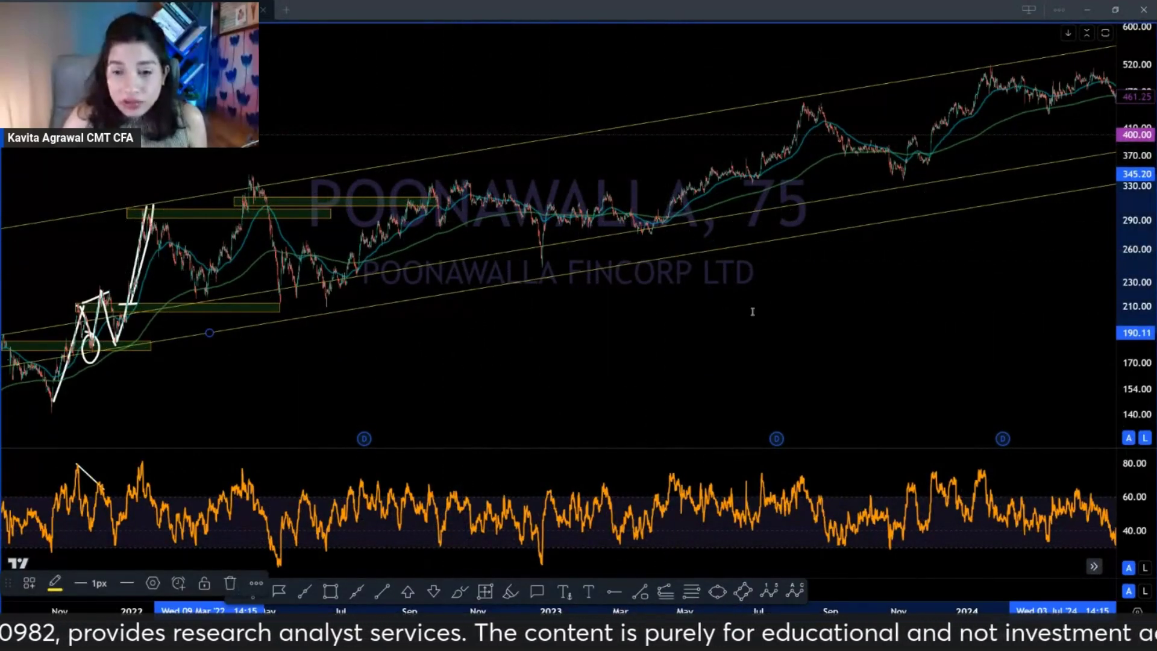
{"action": "left_click_drag", "start_coordinate": [706, 272], "coordinate": [550, 284]}
{"action": "scroll", "coordinate": [549, 284], "scroll_direction": "right", "scroll_amount": 2}
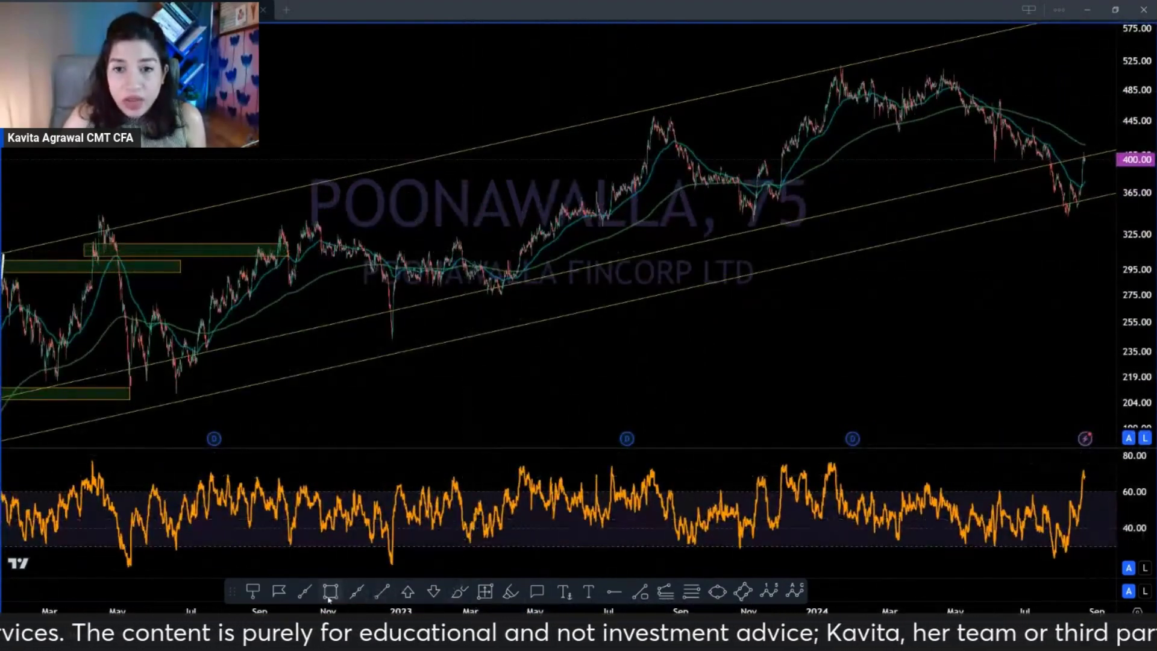
Step: Draw a small rectangle zone from 17 to 24 April 2023 between 308.10 and 314.75 on the 75-minute chart
{"action": "scroll", "coordinate": [472, 336], "scroll_direction": "up", "scroll_amount": 5}
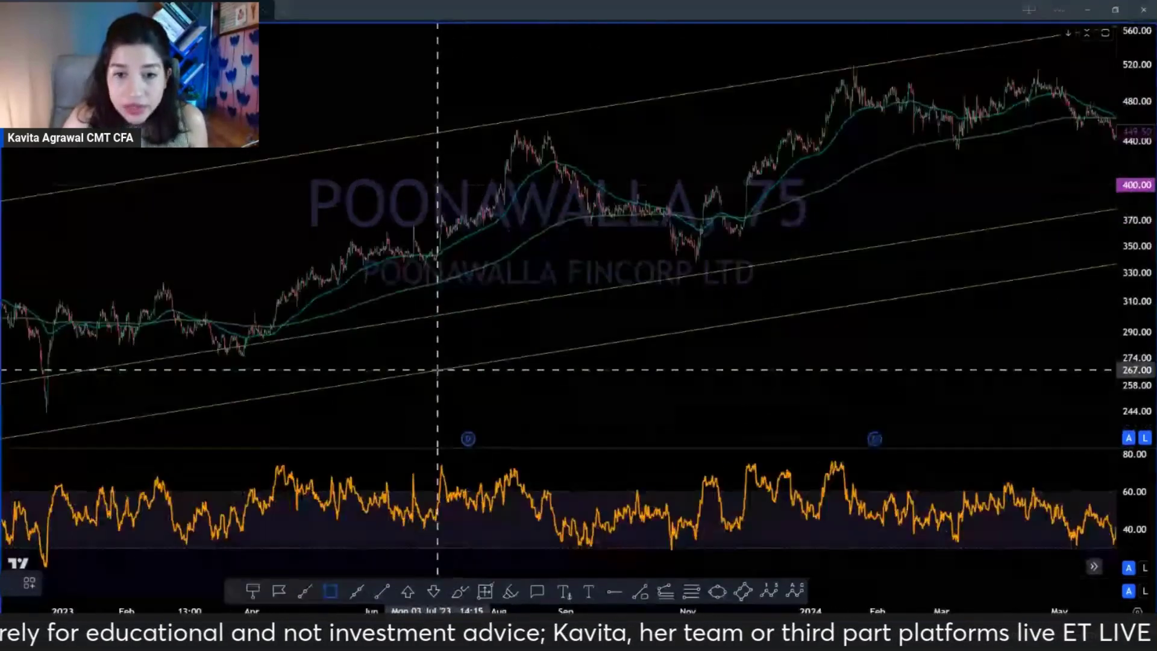
{"action": "scroll", "coordinate": [439, 350], "scroll_direction": "up", "scroll_amount": 5}
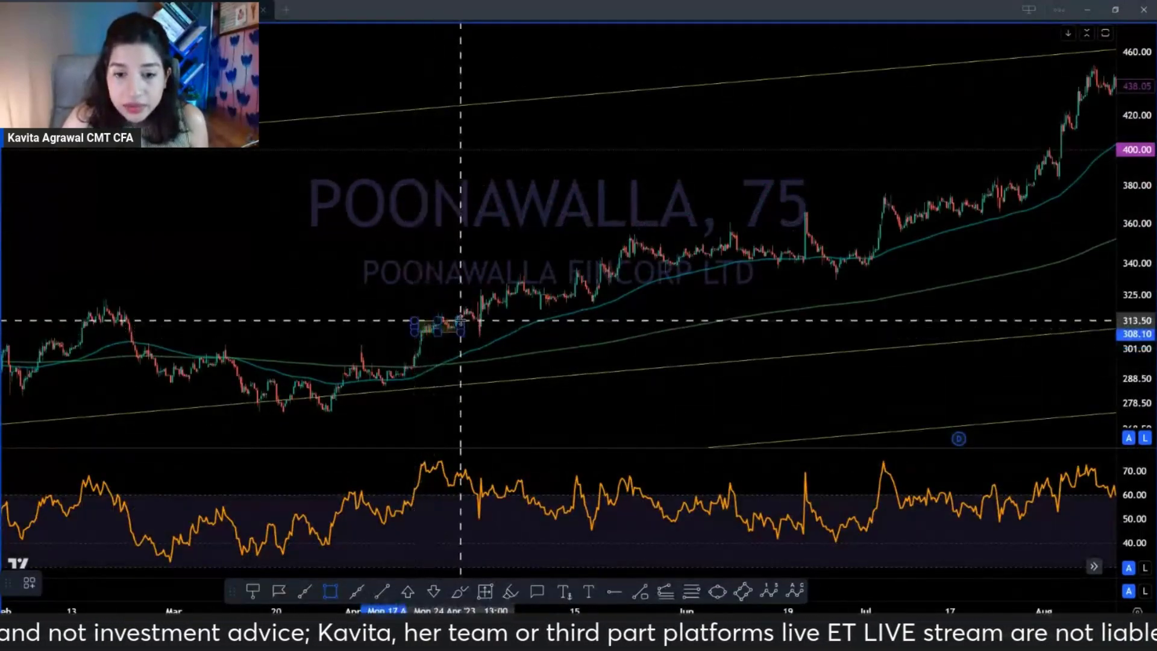
{"action": "left_click", "coordinate": [462, 319]}
{"action": "right_click", "coordinate": [463, 325]}
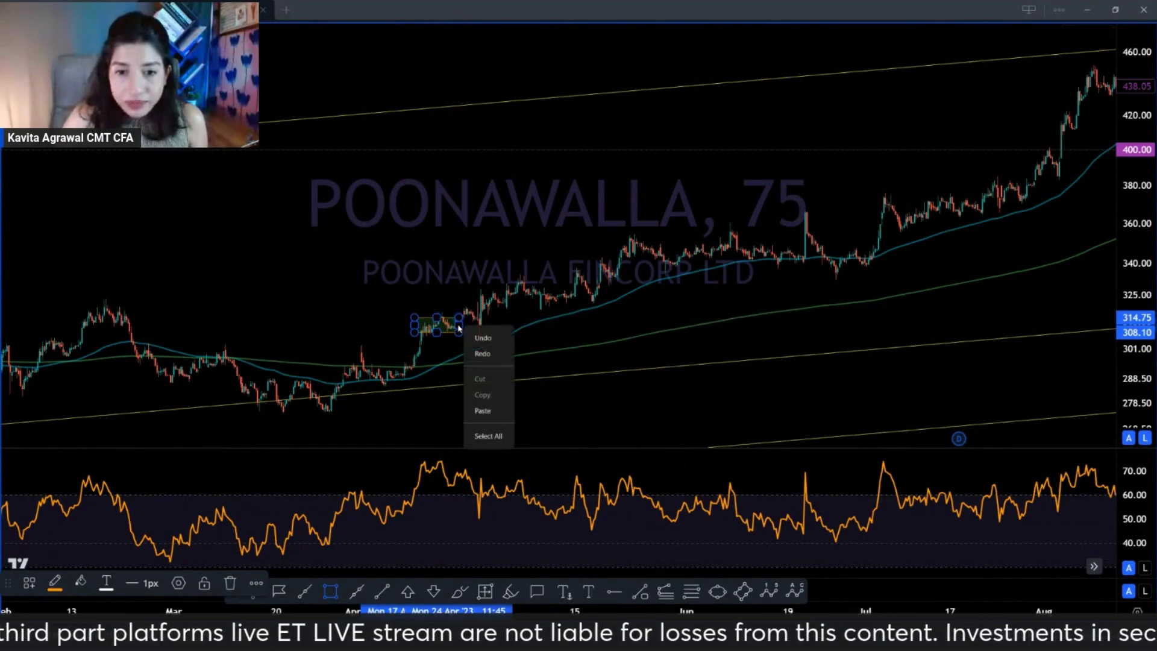
{"action": "left_click", "coordinate": [462, 323]}
{"action": "right_click", "coordinate": [497, 330]}
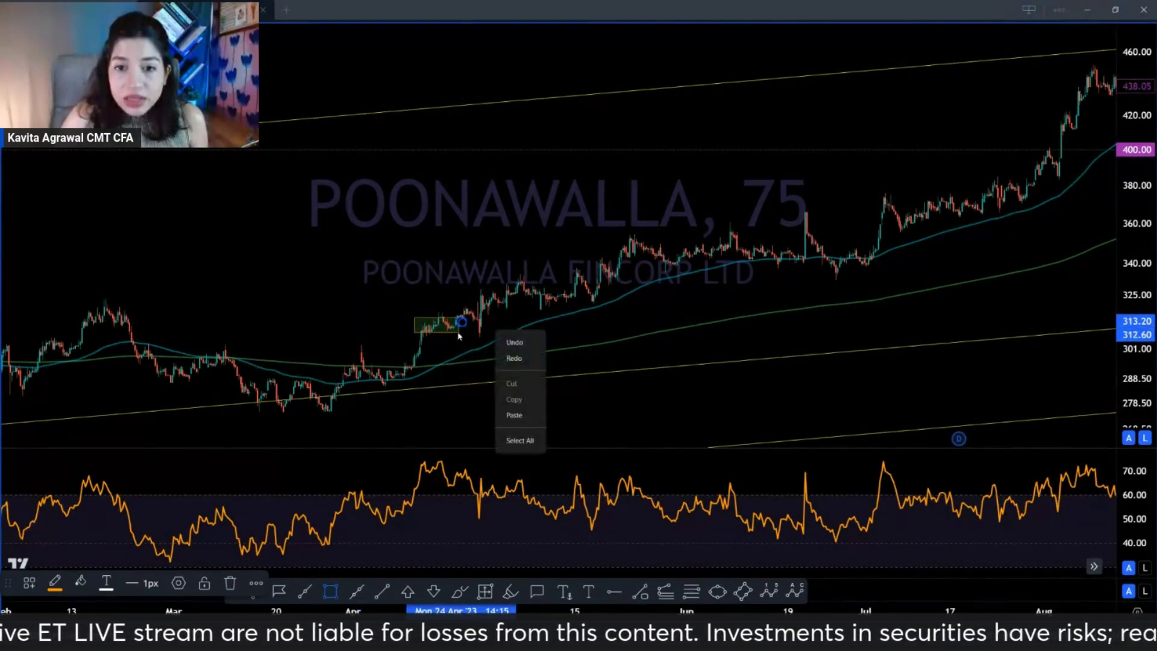
{"action": "left_click", "coordinate": [458, 335]}
{"action": "right_click", "coordinate": [465, 327]}
{"action": "left_click", "coordinate": [457, 330]}
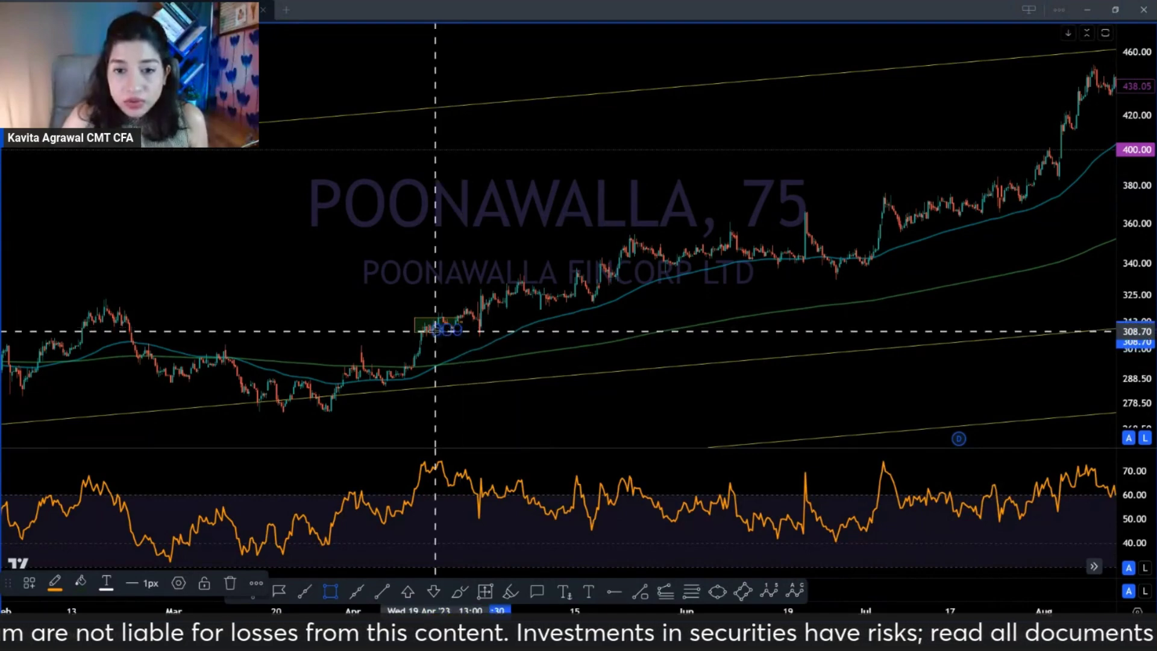
{"action": "key", "text": "Escape"}
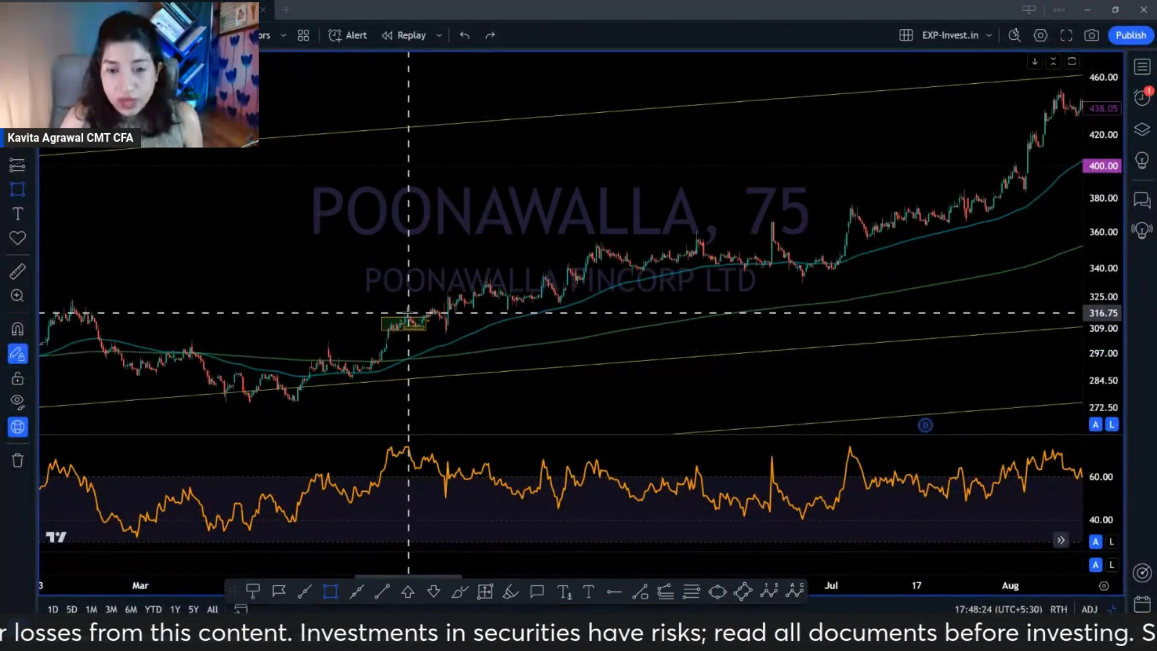
{"action": "key", "text": "shift+f"}
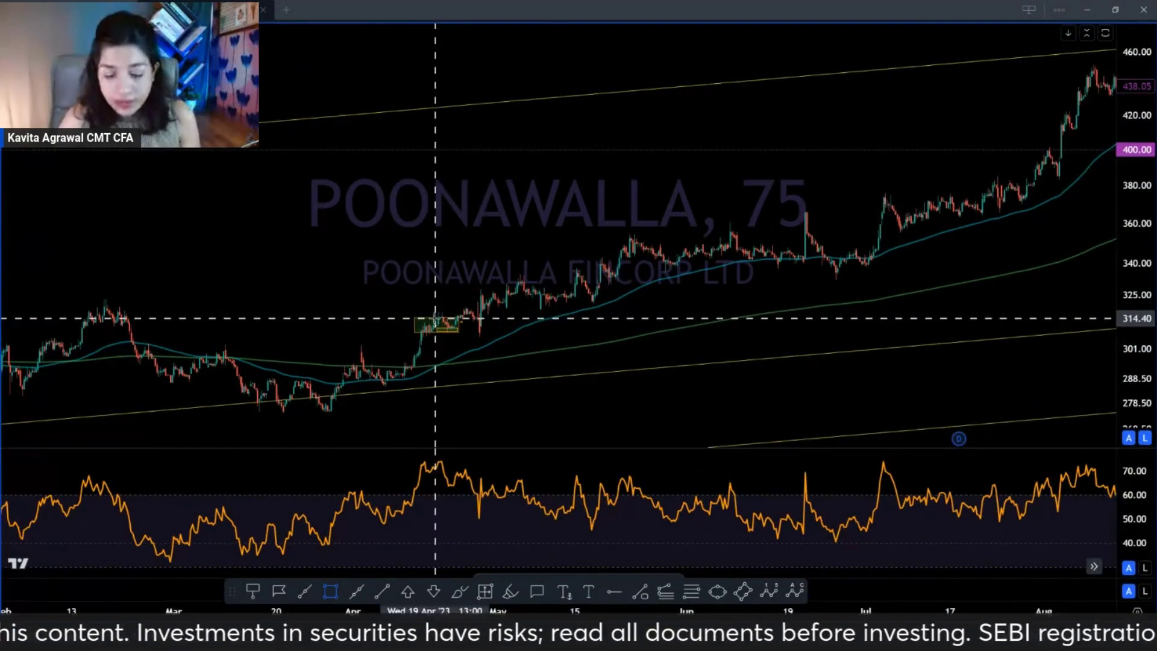
Step: Extend the April 2023 rectangle zone forward in time to about mid-August 2023
{"action": "left_click", "coordinate": [427, 324]}
{"action": "left_click_drag", "start_coordinate": [457, 326], "coordinate": [1138, 288]}
{"action": "scroll", "coordinate": [515, 388], "scroll_direction": "down", "scroll_amount": 5}
Step: Draw a rising price trendline from mid-April to early May 2023 and a falling RSI trendline over the same period
{"action": "left_click_drag", "start_coordinate": [517, 248], "coordinate": [375, 275]}
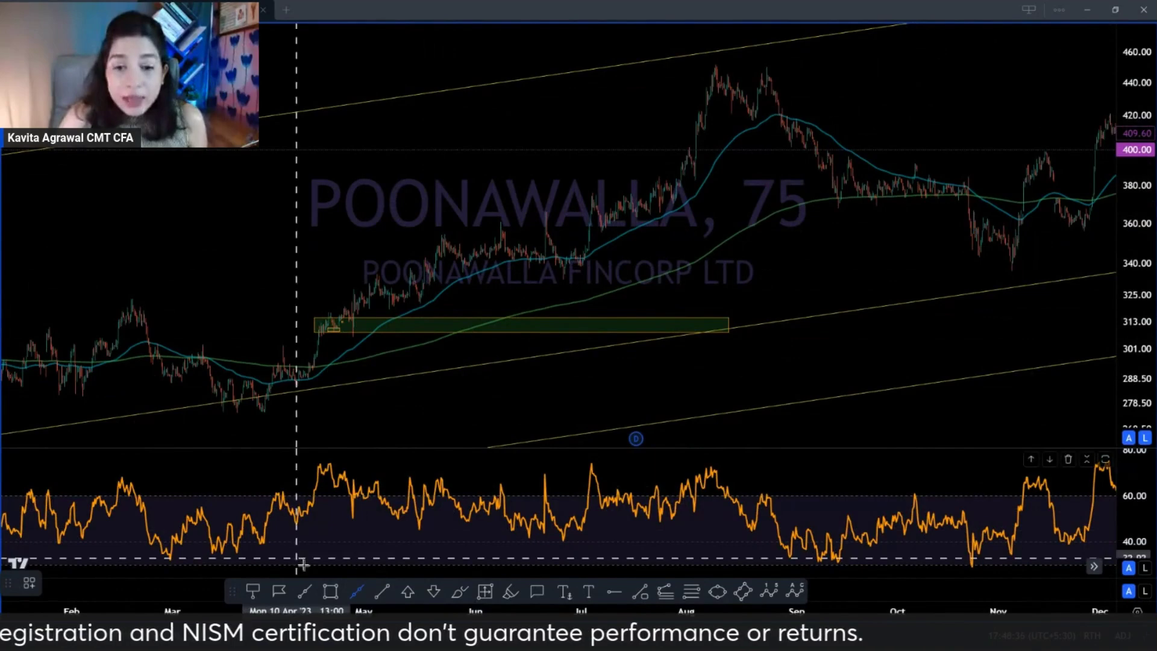
{"action": "left_click", "coordinate": [315, 329]}
{"action": "left_click", "coordinate": [376, 273]}
{"action": "left_click", "coordinate": [321, 463]}
{"action": "left_click", "coordinate": [377, 487]}
Step: Duplicate the April 2023 zone onto the two price peaks around late June and July 2023 and onto the August 2023 high
{"action": "left_click", "coordinate": [401, 348]}
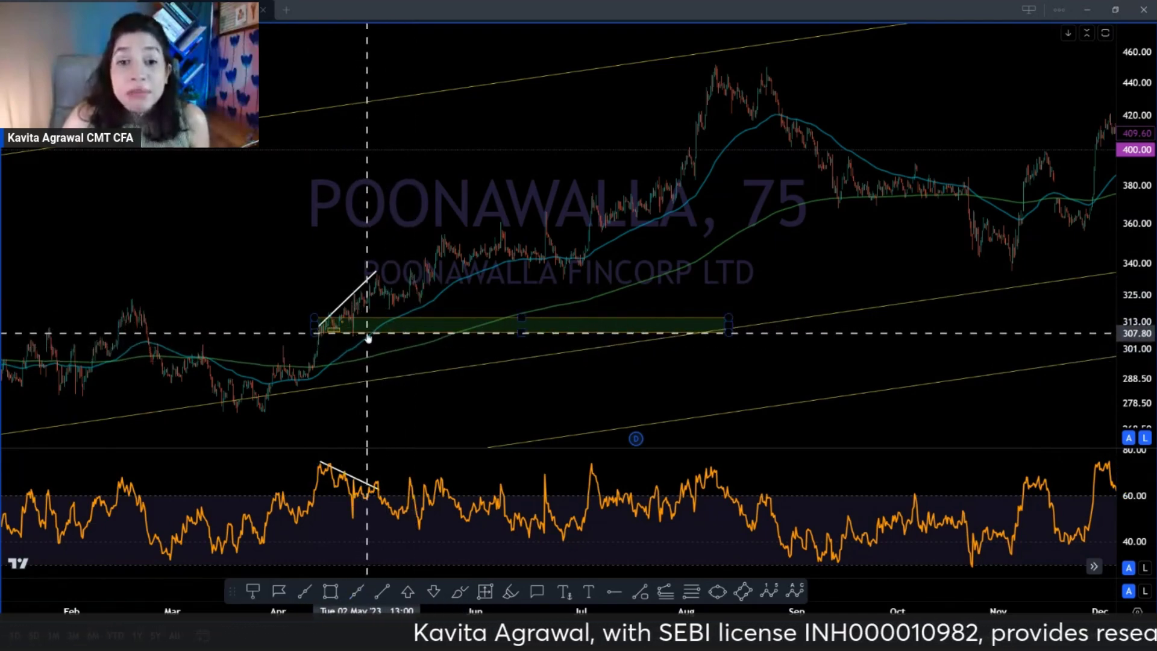
{"action": "left_click", "coordinate": [367, 338]}
{"action": "left_click_drag", "start_coordinate": [367, 338], "coordinate": [713, 72]}
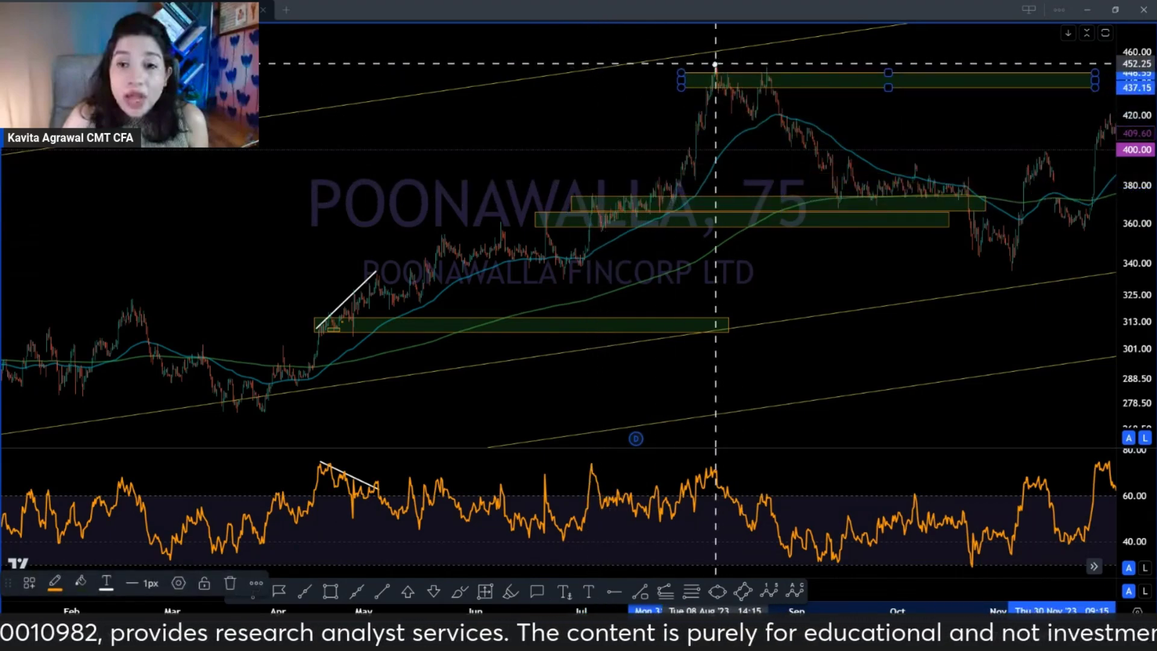
Step: Extend the lower of the two mid-2023 zones forward in time to November 2024
{"action": "scroll", "coordinate": [703, 243], "scroll_direction": "down", "scroll_amount": 5}
{"action": "left_click_drag", "start_coordinate": [551, 295], "coordinate": [457, 283]}
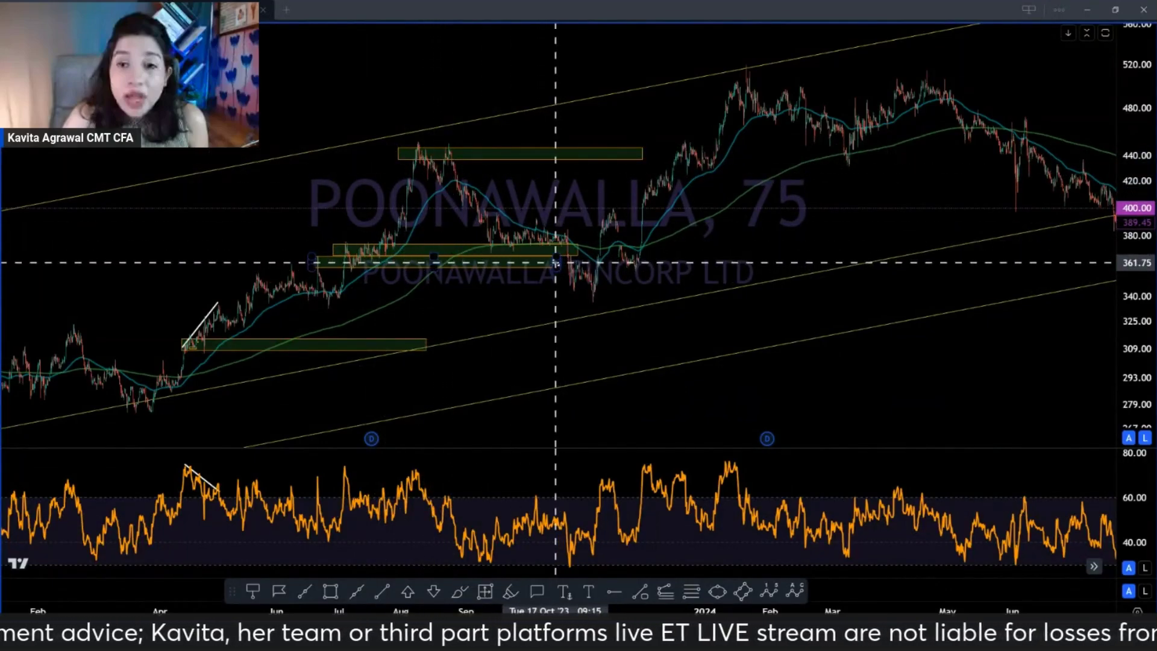
{"action": "left_click", "coordinate": [563, 261]}
{"action": "left_click_drag", "start_coordinate": [764, 236], "coordinate": [1061, 303]}
{"action": "left_click_drag", "start_coordinate": [663, 354], "coordinate": [467, 348]}
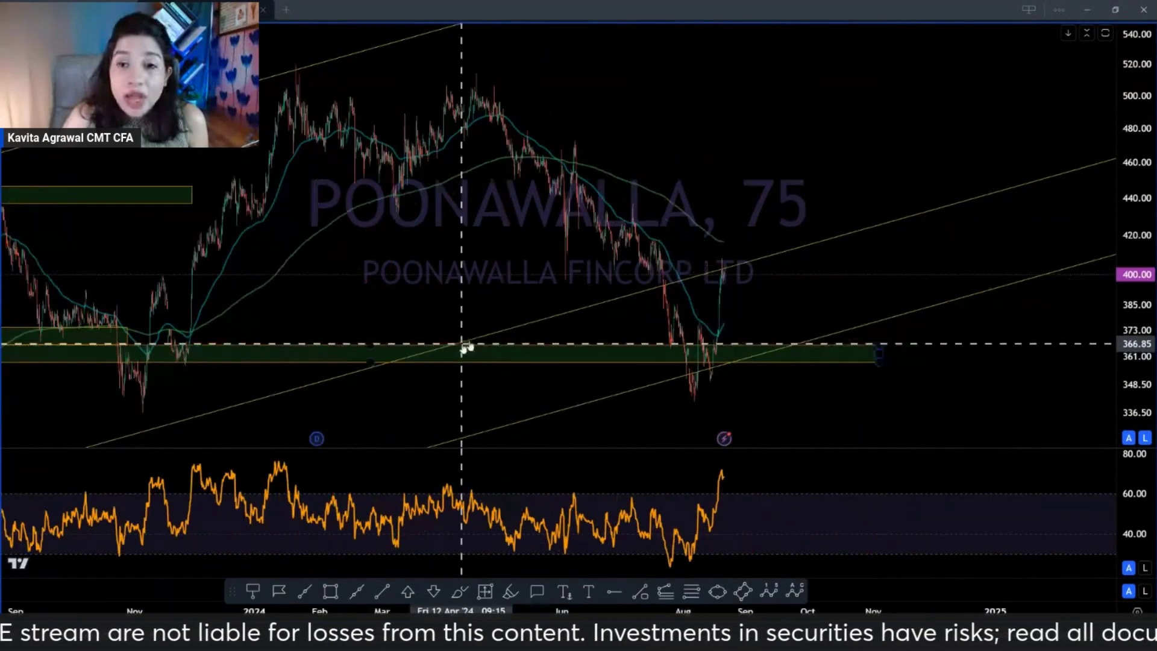
Step: Draw a rising RSI trendline from the 25 July 2024 low to early August and a nearly flat one around 40 from 7 to 21 August
{"action": "scroll", "coordinate": [674, 398], "scroll_direction": "up", "scroll_amount": 5}
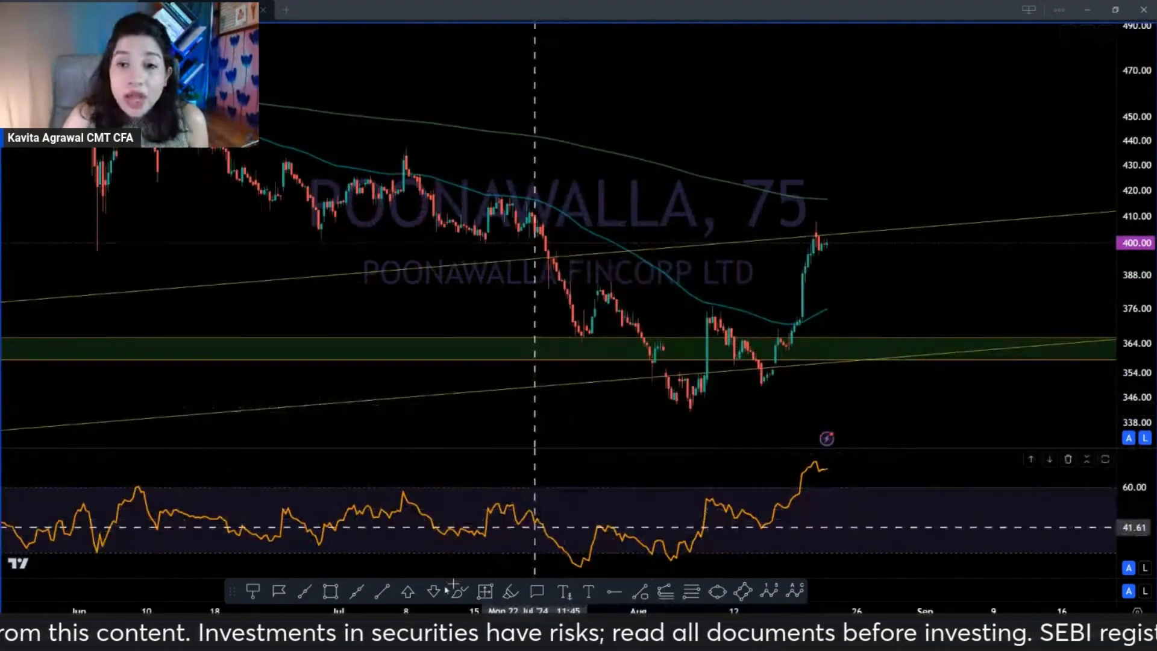
{"action": "left_click", "coordinate": [577, 568]}
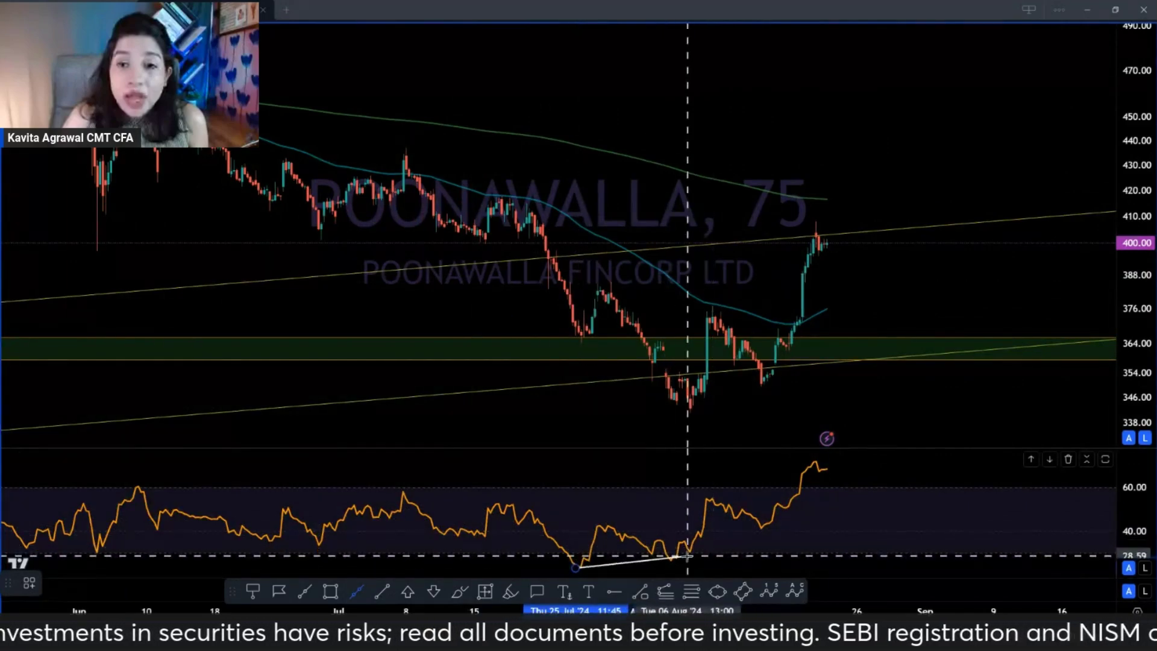
{"action": "left_click", "coordinate": [704, 529]}
{"action": "left_click", "coordinate": [827, 531]}
{"action": "scroll", "coordinate": [705, 518], "scroll_direction": "down", "scroll_amount": 3}
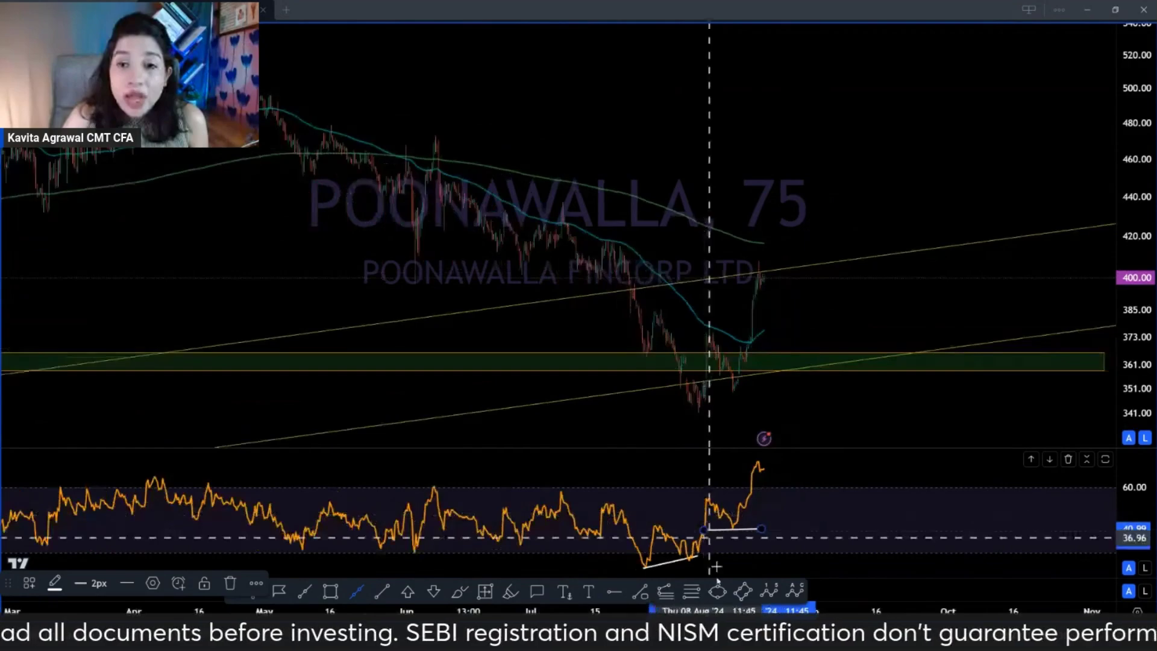
Step: Place a horizontal line at 371.95 on the price chart and activate the Horizontal Ray tool
{"action": "scroll", "coordinate": [701, 392], "scroll_direction": "down", "scroll_amount": 2}
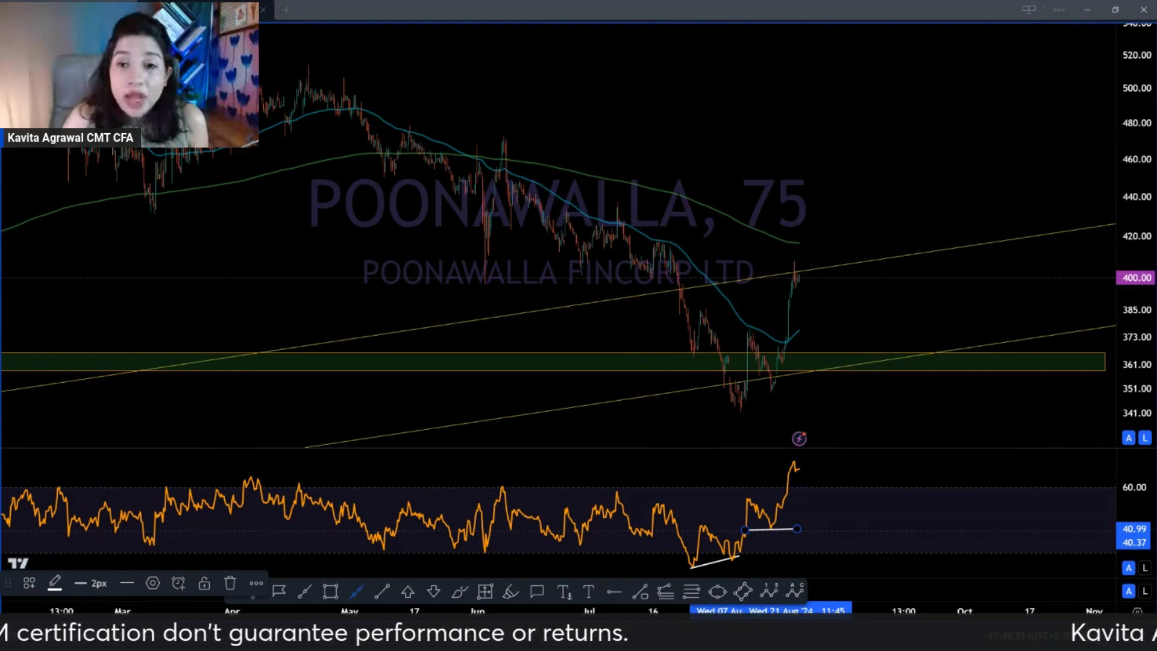
{"action": "scroll", "coordinate": [836, 374], "scroll_direction": "up", "scroll_amount": 2}
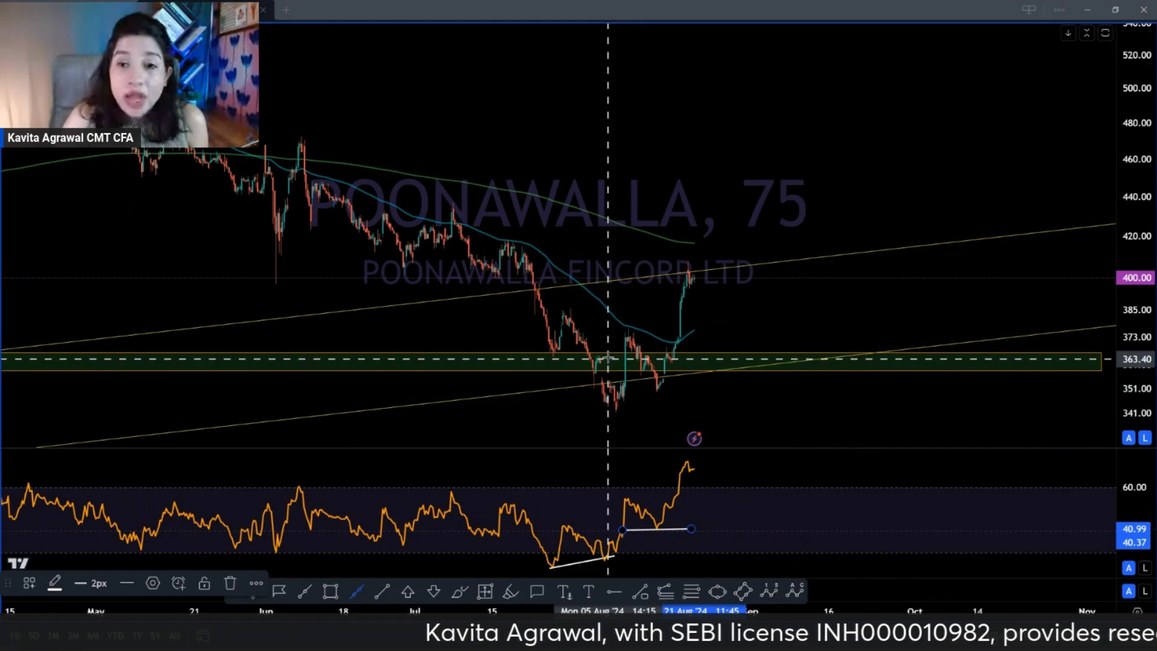
{"action": "key", "text": "alt+h"}
{"action": "left_click", "coordinate": [582, 440]}
{"action": "left_click_drag", "start_coordinate": [662, 428], "coordinate": [554, 429]}
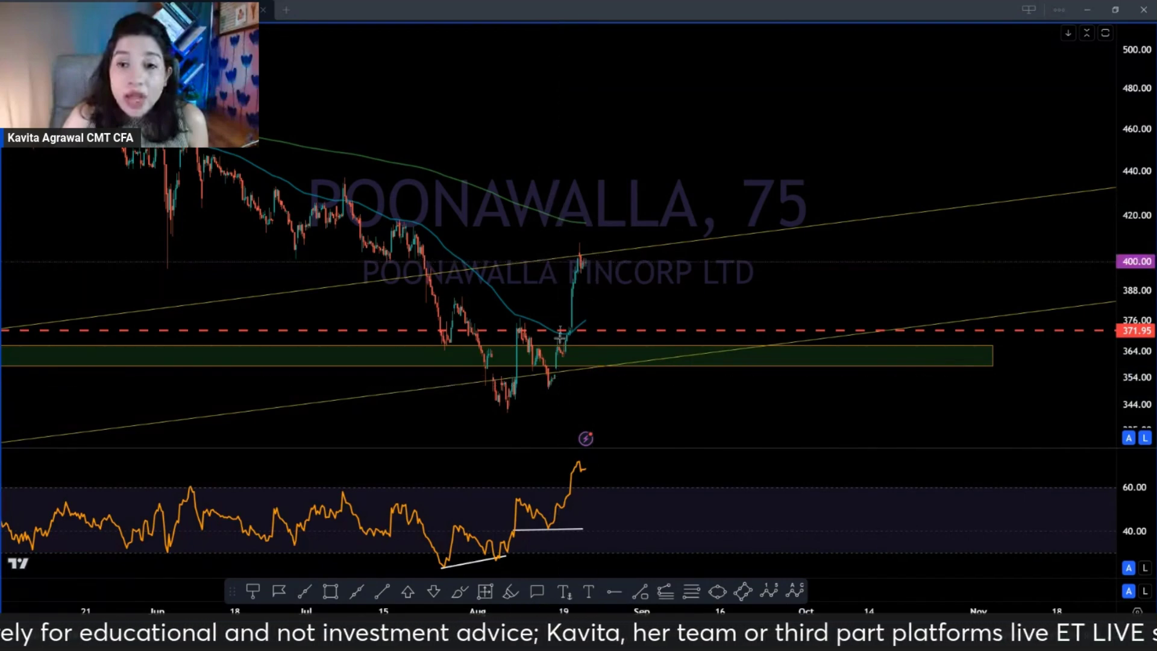
{"action": "left_click", "coordinate": [615, 592]}
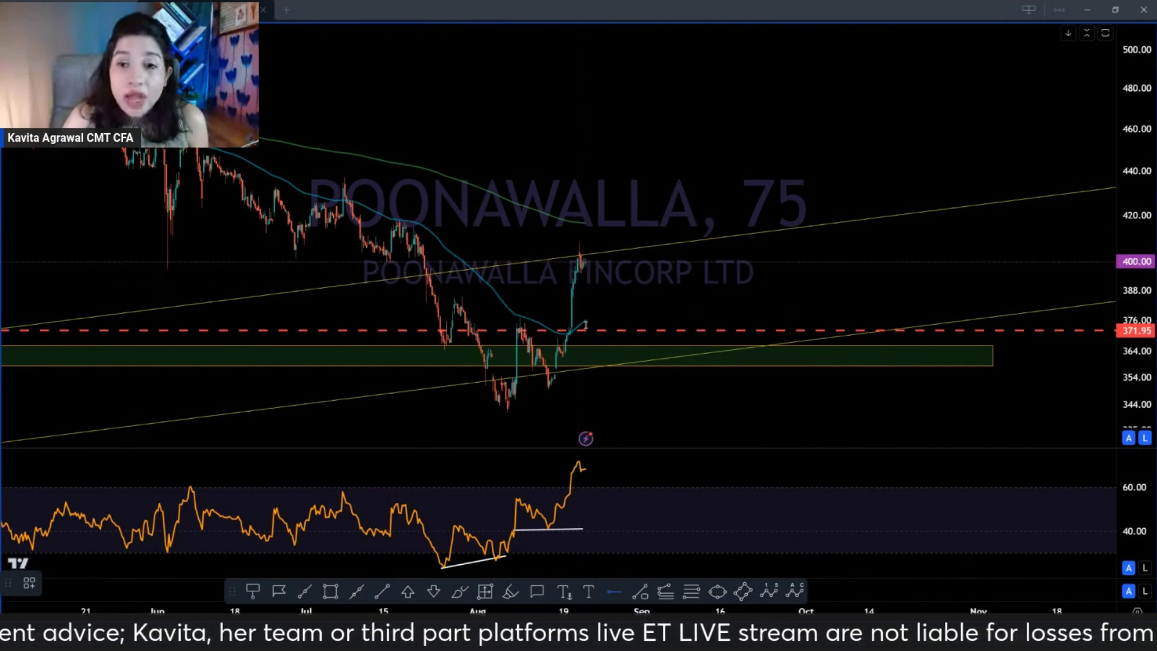
Step: Examine the recent 2024 price and RSI action of POONAWALLA on the daily chart
{"action": "scroll", "coordinate": [596, 369], "scroll_direction": "down", "scroll_amount": 5}
{"action": "scroll", "coordinate": [651, 362], "scroll_direction": "up", "scroll_amount": 3}
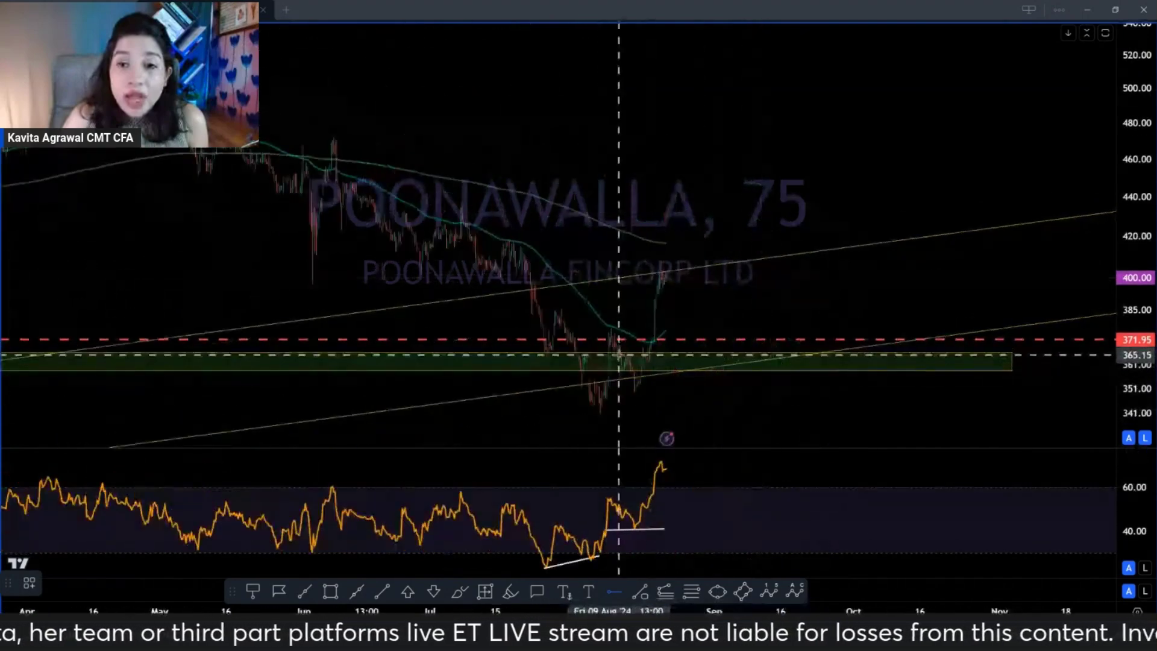
{"action": "key", "text": "Tab"}
{"action": "scroll", "coordinate": [656, 360], "scroll_direction": "down", "scroll_amount": 4}
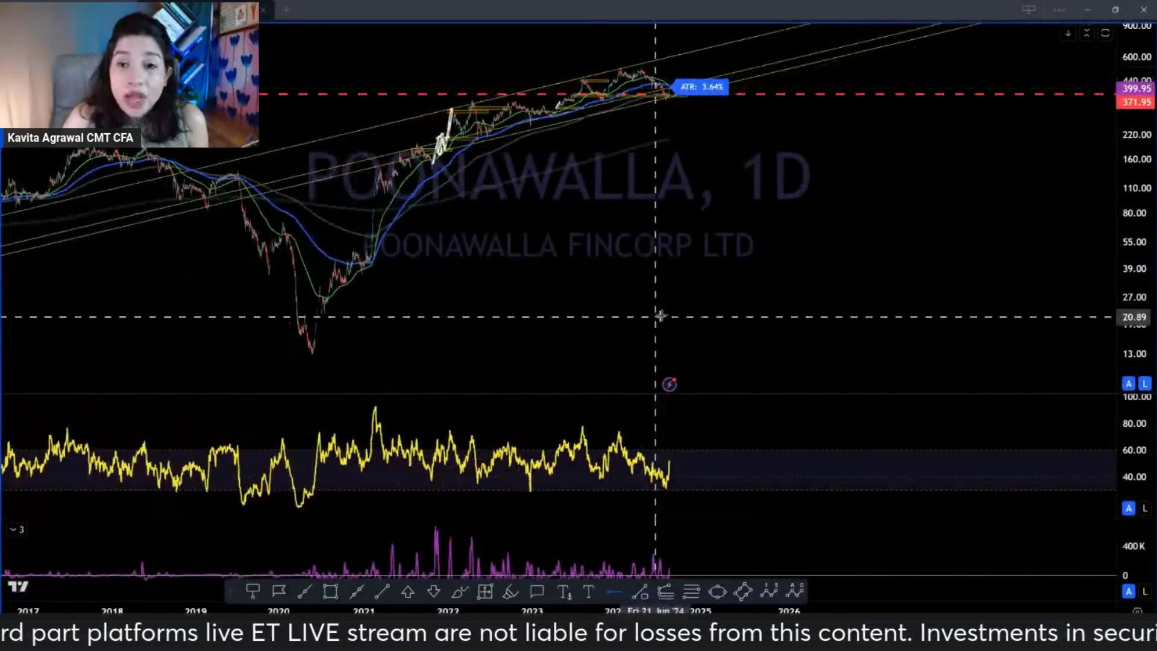
{"action": "left_click_drag", "start_coordinate": [650, 323], "coordinate": [502, 299]}
{"action": "scroll", "coordinate": [502, 298], "scroll_direction": "up", "scroll_amount": 3}
{"action": "scroll", "coordinate": [504, 298], "scroll_direction": "up", "scroll_amount": 4}
{"action": "scroll", "coordinate": [518, 305], "scroll_direction": "down", "scroll_amount": 2}
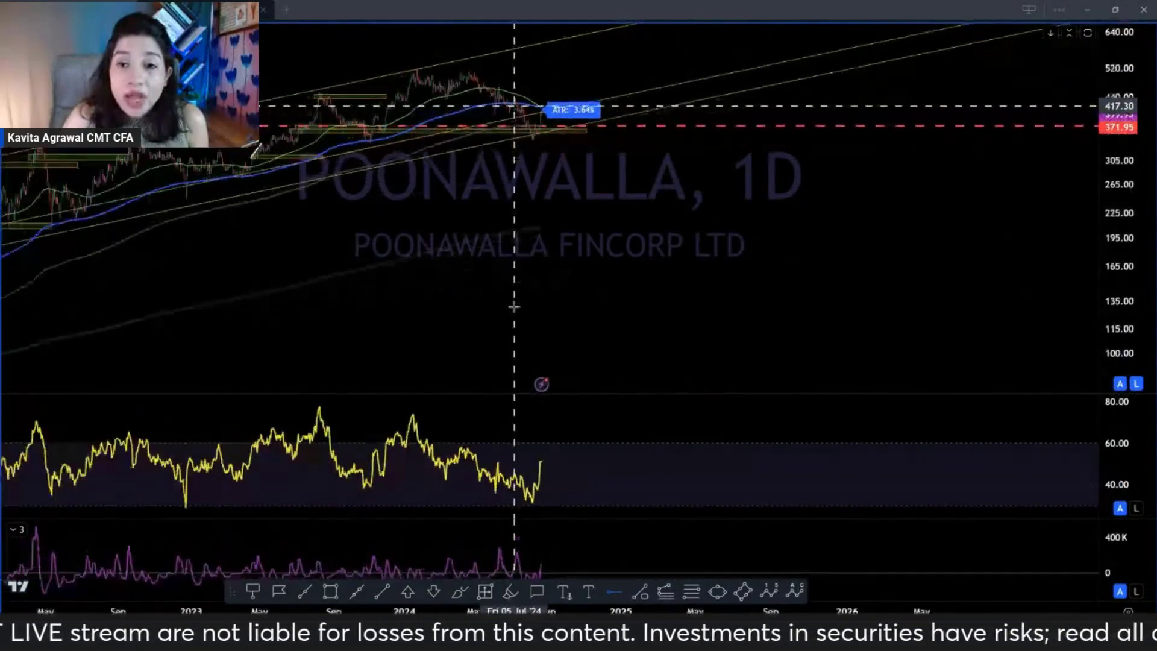
{"action": "scroll", "coordinate": [603, 283], "scroll_direction": "up", "scroll_amount": 4}
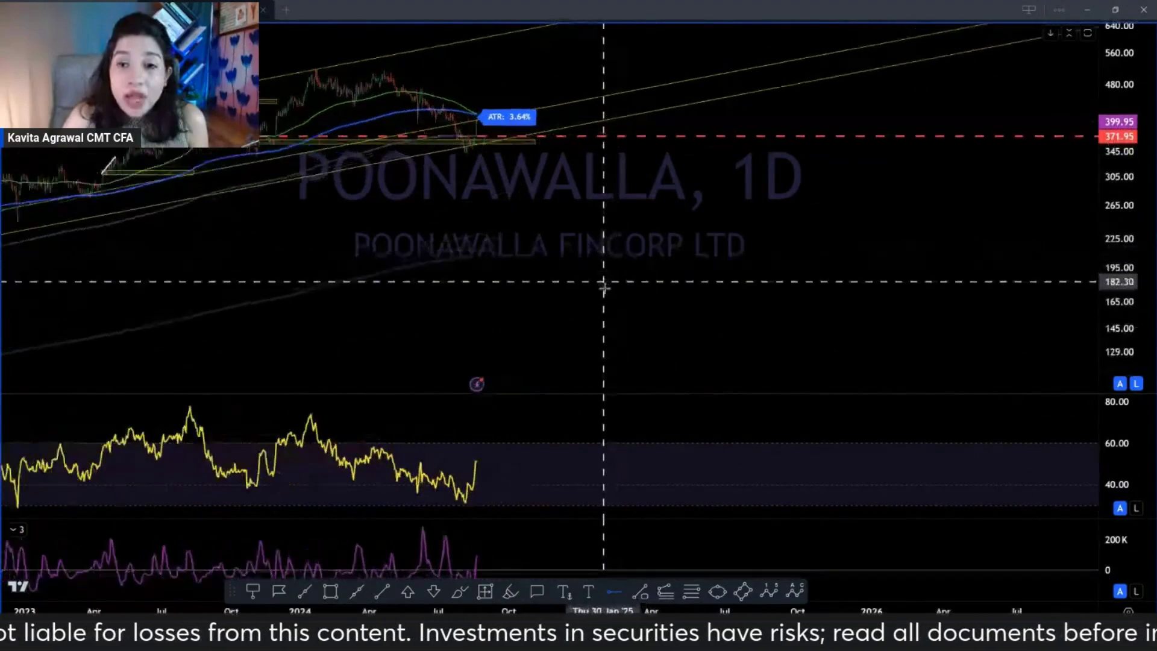
Step: Return to the 75-minute chart and place a horizontal ray at 383.65 starting in late July 2024
{"action": "key", "text": "Tab"}
{"action": "scroll", "coordinate": [584, 297], "scroll_direction": "down", "scroll_amount": 2}
{"action": "left_click", "coordinate": [359, 287]}
{"action": "left_click", "coordinate": [359, 287]}
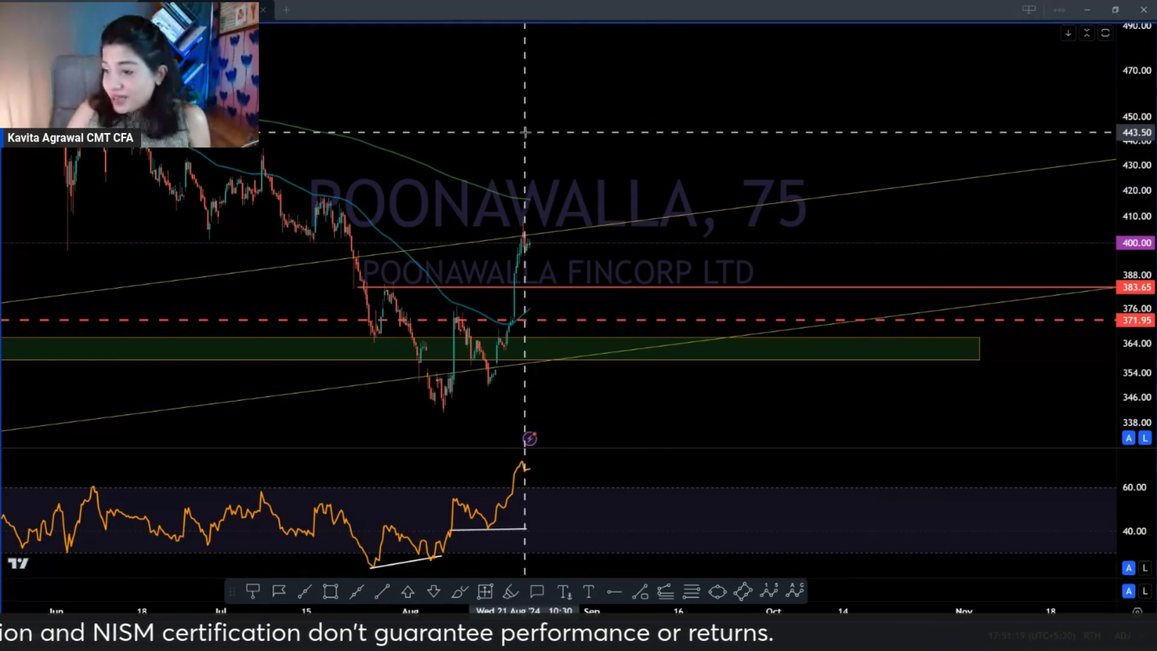
Step: Load the NSE:ADANIPOWER stock chart and show its full 75-minute history
{"action": "type", "text": "ADANIPOWER"}
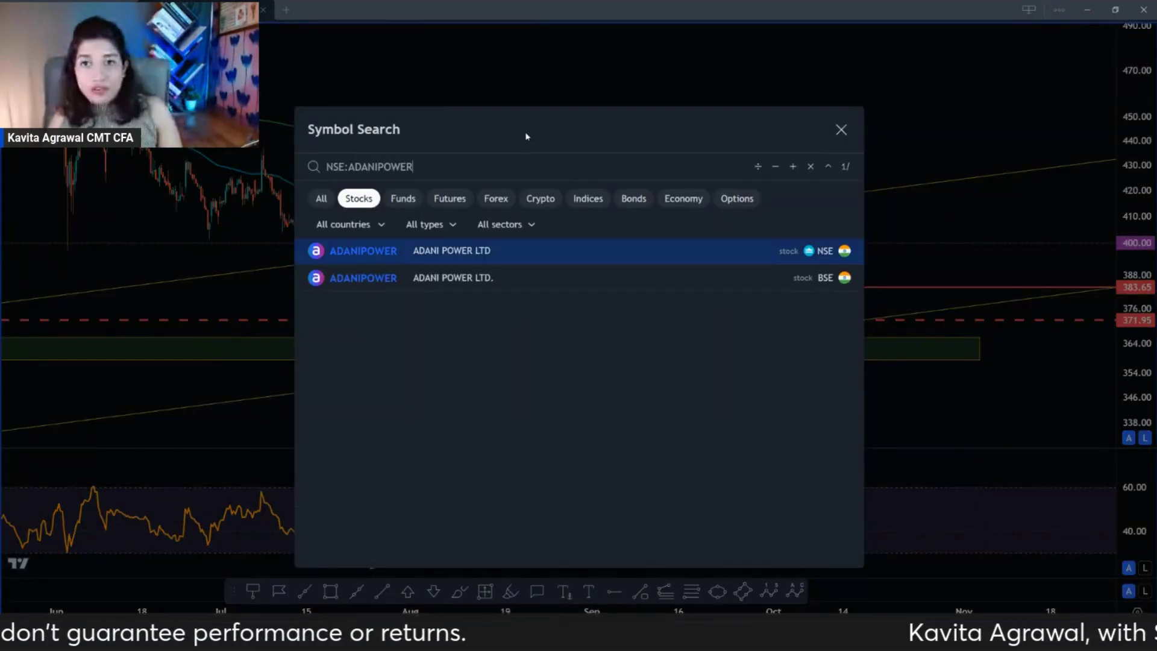
{"action": "key", "text": "Return"}
{"action": "scroll", "coordinate": [488, 140], "scroll_direction": "down", "scroll_amount": 10}
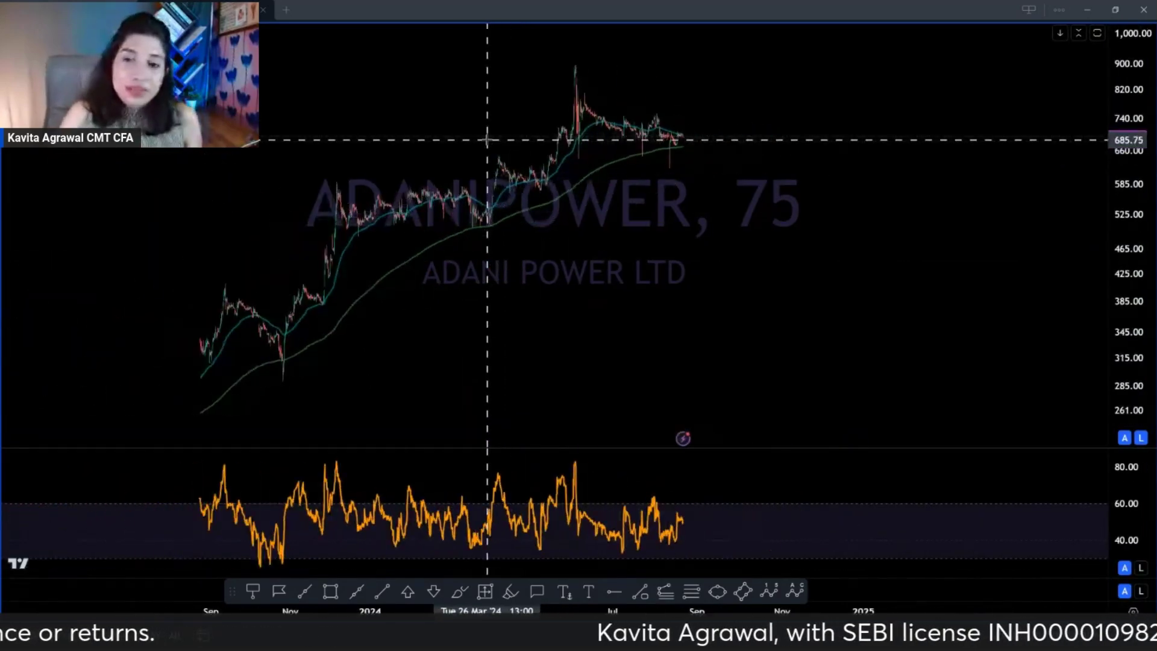
Step: Switch ADANIPOWER to the daily chart and remove all its existing drawings
{"action": "key", "text": "Tab"}
{"action": "scroll", "coordinate": [488, 141], "scroll_direction": "down", "scroll_amount": 5}
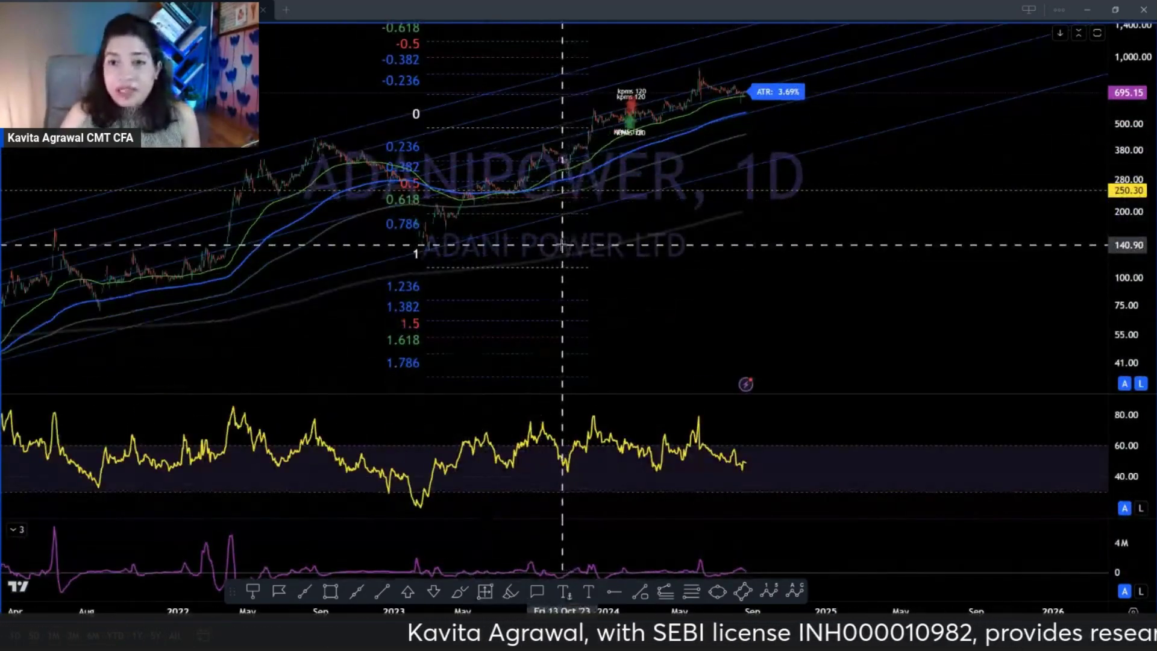
{"action": "right_click", "coordinate": [646, 256]}
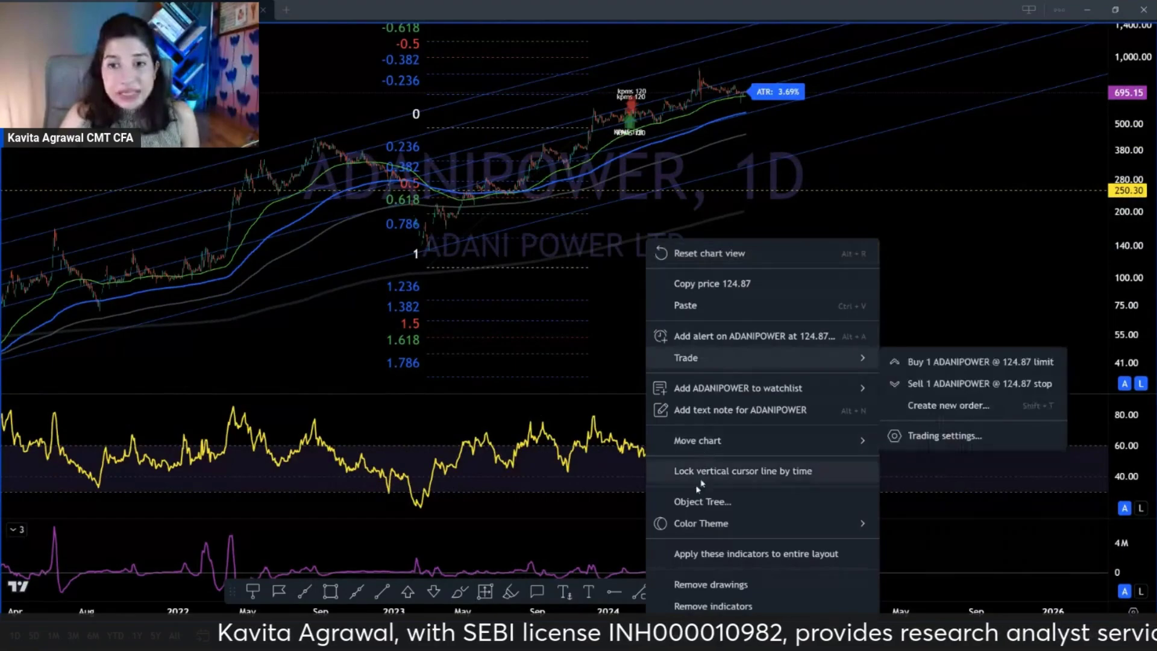
{"action": "left_click", "coordinate": [673, 586]}
Step: Draw a rising extended trendline from the March 2020 low at 24.33 to April 2024, running beneath the price lows
{"action": "scroll", "coordinate": [513, 271], "scroll_direction": "down", "scroll_amount": 5}
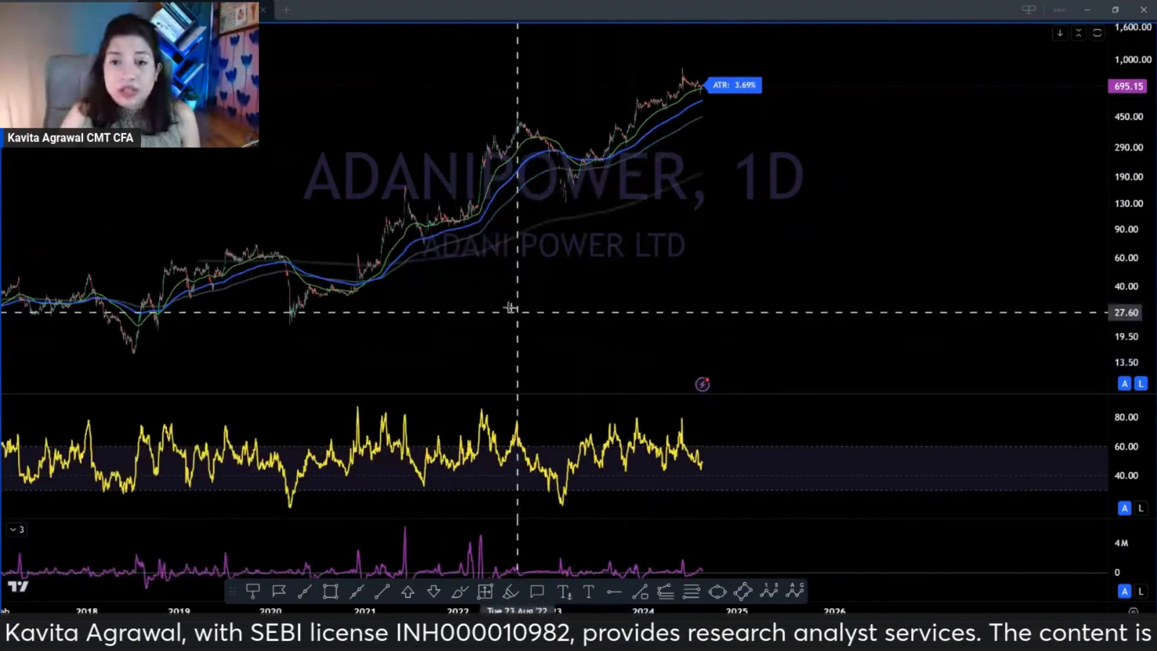
{"action": "left_click_drag", "start_coordinate": [556, 302], "coordinate": [672, 303]}
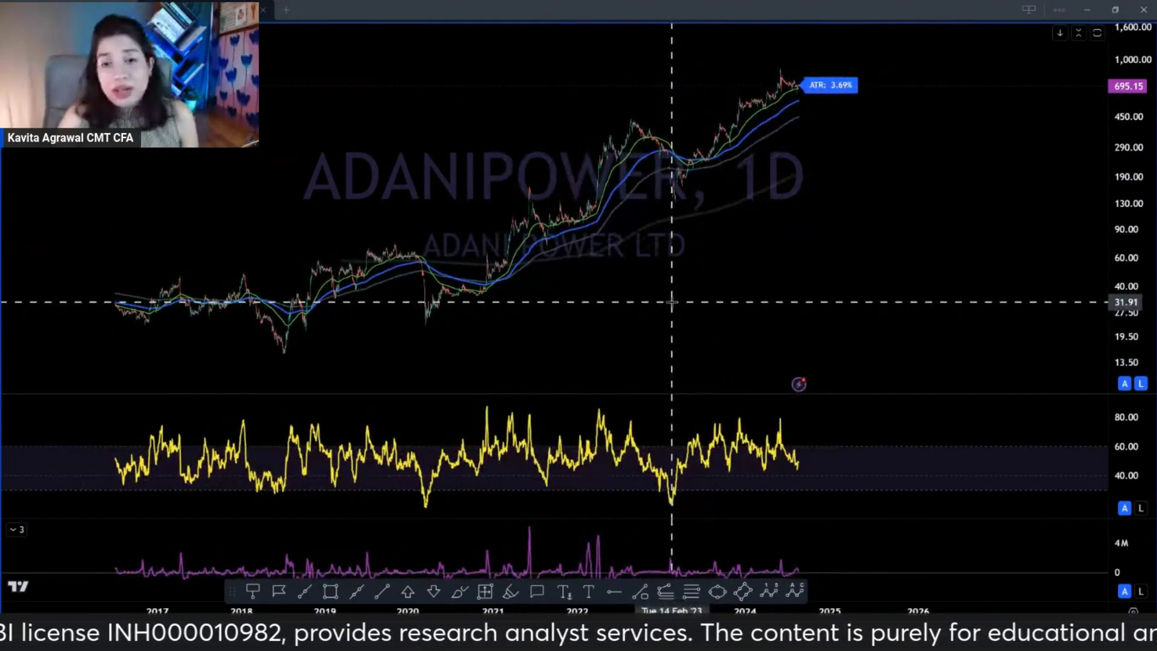
{"action": "left_click_drag", "start_coordinate": [602, 309], "coordinate": [569, 298]}
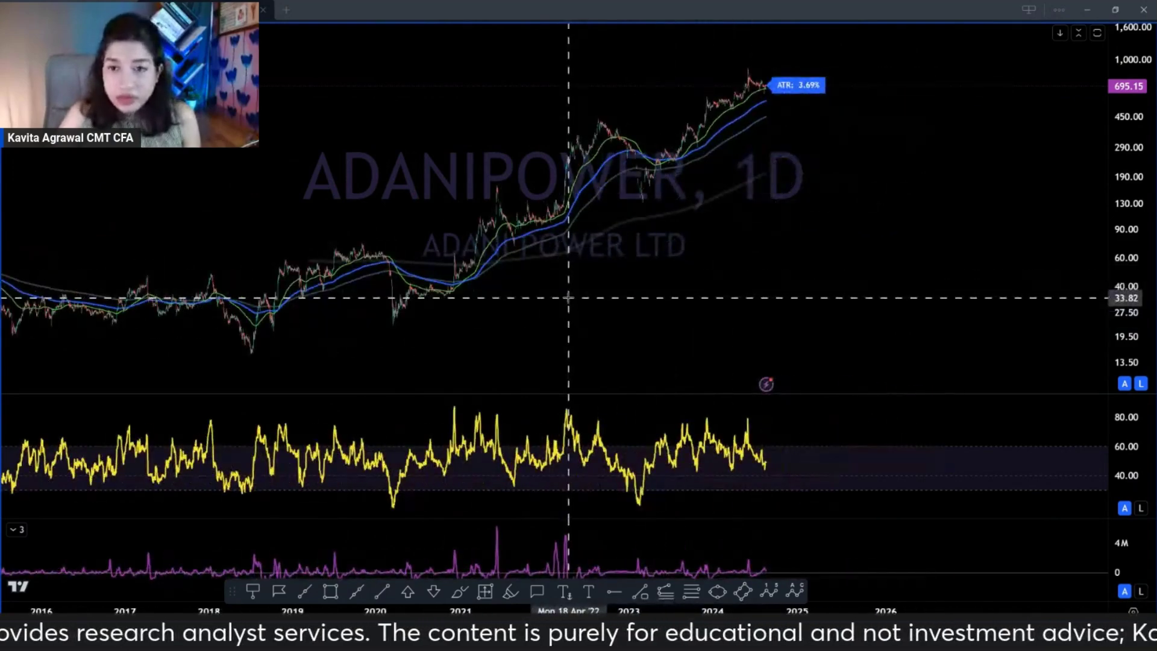
{"action": "key", "text": "alt+t"}
{"action": "left_click", "coordinate": [391, 321]}
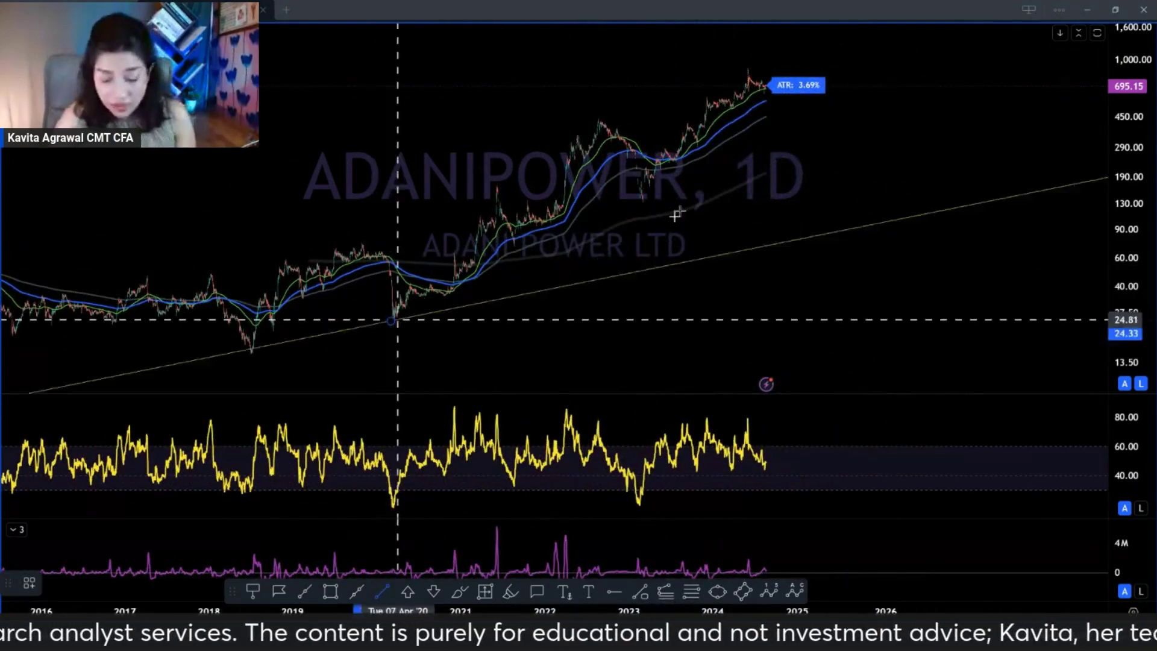
{"action": "left_click", "coordinate": [736, 160]}
{"action": "left_click", "coordinate": [605, 273]}
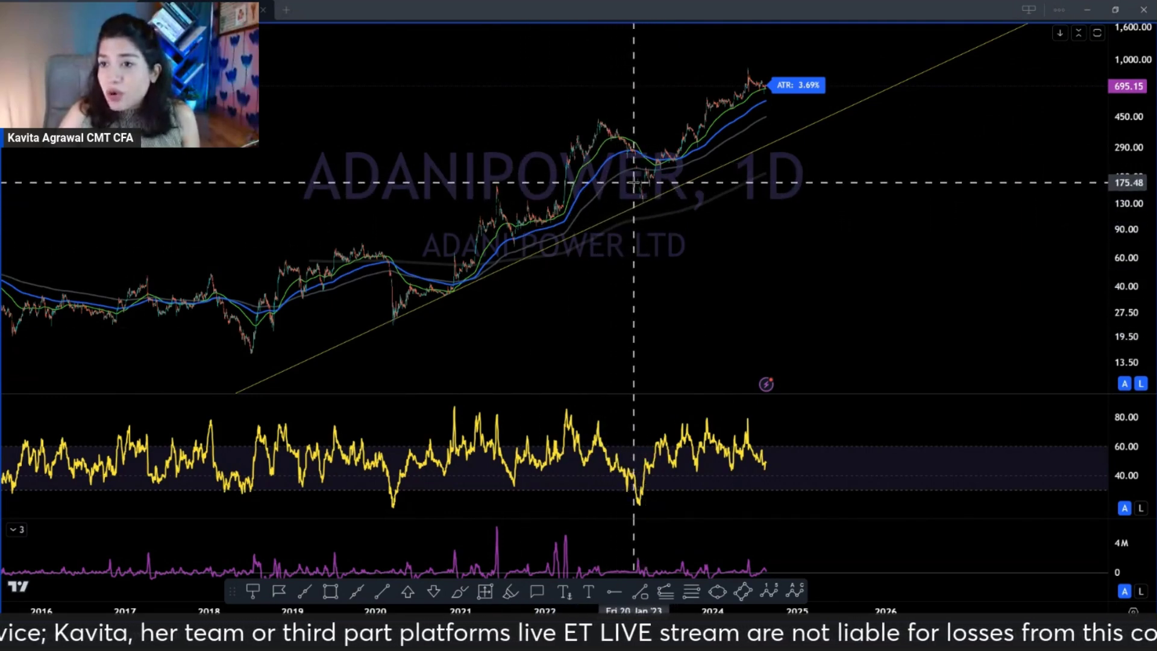
Step: Place a horizontal line at 175.48 and duplicate the rising trendline as two parallel lines along the price highs
{"action": "key", "text": "alt+h"}
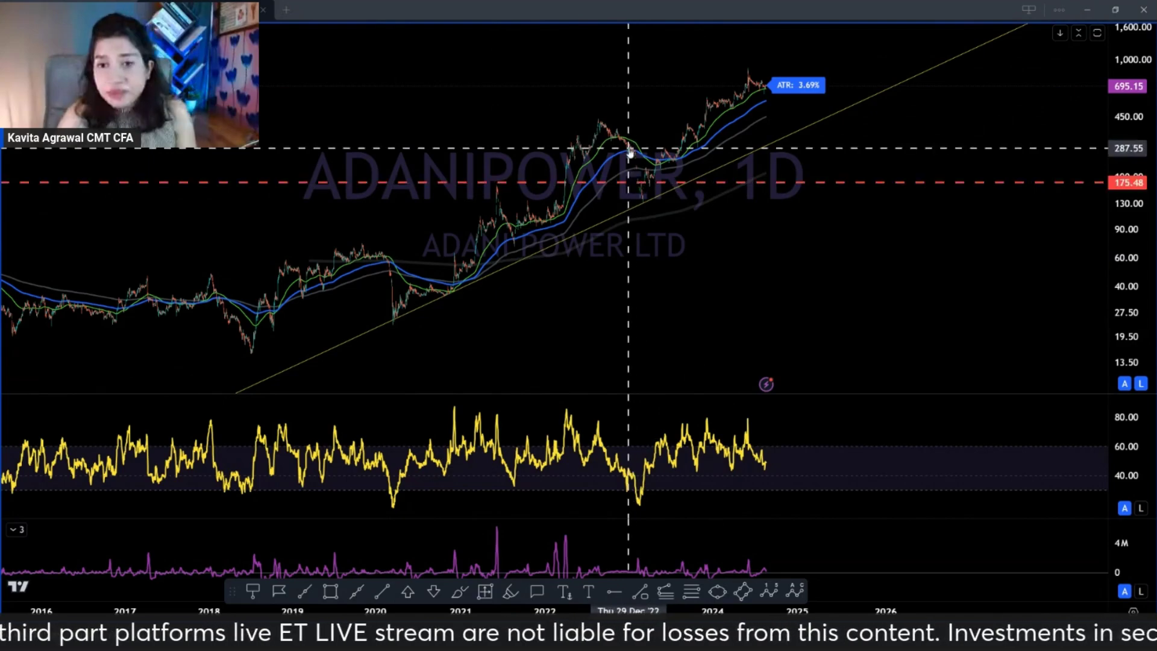
{"action": "left_click", "coordinate": [627, 214]}
{"action": "left_click_drag", "start_coordinate": [627, 217], "coordinate": [632, 101]}
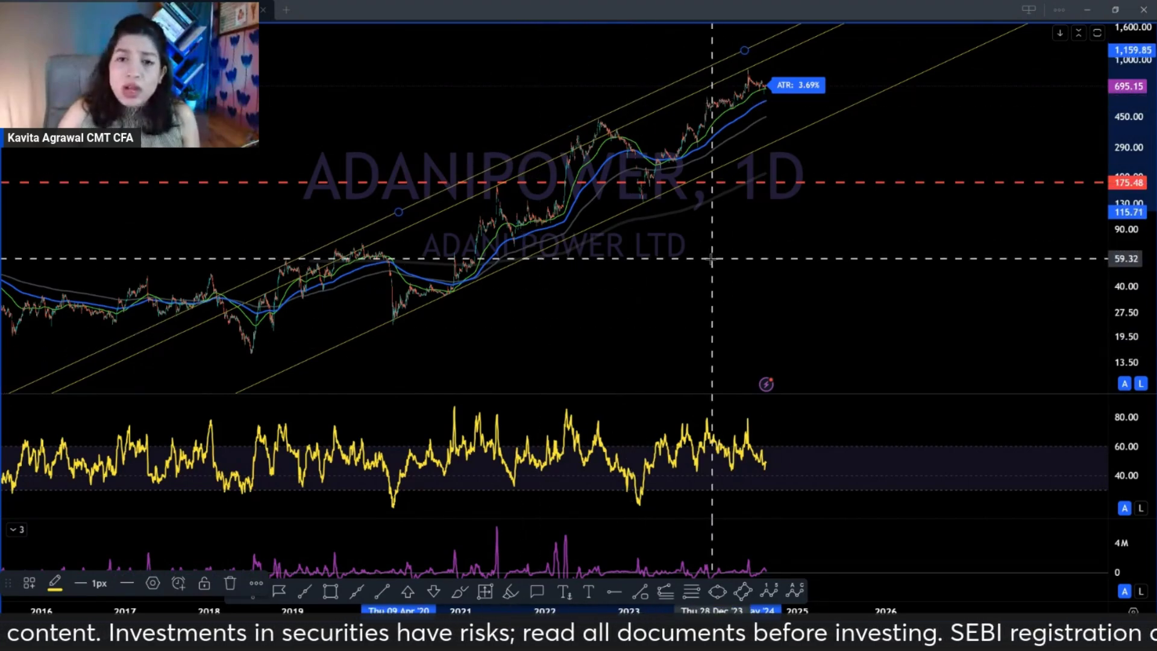
Step: Duplicate the rising ADANIPOWER trendline as two more parallel lines running through the middle of the price channel
{"action": "scroll", "coordinate": [673, 266], "scroll_direction": "up", "scroll_amount": 3}
{"action": "scroll", "coordinate": [673, 267], "scroll_direction": "down", "scroll_amount": 5}
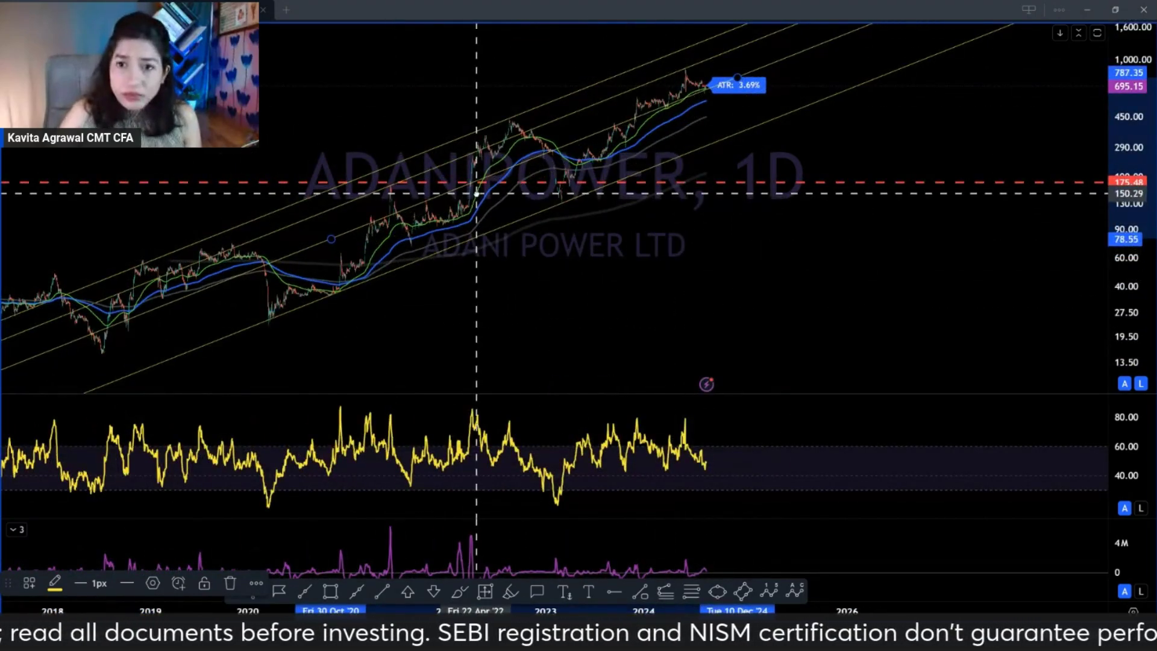
{"action": "left_click_drag", "start_coordinate": [477, 193], "coordinate": [476, 186]}
{"action": "key", "text": "ctrl+z"}
{"action": "left_click_drag", "start_coordinate": [633, 123], "coordinate": [648, 146]}
{"action": "scroll", "coordinate": [633, 166], "scroll_direction": "up", "scroll_amount": 5}
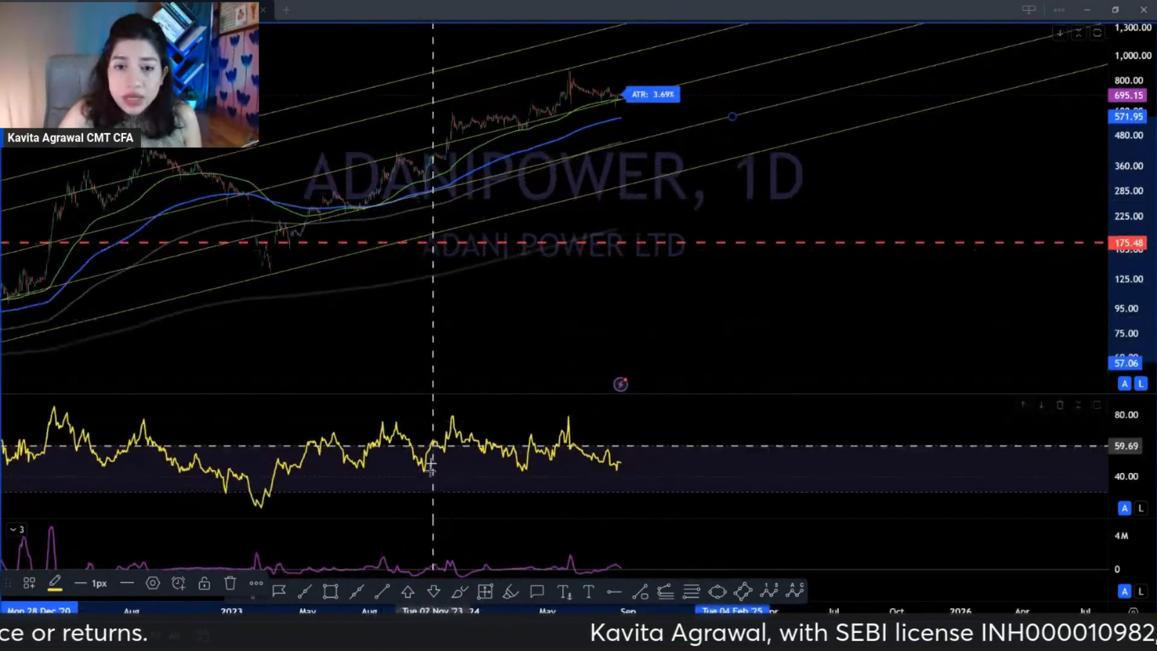
Step: Draw two near-horizontal trendlines on the RSI from 2023 to September 2024, along its highs near 78 and its lows near 42
{"action": "scroll", "coordinate": [416, 492], "scroll_direction": "down", "scroll_amount": 2}
{"action": "scroll", "coordinate": [521, 482], "scroll_direction": "up", "scroll_amount": 2}
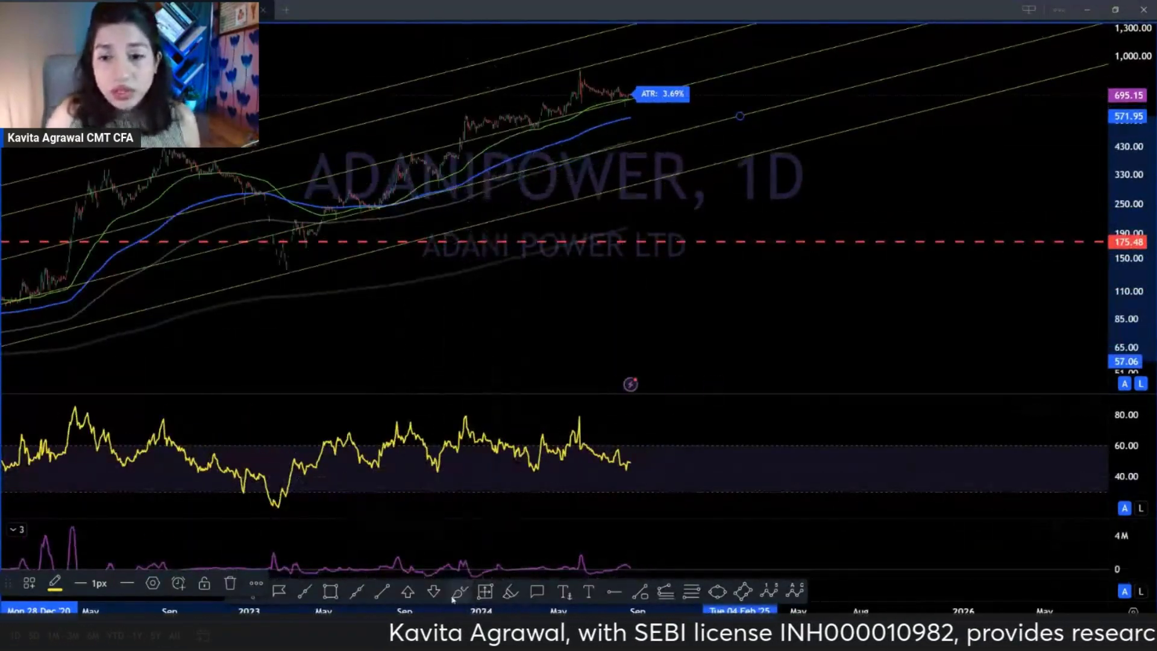
{"action": "left_click", "coordinate": [355, 591]}
{"action": "left_click_drag", "start_coordinate": [311, 417], "coordinate": [636, 417]}
{"action": "left_click_drag", "start_coordinate": [290, 473], "coordinate": [636, 473]}
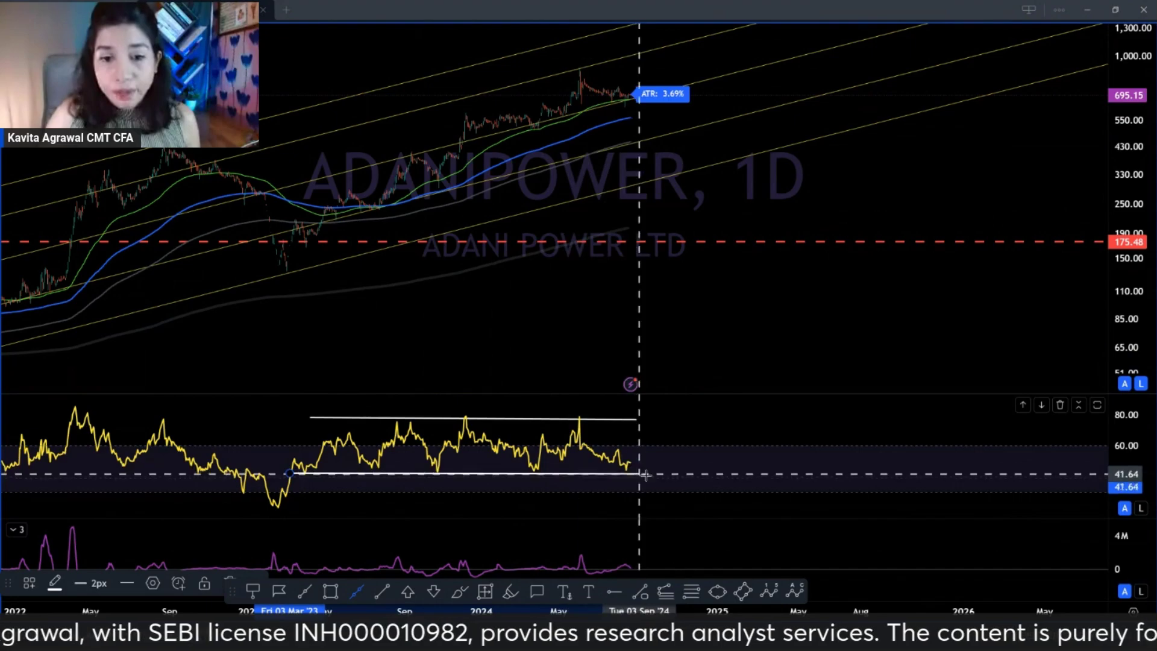
Step: Draw a rectangle zone between 572.20 and 546.05 from 29 November 2023 to 20 December 2024 and give it a yellow border
{"action": "scroll", "coordinate": [608, 303], "scroll_direction": "down", "scroll_amount": 3}
{"action": "scroll", "coordinate": [608, 303], "scroll_direction": "up", "scroll_amount": 5}
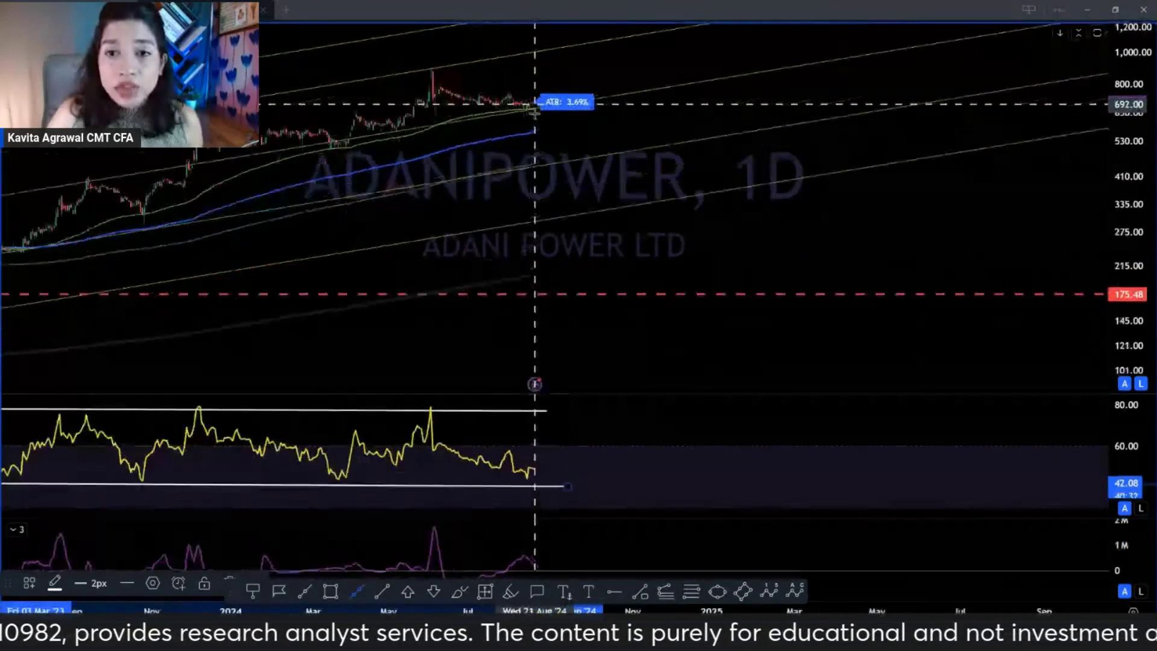
{"action": "scroll", "coordinate": [538, 118], "scroll_direction": "up", "scroll_amount": 2}
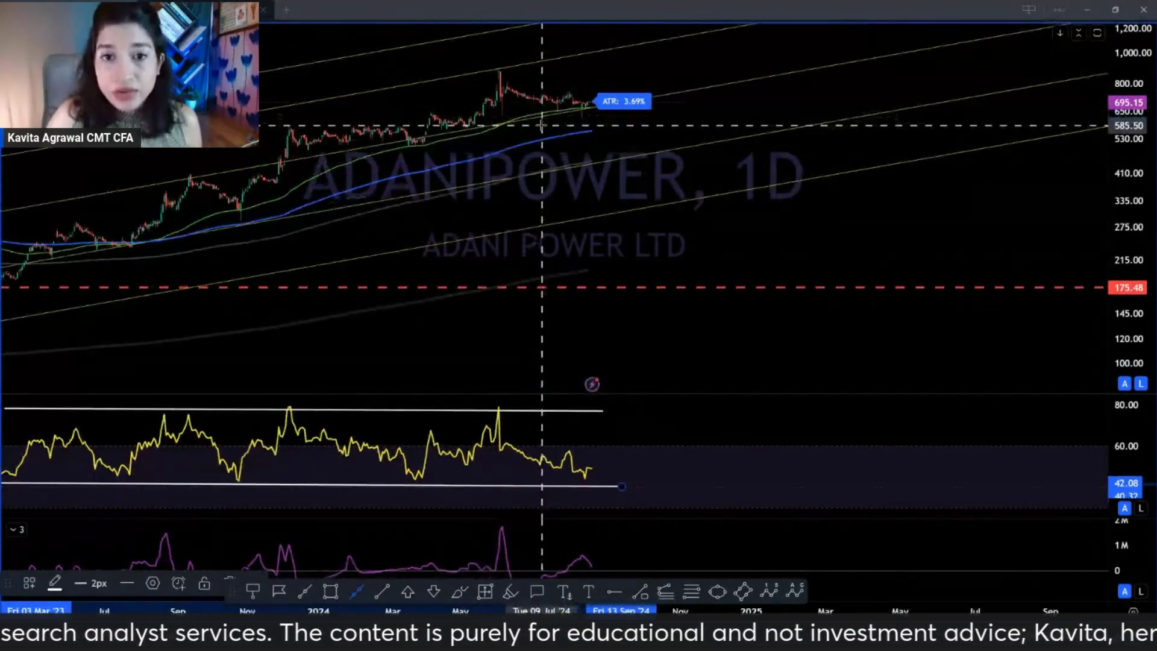
{"action": "scroll", "coordinate": [377, 605], "scroll_direction": "down", "scroll_amount": 1}
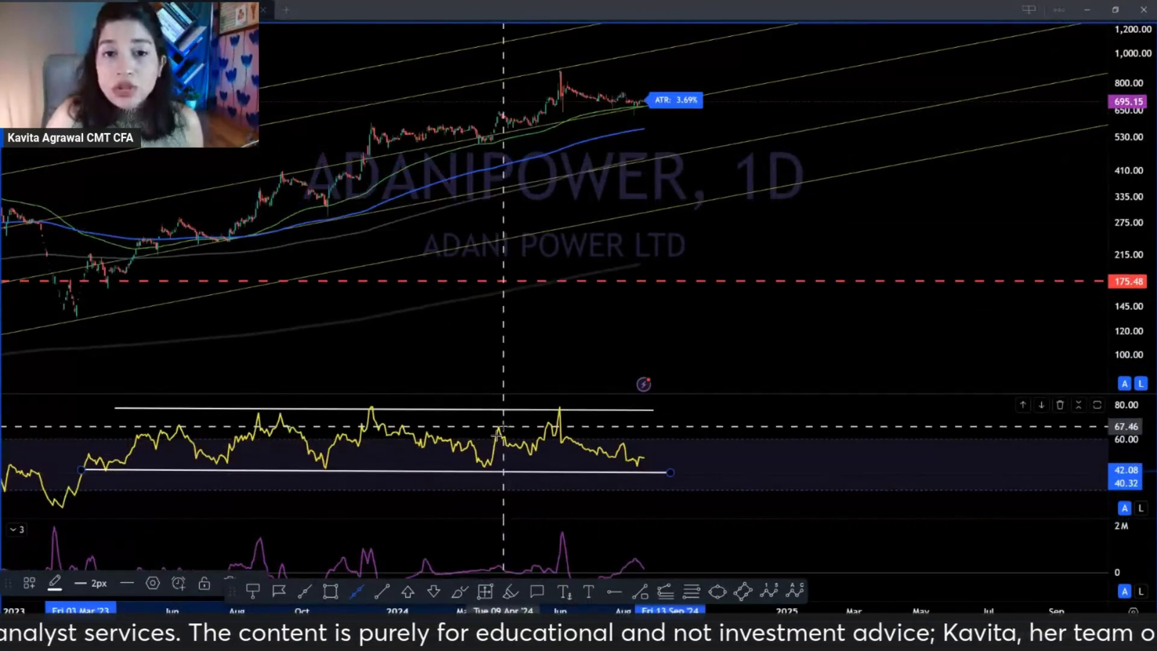
{"action": "left_click", "coordinate": [331, 593]}
{"action": "left_click", "coordinate": [363, 129]}
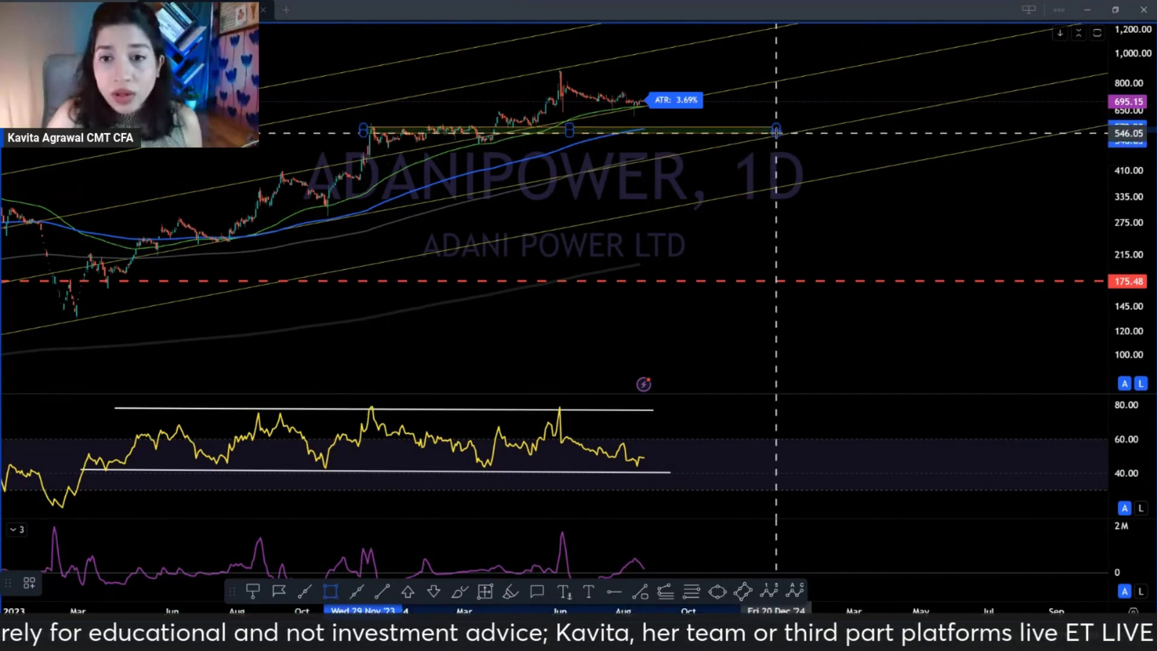
{"action": "left_click", "coordinate": [777, 131]}
{"action": "left_click", "coordinate": [55, 595]}
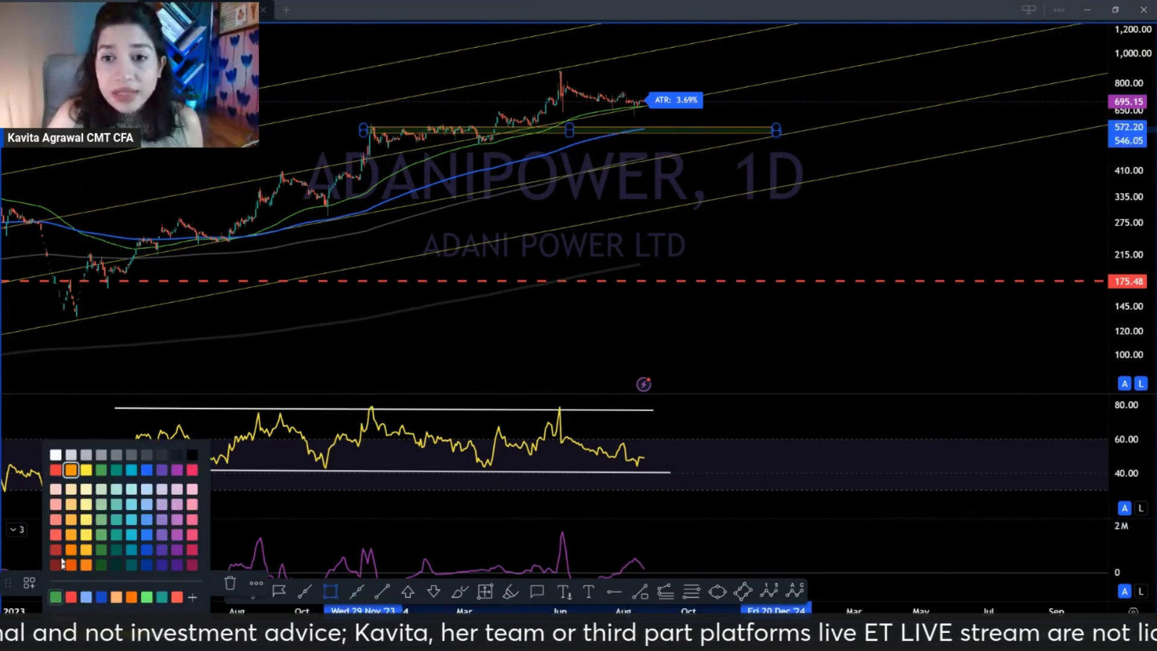
{"action": "left_click", "coordinate": [86, 470]}
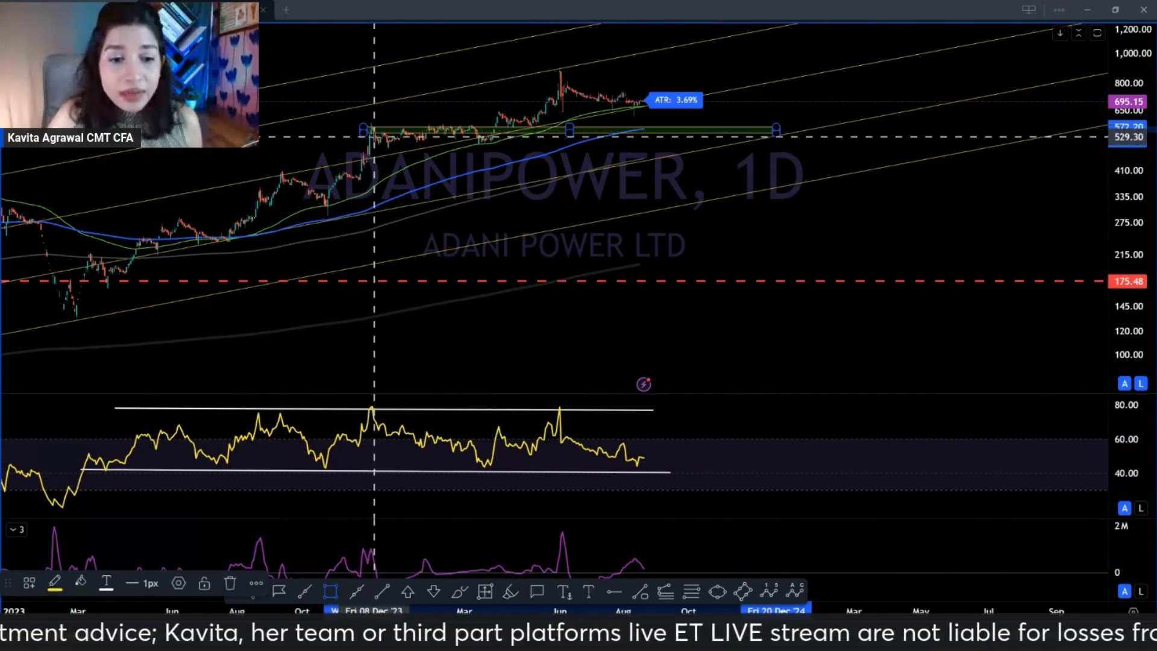
Step: Duplicate the zone onto the September 2023 high with its base at 398.20, and onto the June 2024 high between 893.40 and 852.65
{"action": "scroll", "coordinate": [400, 168], "scroll_direction": "down", "scroll_amount": 1}
{"action": "right_click", "coordinate": [451, 125]}
{"action": "left_click", "coordinate": [461, 116]}
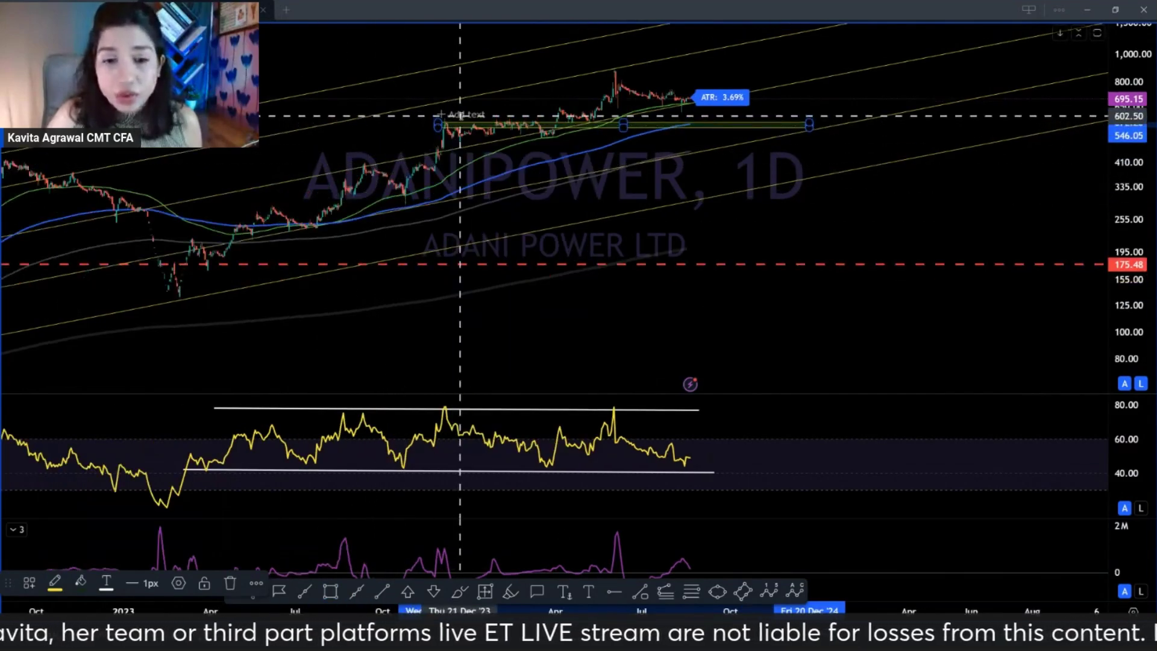
{"action": "left_click_drag", "start_coordinate": [458, 125], "coordinate": [377, 162]}
{"action": "left_click", "coordinate": [427, 170]}
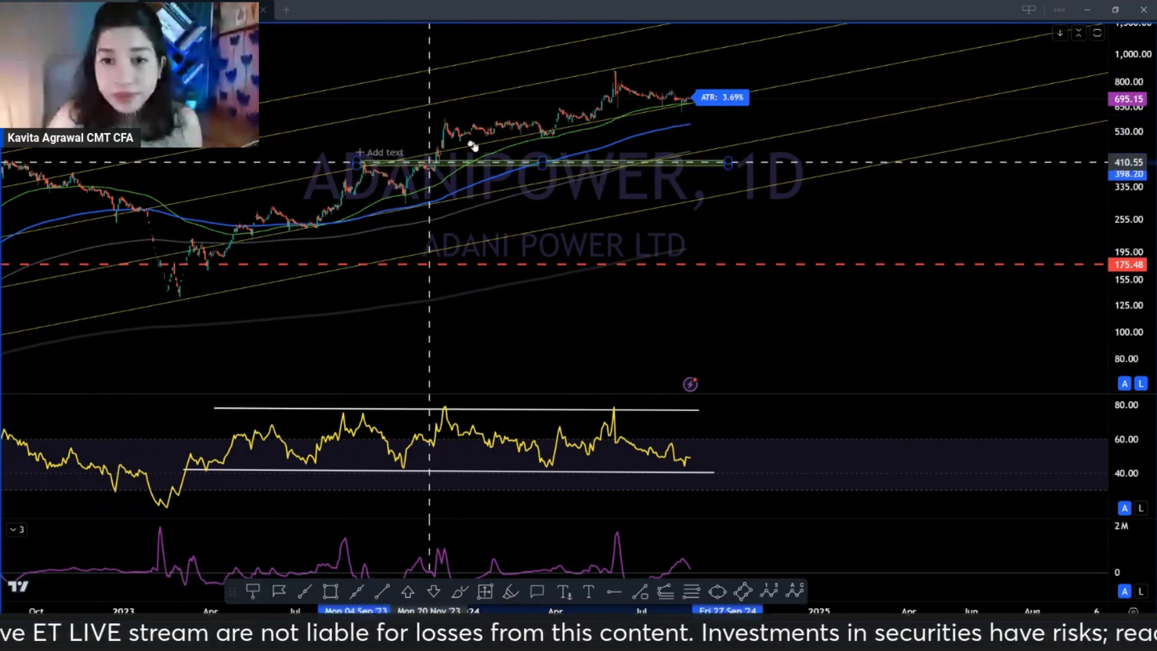
{"action": "left_click", "coordinate": [512, 122]}
{"action": "left_click_drag", "start_coordinate": [571, 124], "coordinate": [731, 73]}
{"action": "key", "text": "Delete"}
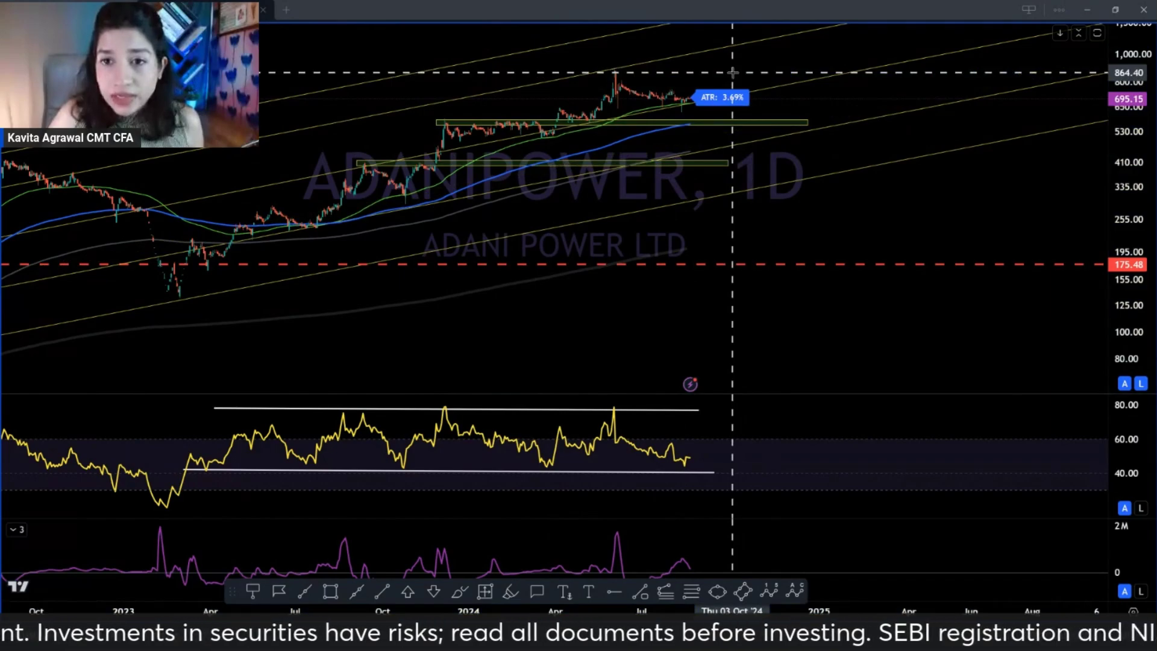
{"action": "left_click_drag", "start_coordinate": [451, 123], "coordinate": [622, 71]}
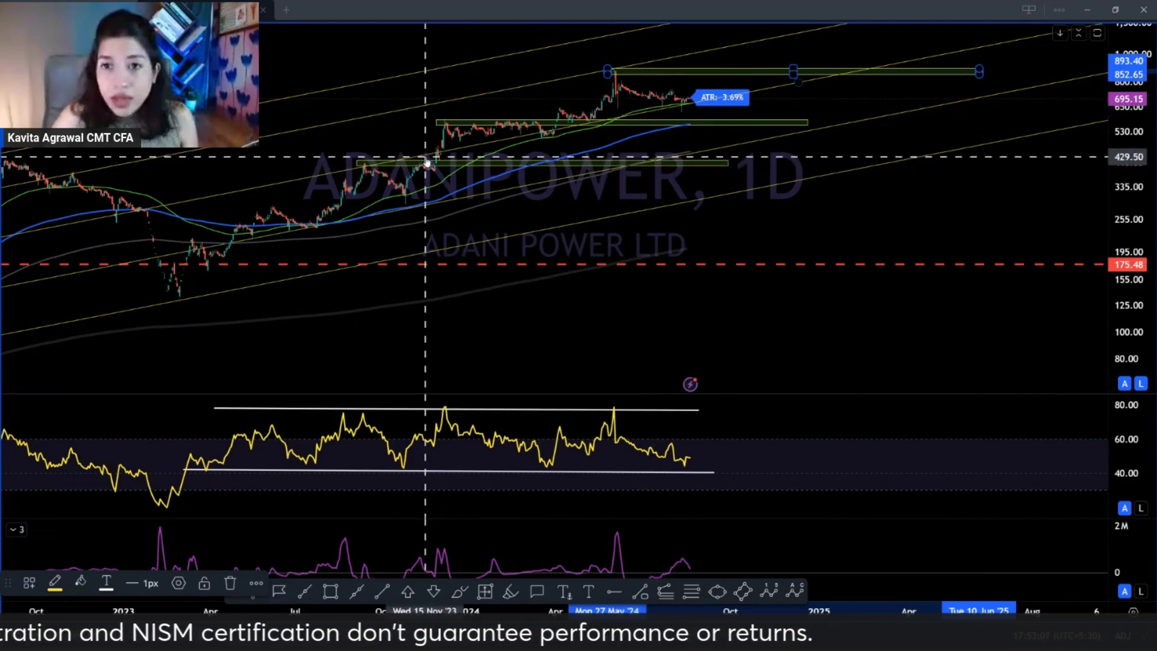
Step: Draw a Fibonacci retracement from the November 2023 low at about 386 up to the December 2023 high
{"action": "scroll", "coordinate": [422, 174], "scroll_direction": "up", "scroll_amount": 5}
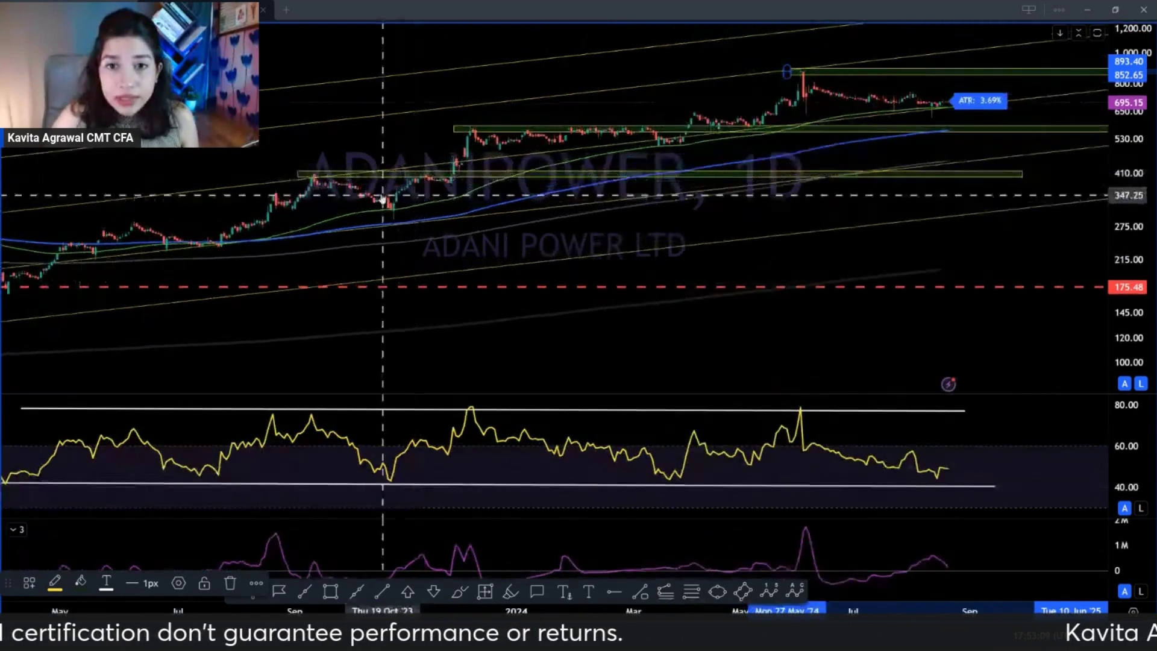
{"action": "left_click", "coordinate": [666, 591]}
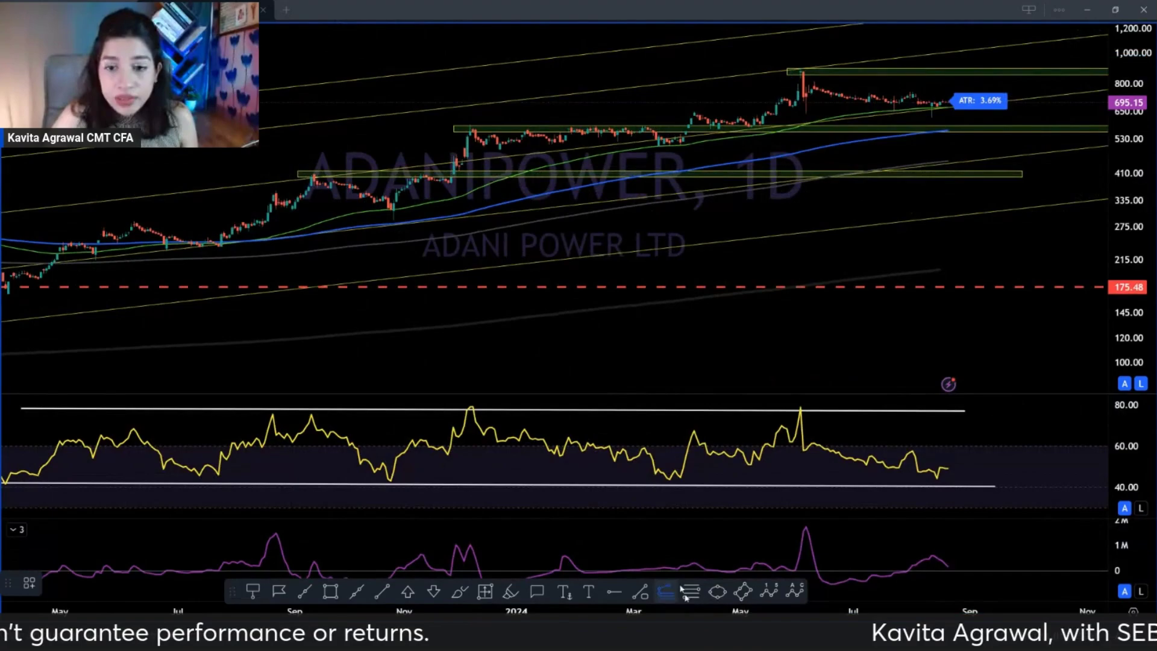
{"action": "left_click", "coordinate": [313, 176]}
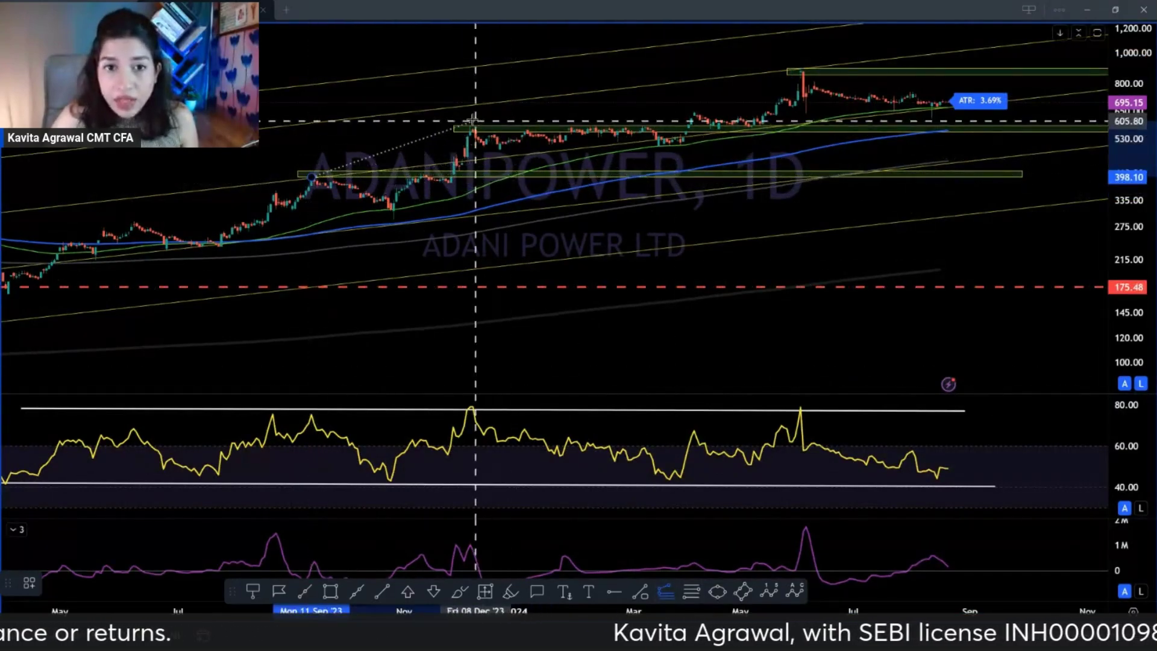
{"action": "left_click", "coordinate": [691, 591]}
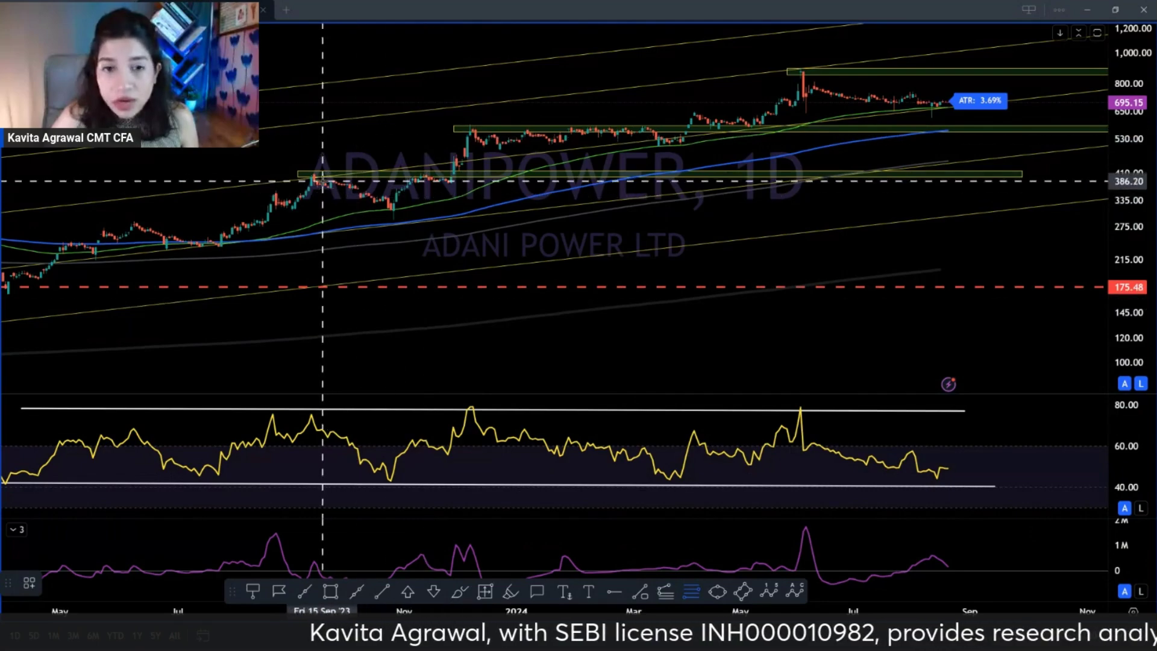
{"action": "left_click", "coordinate": [451, 180]}
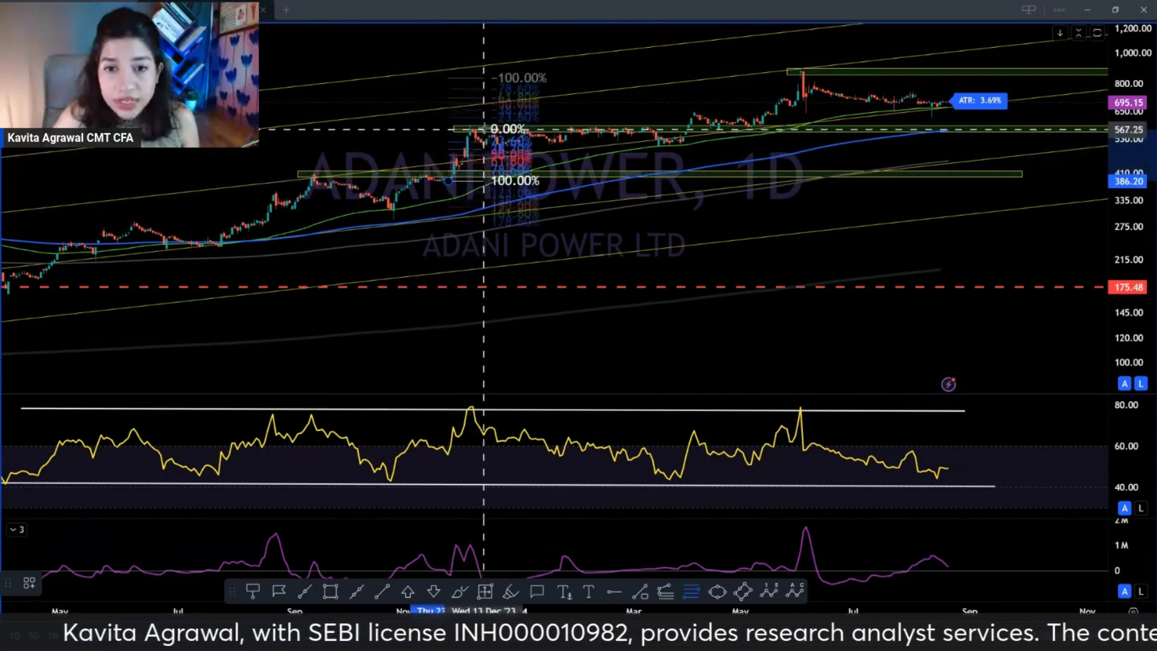
{"action": "left_click", "coordinate": [472, 128]}
{"action": "scroll", "coordinate": [472, 128], "scroll_direction": "up", "scroll_amount": 5}
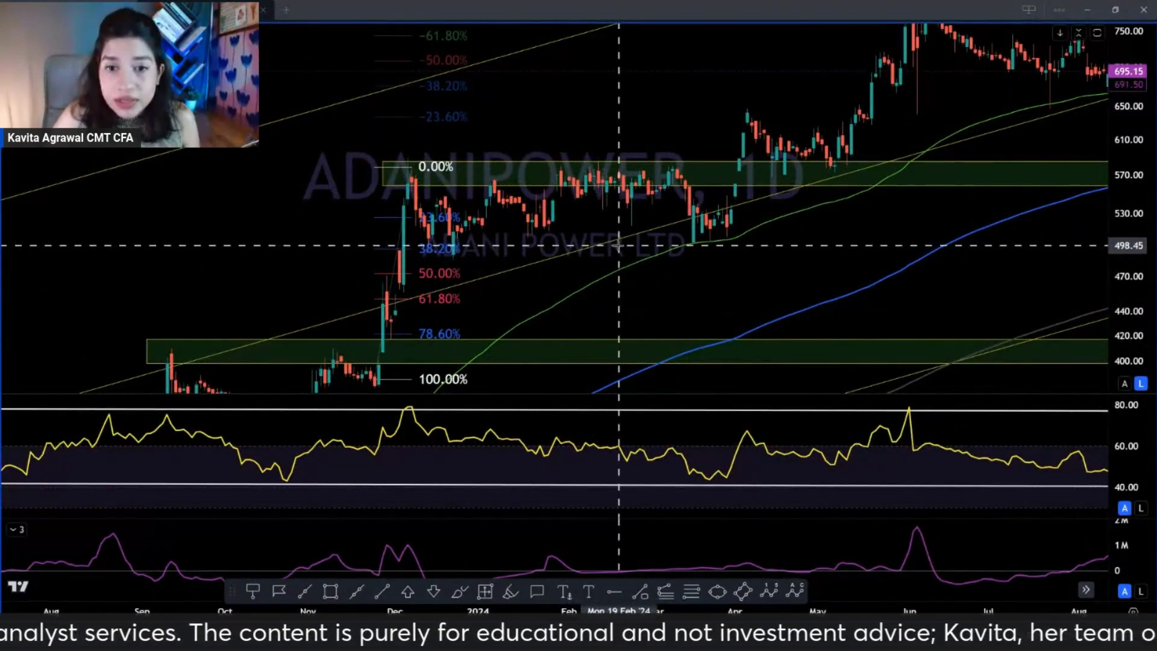
Step: Draw a second Fibonacci retracement from 584.35 on 7 May 2024 up to the 3 June 2024 high at 892.90
{"action": "mouse_move", "coordinate": [768, 277]}
{"action": "left_mouse_down"}
{"action": "mouse_move", "coordinate": [305, 483]}
{"action": "mouse_move", "coordinate": [393, 431]}
{"action": "left_mouse_up"}
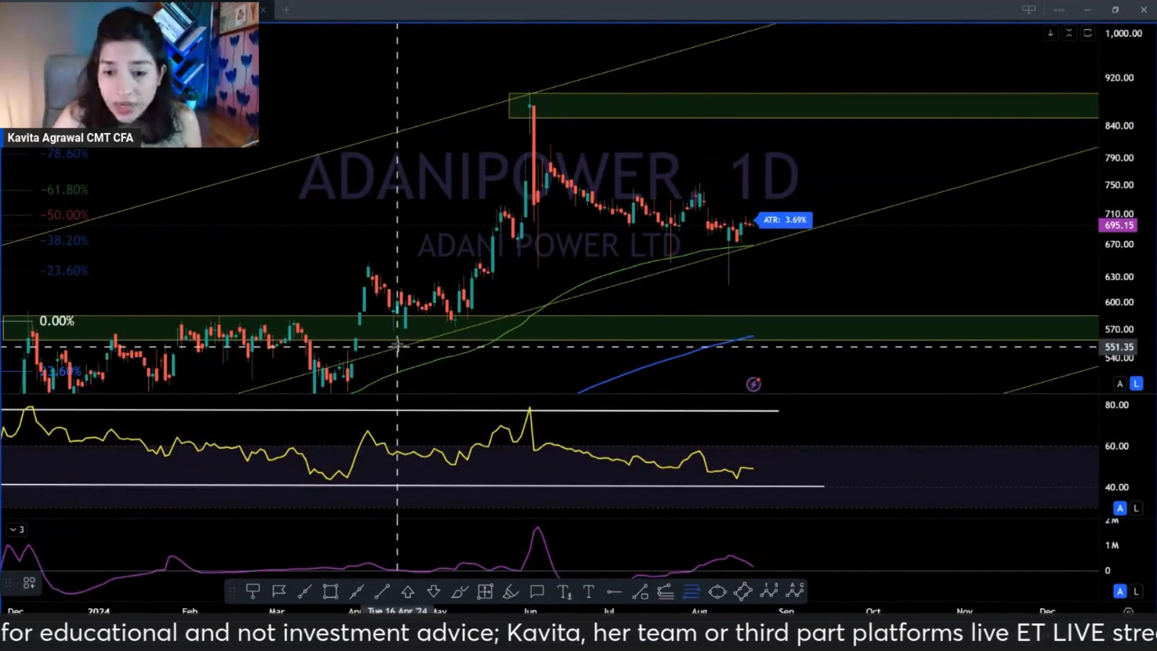
{"action": "left_click", "coordinate": [451, 316]}
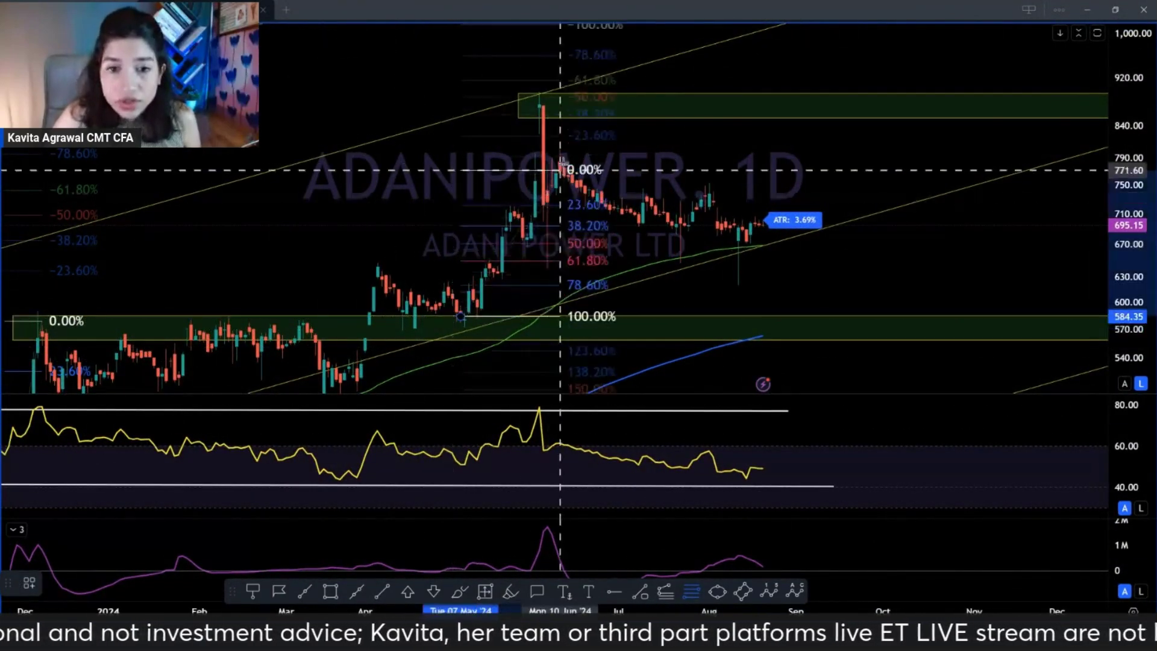
{"action": "left_click", "coordinate": [539, 94]}
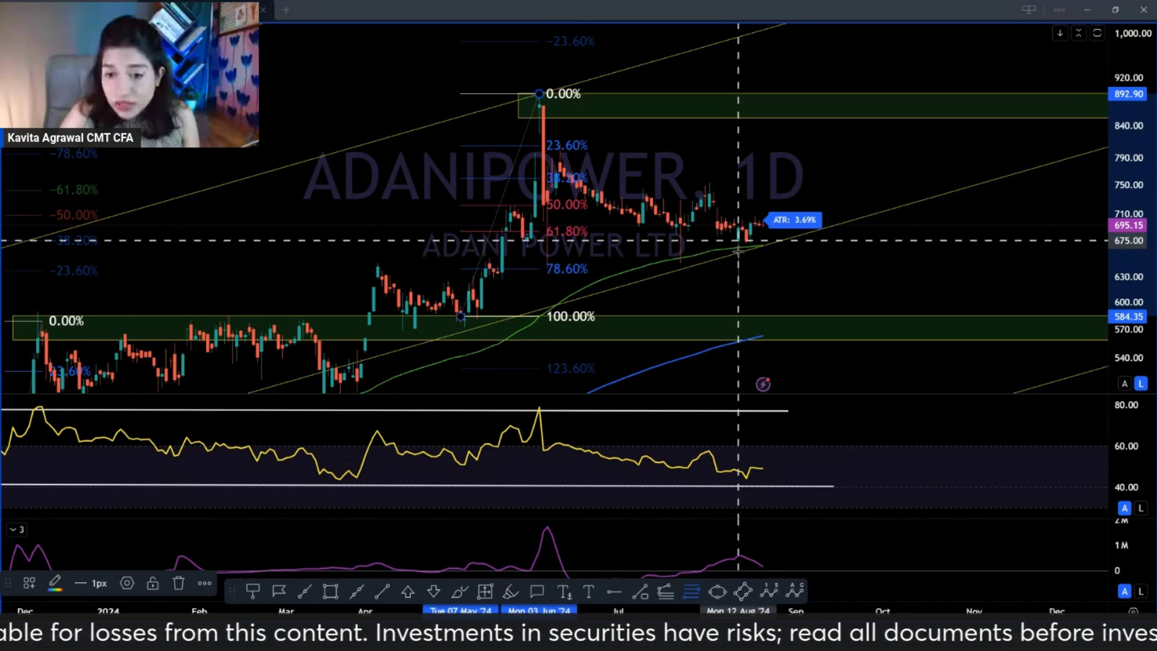
Step: Place a red horizontal ray at 553.50 starting on 22 November 2023, along the base of the middle zone
{"action": "scroll", "coordinate": [739, 251], "scroll_direction": "down", "scroll_amount": 5}
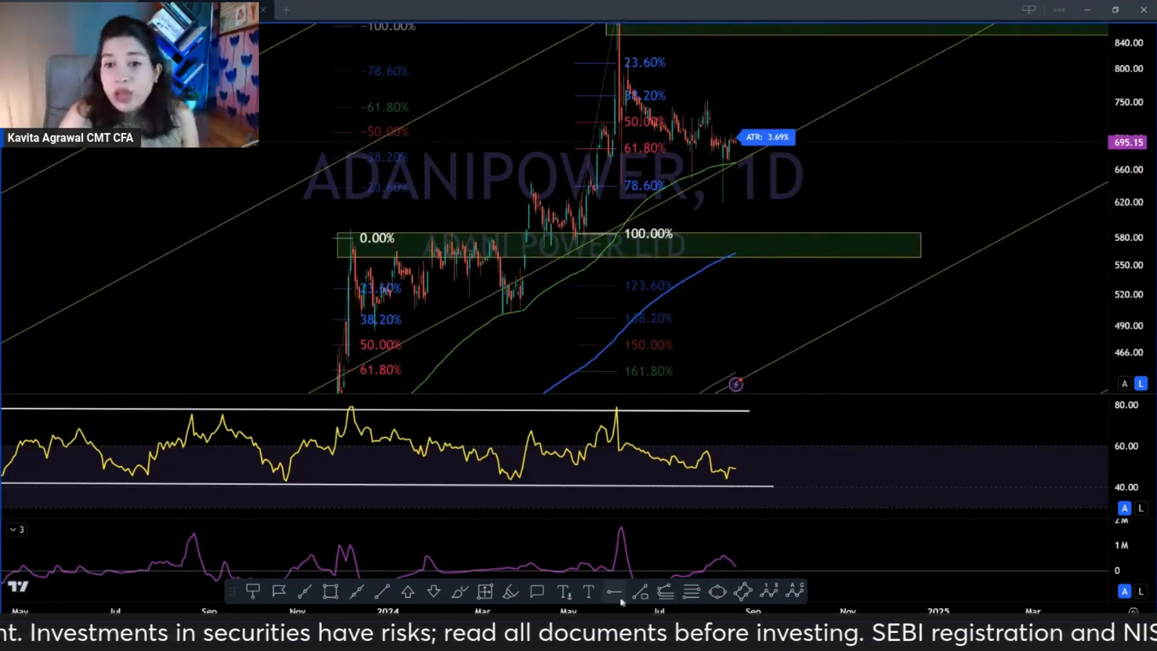
{"action": "left_click", "coordinate": [330, 261]}
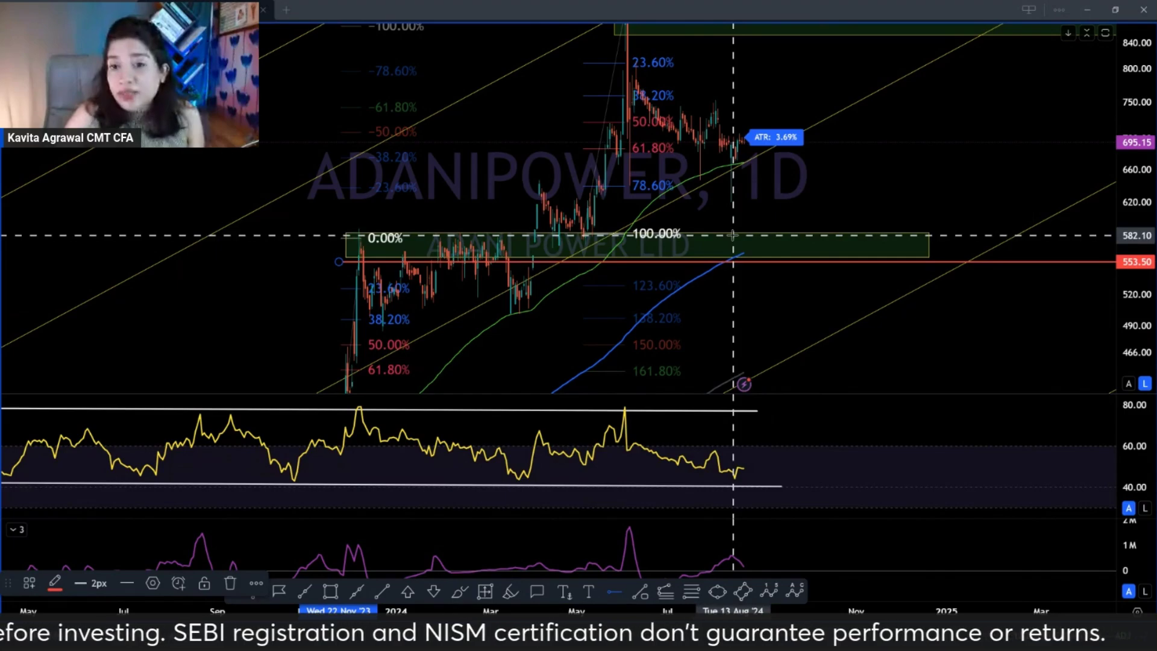
{"action": "left_click_drag", "start_coordinate": [815, 100], "coordinate": [752, 164]}
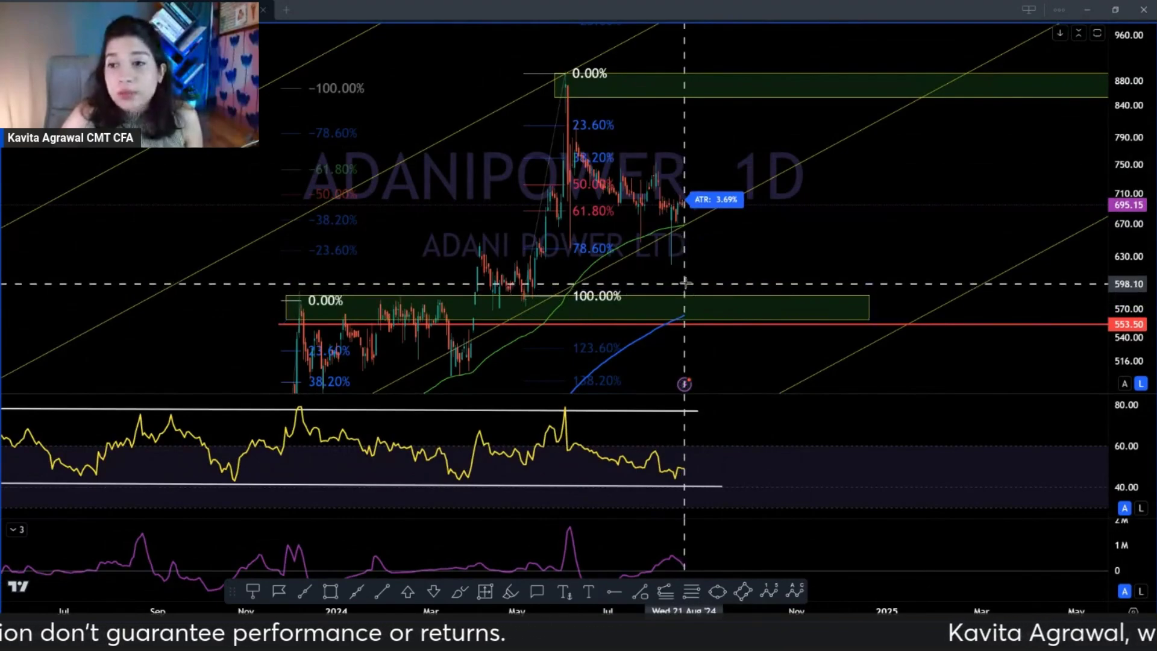
{"action": "left_click_drag", "start_coordinate": [687, 126], "coordinate": [677, 308]}
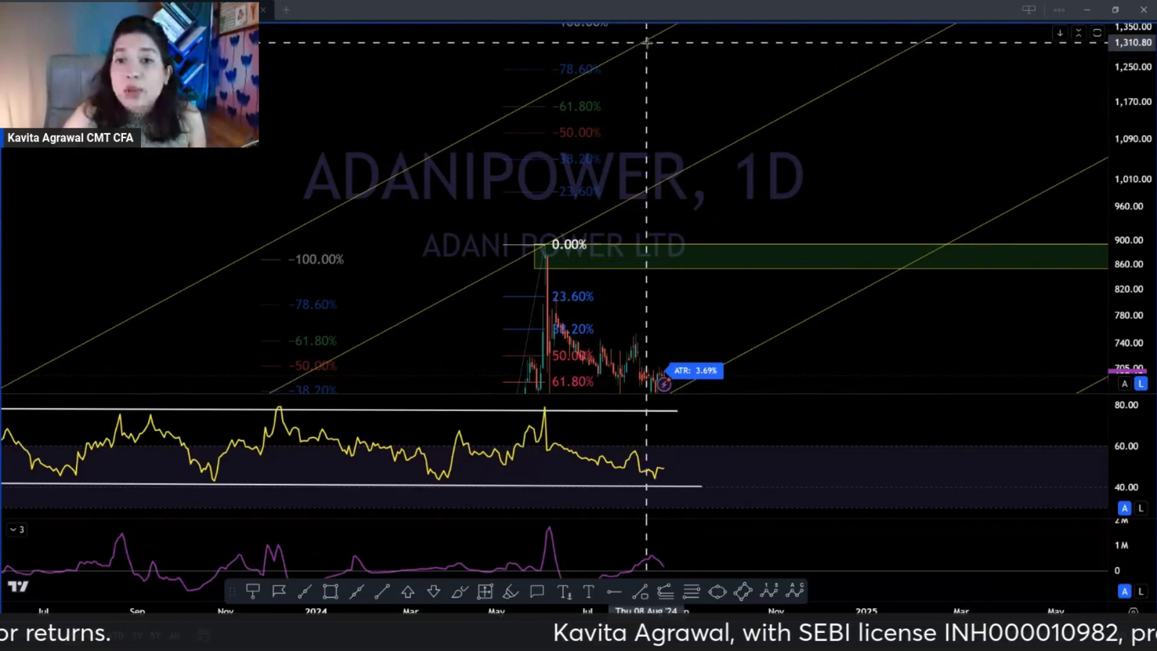
{"action": "scroll", "coordinate": [654, 66], "scroll_direction": "down", "scroll_amount": 2}
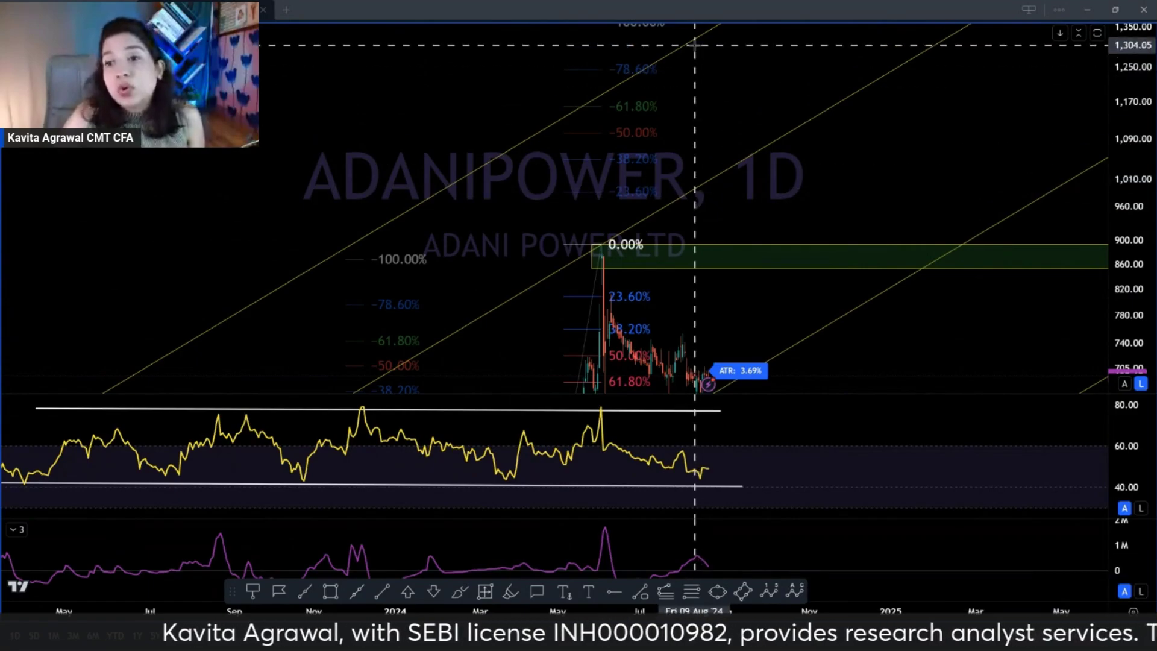
{"action": "key", "text": "alt+r"}
{"action": "scroll", "coordinate": [737, 210], "scroll_direction": "down", "scroll_amount": 5}
{"action": "left_click_drag", "start_coordinate": [737, 210], "coordinate": [574, 341]}
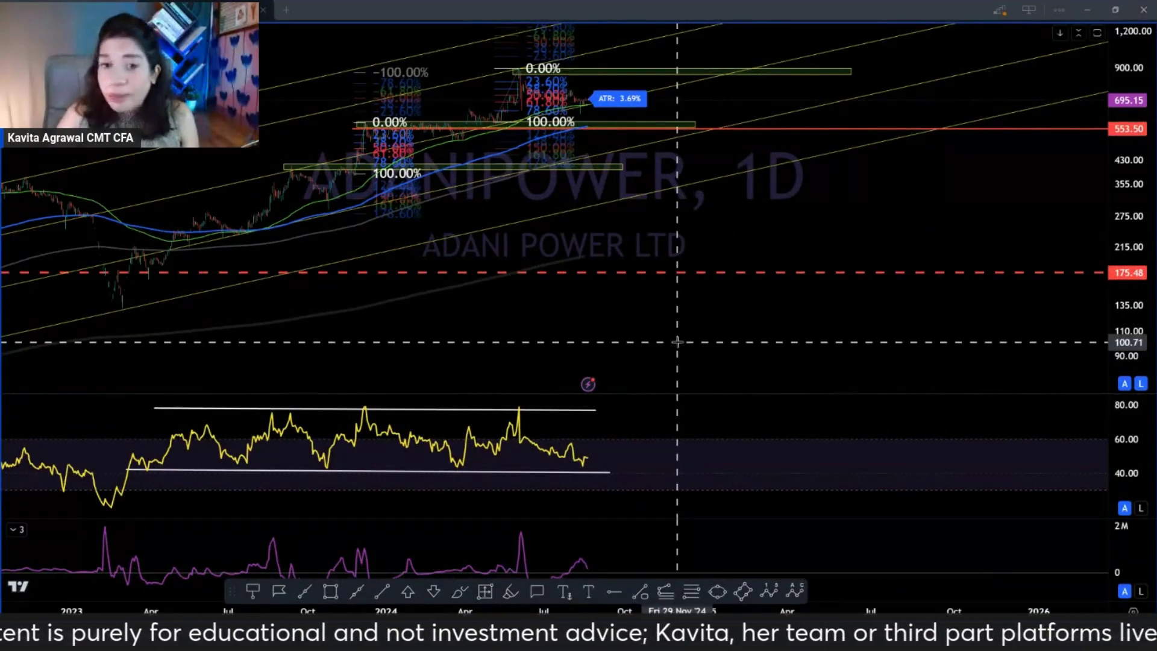
Step: Load the PLATIND stock on the daily chart and bring up its 15-minute chart
{"action": "type", "text": "PLATNI"}
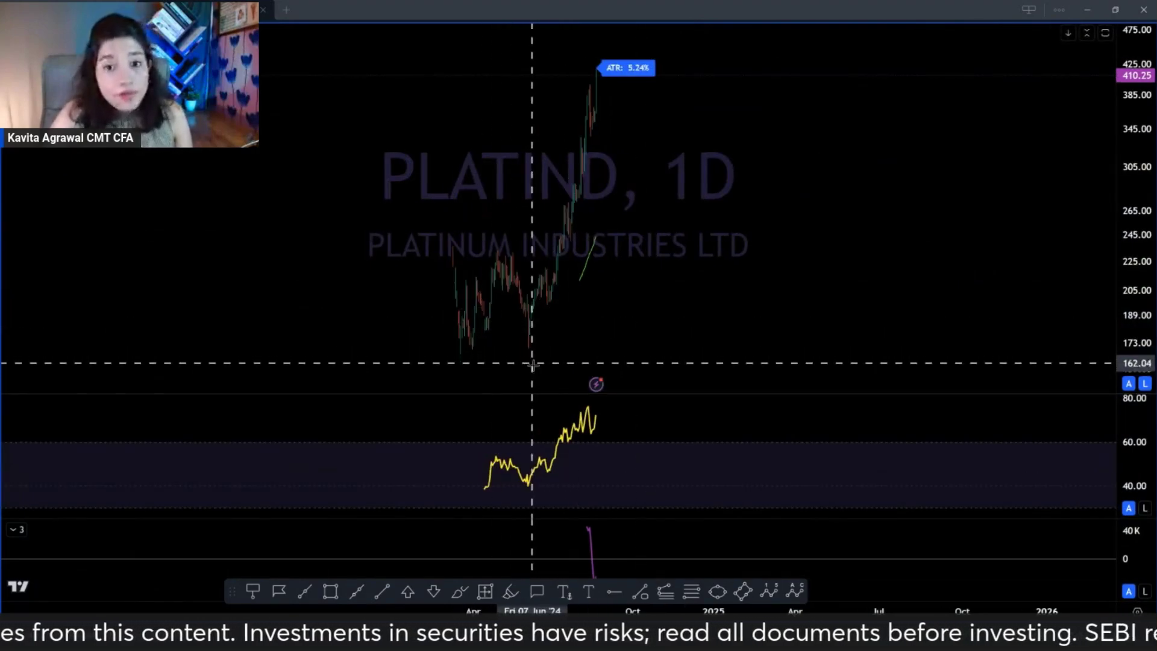
{"action": "scroll", "coordinate": [538, 382], "scroll_direction": "up", "scroll_amount": 2}
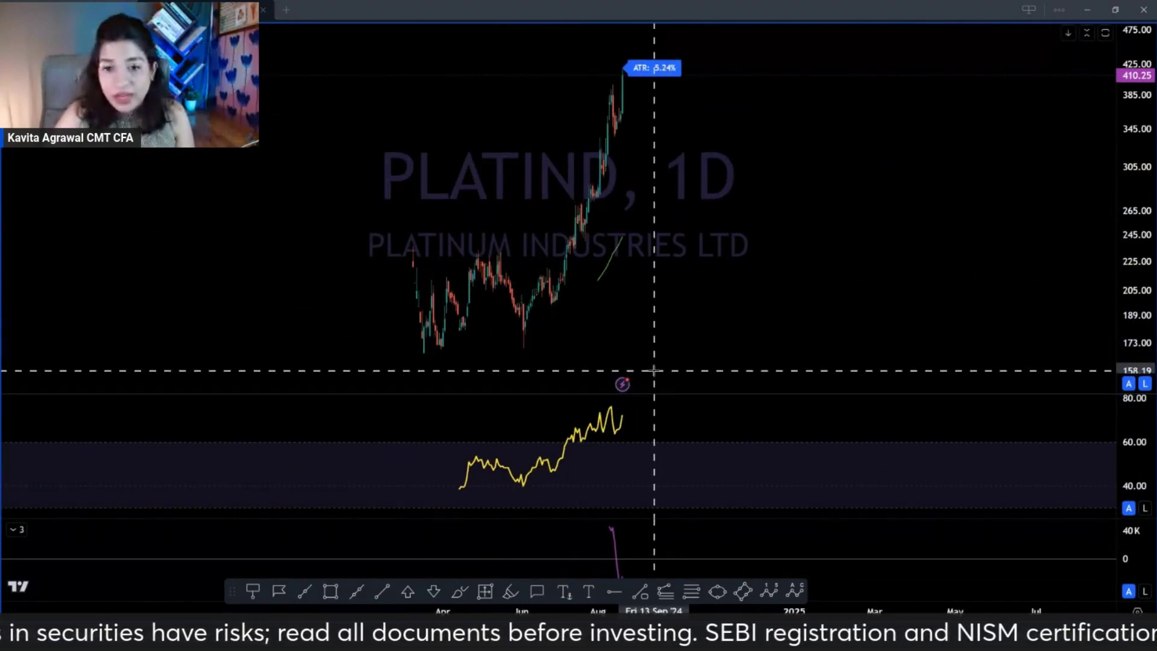
{"action": "key", "text": "Tab"}
{"action": "key", "text": "Tab"}
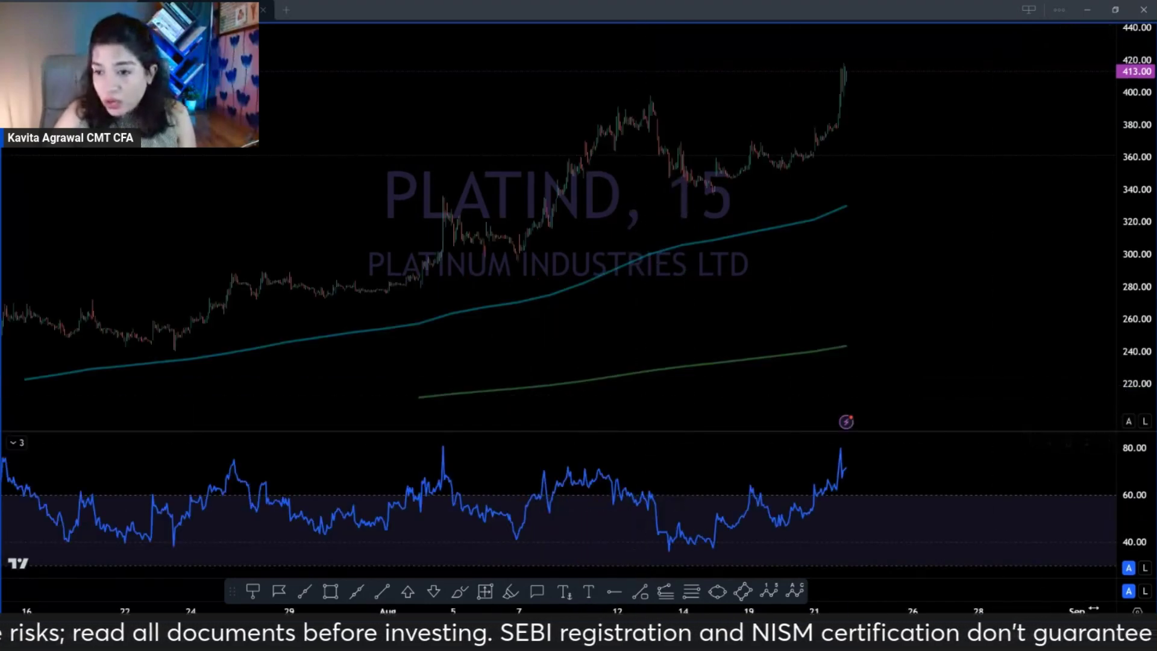
Step: Restore the histogram pane below the RSI, reset the 15-minute PLATIND chart view and use a logarithmic price scale
{"action": "left_click", "coordinate": [1087, 590]}
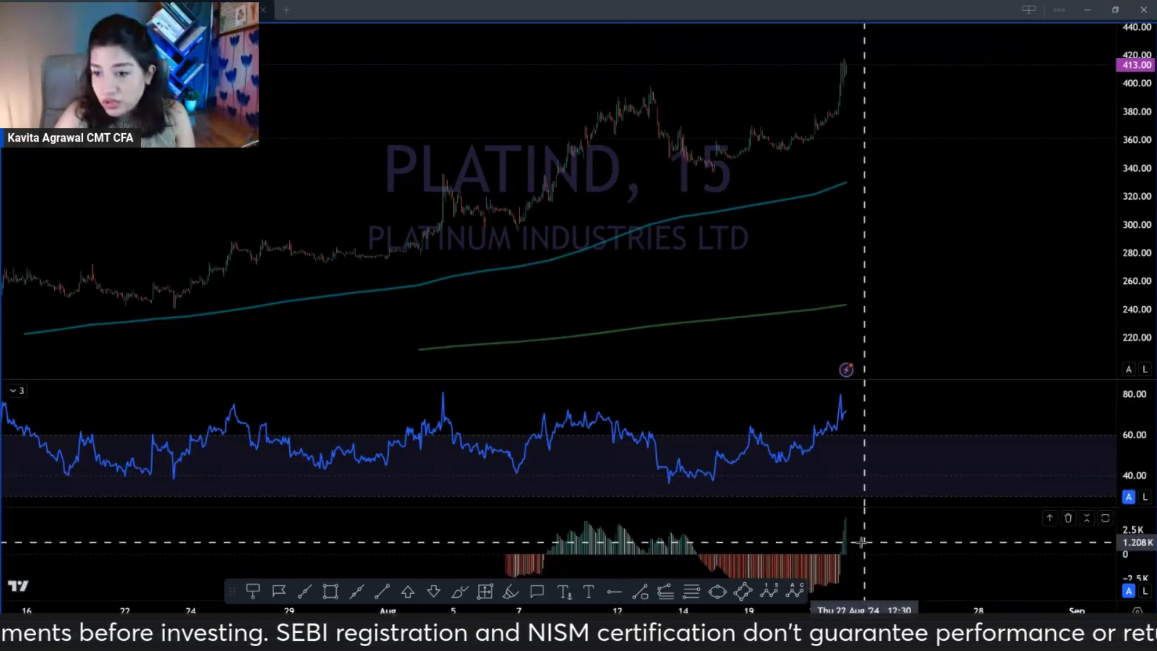
{"action": "key", "text": "alt+r"}
{"action": "scroll", "coordinate": [617, 297], "scroll_direction": "down", "scroll_amount": 10}
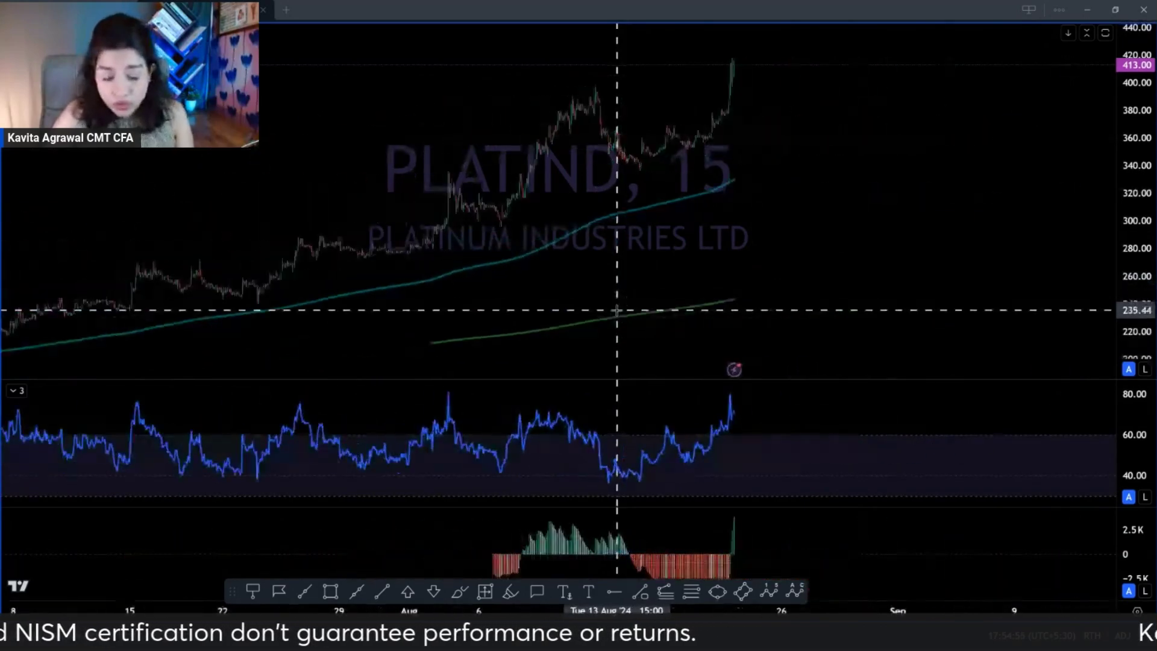
{"action": "scroll", "coordinate": [461, 208], "scroll_direction": "down", "scroll_amount": 3}
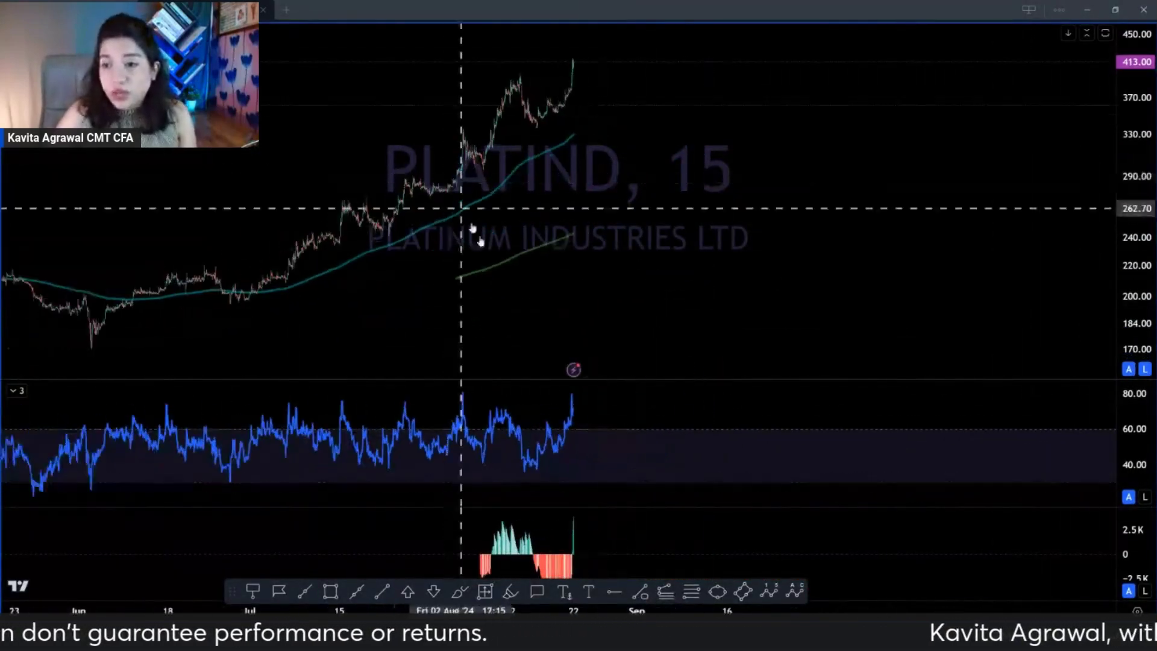
Step: Bring up the 75-minute PLATIND chart and frame the price action from April to August 2024
{"action": "left_click_drag", "start_coordinate": [527, 291], "coordinate": [687, 279]}
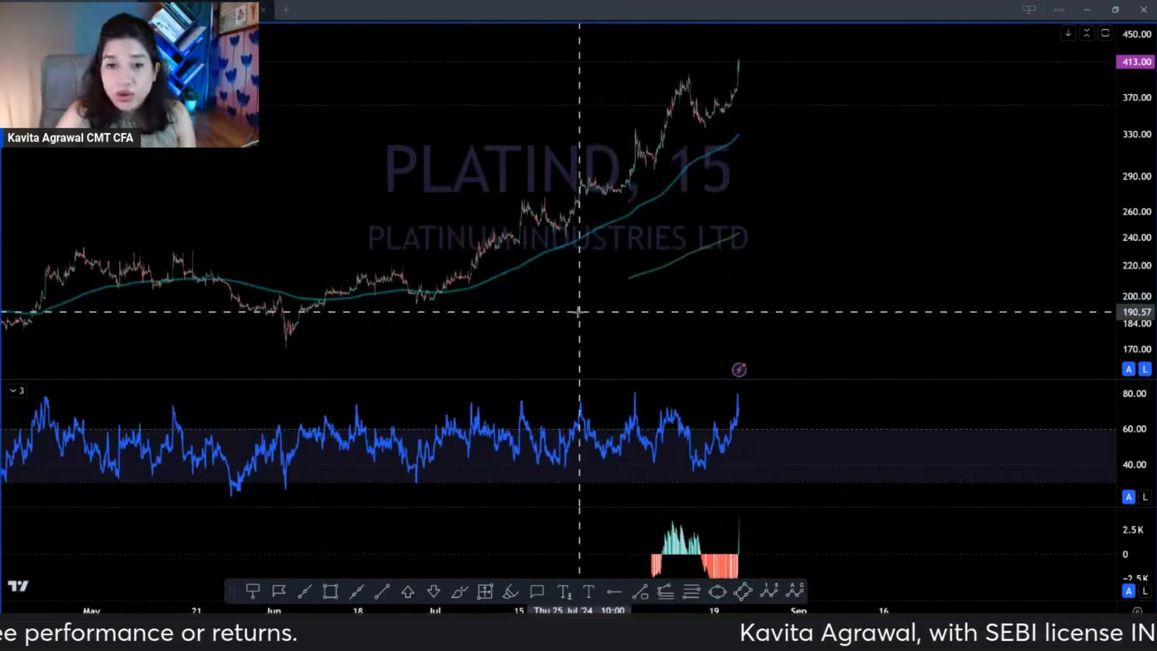
{"action": "key", "text": "Tab"}
{"action": "scroll", "coordinate": [531, 334], "scroll_direction": "down", "scroll_amount": 2}
{"action": "scroll", "coordinate": [561, 335], "scroll_direction": "up", "scroll_amount": 5}
{"action": "scroll", "coordinate": [598, 349], "scroll_direction": "up", "scroll_amount": 1}
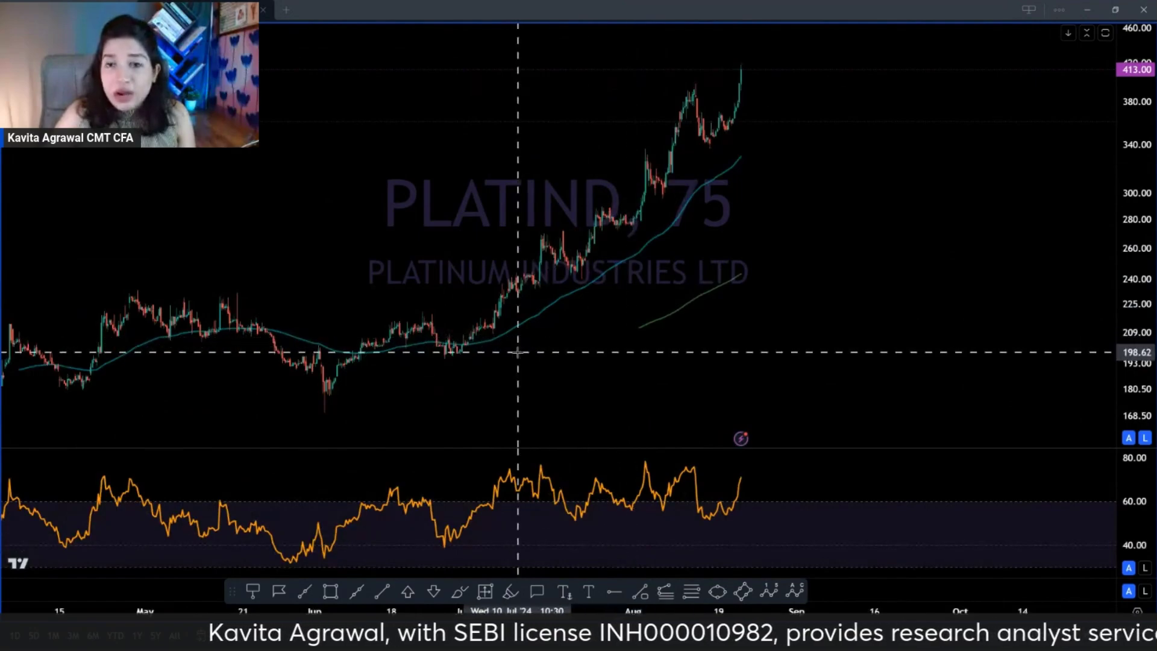
Step: Draw a trendline from 197.92 on 28 June 2024 to 332.40 on 20 August 2024 and place two parallel copies above it as a channel
{"action": "key", "text": "alt+t"}
{"action": "left_click", "coordinate": [458, 353]}
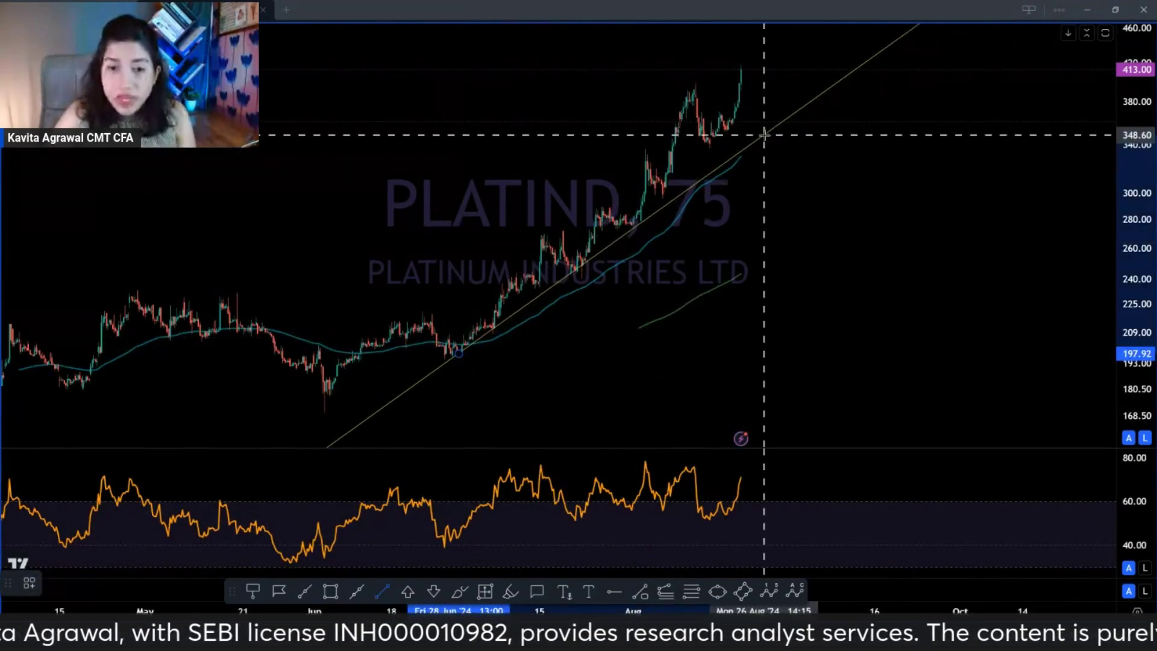
{"action": "left_click", "coordinate": [731, 153]}
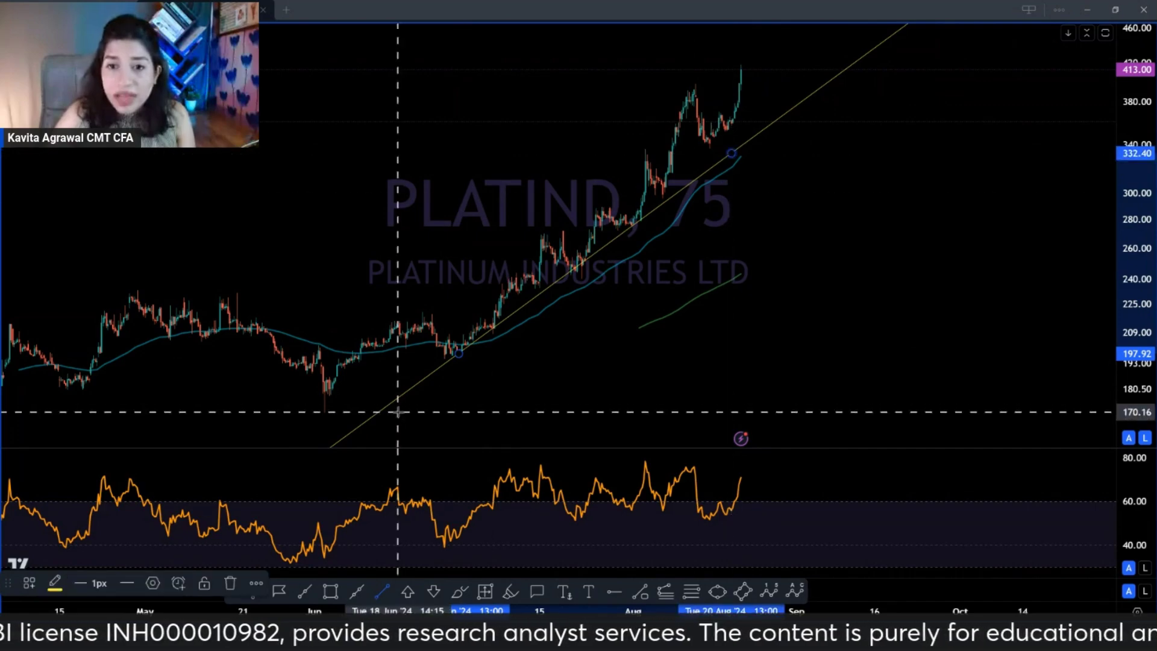
{"action": "mouse_move", "coordinate": [415, 374]}
{"action": "left_mouse_down"}
{"action": "mouse_move", "coordinate": [382, 315]}
{"action": "mouse_move", "coordinate": [425, 338]}
{"action": "left_mouse_up"}
{"action": "left_click", "coordinate": [401, 314]}
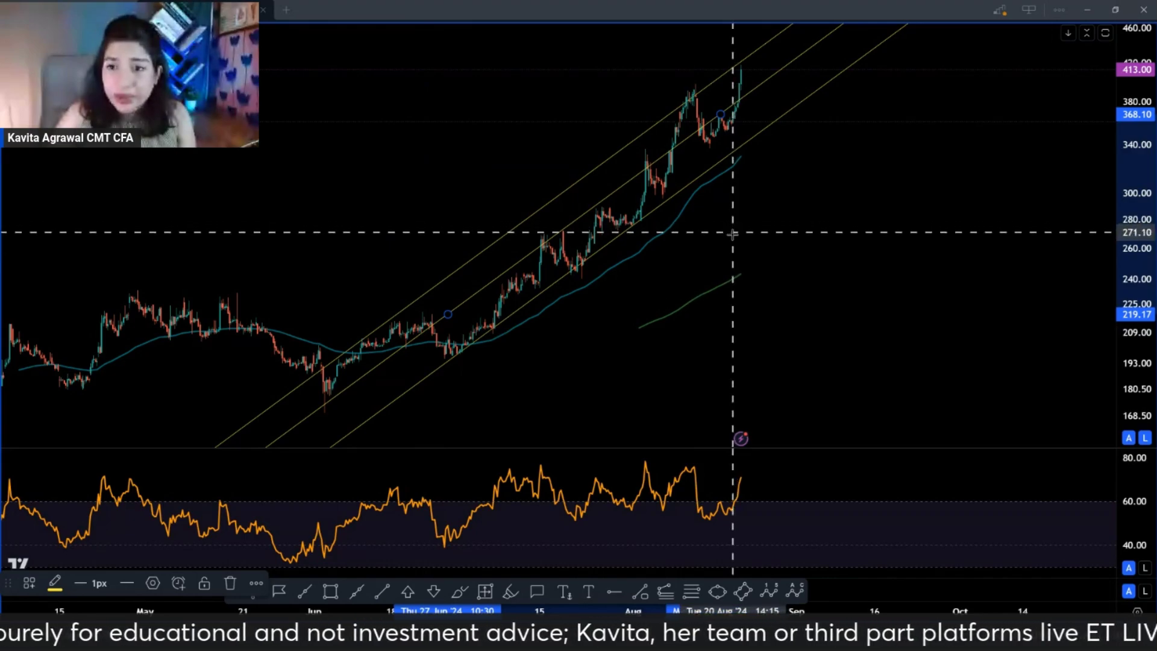
Step: Measure the possible decline from the latest high at 417.80 down to the channel's lower line
{"action": "scroll", "coordinate": [732, 246], "scroll_direction": "up", "scroll_amount": 3}
{"action": "scroll", "coordinate": [733, 246], "scroll_direction": "up", "scroll_amount": 4}
{"action": "left_click", "coordinate": [686, 63], "text": "shift"}
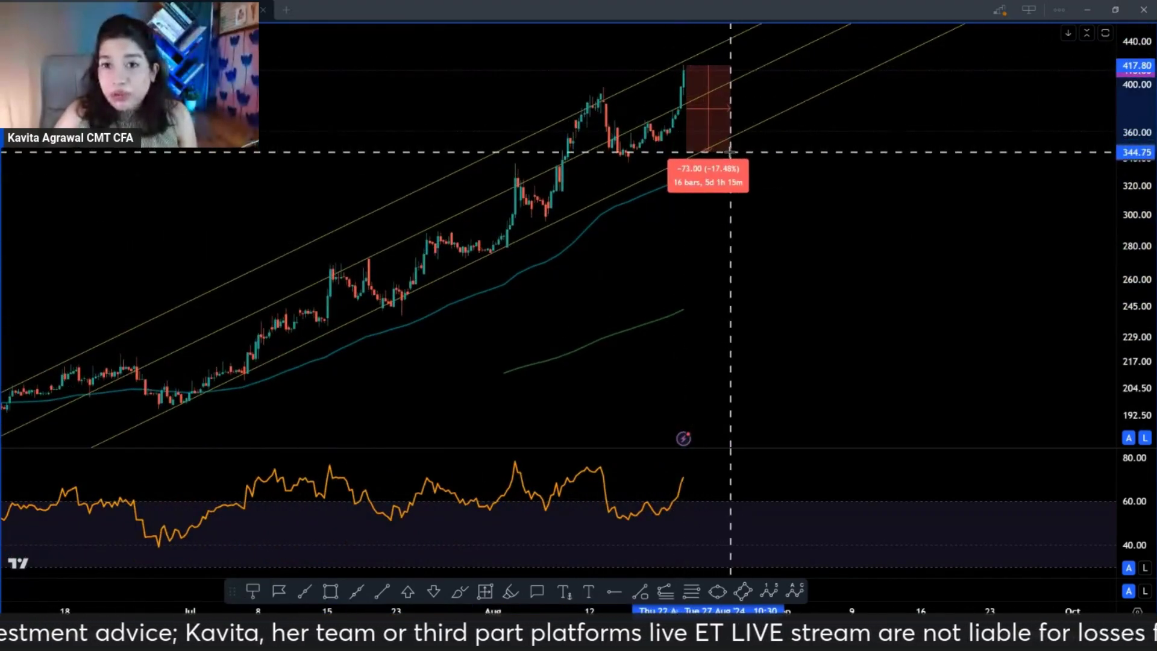
{"action": "key", "text": "Down"}
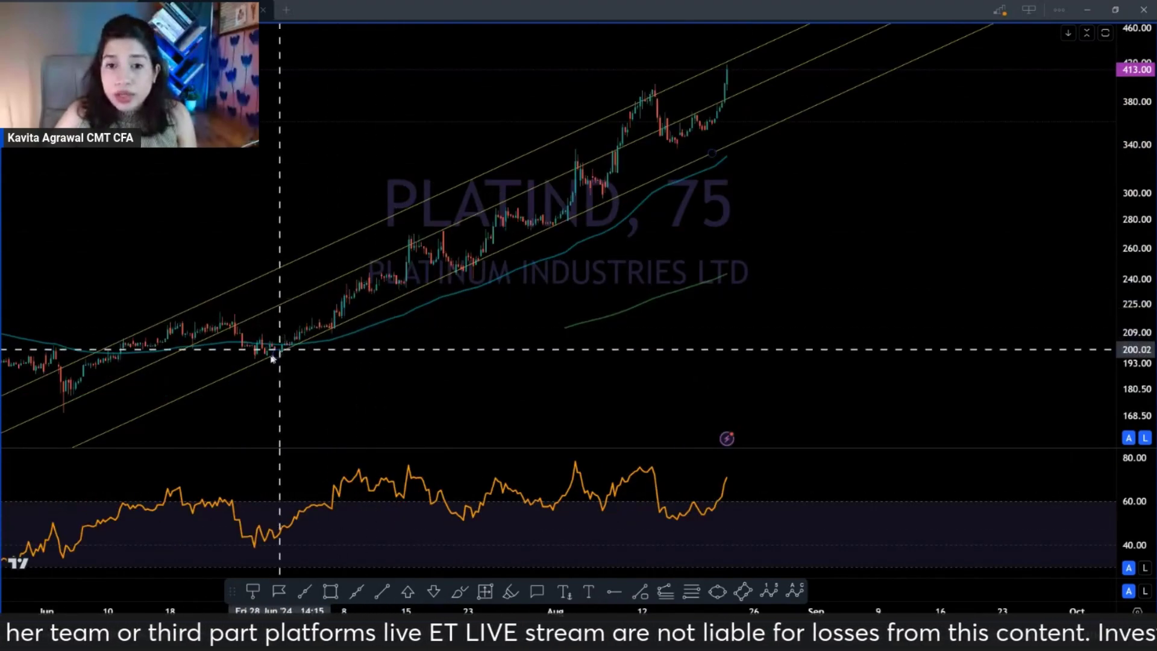
Step: Measure the successive price swings inside the channel, from the 28 June 2024 low up to the 13 August high
{"action": "left_click", "coordinate": [270, 356], "text": "shift"}
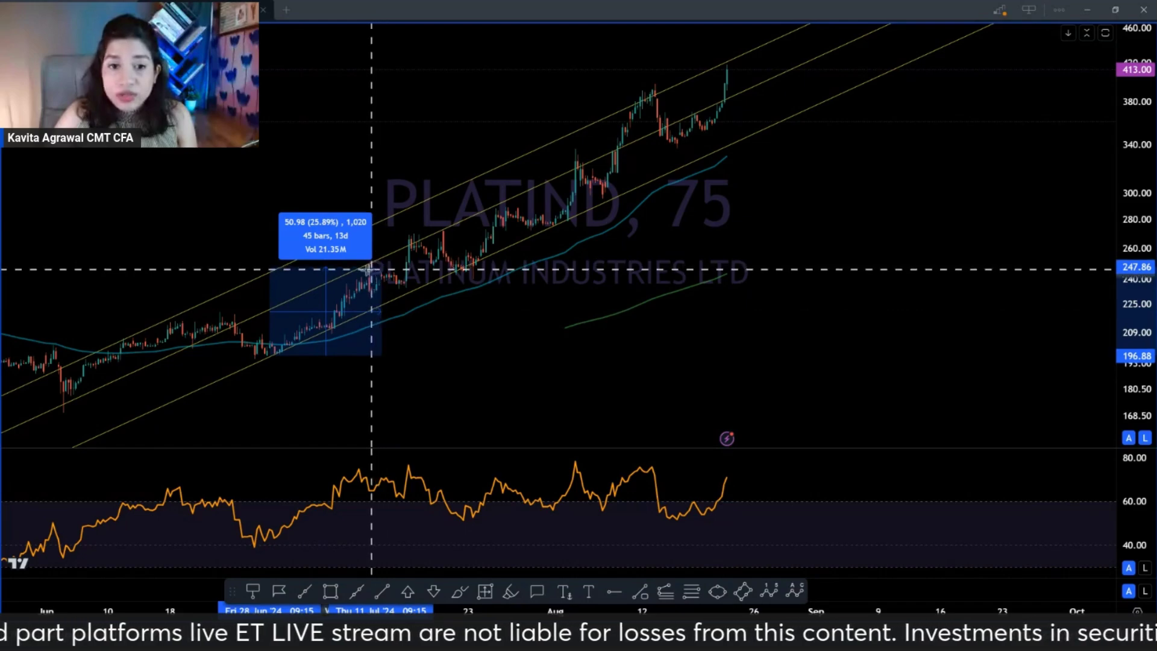
{"action": "left_click", "coordinate": [369, 272], "text": "shift"}
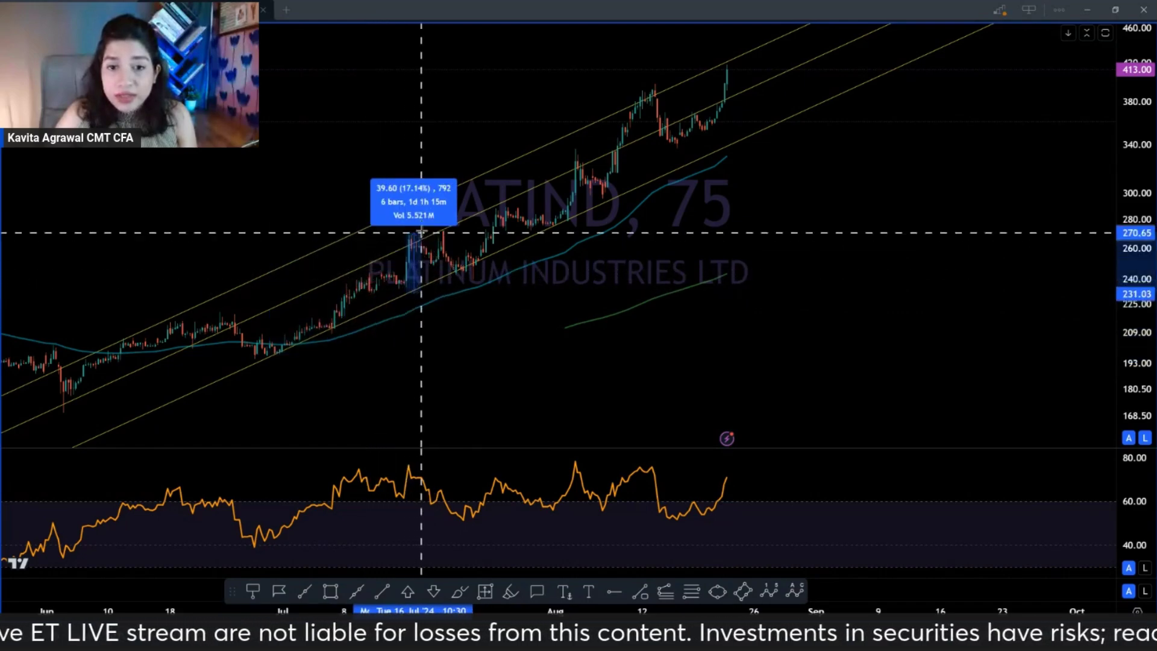
{"action": "left_click", "coordinate": [422, 238], "text": "shift"}
{"action": "left_click", "coordinate": [463, 269], "text": "shift"}
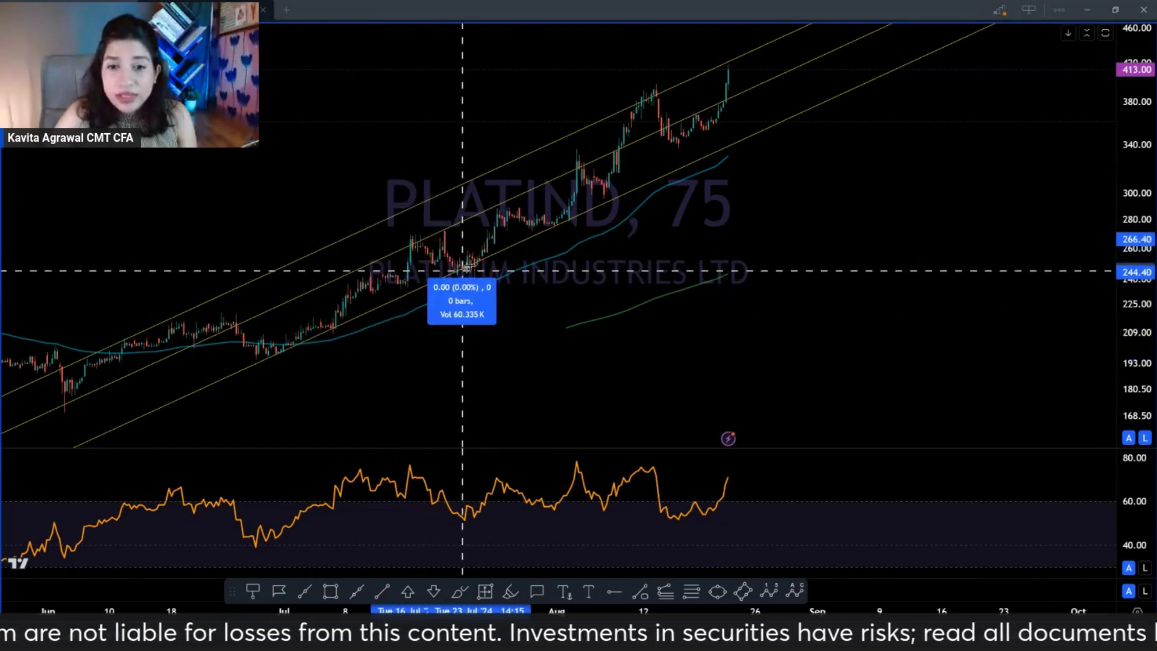
{"action": "left_click", "coordinate": [555, 196]}
{"action": "left_click", "coordinate": [614, 192], "text": "shift"}
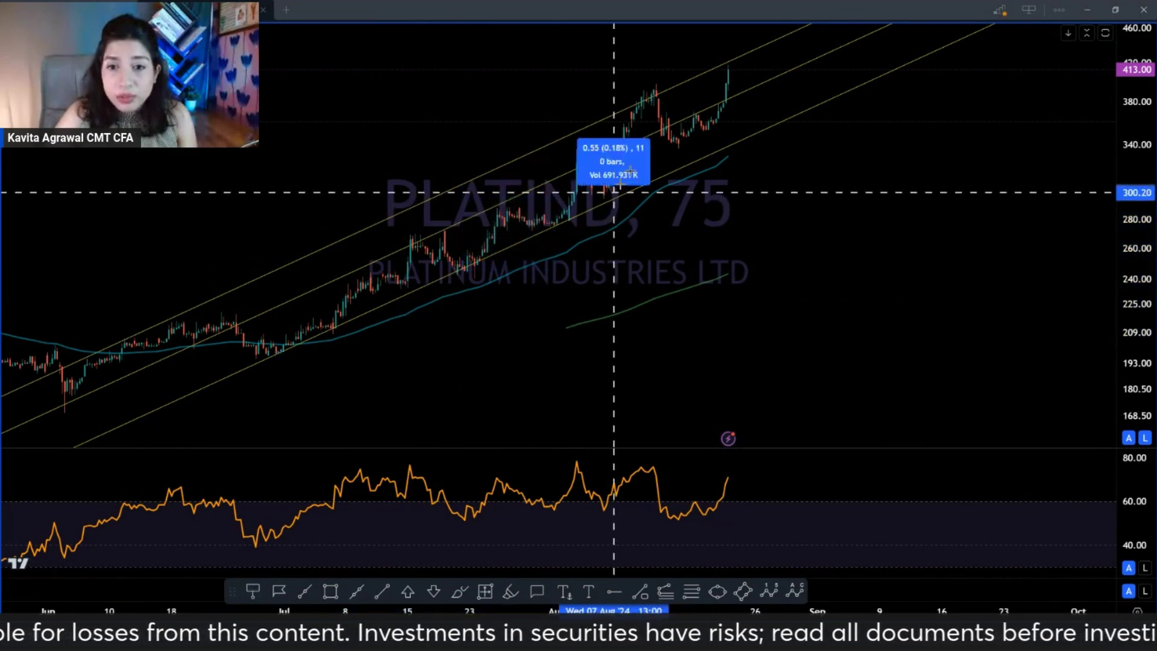
{"action": "left_click", "coordinate": [659, 91]}
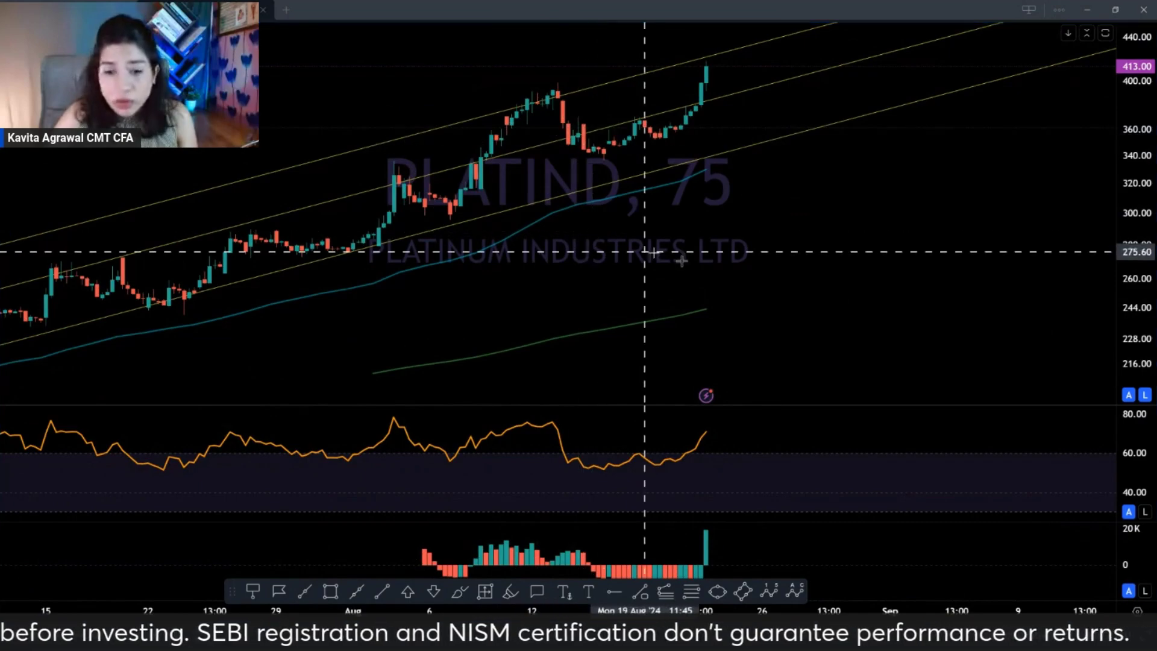
Step: Check the channel on the daily PLATIND chart and return to the 75-minute timeframe
{"action": "key", "text": "Tab"}
{"action": "key", "text": "shift+Tab"}
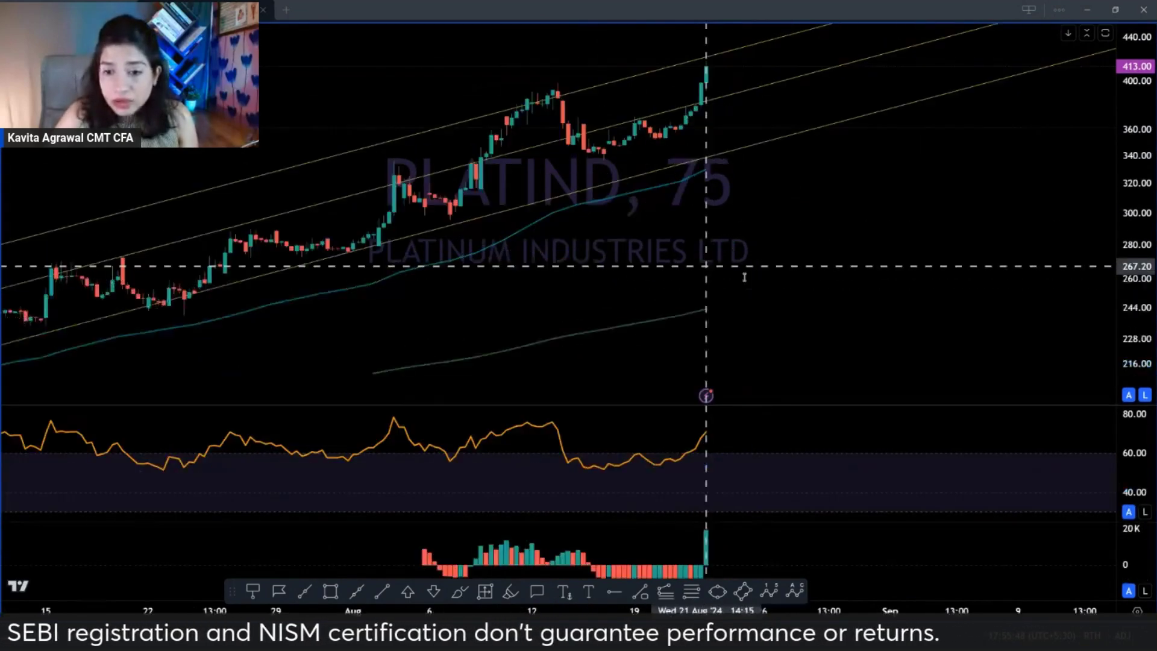
{"action": "key", "text": "shift+Tab"}
{"action": "scroll", "coordinate": [599, 268], "scroll_direction": "up", "scroll_amount": 5}
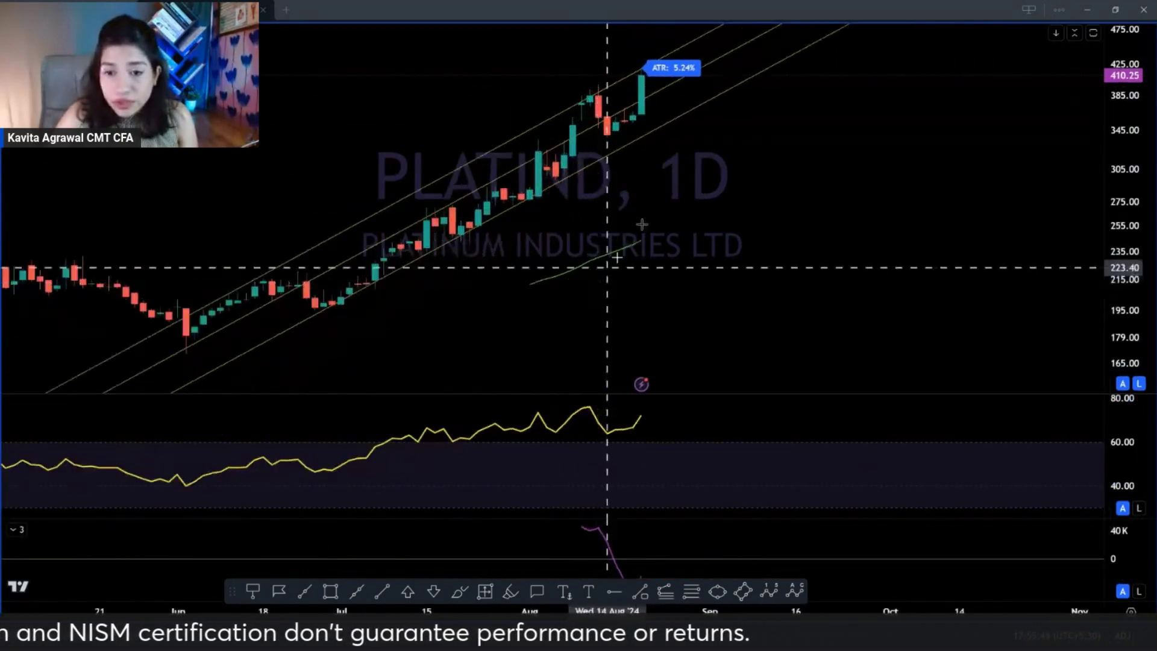
{"action": "type", "text": "75"}
{"action": "key", "text": "Return"}
{"action": "scroll", "coordinate": [638, 181], "scroll_direction": "up", "scroll_amount": 4}
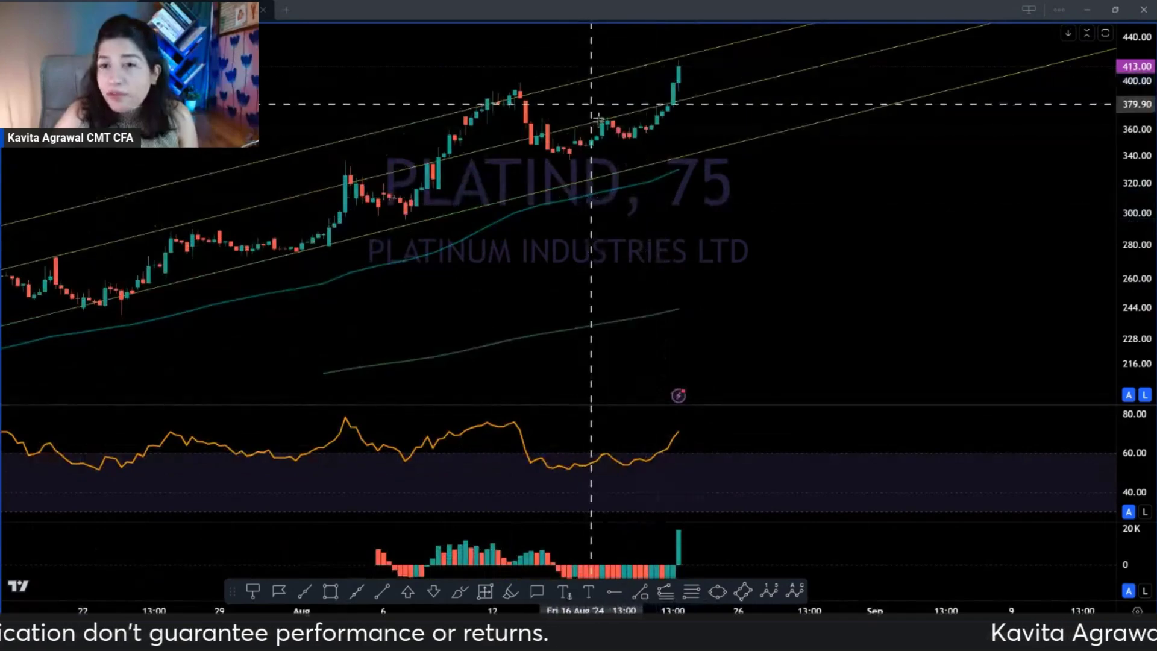
Step: Draw two rectangular zones extending forward in time, one along the mid-August 2024 highs and one along the 2 August high
{"action": "left_click", "coordinate": [611, 180]}
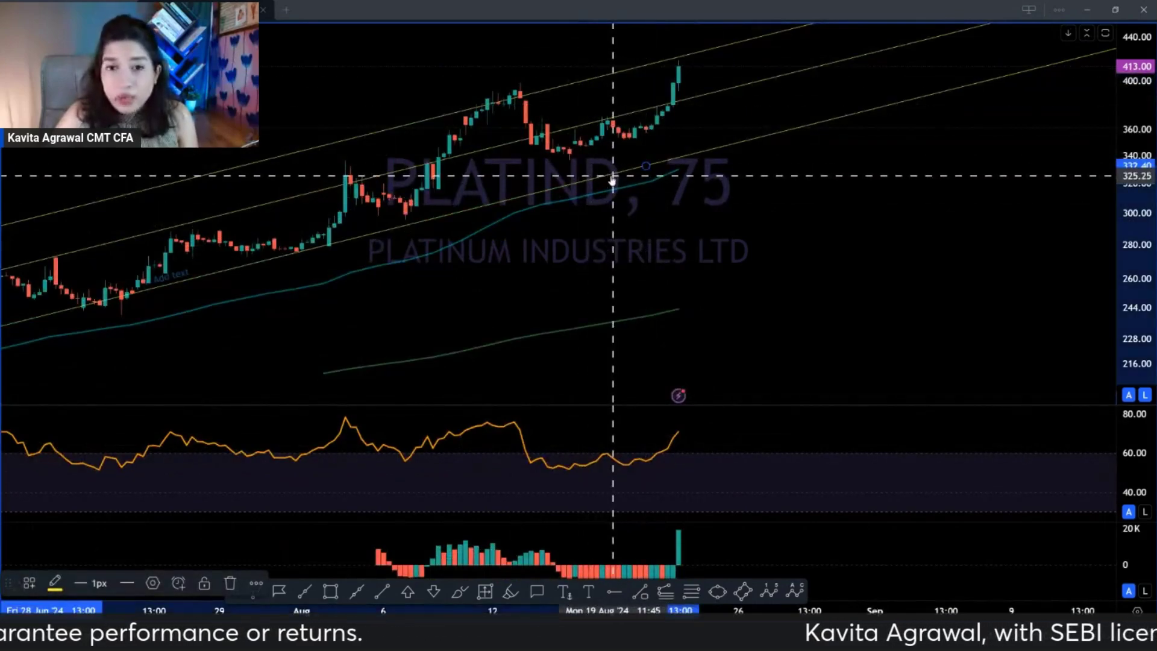
{"action": "scroll", "coordinate": [612, 180], "scroll_direction": "down", "scroll_amount": 4}
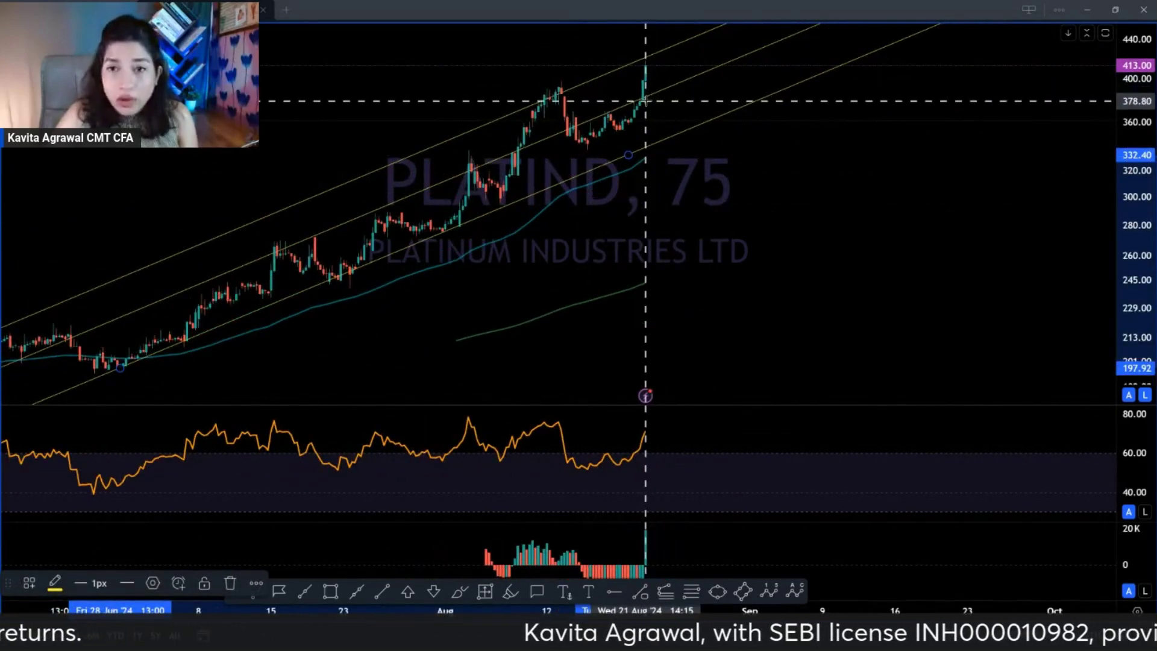
{"action": "left_click", "coordinate": [330, 592]}
{"action": "scroll", "coordinate": [580, 160], "scroll_direction": "up", "scroll_amount": 8}
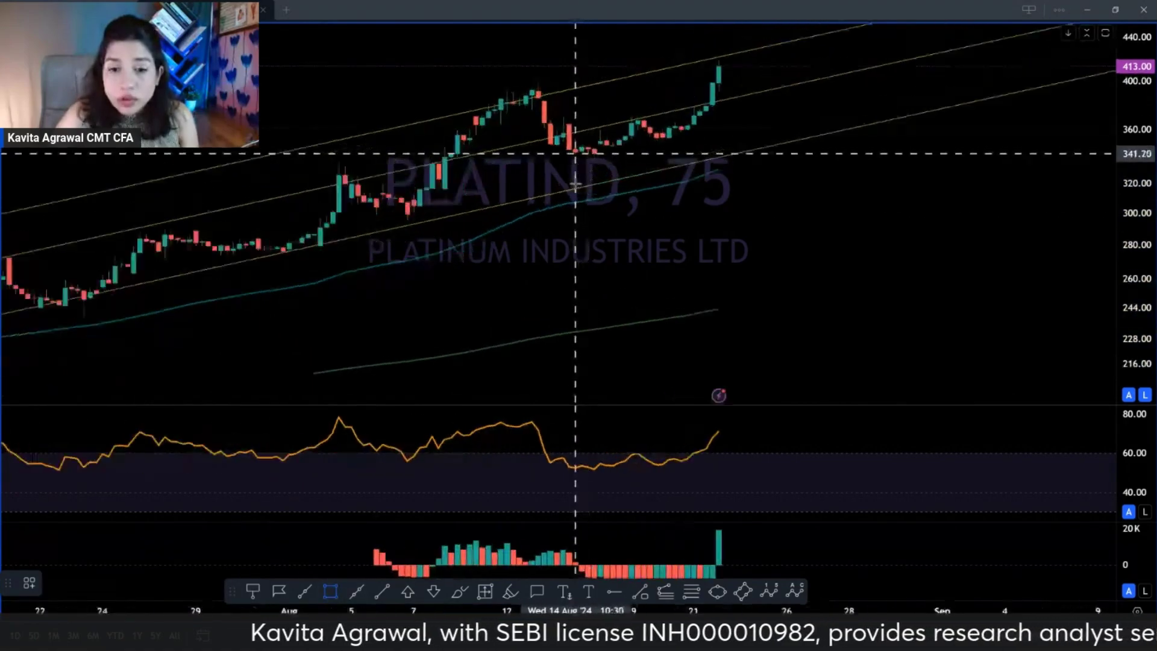
{"action": "left_click_drag", "start_coordinate": [468, 92], "coordinate": [1007, 101]}
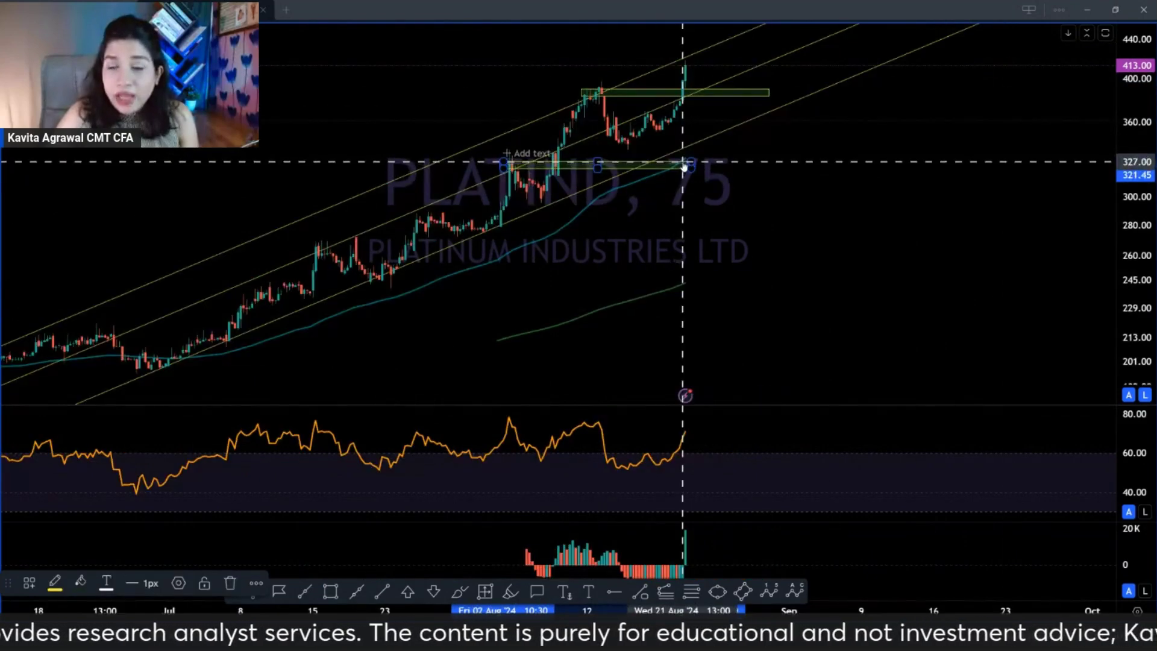
Step: Draw a Fibonacci retracement from 326.20 on 2 August 2024 up to 391.85 on 13 August 2024
{"action": "scroll", "coordinate": [685, 168], "scroll_direction": "up", "scroll_amount": 3}
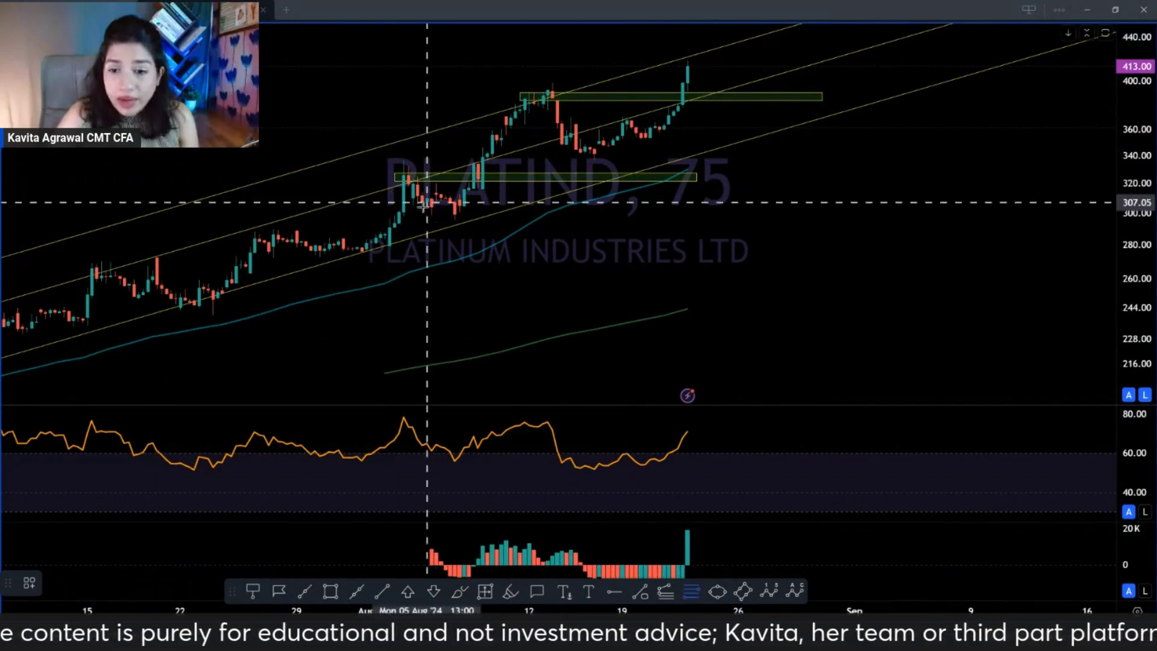
{"action": "left_click", "coordinate": [404, 175]}
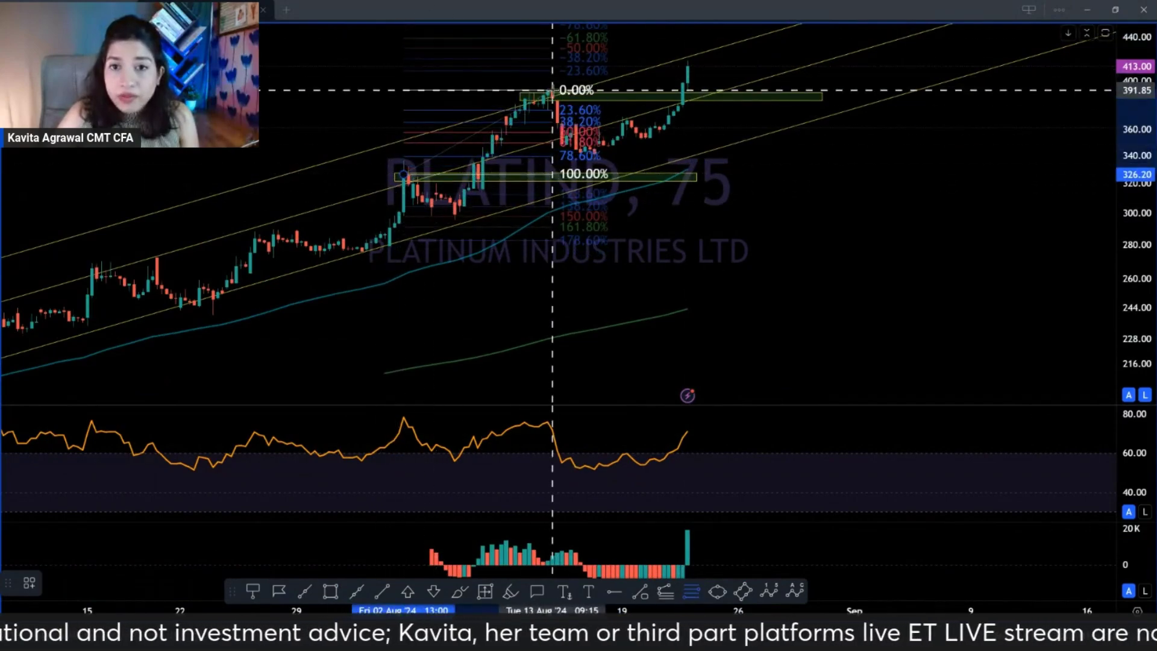
{"action": "left_click", "coordinate": [552, 90]}
{"action": "scroll", "coordinate": [646, 191], "scroll_direction": "up", "scroll_amount": 3}
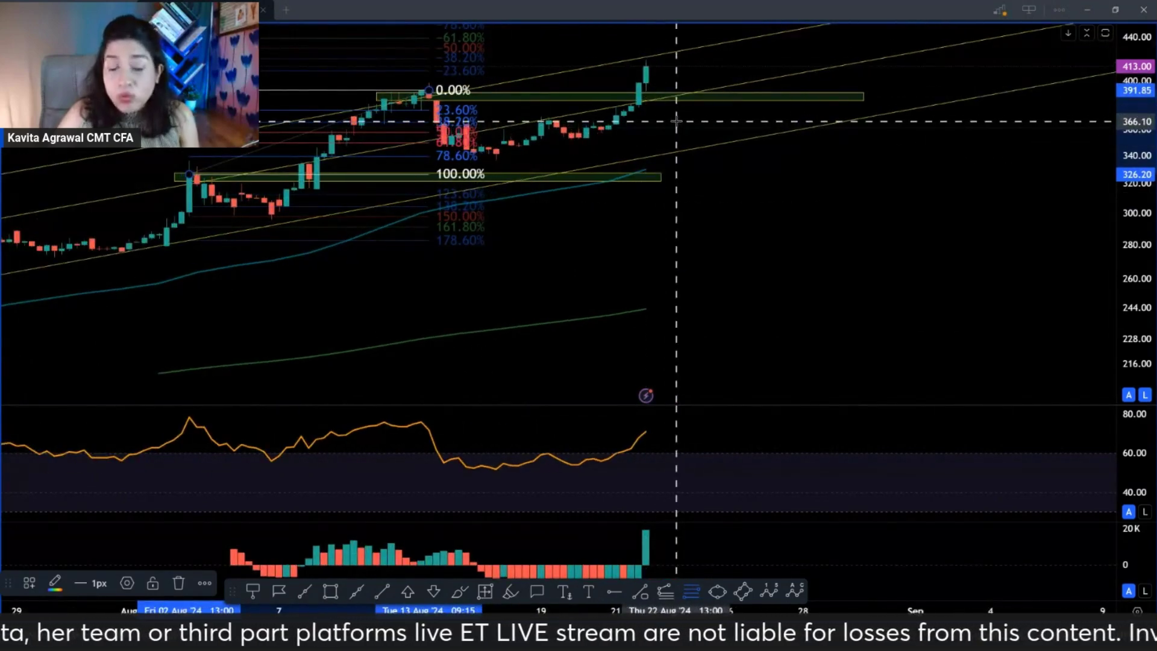
{"action": "left_click", "coordinate": [612, 186]}
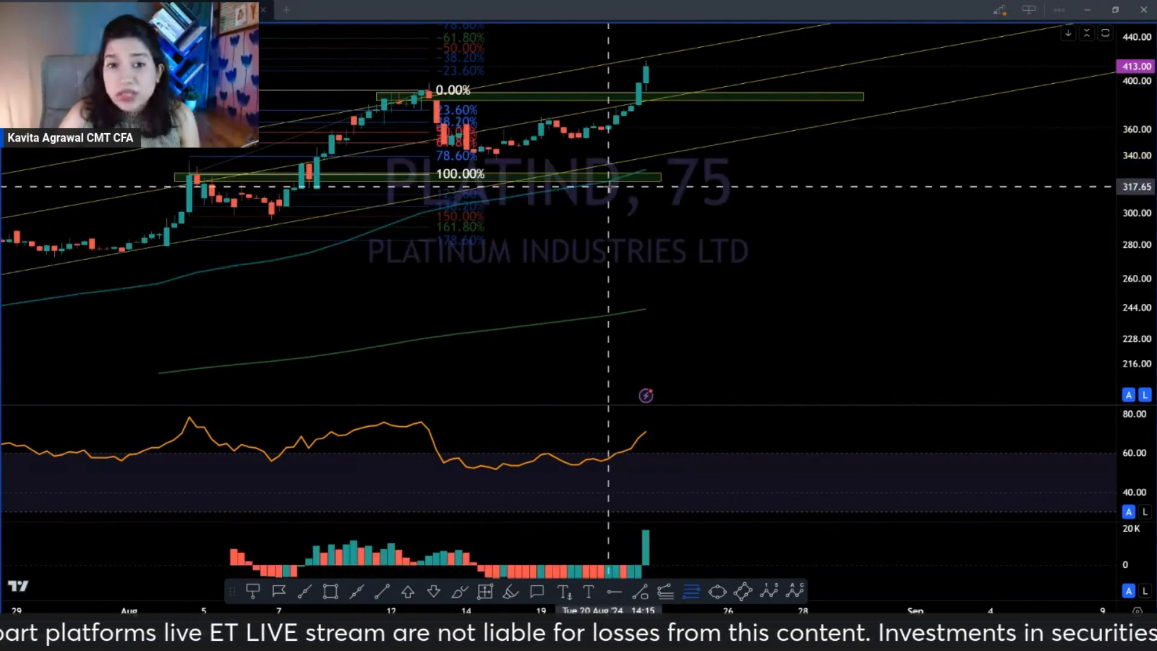
{"action": "scroll", "coordinate": [610, 187], "scroll_direction": "down", "scroll_amount": 3}
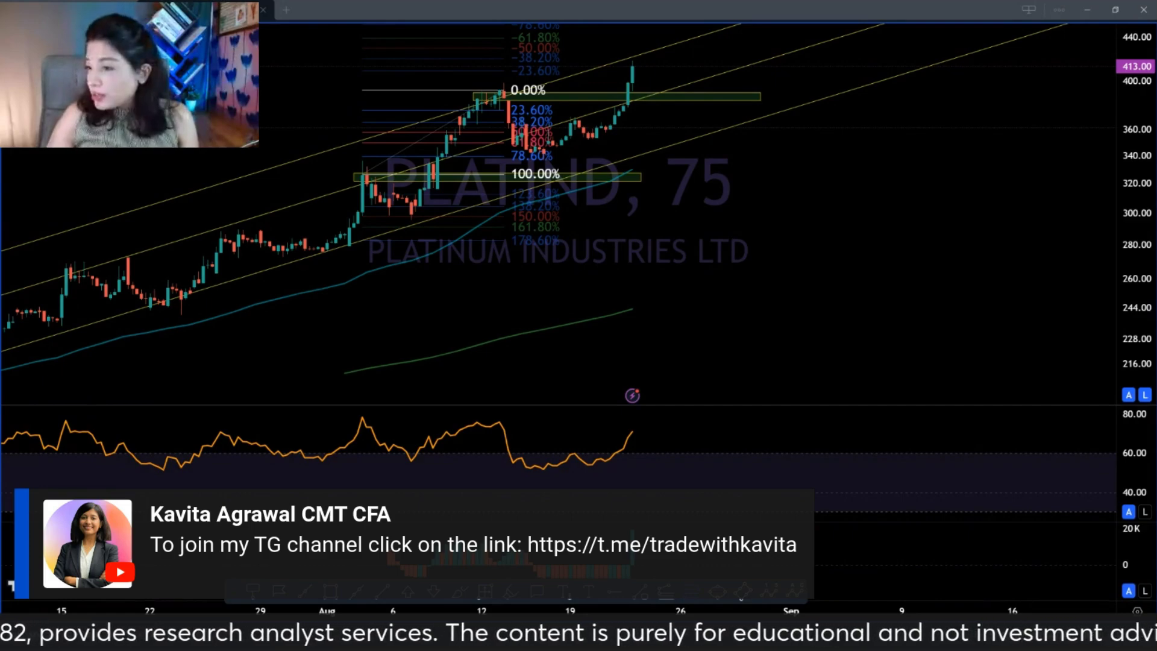
Step: Switch to Telegram, search for "tradewithkavita" and open the existing Trade With Kavita channel
{"action": "key", "text": "alt+Tab"}
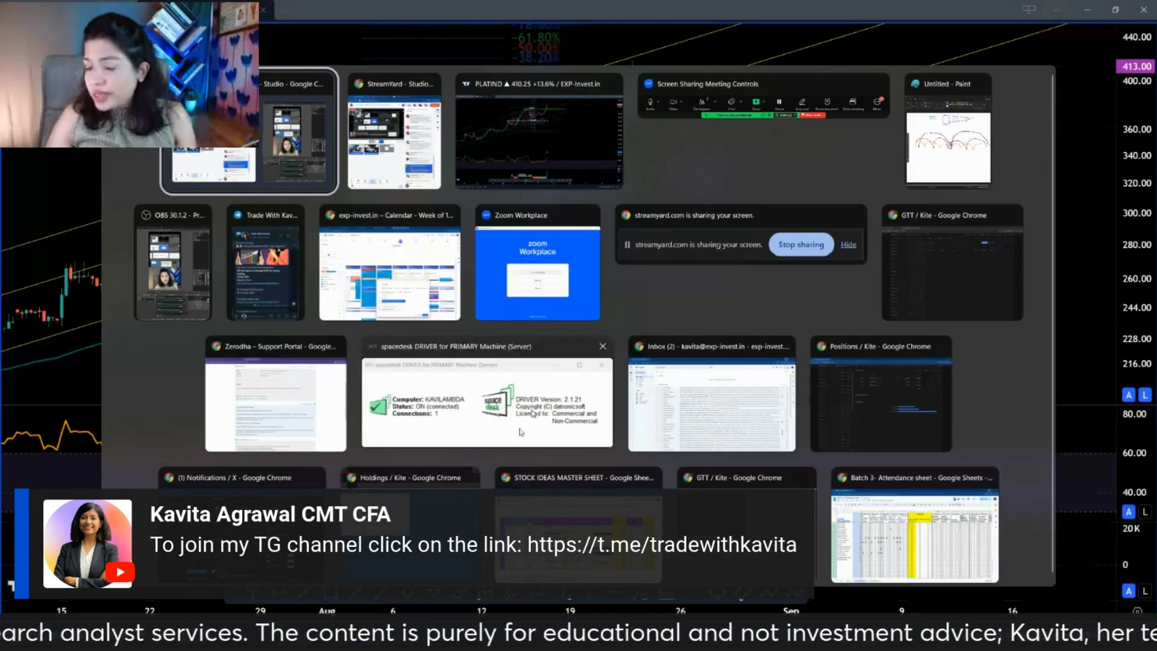
{"action": "left_click", "coordinate": [299, 244]}
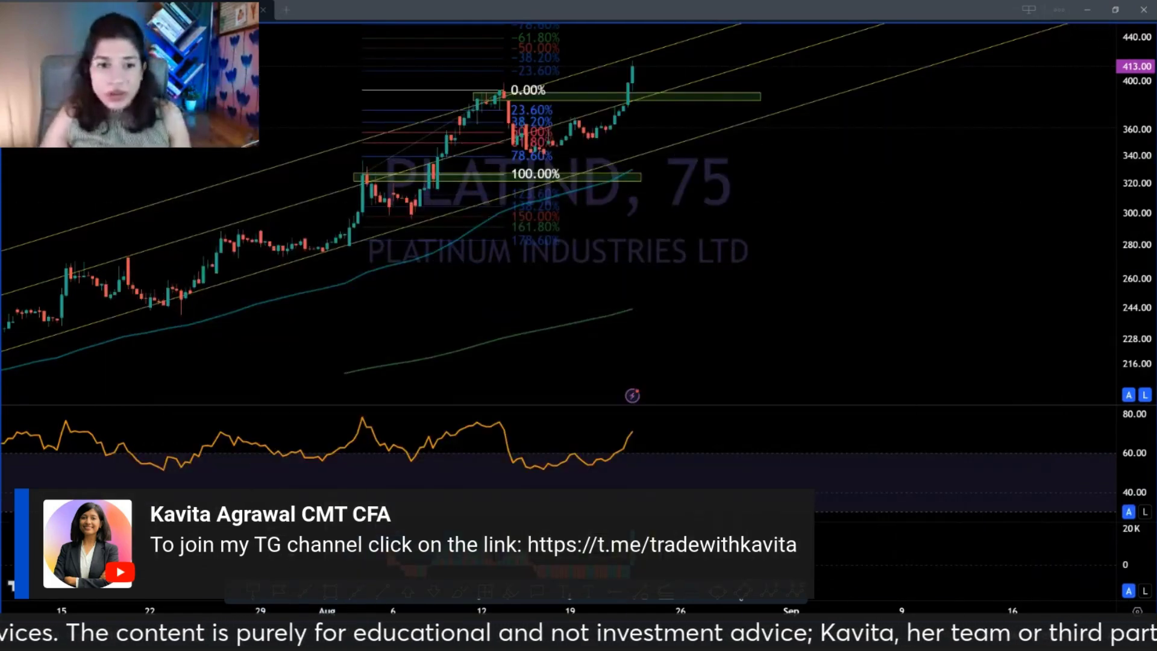
{"action": "left_click_drag", "start_coordinate": [268, 360], "coordinate": [449, 37]}
{"action": "key", "text": "Escape"}
{"action": "left_click", "coordinate": [474, 59]}
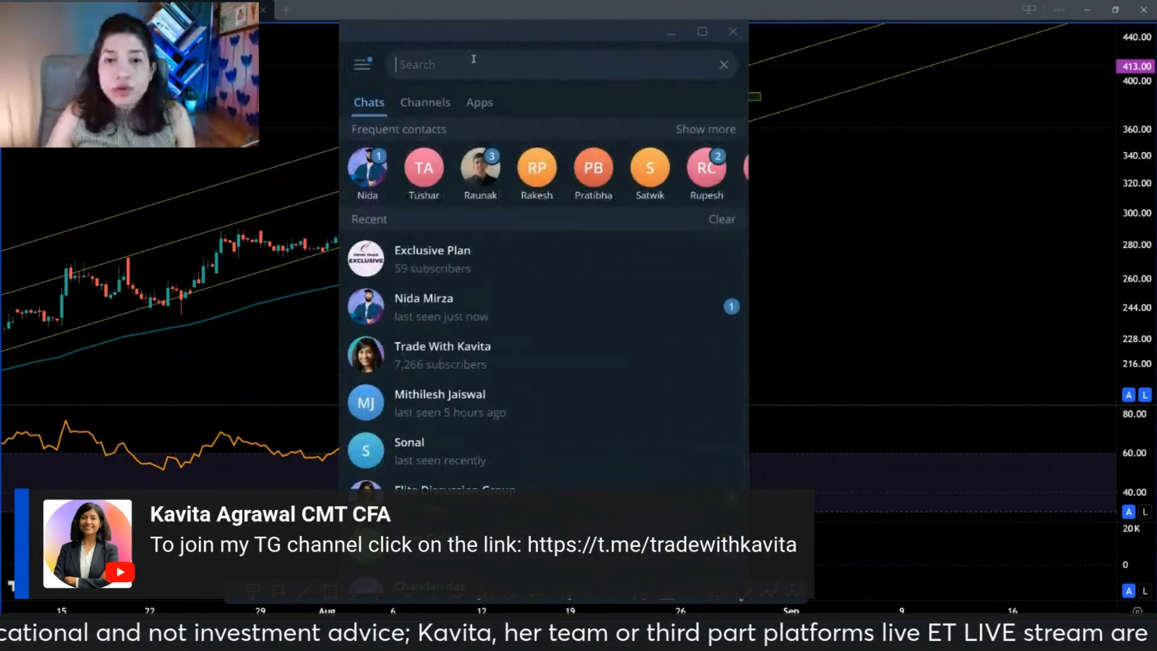
{"action": "type", "text": "tradewithk"}
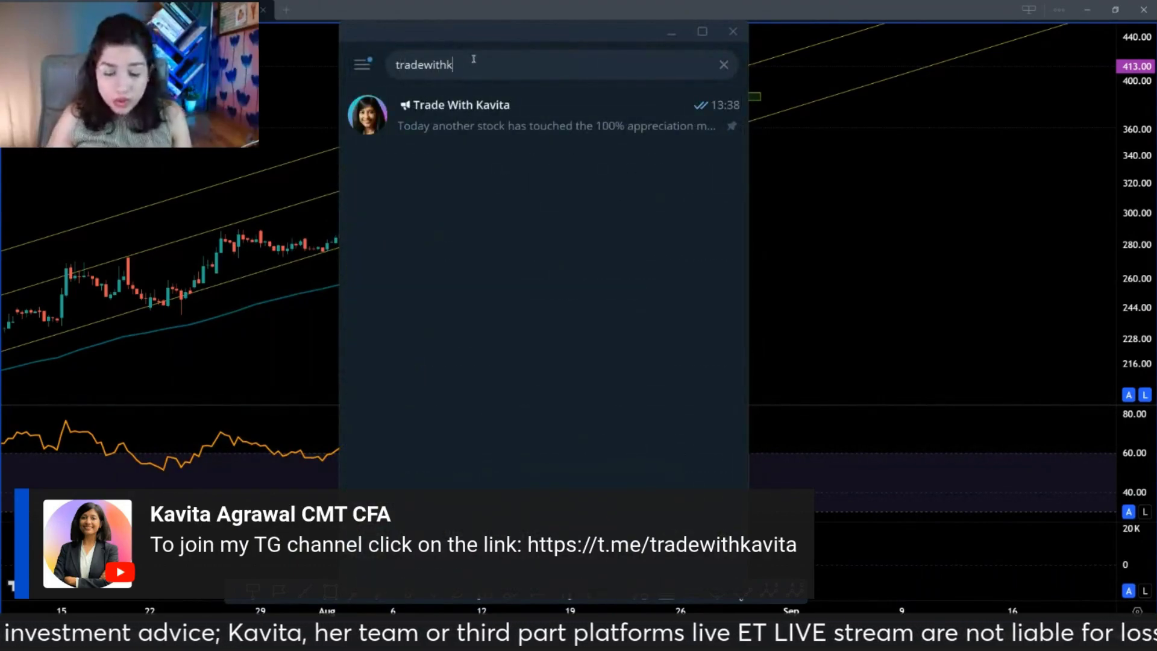
{"action": "type", "text": "avita"}
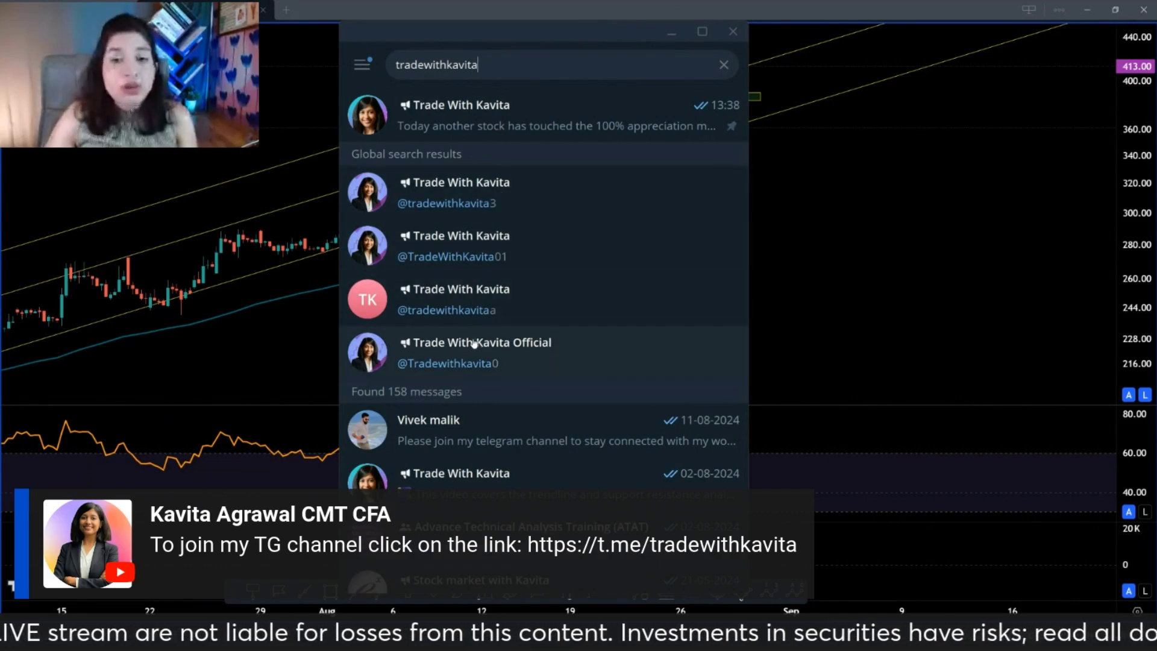
{"action": "left_click", "coordinate": [442, 129]}
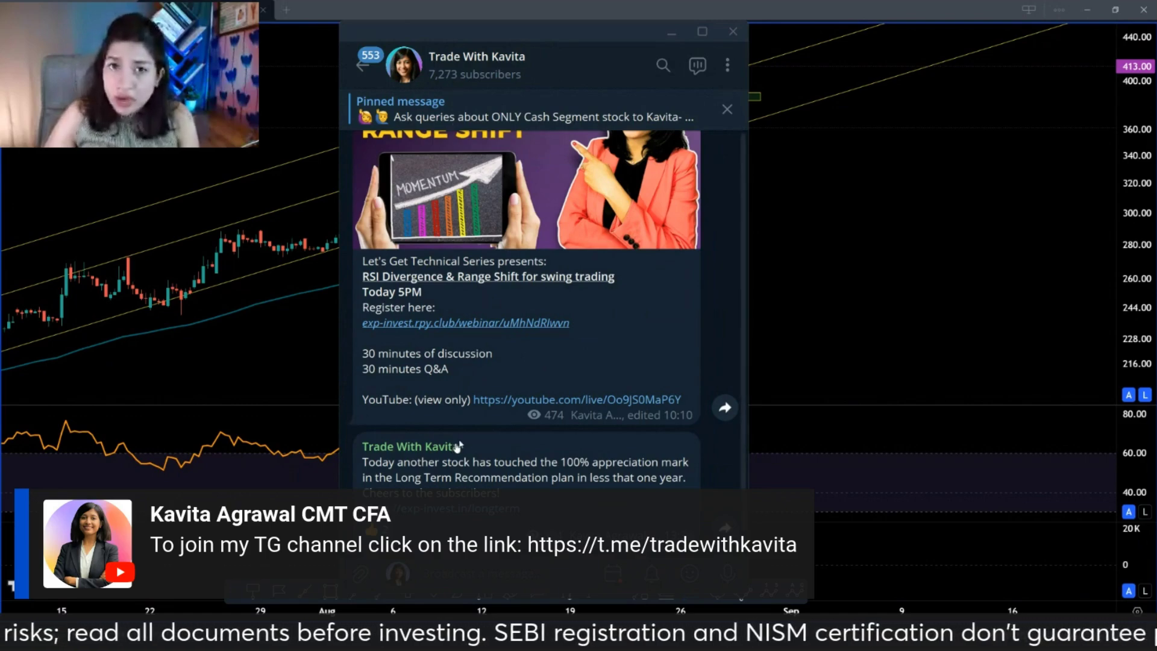
Step: Look back through the channel's recent posts to the NIFTY chart and analyst comment for Aug 20
{"action": "scroll", "coordinate": [459, 443], "scroll_direction": "up", "scroll_amount": 4}
{"action": "scroll", "coordinate": [502, 380], "scroll_direction": "up", "scroll_amount": 3}
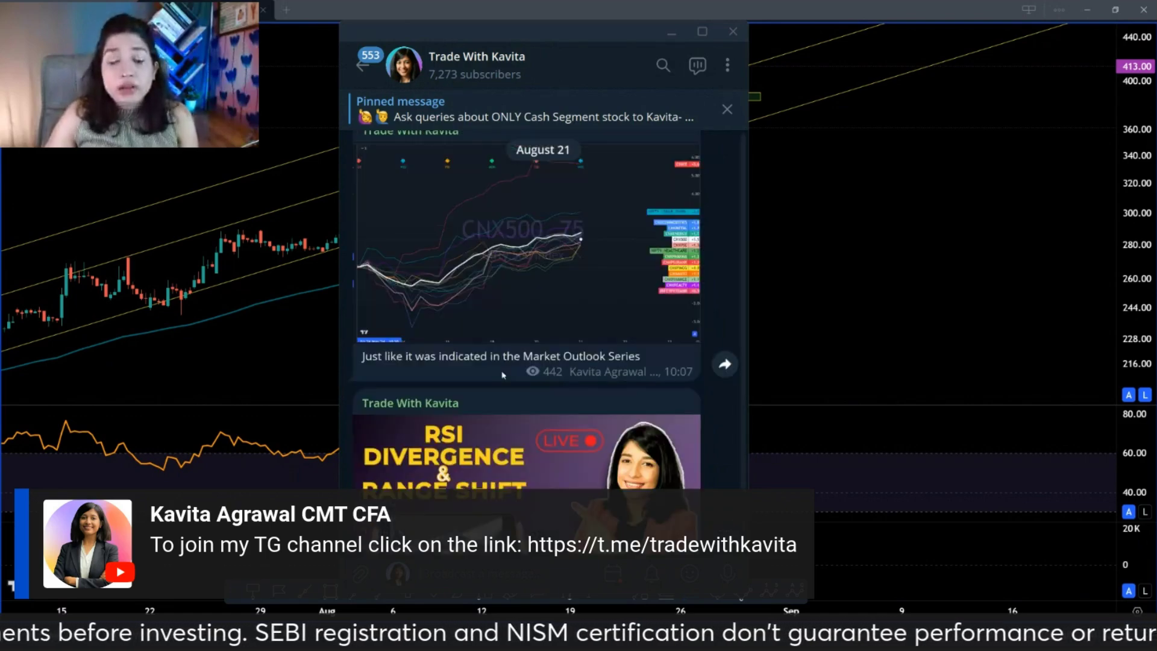
{"action": "scroll", "coordinate": [483, 326], "scroll_direction": "down", "scroll_amount": 3}
{"action": "scroll", "coordinate": [389, 384], "scroll_direction": "up", "scroll_amount": 4}
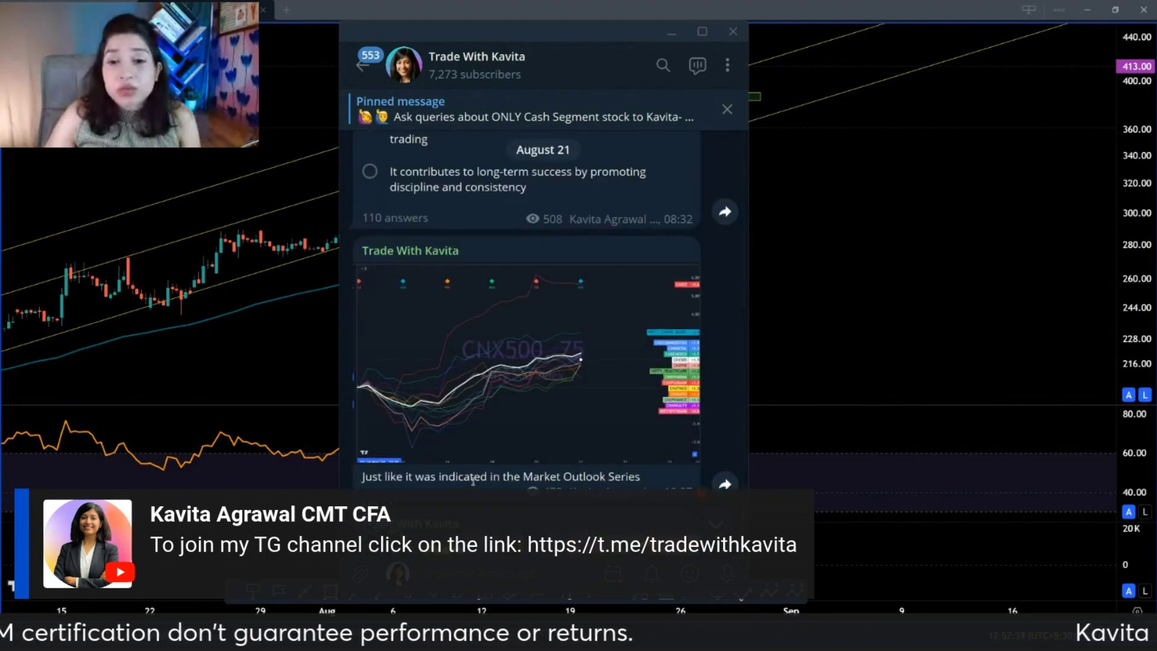
{"action": "scroll", "coordinate": [473, 480], "scroll_direction": "up", "scroll_amount": 8}
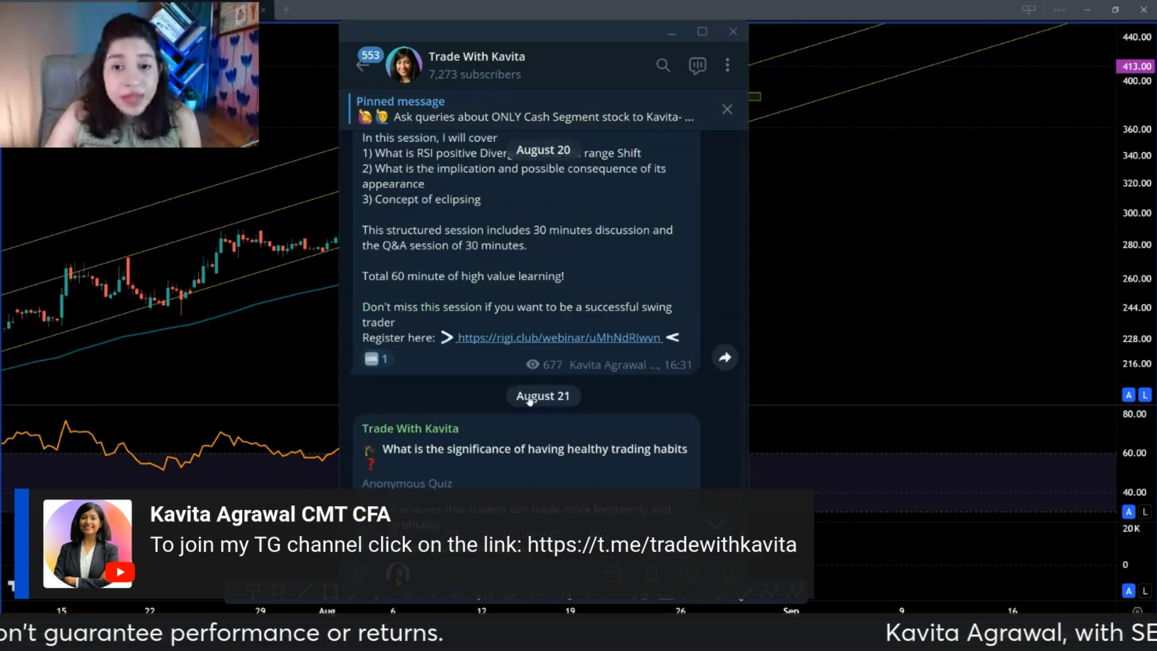
{"action": "scroll", "coordinate": [529, 396], "scroll_direction": "up", "scroll_amount": 6}
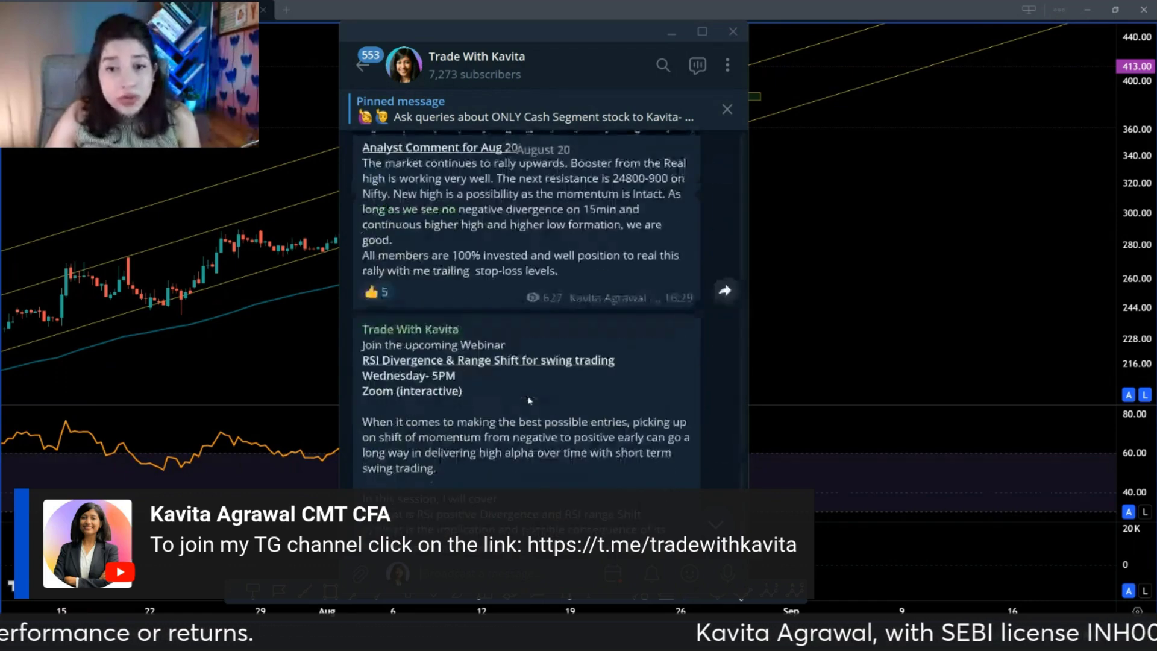
{"action": "left_click_drag", "start_coordinate": [383, 391], "coordinate": [543, 405]}
{"action": "left_click", "coordinate": [533, 418]}
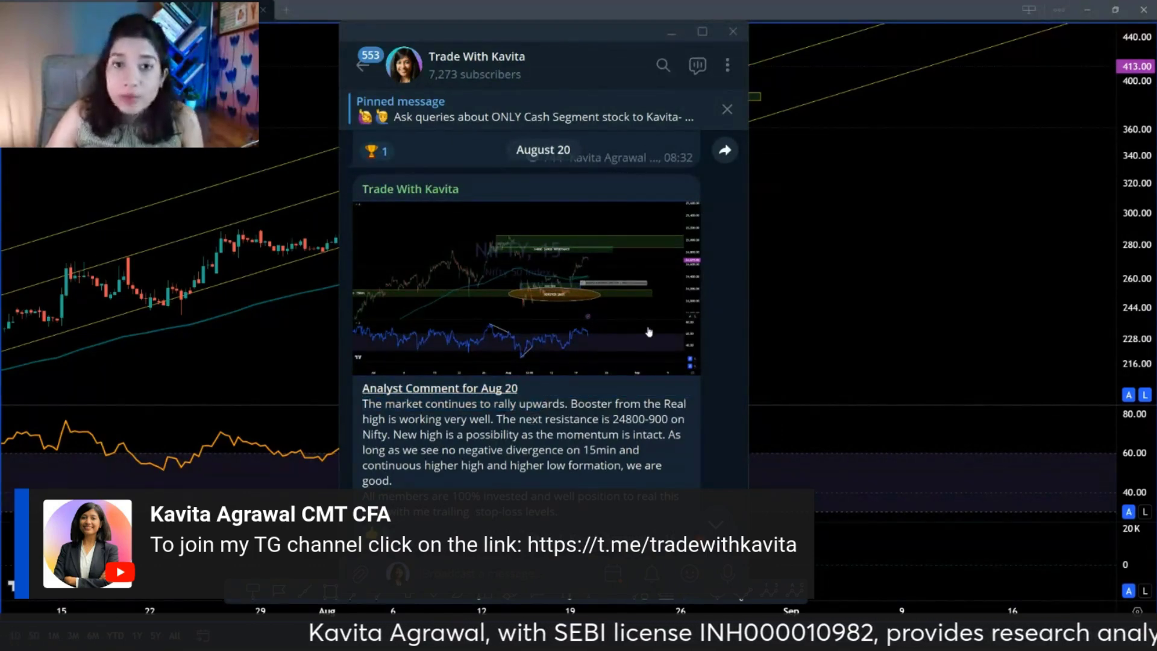
Step: View the channel's info page with its description and SEBI registration number, close it and return to the stock chart
{"action": "scroll", "coordinate": [571, 461], "scroll_direction": "down", "scroll_amount": 2}
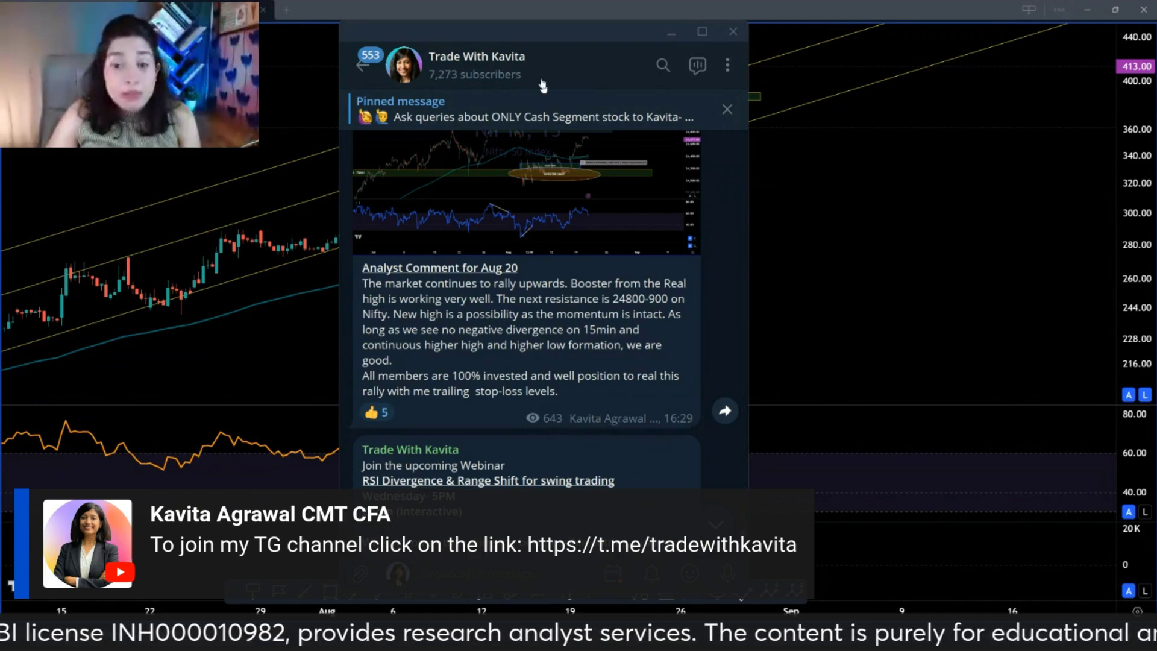
{"action": "left_click", "coordinate": [540, 57]}
{"action": "scroll", "coordinate": [569, 356], "scroll_direction": "down", "scroll_amount": 2}
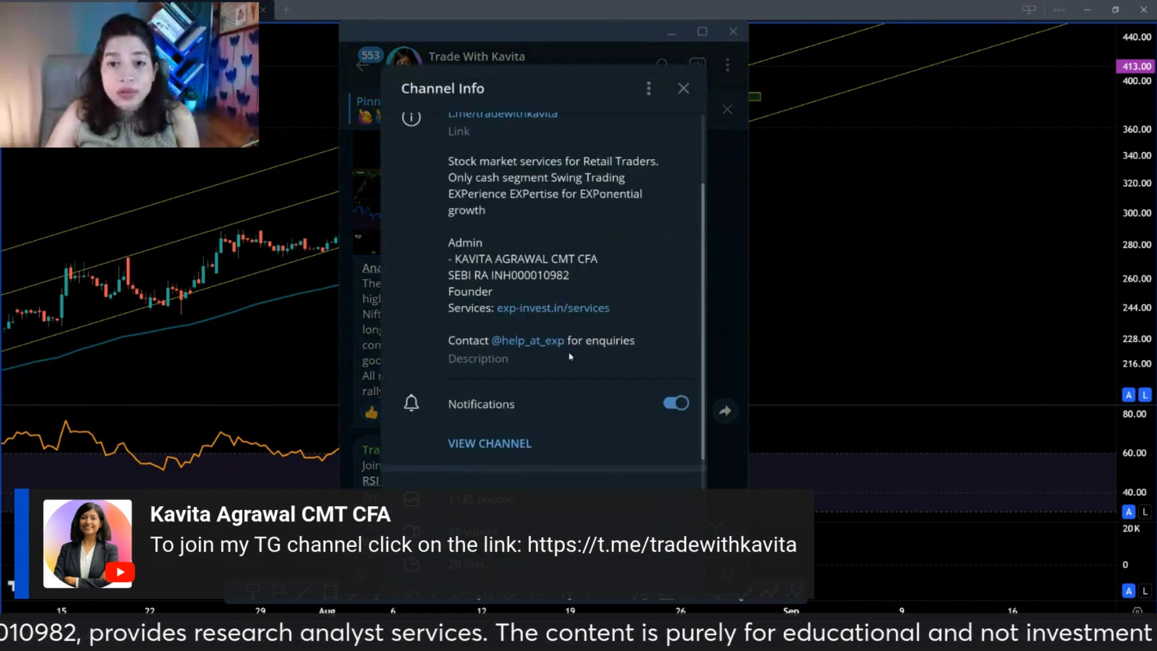
{"action": "scroll", "coordinate": [591, 355], "scroll_direction": "up", "scroll_amount": 2}
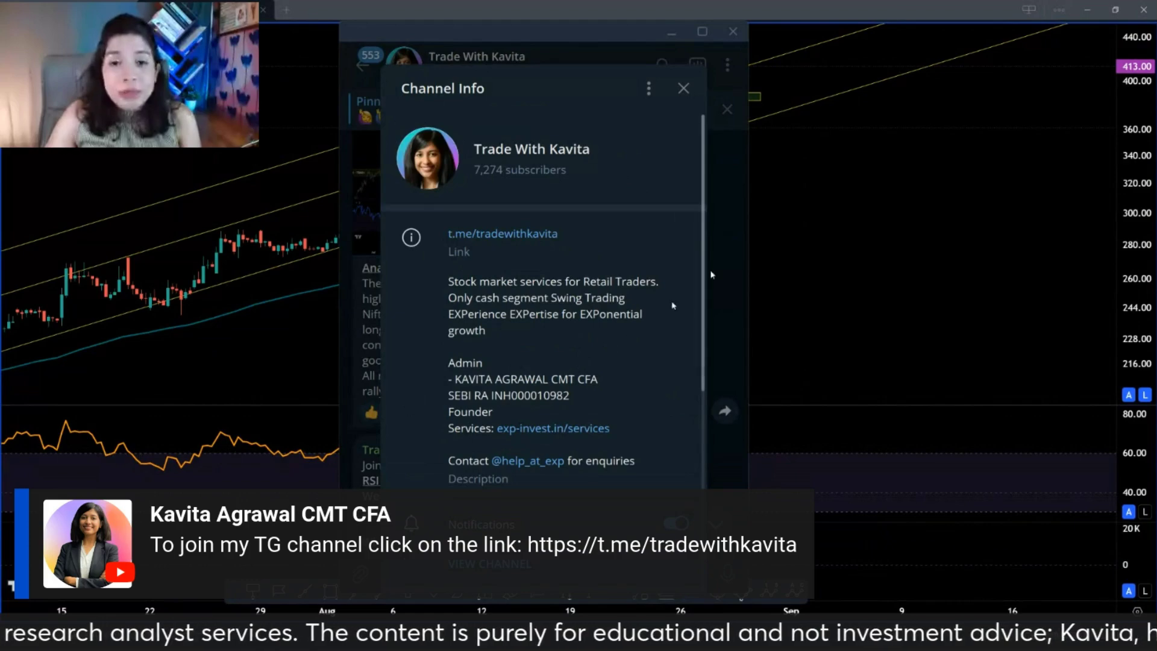
{"action": "double_click", "coordinate": [544, 396]}
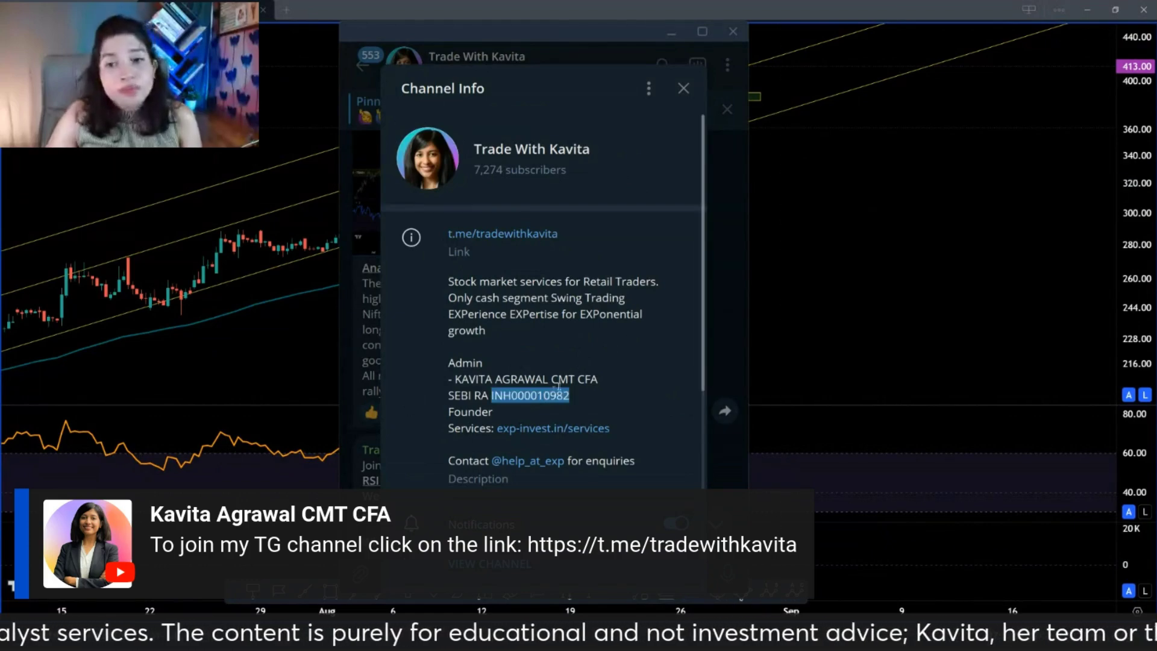
{"action": "left_click", "coordinate": [730, 298]}
{"action": "left_click", "coordinate": [483, 57]}
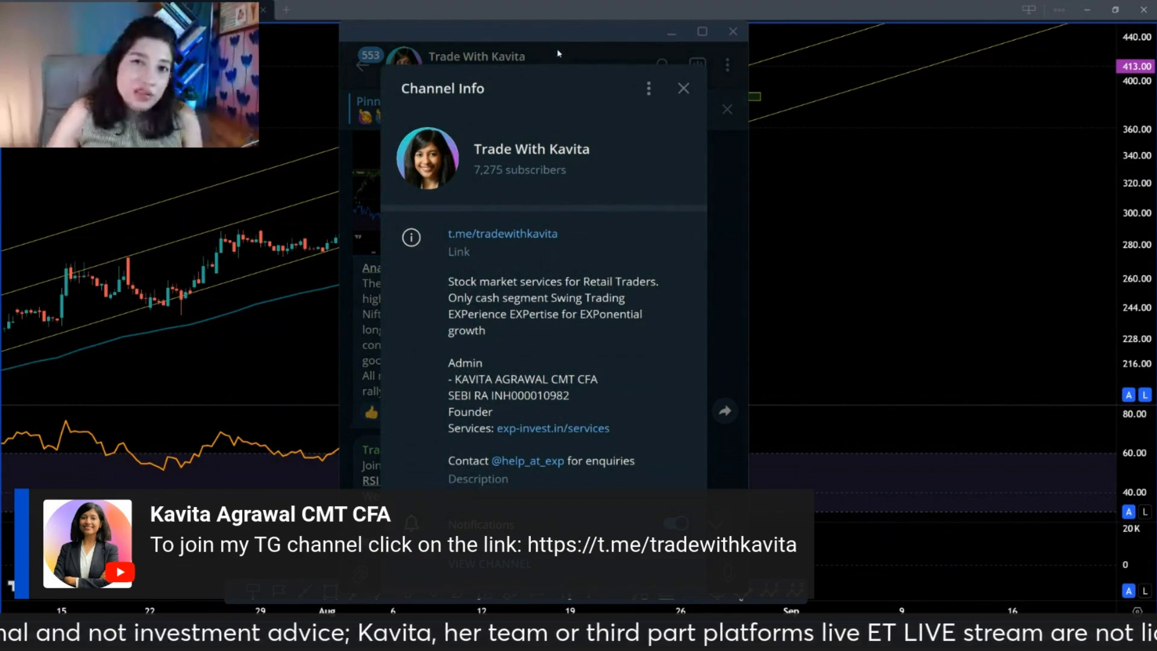
{"action": "left_click", "coordinate": [380, 89]}
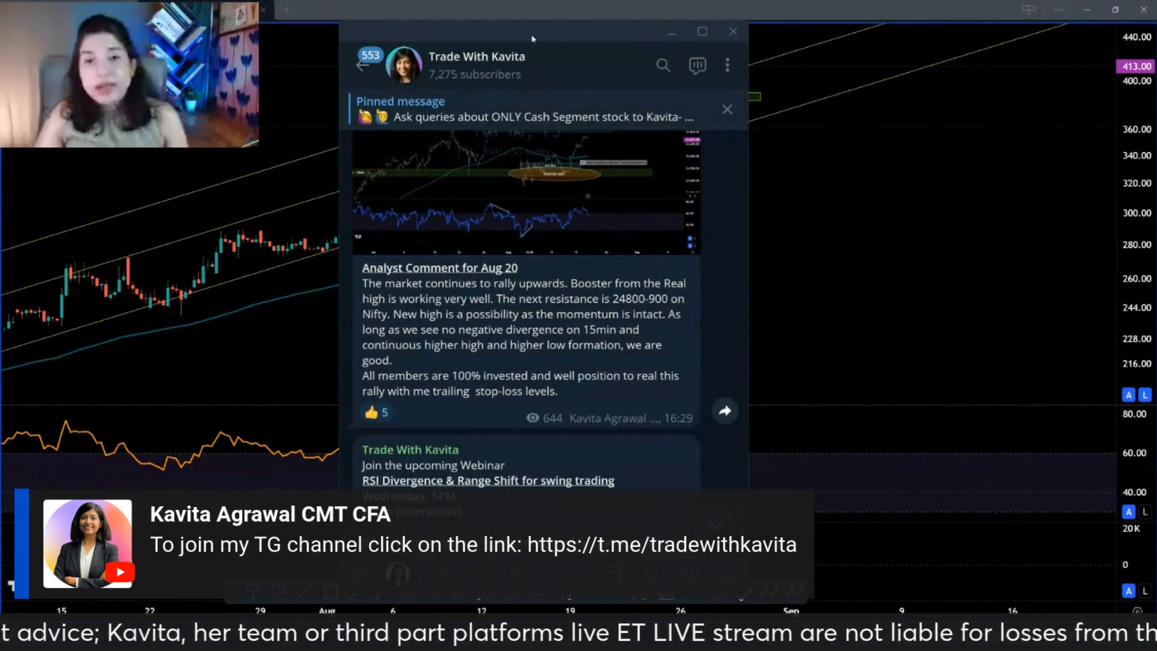
{"action": "left_click", "coordinate": [669, 36]}
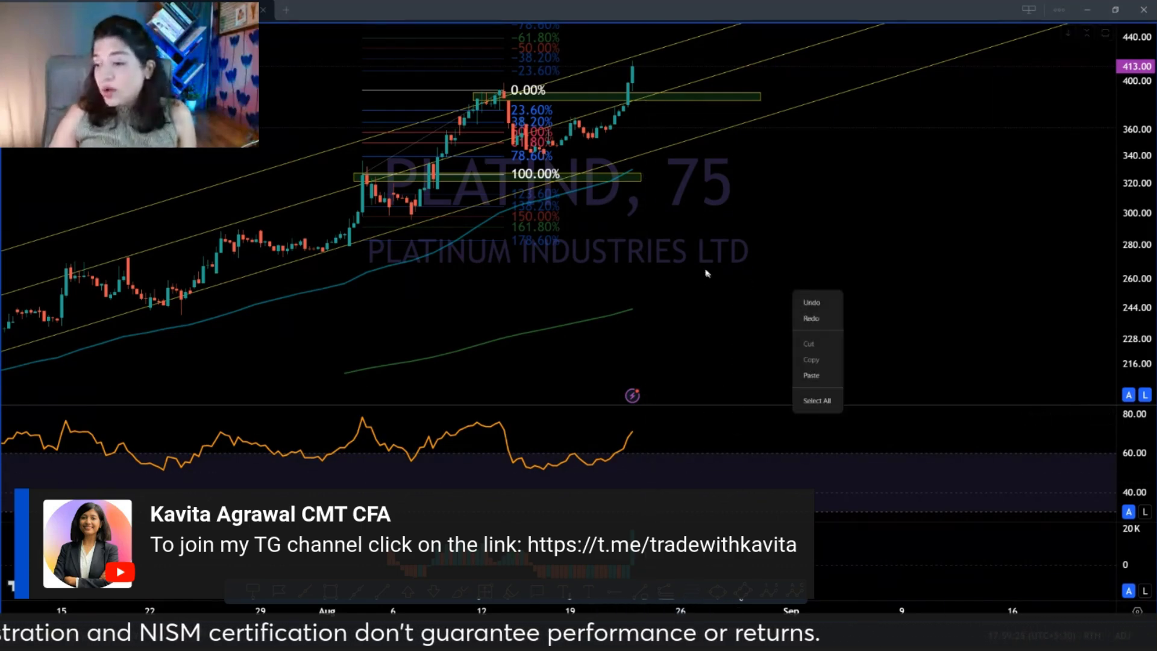
Step: Load the NSE stock SAIL (Steel Authority of India) and display its multi-year price history on the daily timeframe
{"action": "type", "text": "SAIL"}
{"action": "key", "text": "Down"}
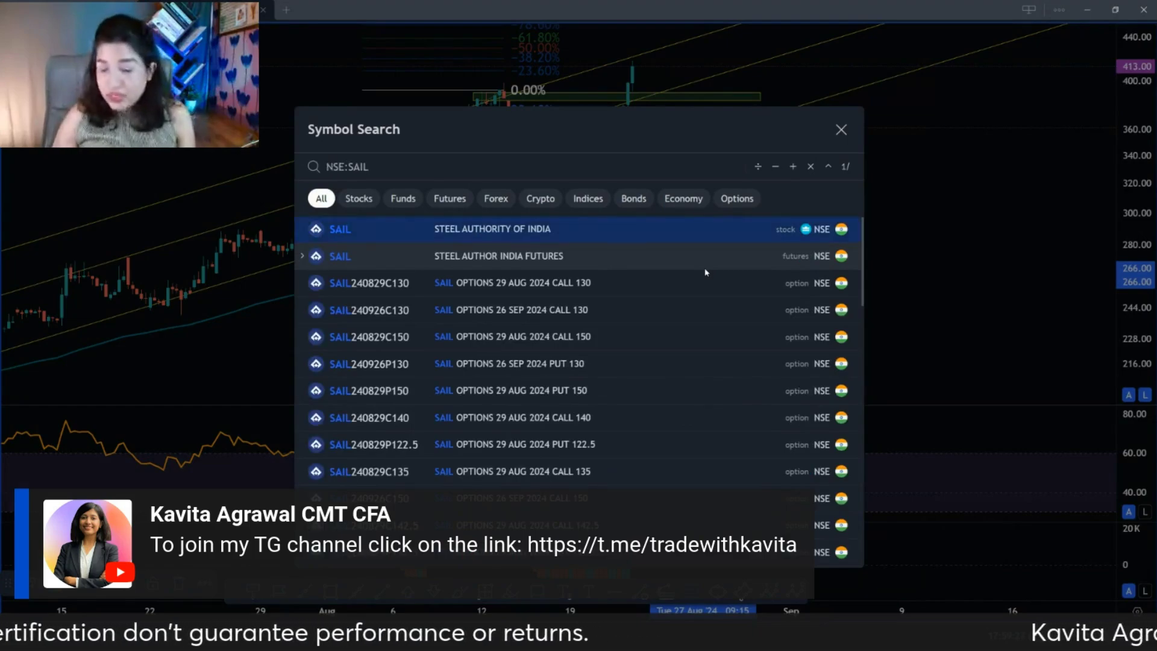
{"action": "key", "text": "Return"}
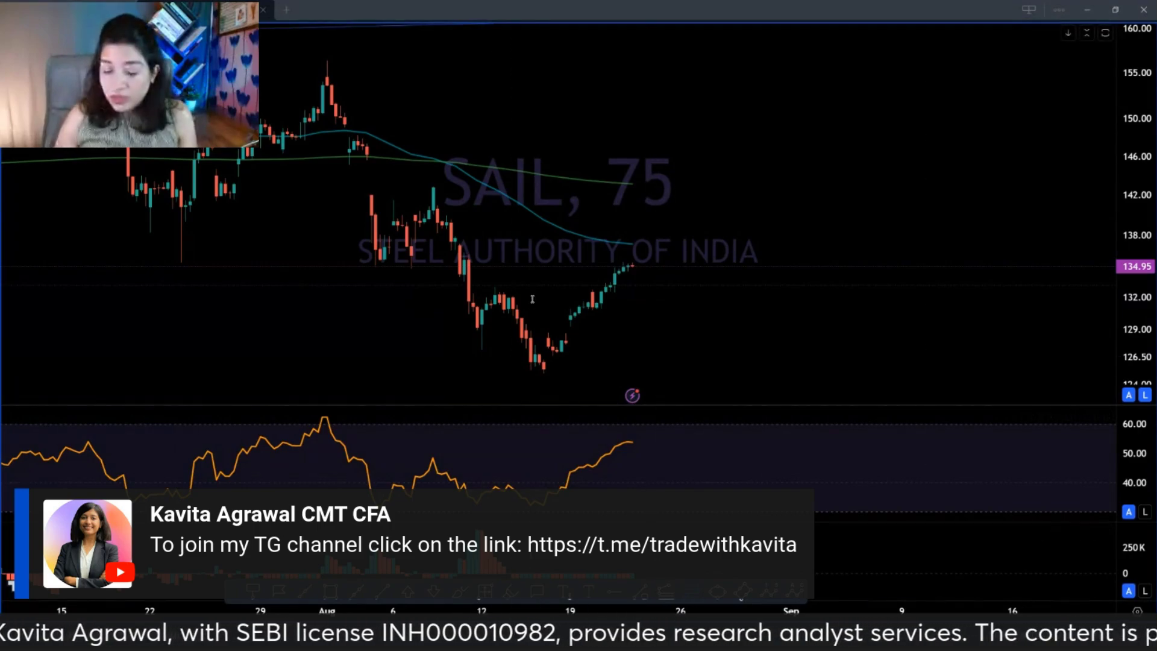
{"action": "key", "text": "Tab"}
{"action": "scroll", "coordinate": [653, 181], "scroll_direction": "down", "scroll_amount": 15}
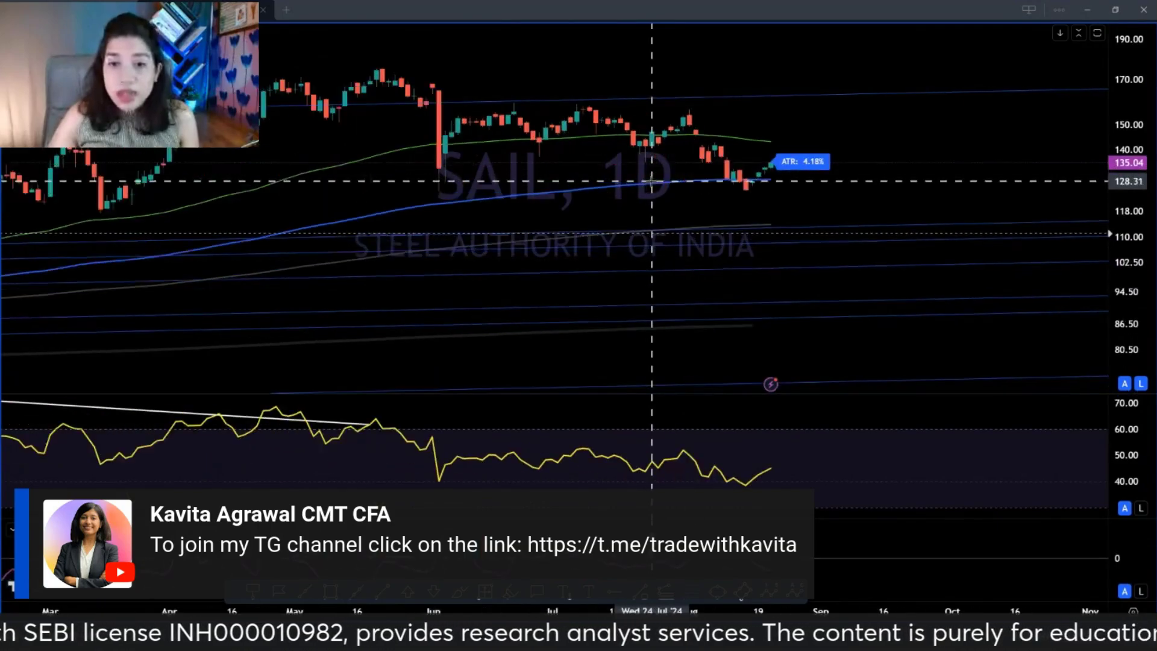
{"action": "scroll", "coordinate": [653, 180], "scroll_direction": "down", "scroll_amount": 8}
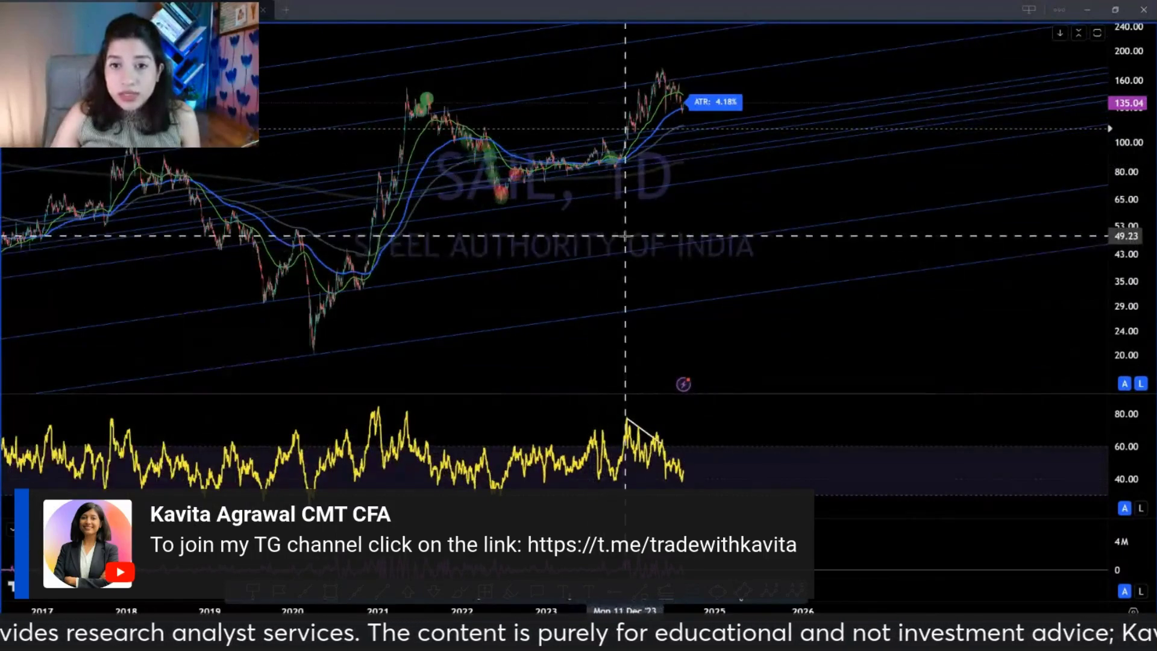
Step: Switch SAIL to the weekly timeframe and examine its long-term price swings, moving averages and RSI
{"action": "type", "text": "1W"}
{"action": "key", "text": "Return"}
{"action": "scroll", "coordinate": [664, 341], "scroll_direction": "down", "scroll_amount": 8}
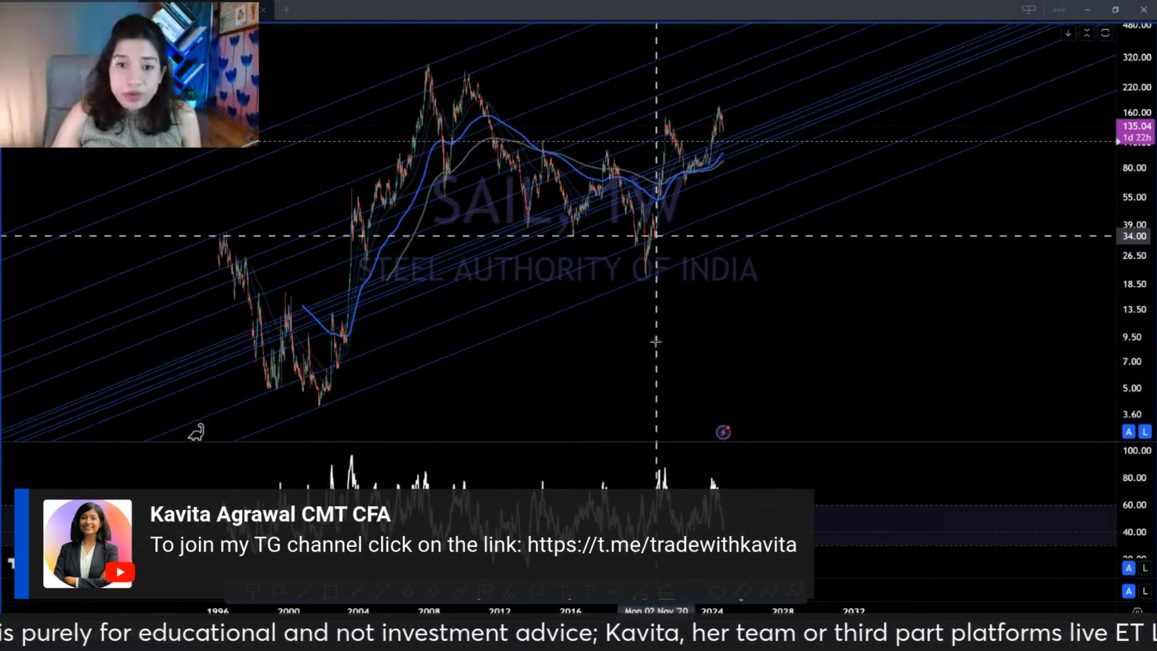
{"action": "scroll", "coordinate": [657, 342], "scroll_direction": "up", "scroll_amount": 5}
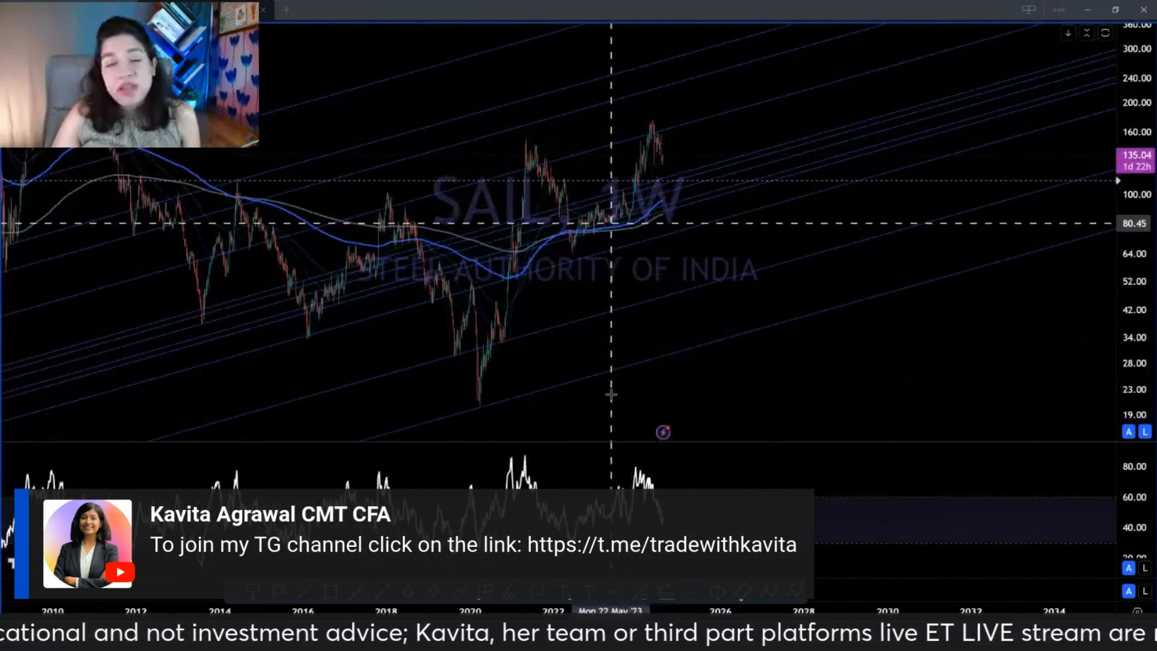
{"action": "scroll", "coordinate": [611, 393], "scroll_direction": "up", "scroll_amount": 3}
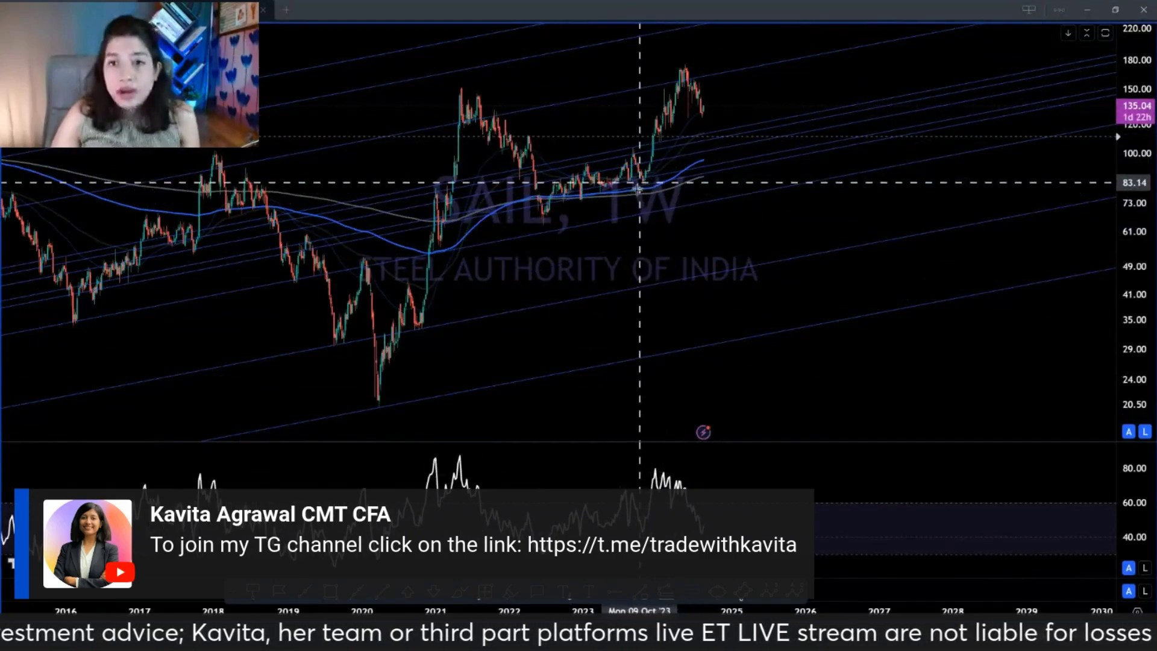
Step: On the daily chart, adjust the RSI divergence line to run from 77.02 on 15 December 2023 to 64.52 on 21 May 2024
{"action": "key", "text": "Tab"}
{"action": "scroll", "coordinate": [638, 100], "scroll_direction": "up", "scroll_amount": 8}
{"action": "scroll", "coordinate": [561, 231], "scroll_direction": "down", "scroll_amount": 3}
{"action": "scroll", "coordinate": [476, 129], "scroll_direction": "up", "scroll_amount": 8}
{"action": "scroll", "coordinate": [401, 138], "scroll_direction": "down", "scroll_amount": 2}
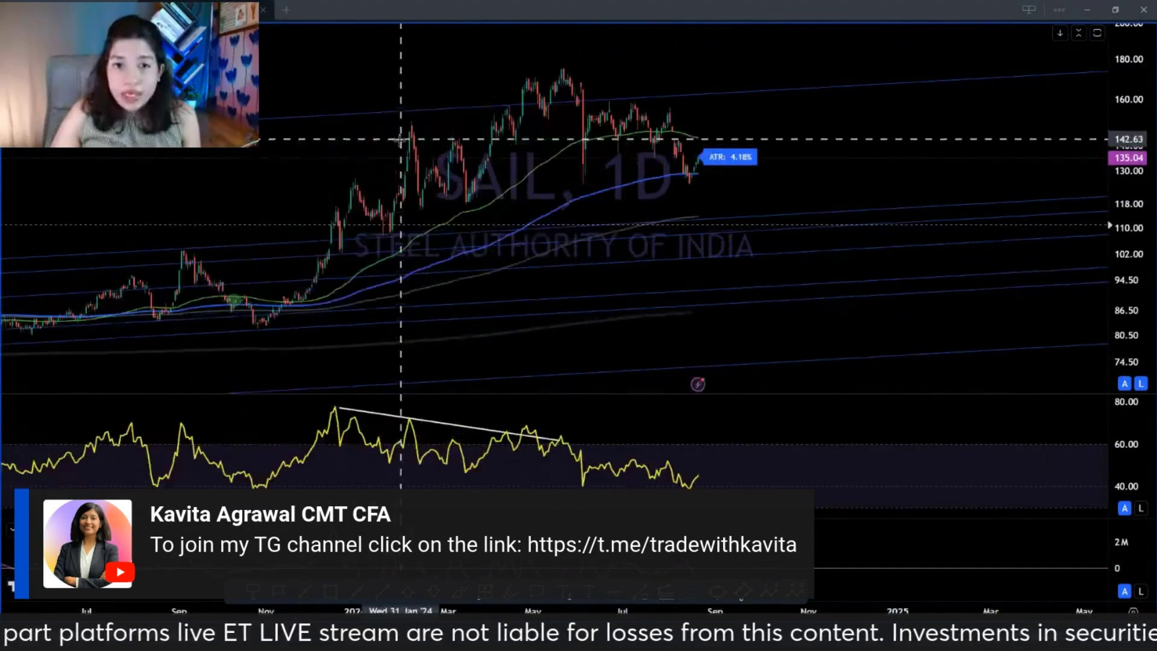
{"action": "scroll", "coordinate": [401, 137], "scroll_direction": "down", "scroll_amount": 2}
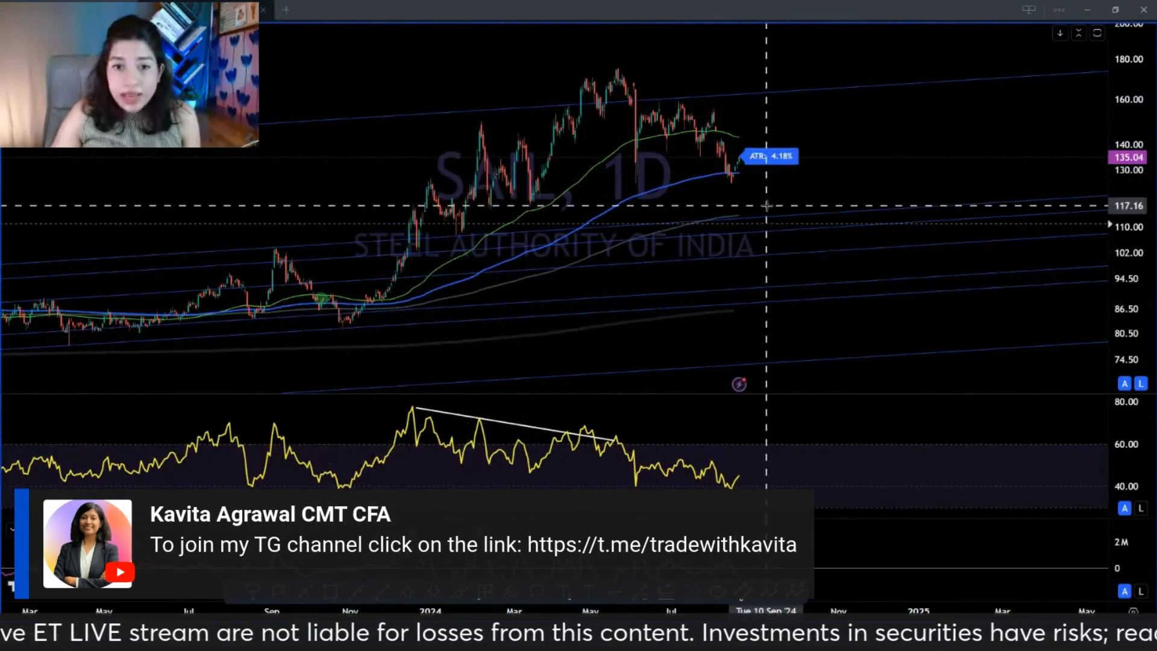
{"action": "left_click", "coordinate": [428, 411]}
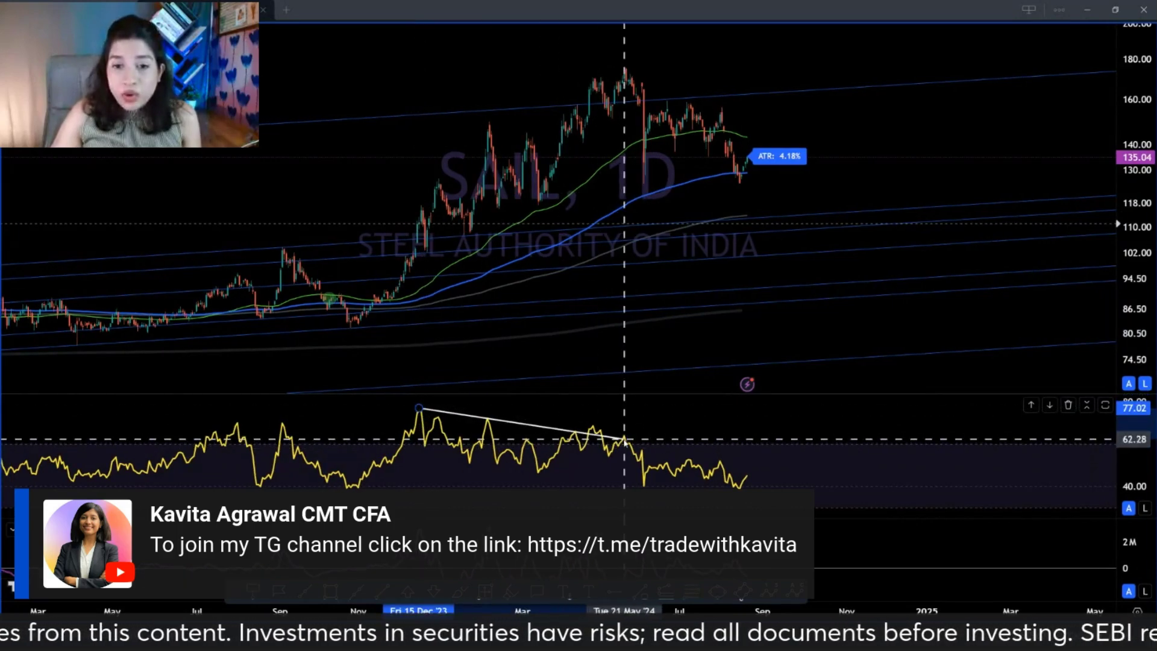
{"action": "left_click_drag", "start_coordinate": [625, 438], "coordinate": [624, 434]}
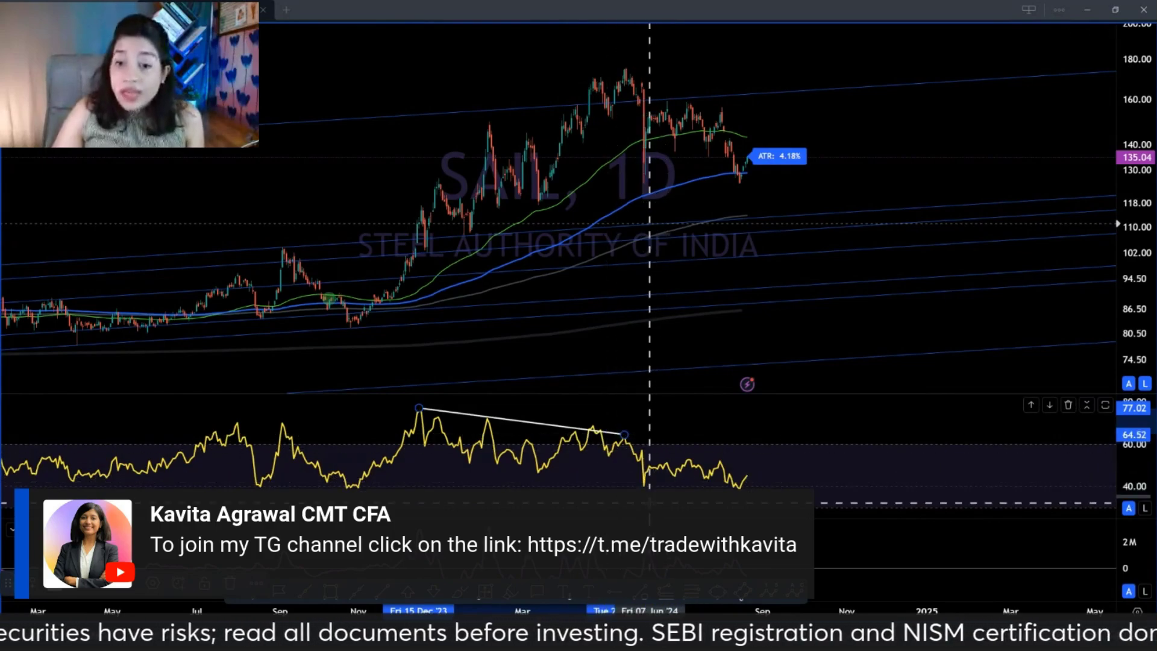
Step: On the 75-minute chart, draw a rectangular zone along the September 2023 high, about 100 to 103, extending forward to August 2024
{"action": "type", "text": "75"}
{"action": "key", "text": "Return"}
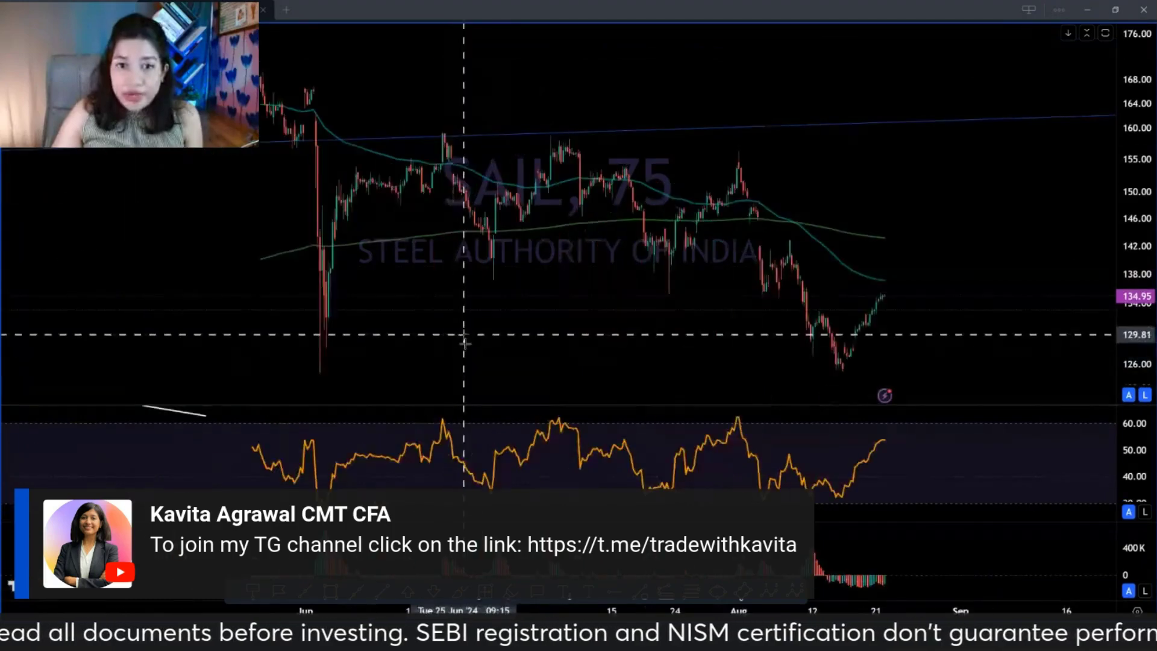
{"action": "scroll", "coordinate": [563, 382], "scroll_direction": "down", "scroll_amount": 2}
{"action": "scroll", "coordinate": [669, 368], "scroll_direction": "up", "scroll_amount": 4}
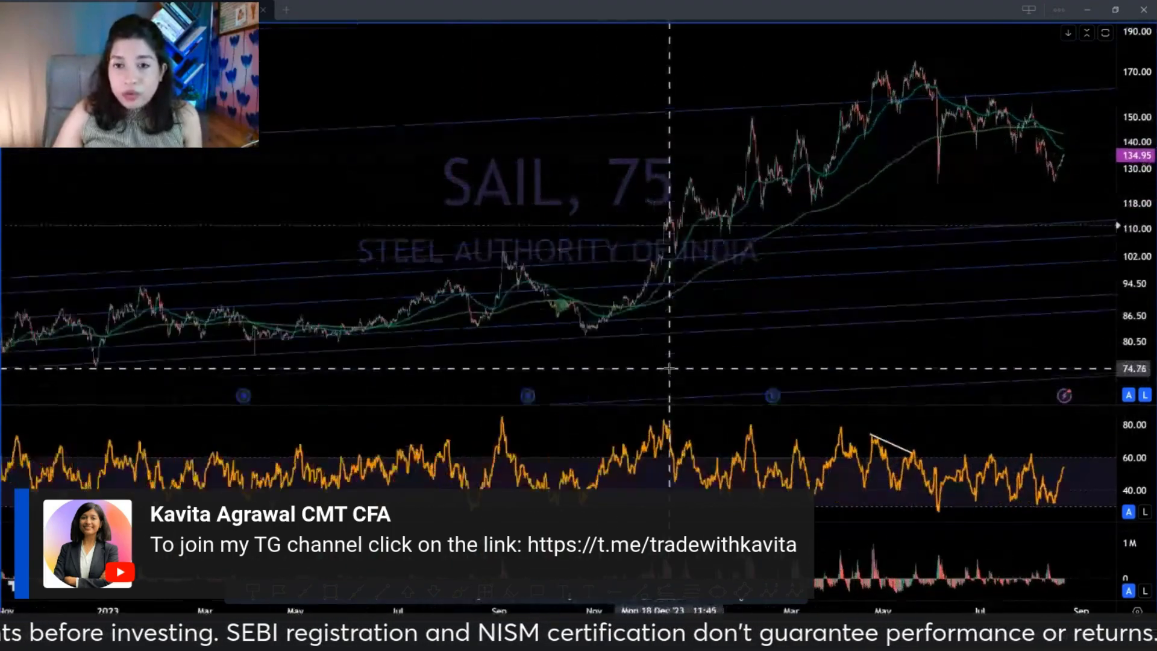
{"action": "scroll", "coordinate": [663, 376], "scroll_direction": "down", "scroll_amount": 2}
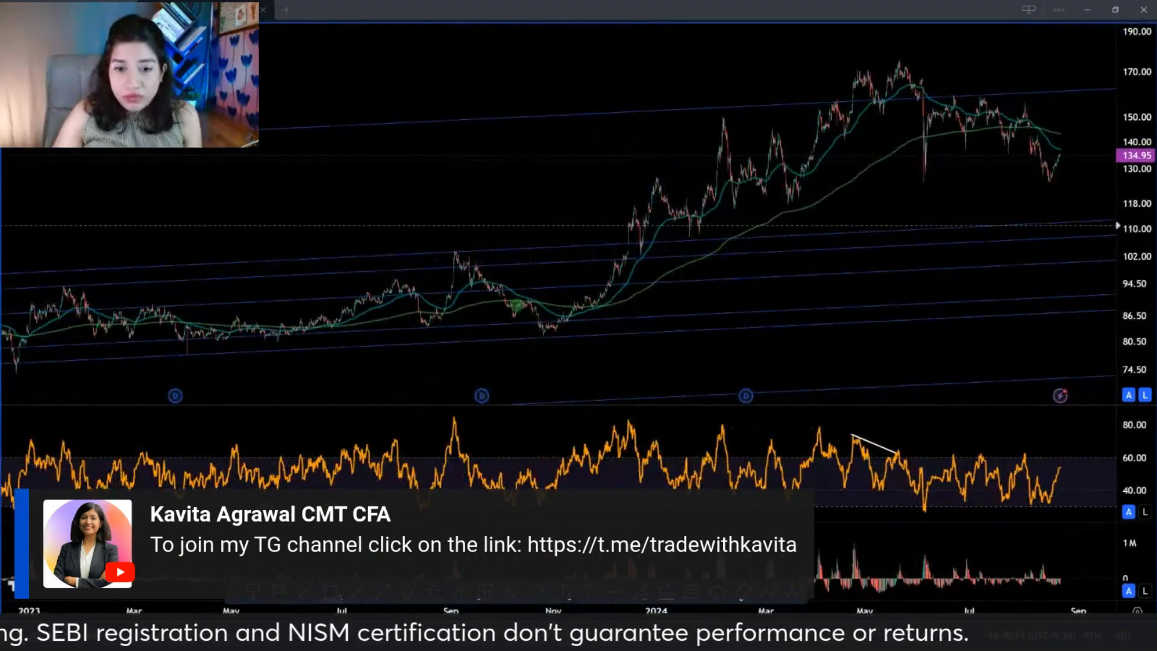
{"action": "scroll", "coordinate": [462, 332], "scroll_direction": "down", "scroll_amount": 3}
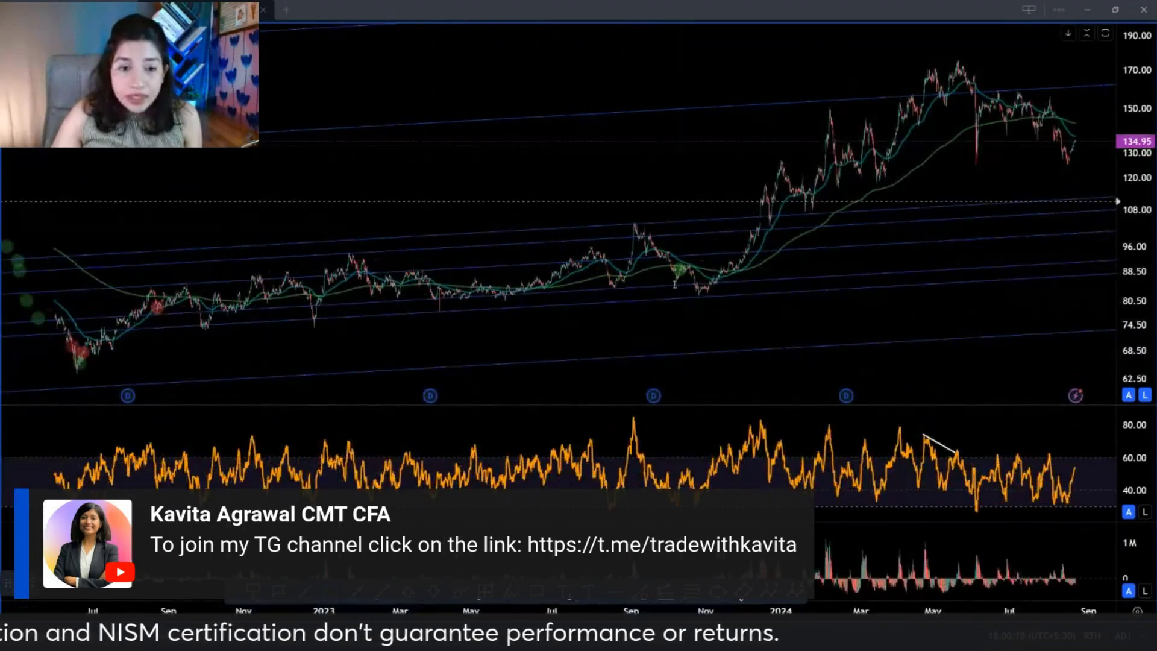
{"action": "scroll", "coordinate": [552, 284], "scroll_direction": "up", "scroll_amount": 3}
{"action": "scroll", "coordinate": [552, 284], "scroll_direction": "up", "scroll_amount": 1}
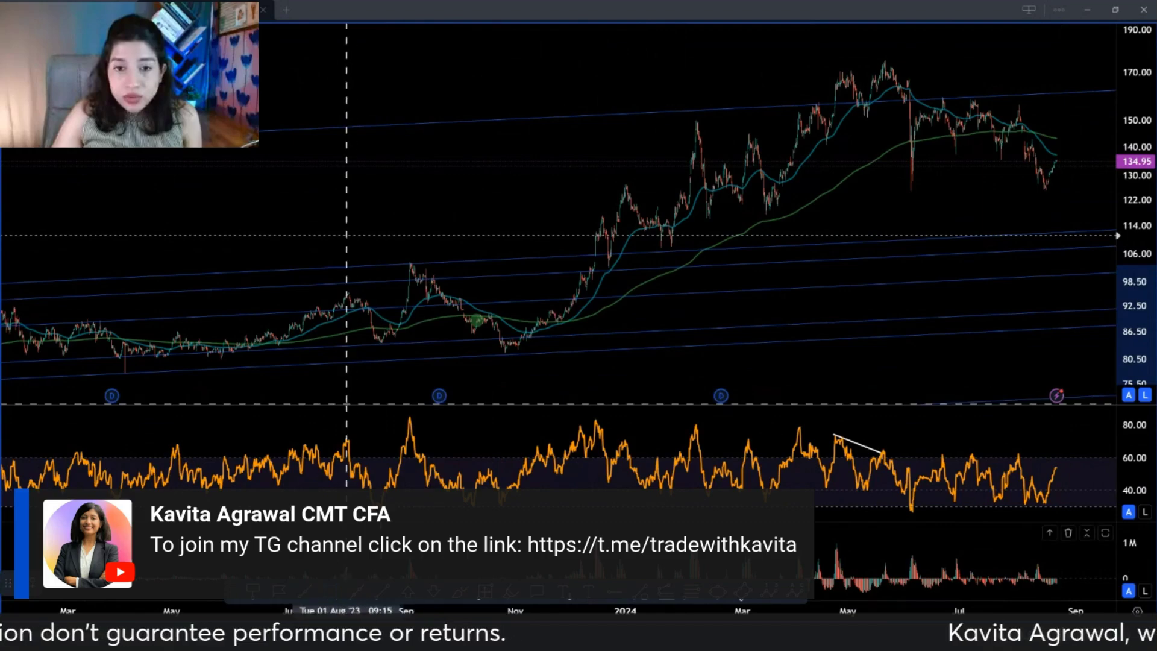
{"action": "left_click", "coordinate": [404, 264]}
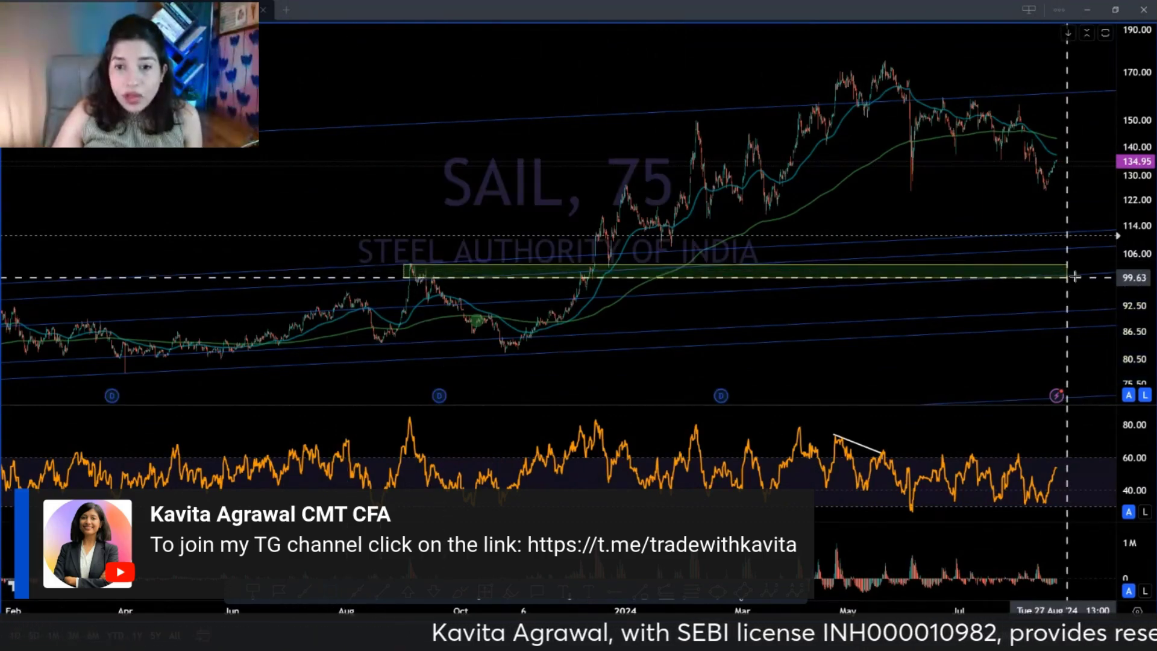
{"action": "left_click", "coordinate": [1096, 276]}
Step: Place copies of the zone along the December 2023, February 2024 and early April 2024 highs, the last spanning 148.47 to 152.73
{"action": "left_click", "coordinate": [429, 278]}
{"action": "left_click", "coordinate": [427, 275], "text": "ctrl"}
{"action": "left_click_drag", "start_coordinate": [430, 272], "coordinate": [601, 221]}
{"action": "scroll", "coordinate": [601, 223], "scroll_direction": "up", "scroll_amount": 4}
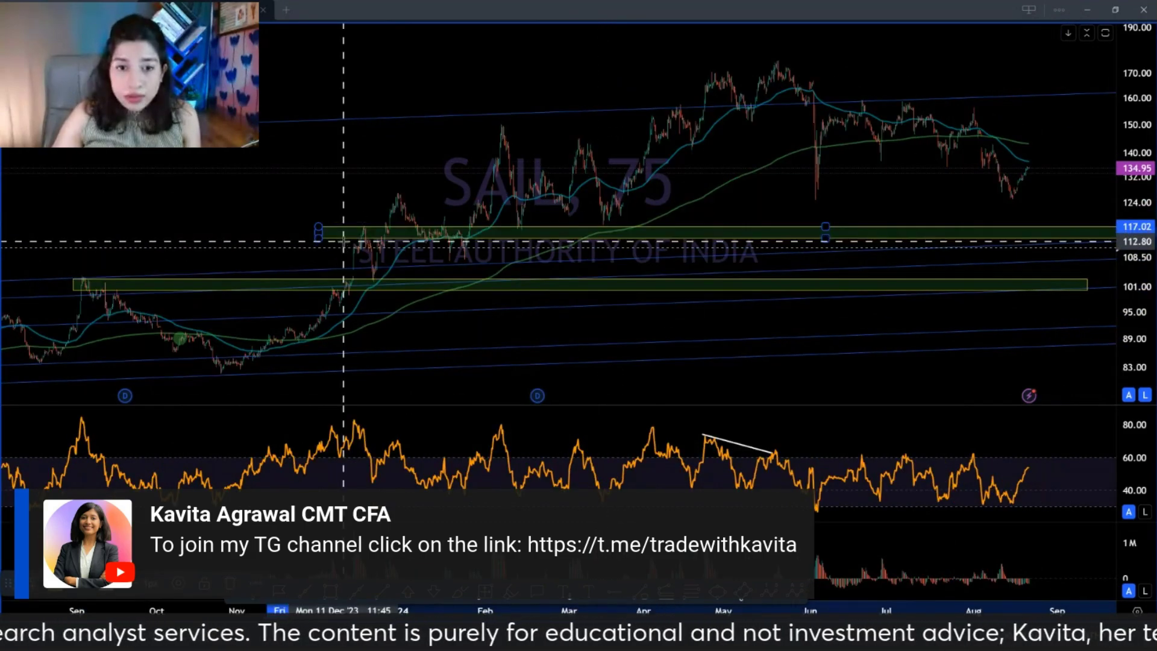
{"action": "left_click_drag", "start_coordinate": [344, 236], "coordinate": [652, 130]}
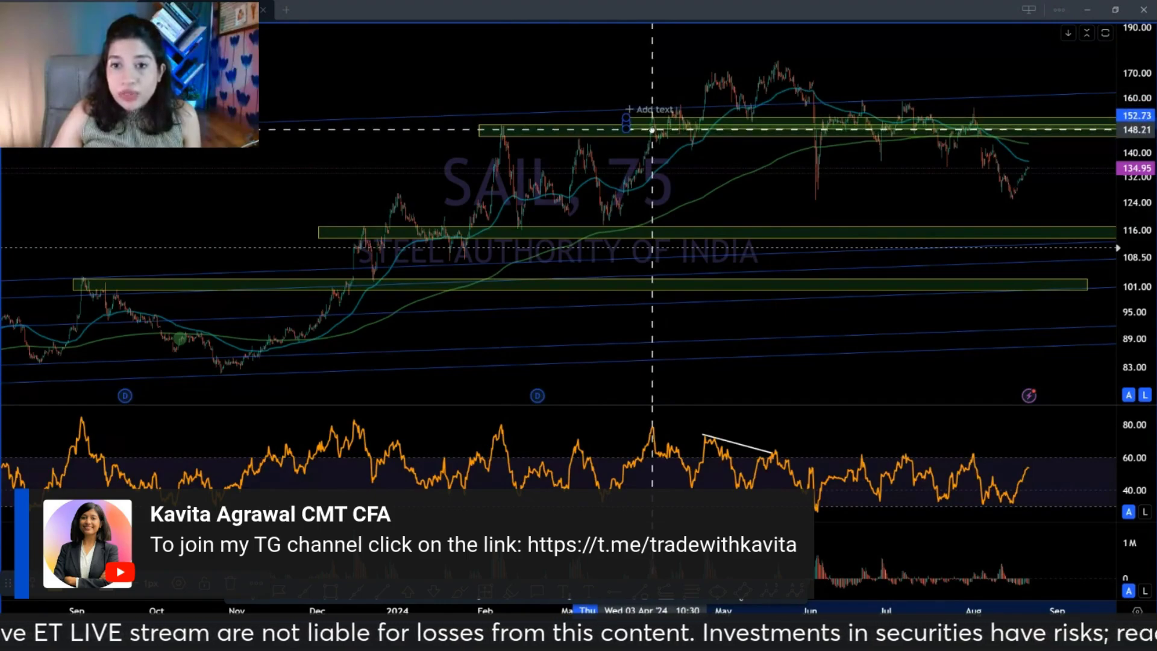
Step: Draw freehand arcs over the successive price upswings from late August 2023 to July 2024, touching down at the zones
{"action": "scroll", "coordinate": [642, 266], "scroll_direction": "up", "scroll_amount": 4}
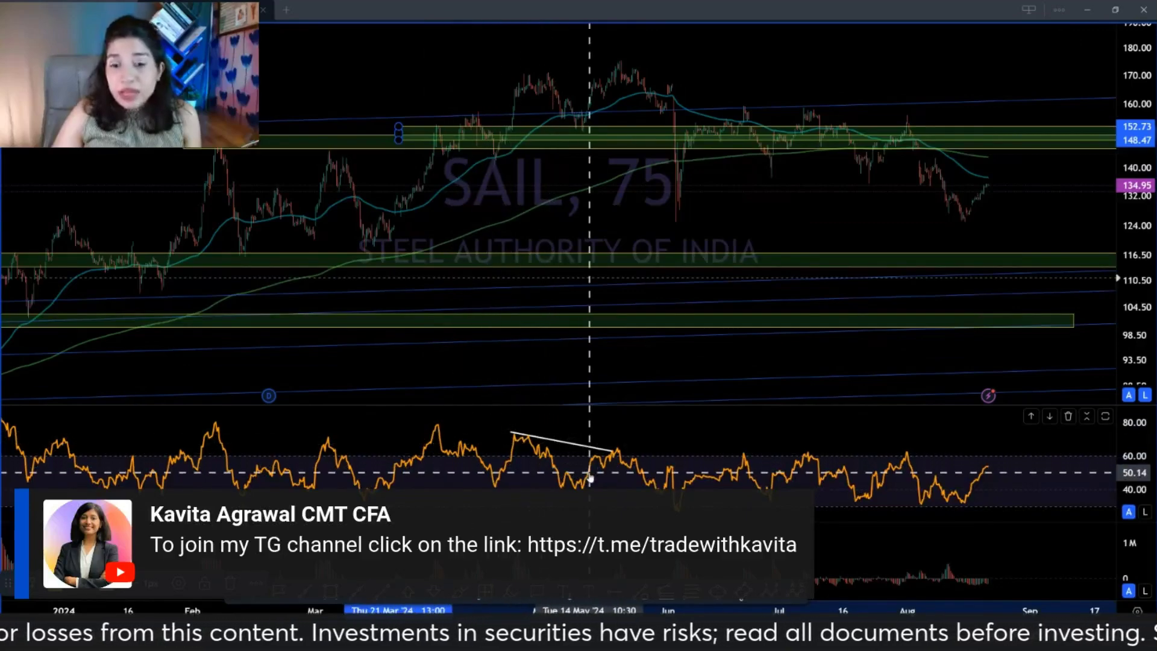
{"action": "scroll", "coordinate": [368, 241], "scroll_direction": "down", "scroll_amount": 3}
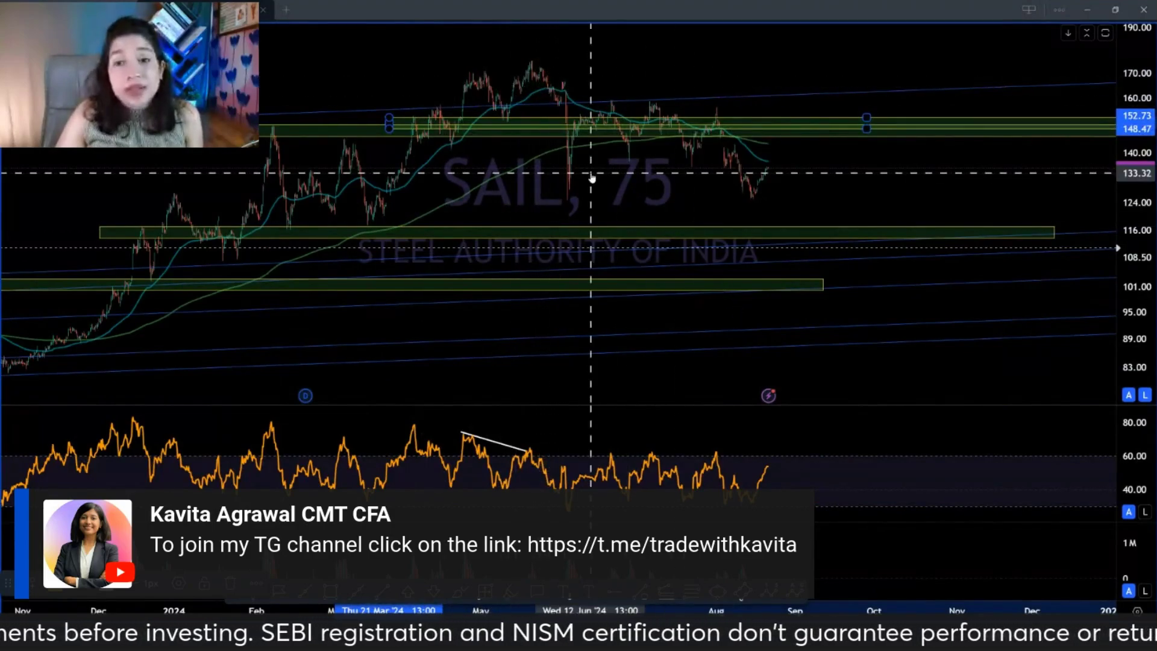
{"action": "scroll", "coordinate": [592, 178], "scroll_direction": "down", "scroll_amount": 3}
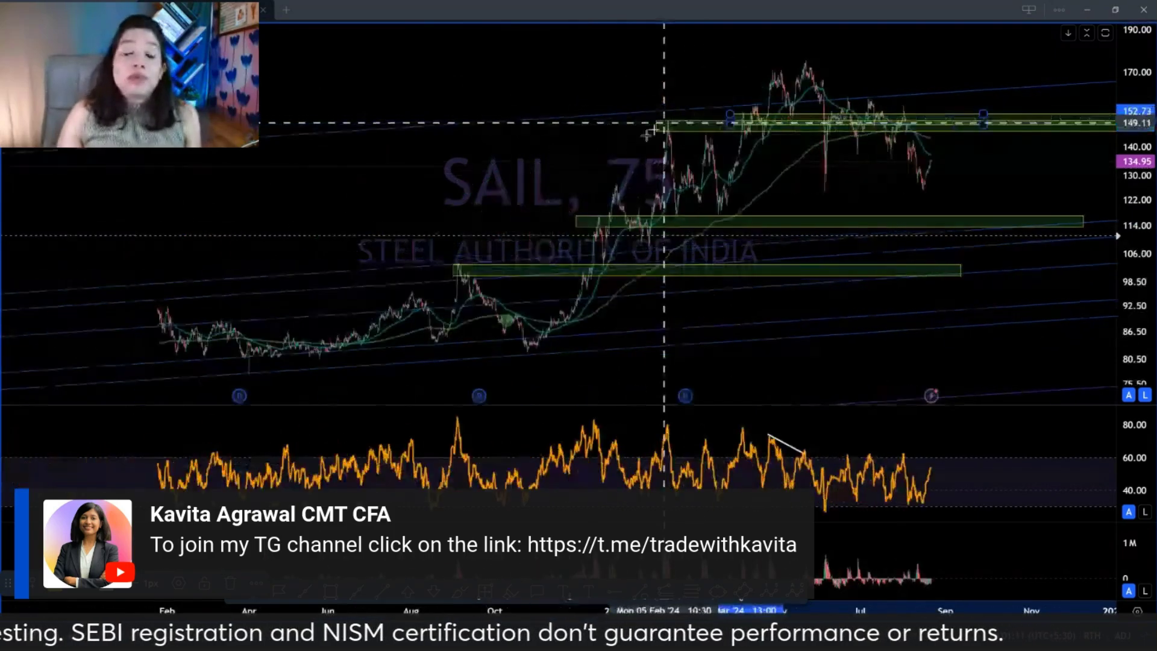
{"action": "scroll", "coordinate": [699, 178], "scroll_direction": "down", "scroll_amount": 2}
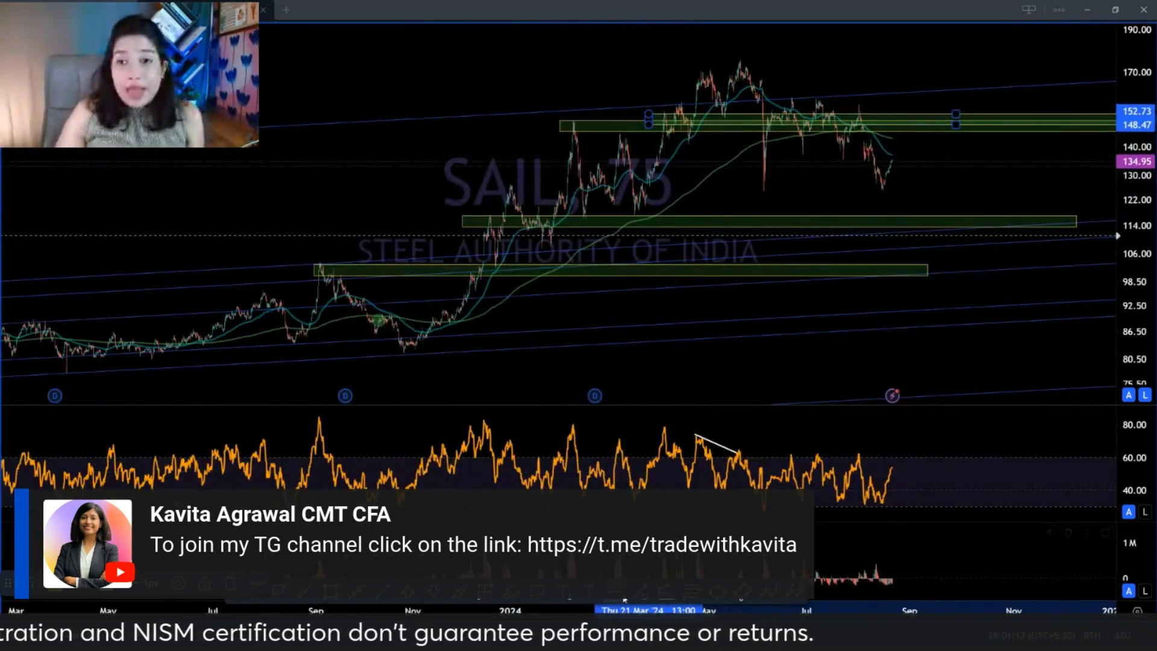
{"action": "left_click", "coordinate": [460, 592]}
{"action": "mouse_move", "coordinate": [286, 339]}
{"action": "left_mouse_down"}
{"action": "mouse_move", "coordinate": [347, 248]}
{"action": "mouse_move", "coordinate": [413, 190]}
{"action": "mouse_move", "coordinate": [476, 182]}
{"action": "mouse_move", "coordinate": [612, 90]}
{"action": "mouse_move", "coordinate": [674, 120]}
{"action": "left_mouse_up"}
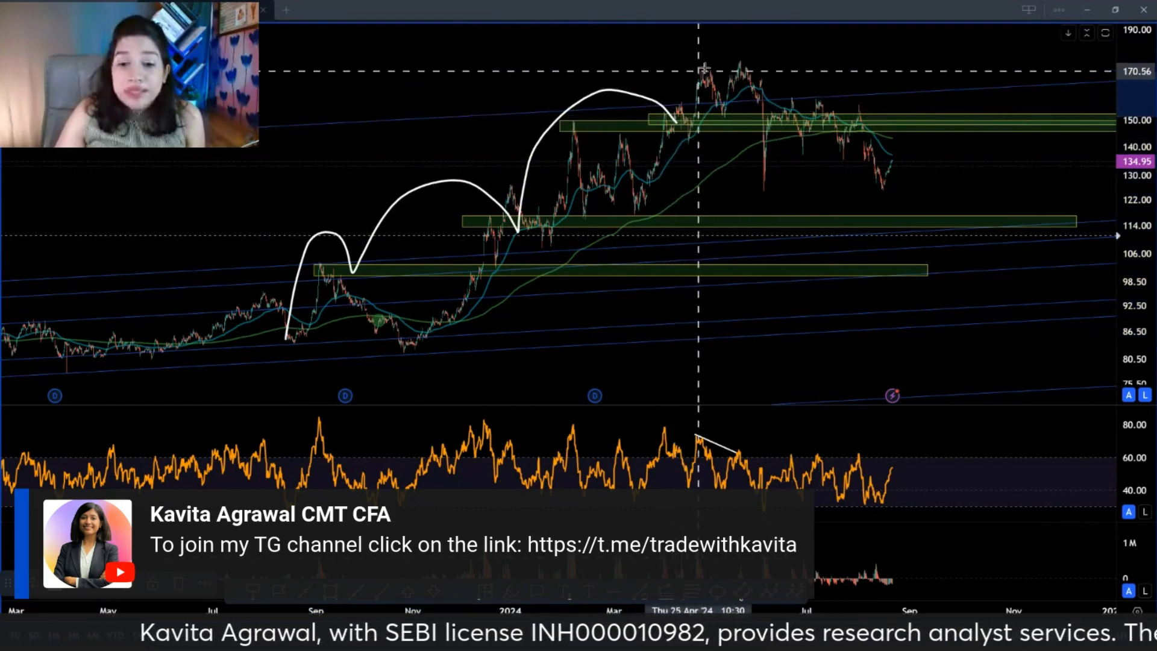
{"action": "key", "text": "Down"}
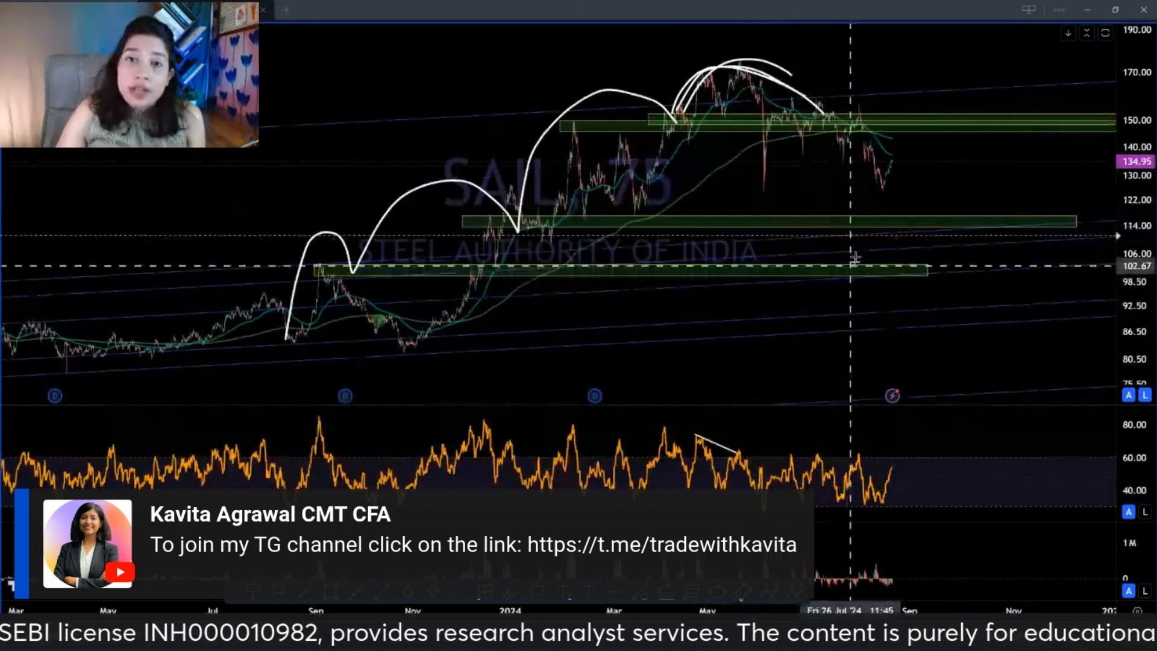
Step: Compare the marked-up SAIL price cycles and RSI on the 15-minute and daily timeframes
{"action": "left_click_drag", "start_coordinate": [808, 213], "coordinate": [589, 221]}
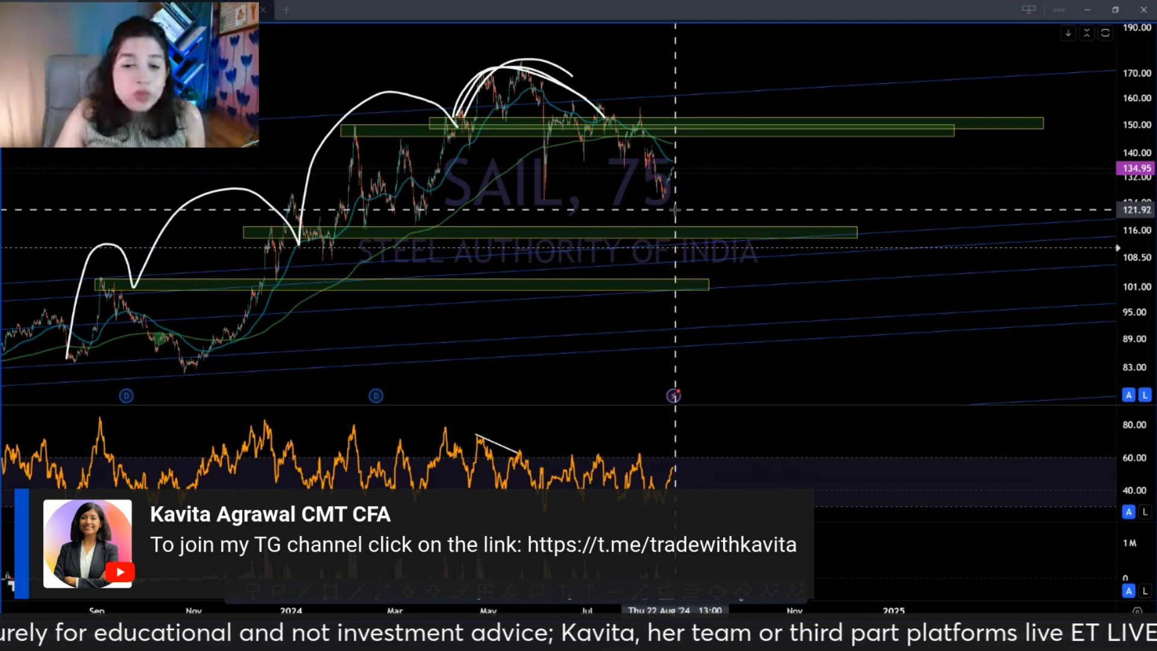
{"action": "key", "text": "Tab"}
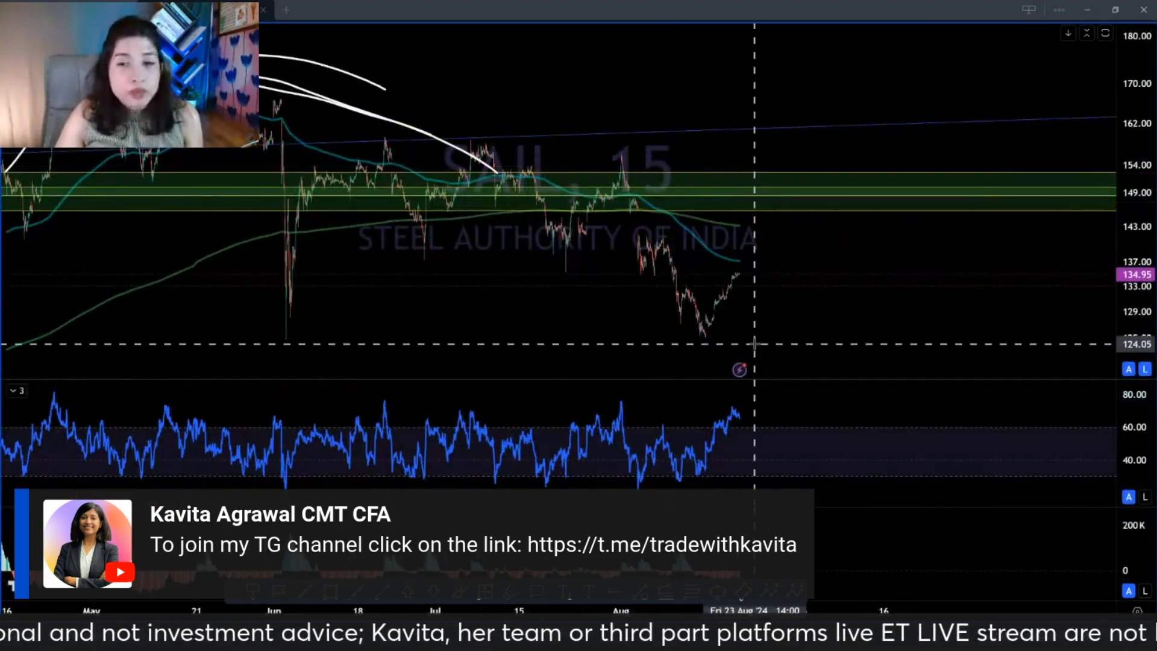
{"action": "key", "text": "shift+Tab"}
{"action": "key", "text": "shift+Tab"}
{"action": "scroll", "coordinate": [723, 335], "scroll_direction": "up", "scroll_amount": 4}
{"action": "scroll", "coordinate": [716, 346], "scroll_direction": "down", "scroll_amount": 5}
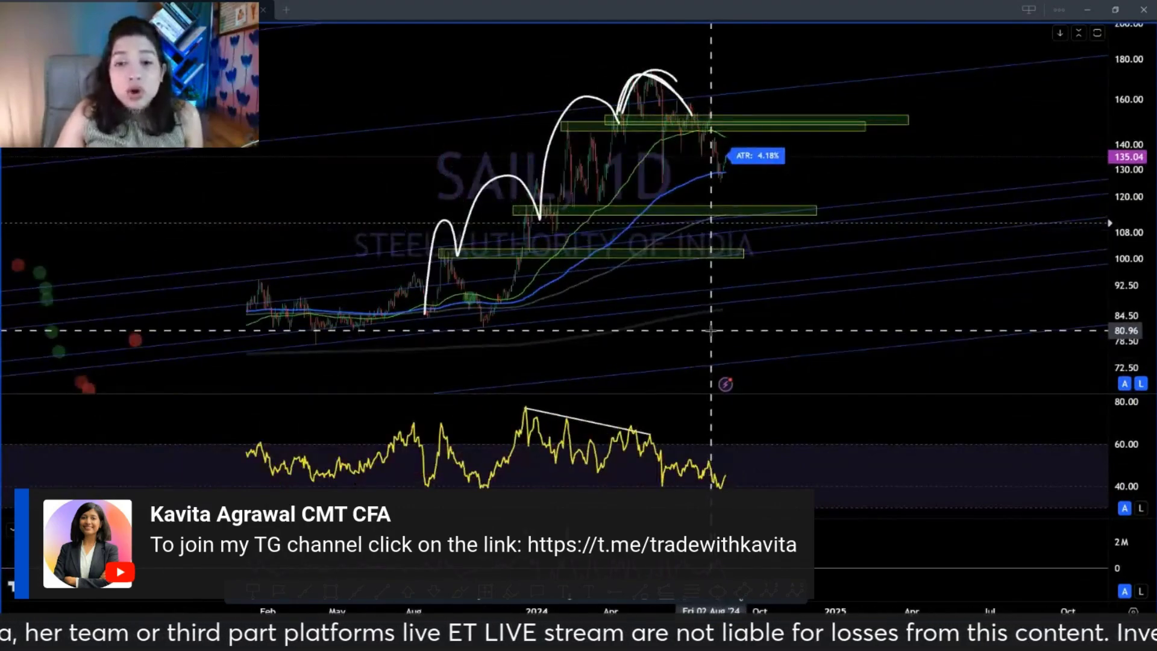
Step: Switch the daily chart from SAIL to IRFC
{"action": "scroll", "coordinate": [711, 331], "scroll_direction": "down", "scroll_amount": 3}
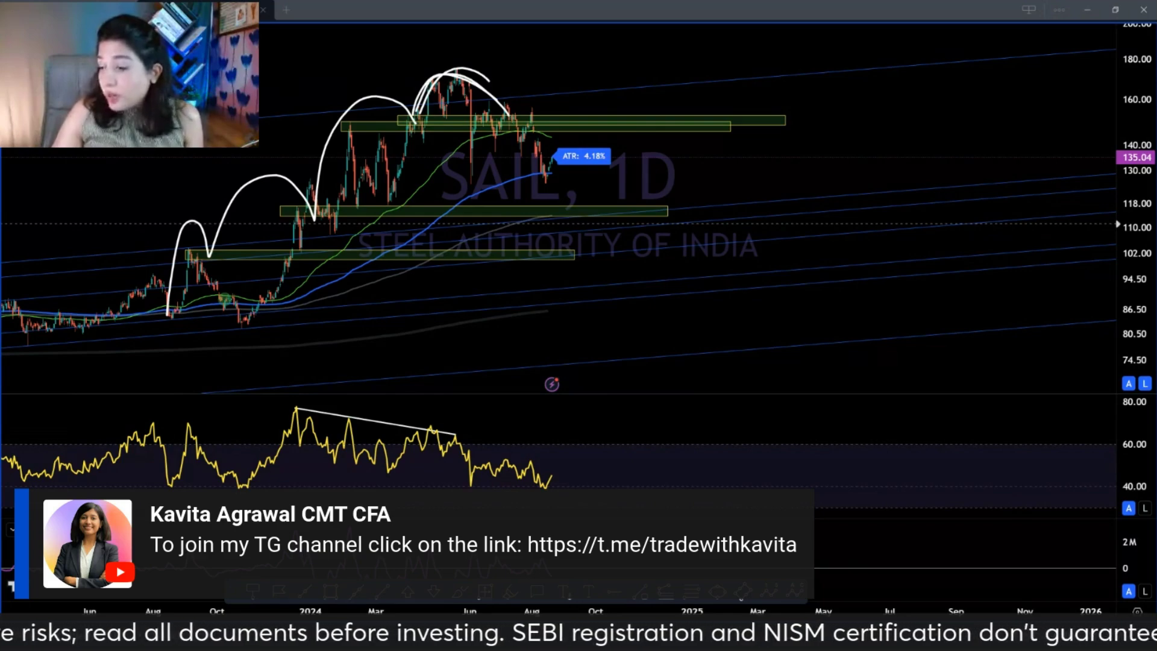
{"action": "type", "text": "IRFC"}
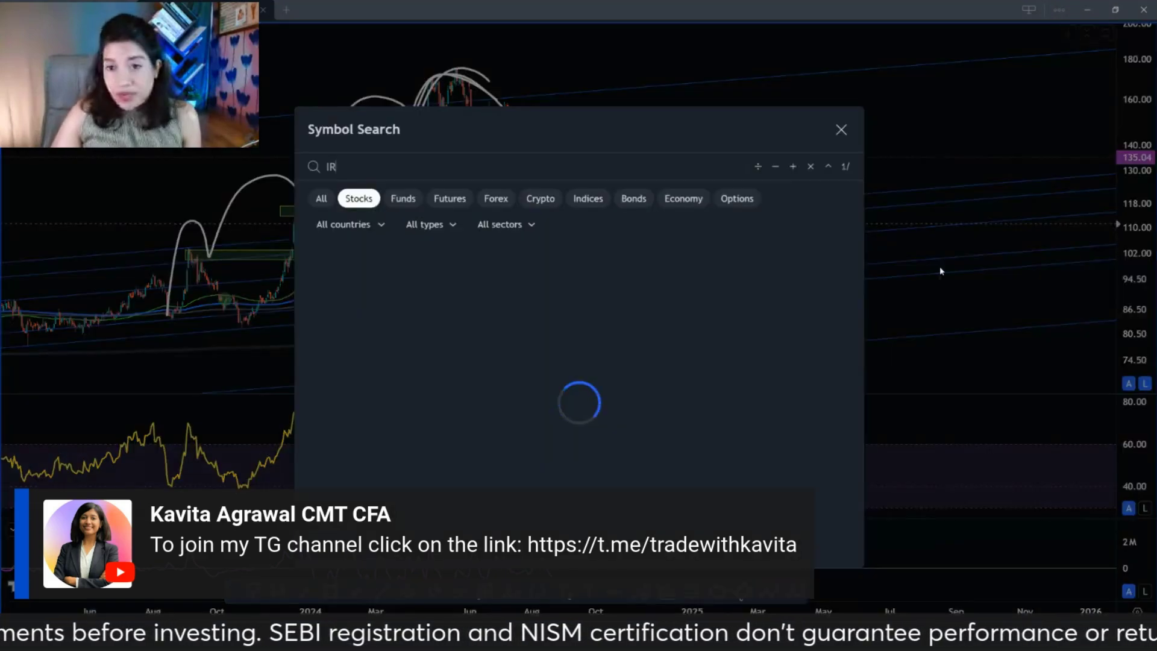
{"action": "key", "text": "Escape"}
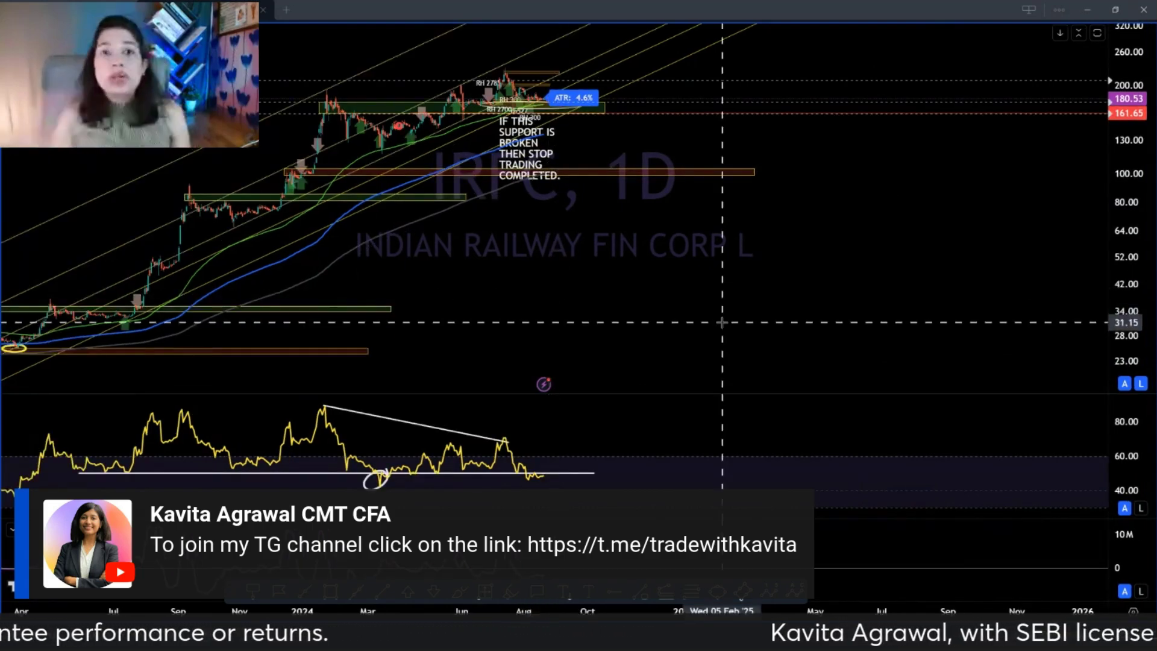
Step: Compare the IRFC support zones, channel lines and RSI on the 75-minute and daily timeframes
{"action": "scroll", "coordinate": [555, 295], "scroll_direction": "down", "scroll_amount": 5}
{"action": "key", "text": "Tab"}
{"action": "key", "text": "Tab"}
{"action": "scroll", "coordinate": [671, 259], "scroll_direction": "down", "scroll_amount": 3}
{"action": "scroll", "coordinate": [430, 261], "scroll_direction": "up", "scroll_amount": 4}
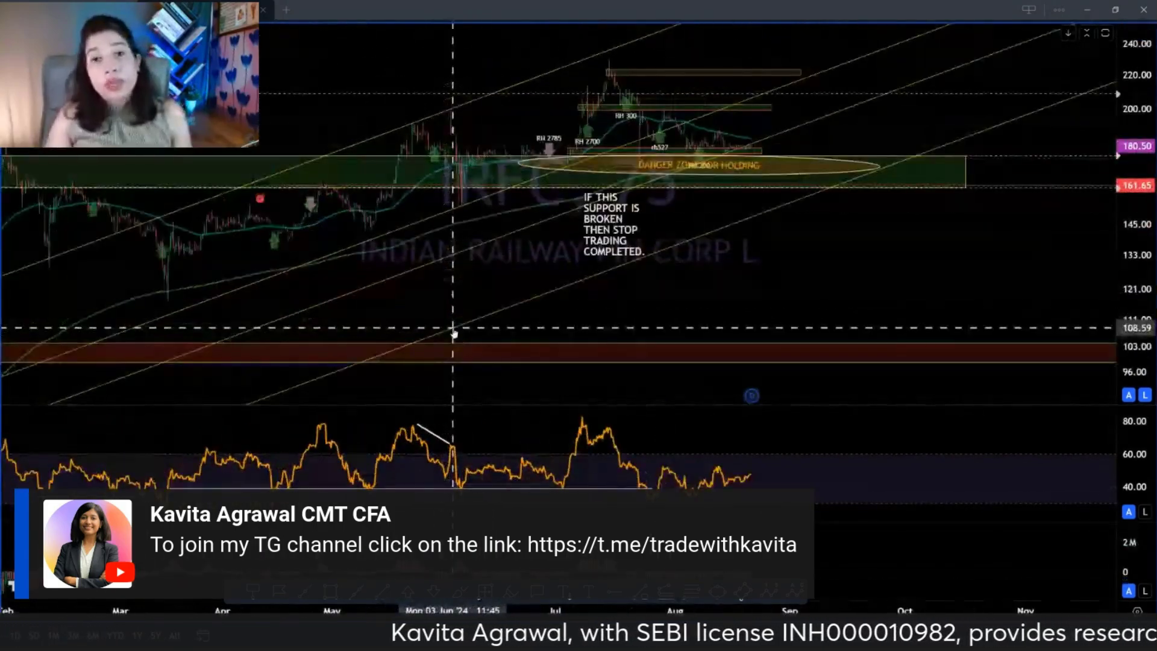
{"action": "scroll", "coordinate": [485, 288], "scroll_direction": "down", "scroll_amount": 4}
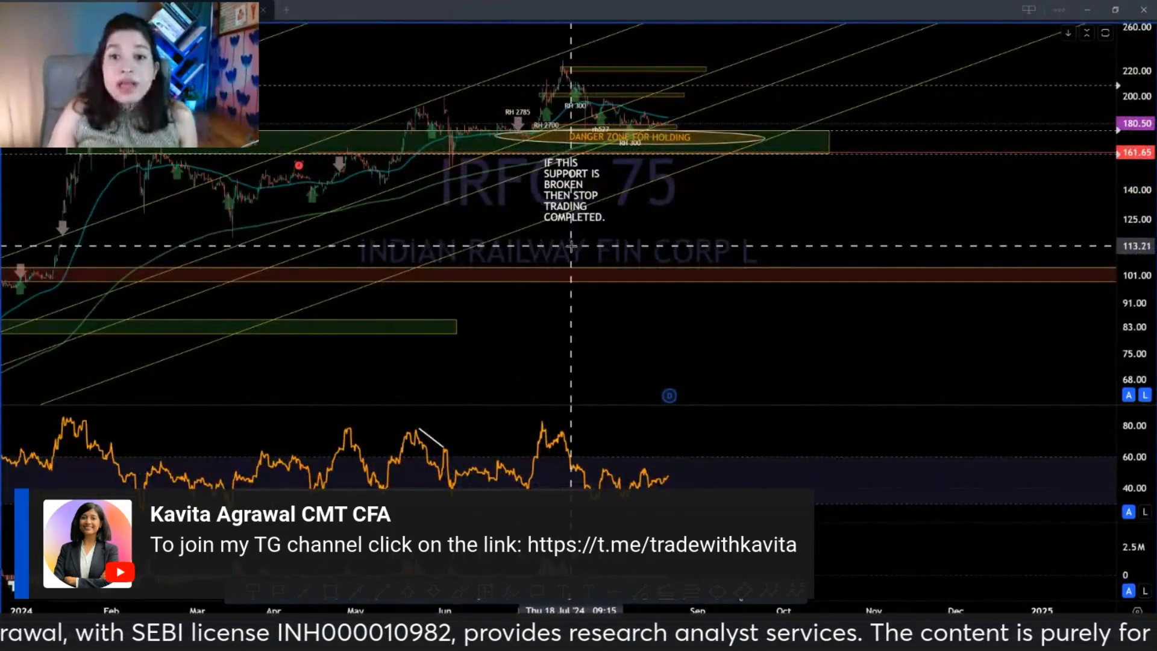
{"action": "scroll", "coordinate": [571, 261], "scroll_direction": "up", "scroll_amount": 3}
{"action": "key", "text": "Tab"}
{"action": "scroll", "coordinate": [579, 280], "scroll_direction": "up", "scroll_amount": 4}
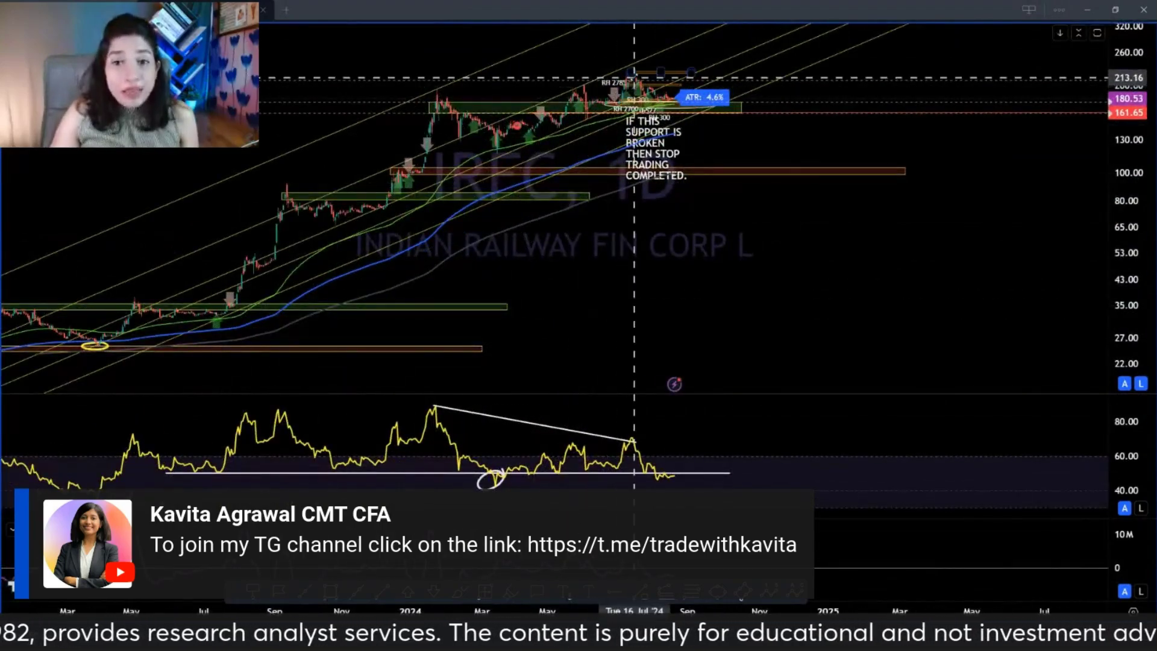
{"action": "scroll", "coordinate": [634, 78], "scroll_direction": "up", "scroll_amount": 2}
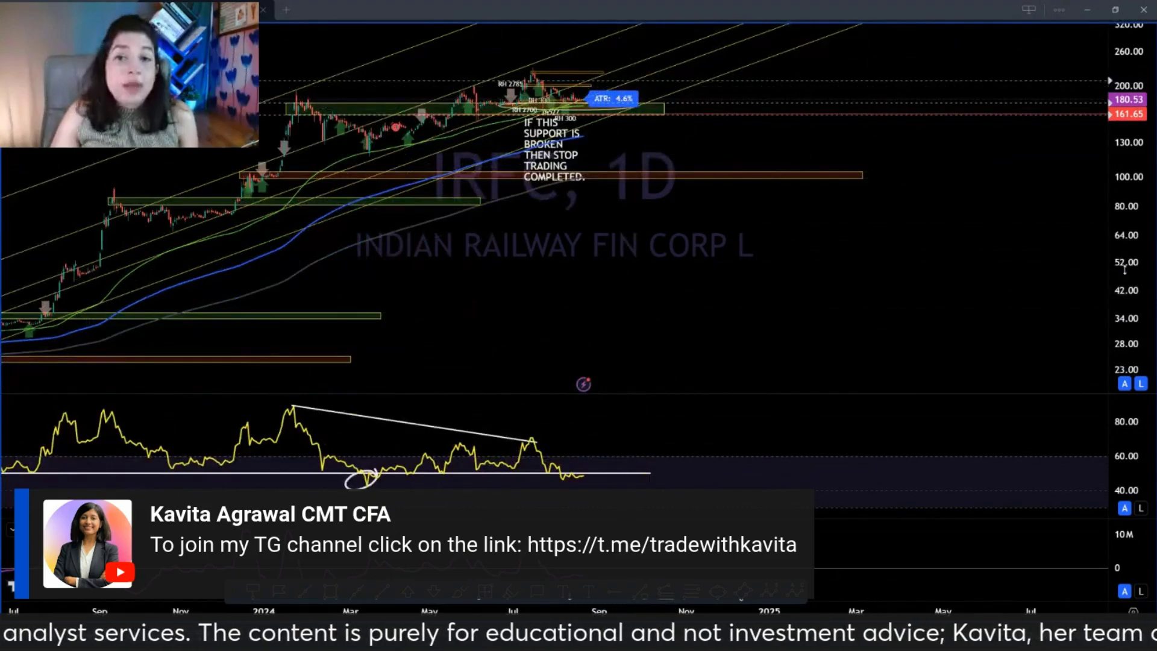
Step: Examine the IRFC daily channel and RSI divergence, and inspect the danger zone for holding on the 75-minute chart
{"action": "left_click_drag", "start_coordinate": [1124, 356], "coordinate": [1124, 270]}
{"action": "left_click_drag", "start_coordinate": [615, 205], "coordinate": [575, 498]}
{"action": "scroll", "coordinate": [508, 263], "scroll_direction": "up", "scroll_amount": 3}
{"action": "scroll", "coordinate": [473, 119], "scroll_direction": "down", "scroll_amount": 5}
{"action": "left_click_drag", "start_coordinate": [627, 353], "coordinate": [701, 309]}
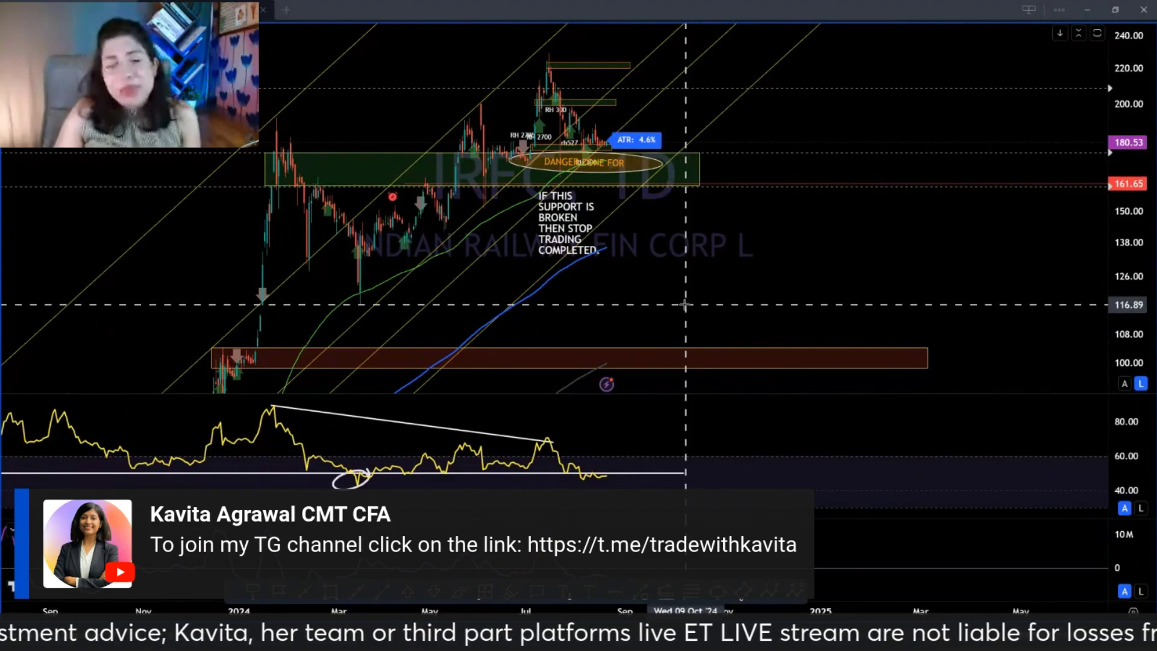
{"action": "scroll", "coordinate": [685, 305], "scroll_direction": "down", "scroll_amount": 5}
{"action": "scroll", "coordinate": [678, 291], "scroll_direction": "down", "scroll_amount": 5}
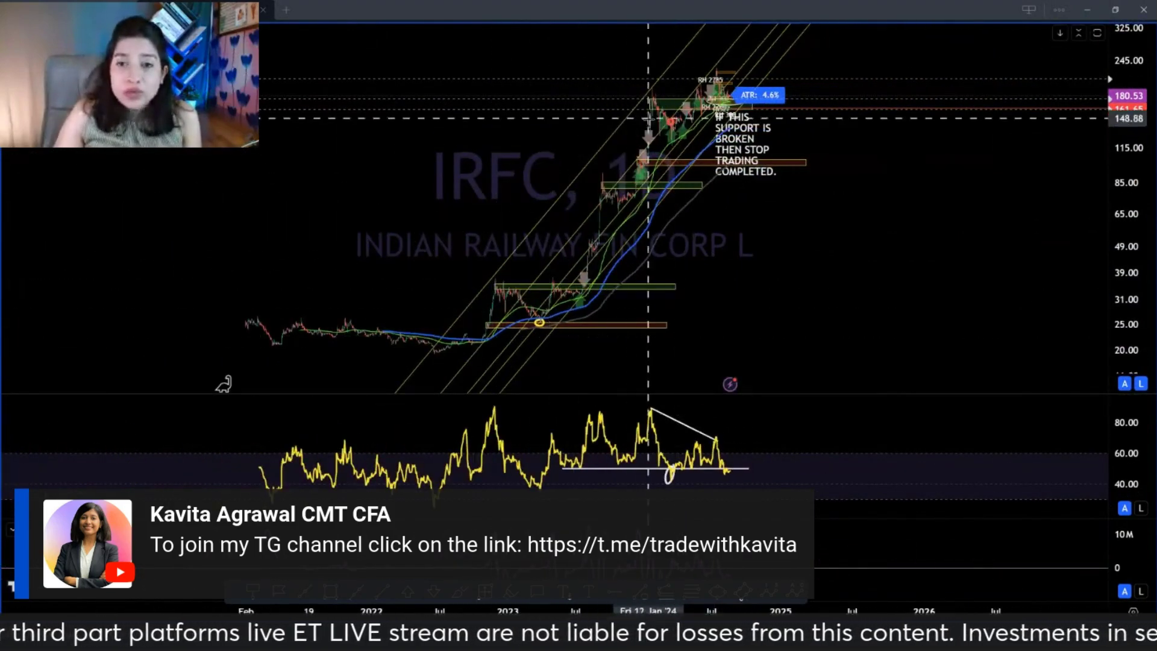
{"action": "scroll", "coordinate": [742, 296], "scroll_direction": "up", "scroll_amount": 3}
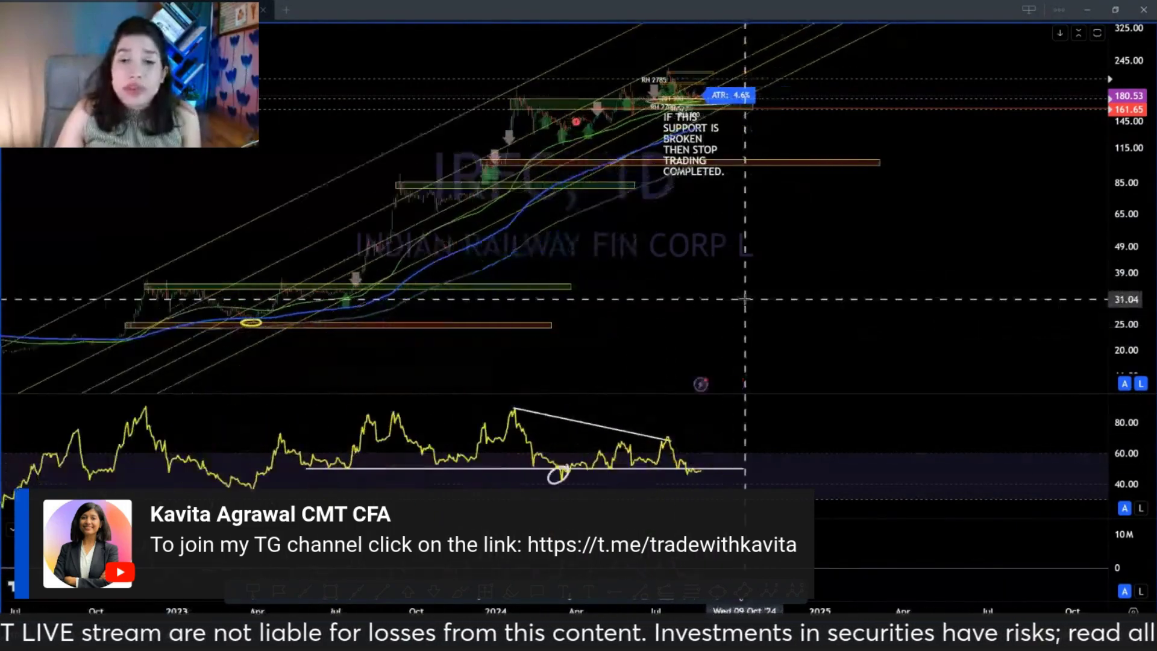
{"action": "scroll", "coordinate": [745, 299], "scroll_direction": "up", "scroll_amount": 3}
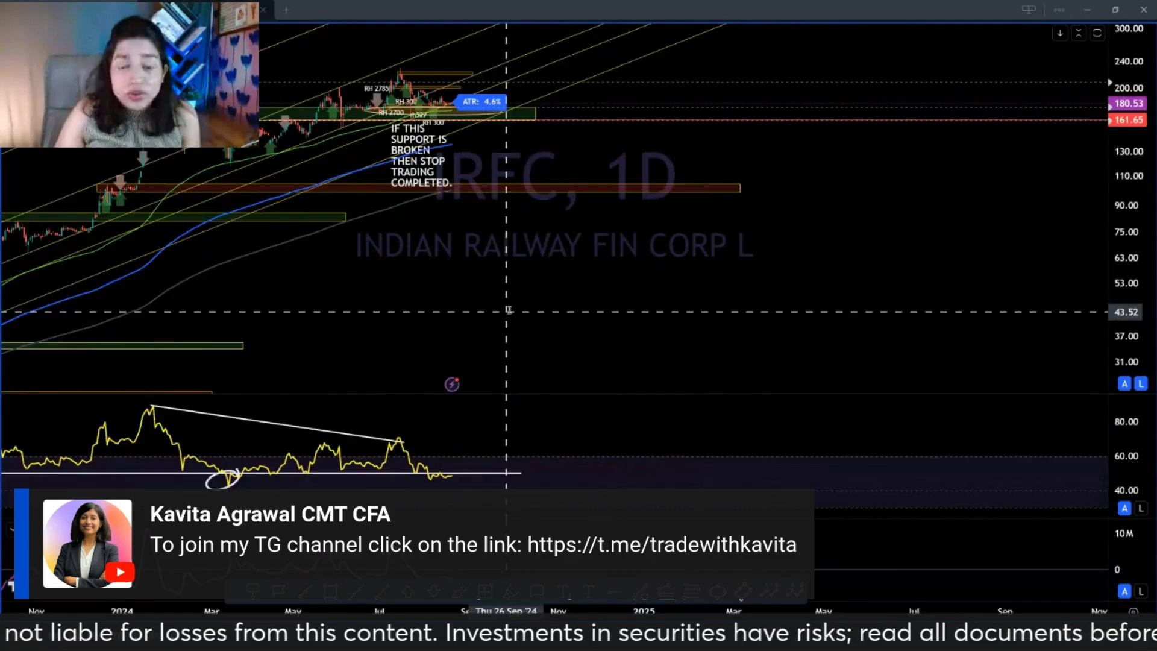
{"action": "key", "text": "Tab"}
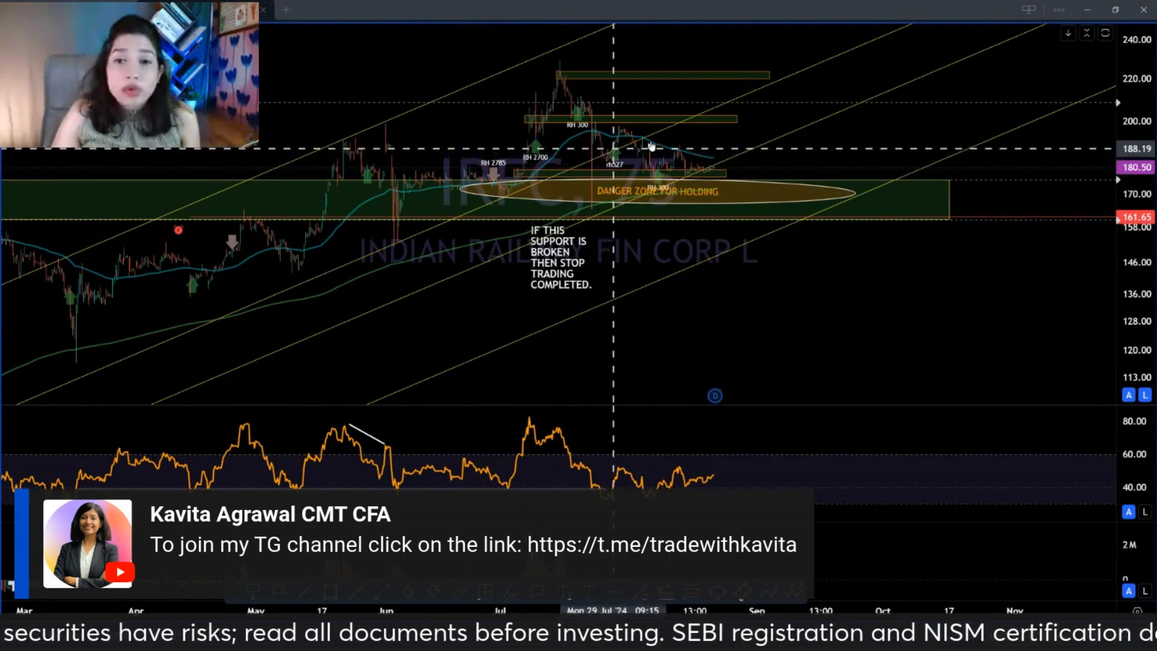
{"action": "scroll", "coordinate": [699, 205], "scroll_direction": "up", "scroll_amount": 2}
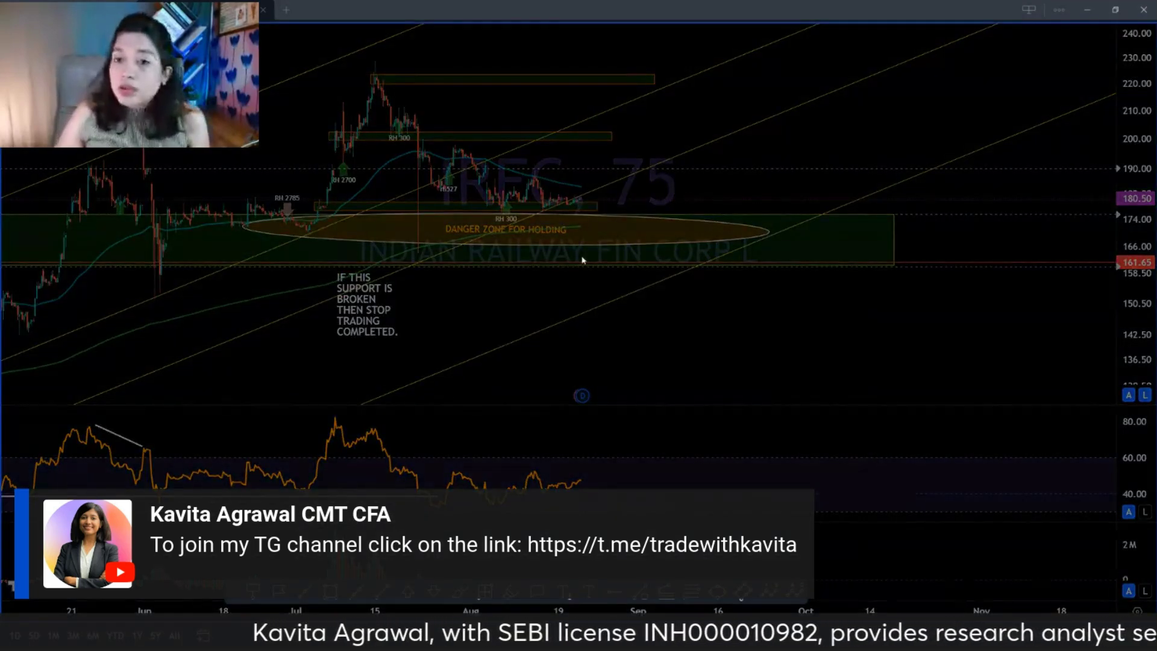
Step: Open the 75-minute CARYSIL chart and remove its existing drawings
{"action": "key", "text": "space"}
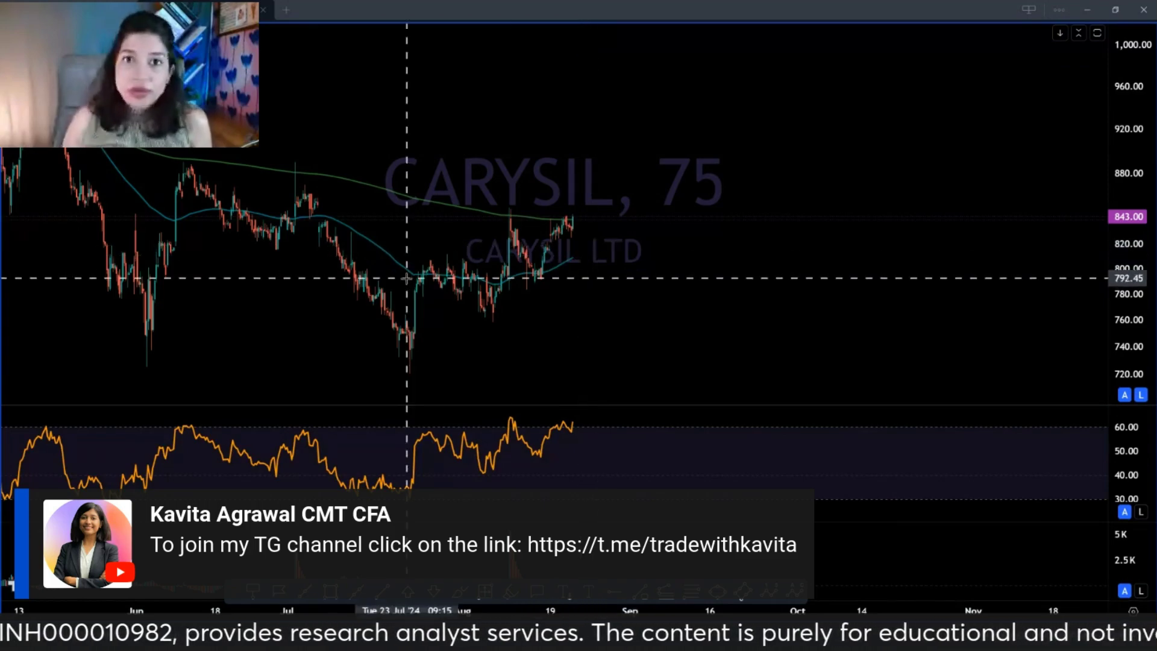
{"action": "scroll", "coordinate": [410, 286], "scroll_direction": "down", "scroll_amount": 7}
{"action": "scroll", "coordinate": [584, 282], "scroll_direction": "up", "scroll_amount": 4}
{"action": "scroll", "coordinate": [588, 282], "scroll_direction": "down", "scroll_amount": 3}
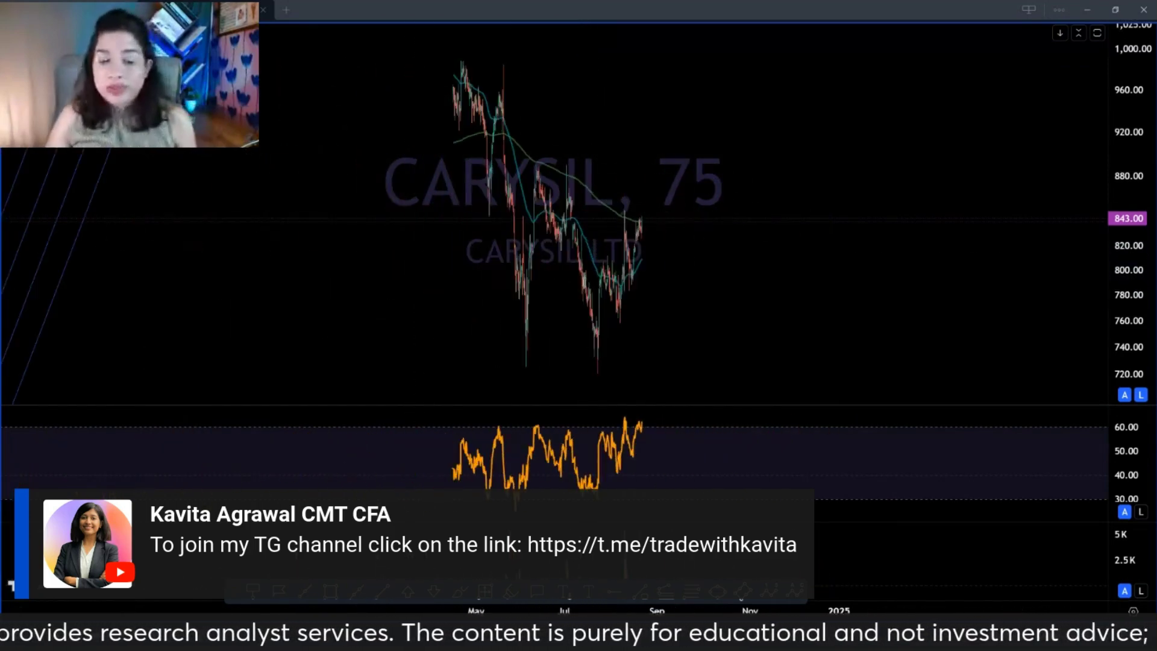
{"action": "scroll", "coordinate": [542, 271], "scroll_direction": "down", "scroll_amount": 2}
{"action": "right_click", "coordinate": [374, 243]}
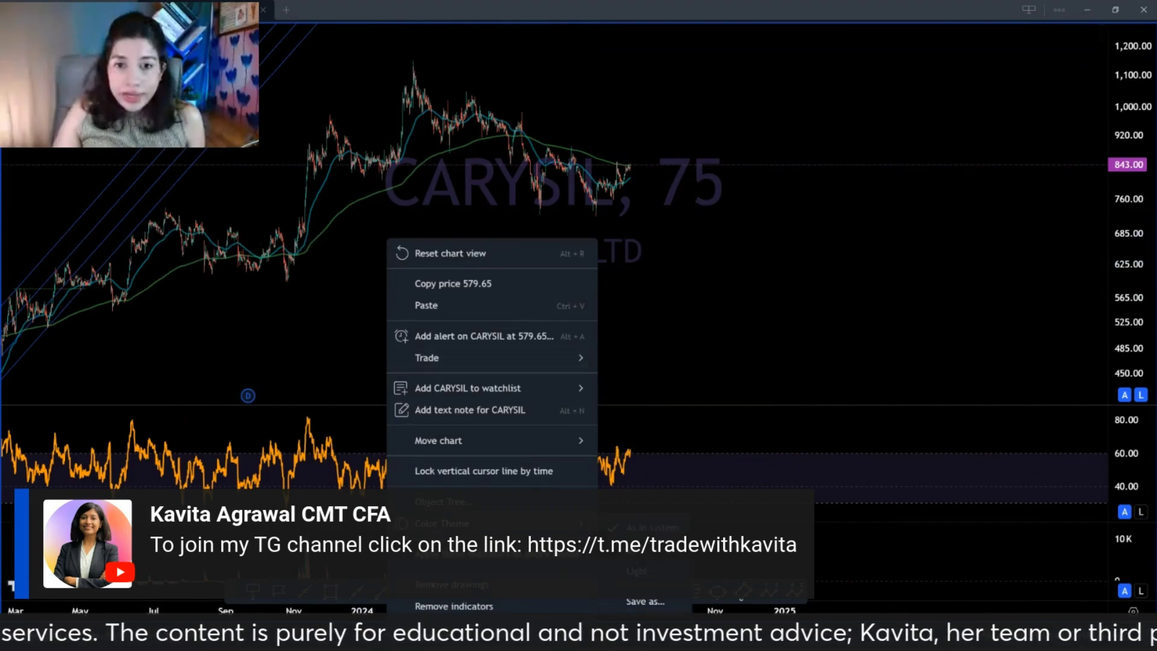
{"action": "key", "text": "Escape"}
Step: On the weekly chart, draw an extended trendline through the September 2021 and early 2024 highs, with three parallel copies below it
{"action": "key", "text": "Tab"}
{"action": "scroll", "coordinate": [499, 295], "scroll_direction": "down", "scroll_amount": 5}
{"action": "key", "text": "Tab"}
{"action": "scroll", "coordinate": [640, 309], "scroll_direction": "down", "scroll_amount": 2}
{"action": "scroll", "coordinate": [639, 309], "scroll_direction": "up", "scroll_amount": 6}
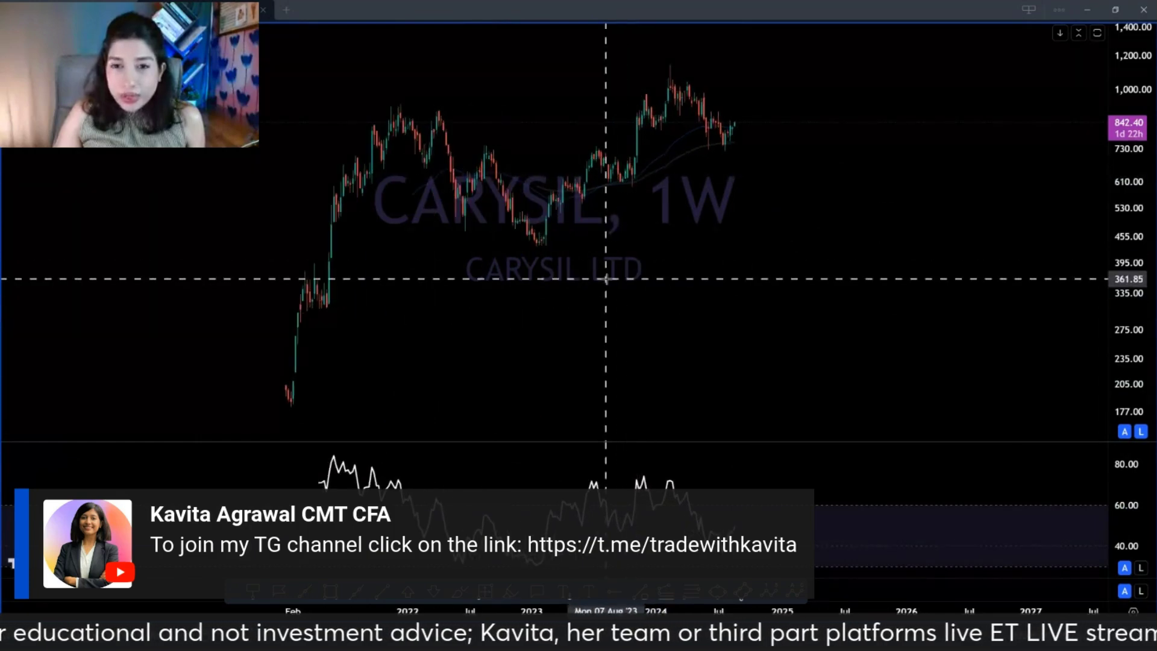
{"action": "left_click", "coordinate": [375, 118]}
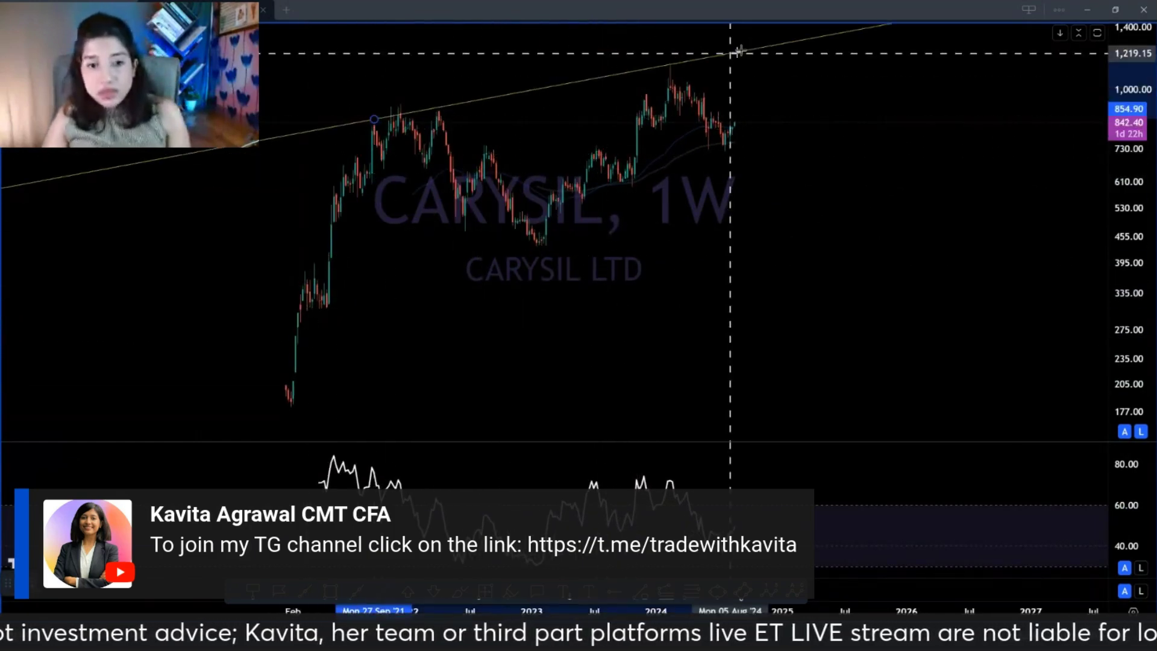
{"action": "left_click", "coordinate": [709, 56]}
{"action": "left_click_drag", "start_coordinate": [375, 119], "coordinate": [384, 109]}
{"action": "left_click_drag", "start_coordinate": [491, 93], "coordinate": [556, 250]}
{"action": "left_click", "coordinate": [583, 333]}
Step: On the daily chart, draw a nearly horizontal RSI line along the peaks from February 2023 to early 2024
{"action": "key", "text": "Tab"}
{"action": "scroll", "coordinate": [574, 314], "scroll_direction": "up", "scroll_amount": 5}
{"action": "scroll", "coordinate": [577, 323], "scroll_direction": "down", "scroll_amount": 6}
{"action": "scroll", "coordinate": [575, 322], "scroll_direction": "up", "scroll_amount": 3}
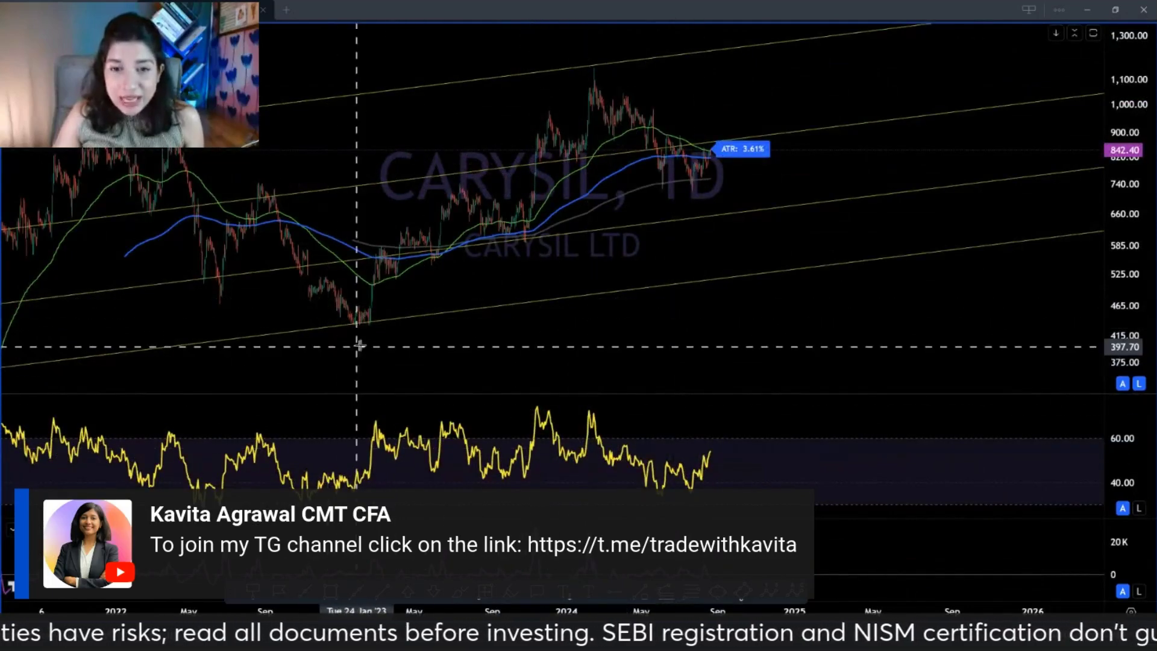
{"action": "scroll", "coordinate": [368, 340], "scroll_direction": "up", "scroll_amount": 1}
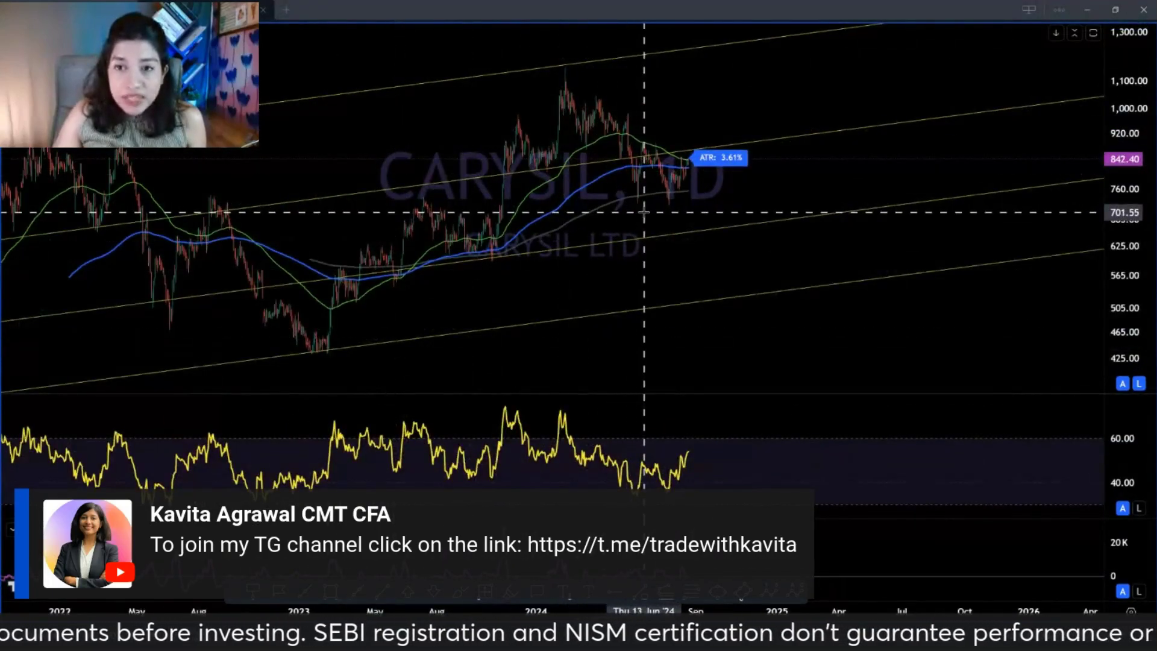
{"action": "scroll", "coordinate": [644, 212], "scroll_direction": "down", "scroll_amount": 1}
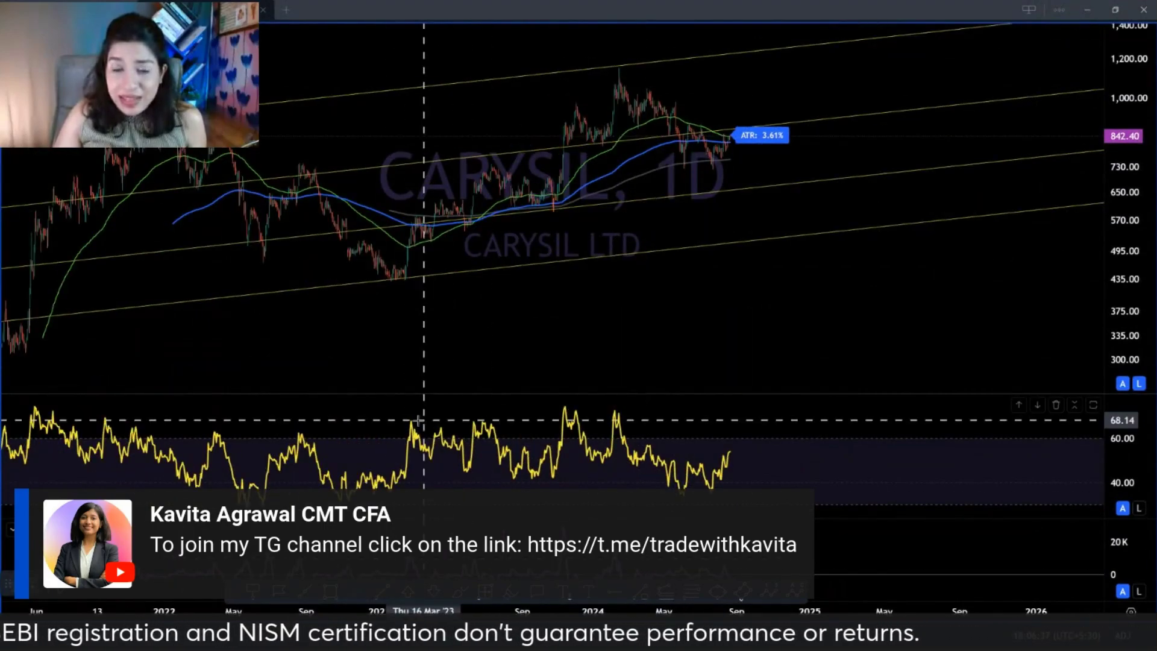
{"action": "left_click", "coordinate": [398, 414]}
{"action": "left_click", "coordinate": [618, 417]}
Step: Draw an RSI support line at about 41 from 17 February 2023 to May 2024, and circle the mid-2024 dips around it
{"action": "left_click", "coordinate": [413, 480]}
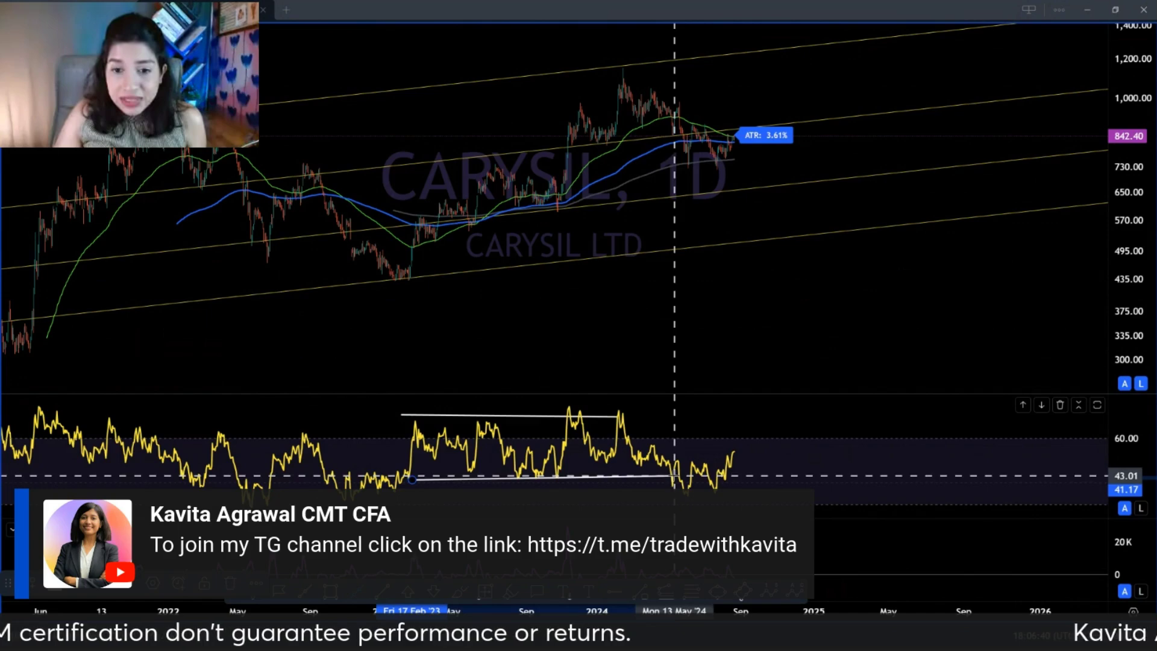
{"action": "left_click", "coordinate": [672, 482]}
{"action": "left_click", "coordinate": [460, 592]}
{"action": "left_click_drag", "start_coordinate": [690, 475], "coordinate": [670, 484]}
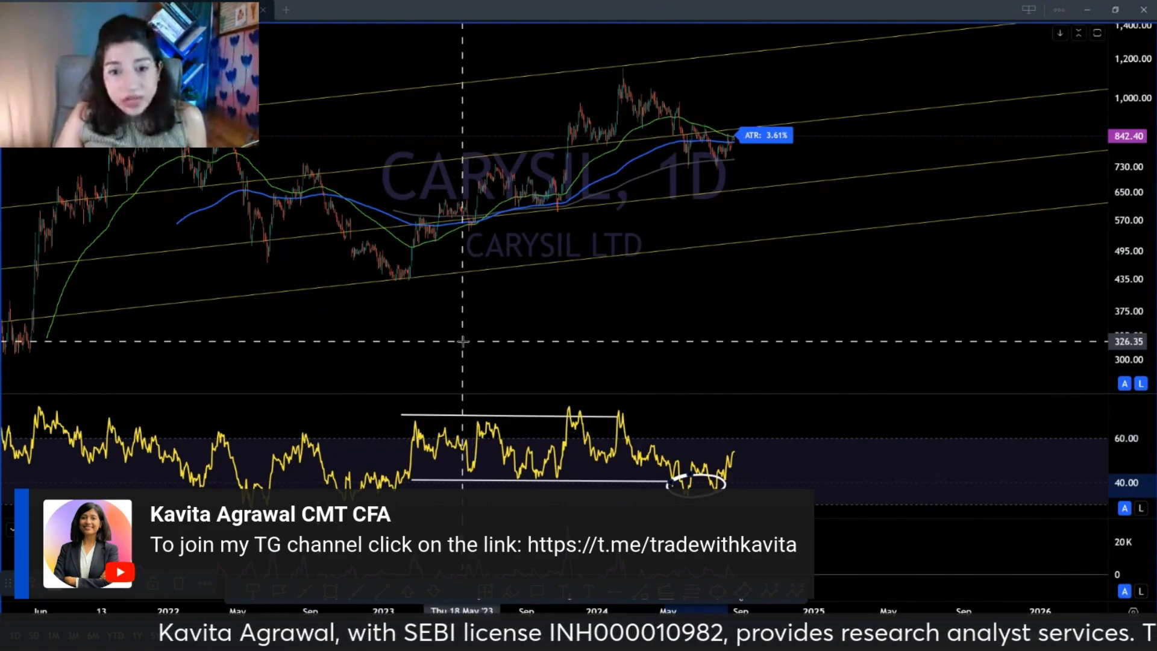
Step: On the 75-minute chart, bound the RSI range from February to September 2024 with an upper line ending near 62.68 and a lower line
{"action": "type", "text": "75"}
{"action": "key", "text": "Return"}
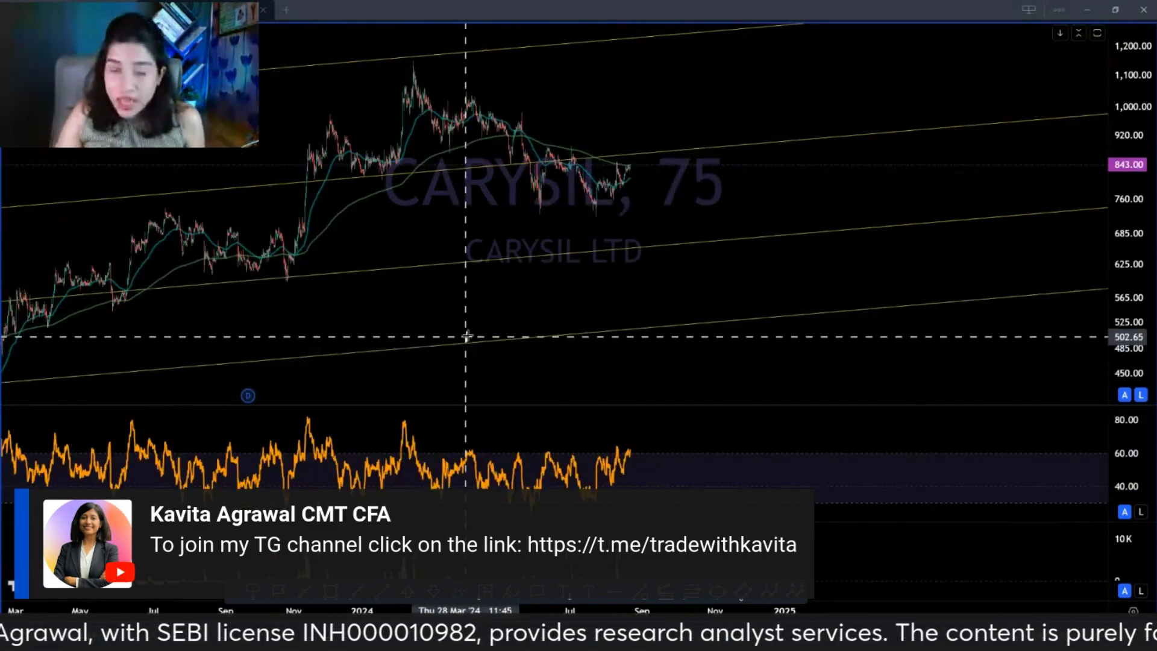
{"action": "left_click_drag", "start_coordinate": [407, 454], "coordinate": [645, 450]}
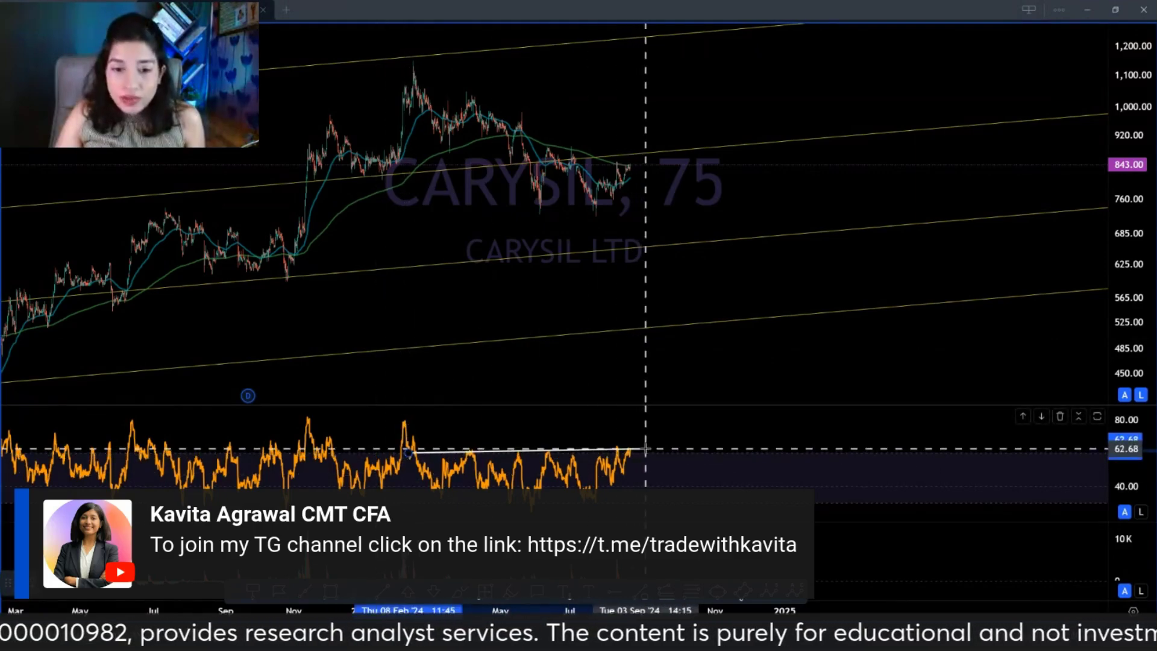
{"action": "left_click", "coordinate": [400, 504]}
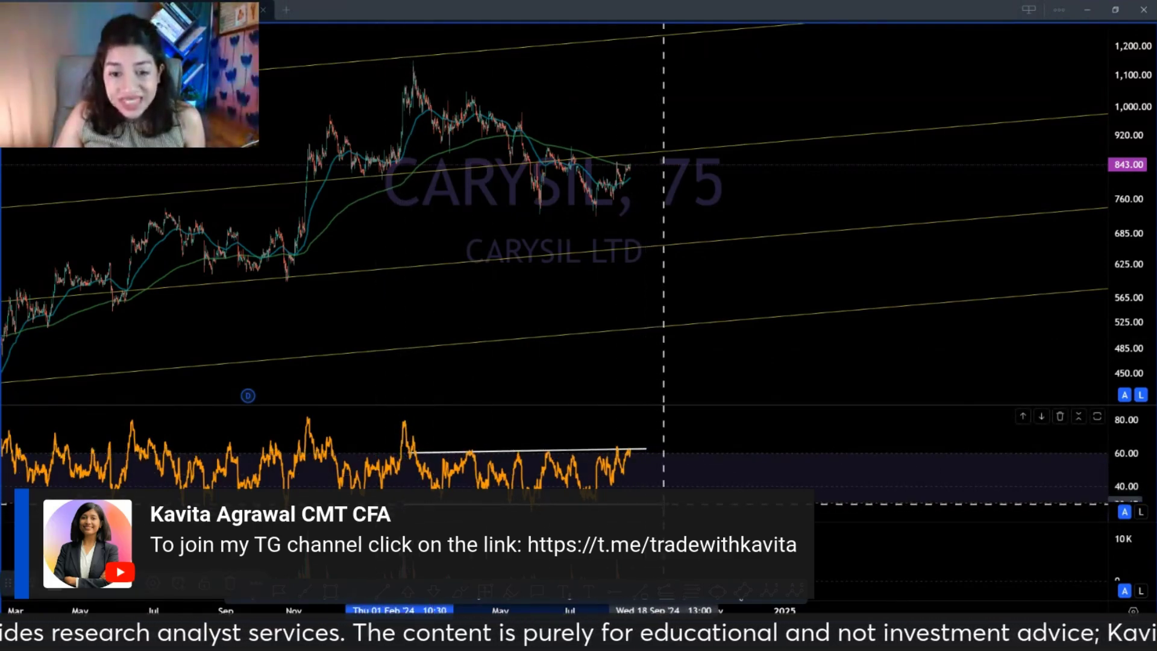
{"action": "left_click", "coordinate": [656, 505]}
{"action": "left_click", "coordinate": [653, 239]}
Step: Return to the daily timeframe and examine CARYSIL's channel, moving averages and RSI range
{"action": "type", "text": "1D"}
{"action": "key", "text": "Return"}
{"action": "scroll", "coordinate": [662, 241], "scroll_direction": "up", "scroll_amount": 3}
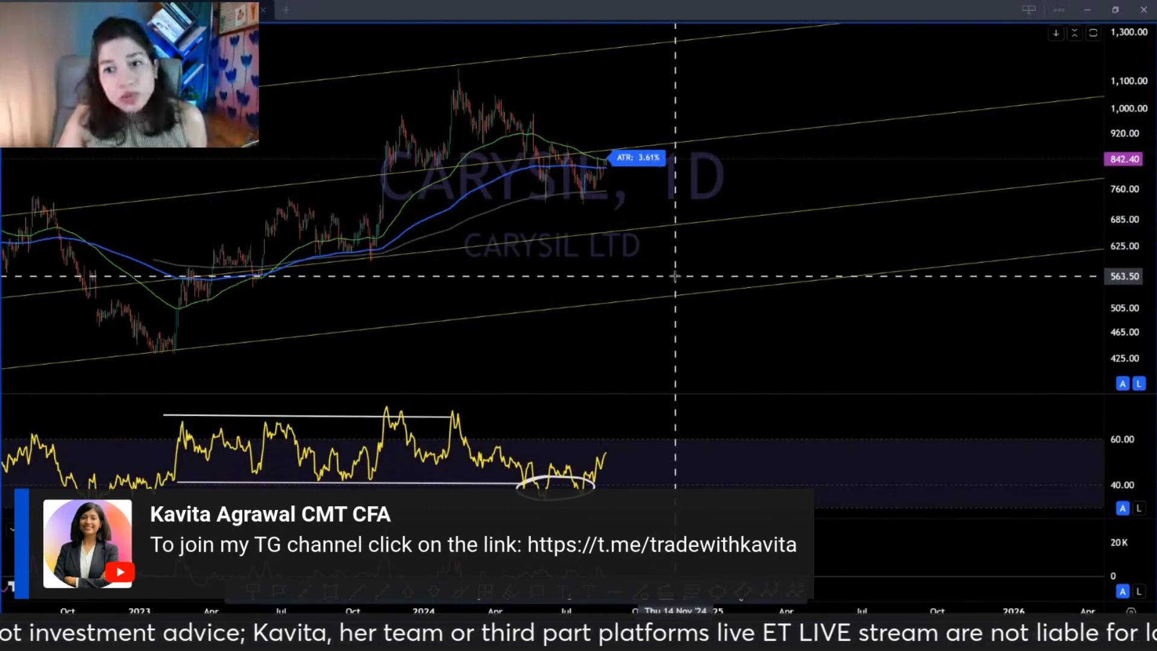
{"action": "scroll", "coordinate": [621, 291], "scroll_direction": "up", "scroll_amount": 4}
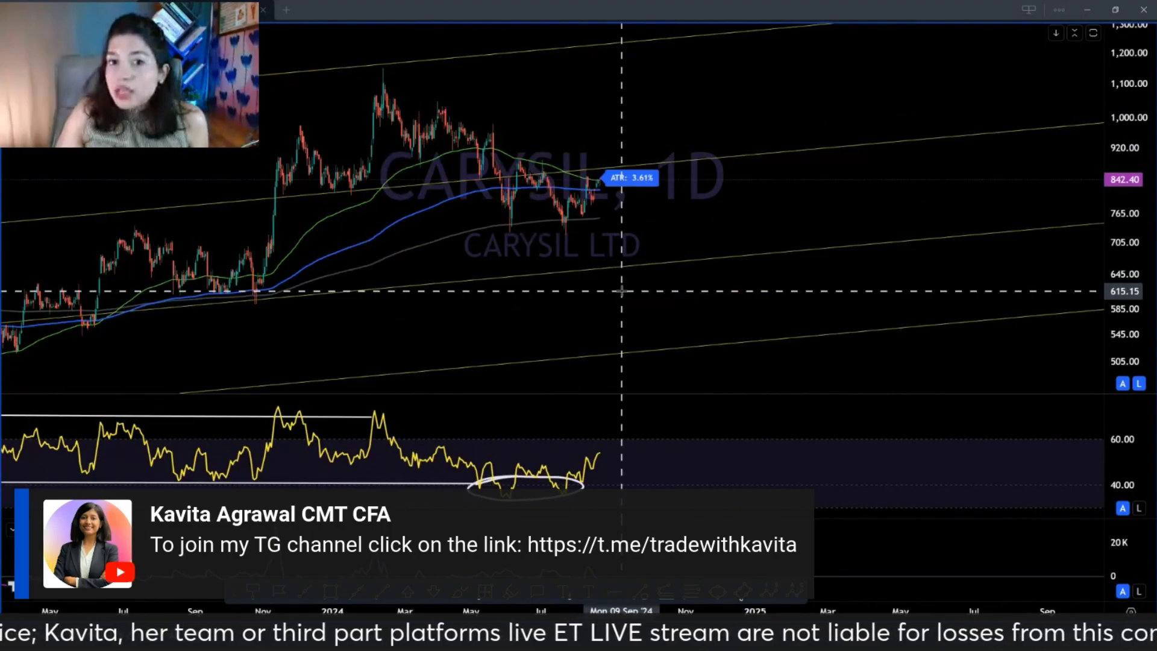
{"action": "scroll", "coordinate": [621, 291], "scroll_direction": "up", "scroll_amount": 2}
{"action": "scroll", "coordinate": [622, 291], "scroll_direction": "up", "scroll_amount": 1}
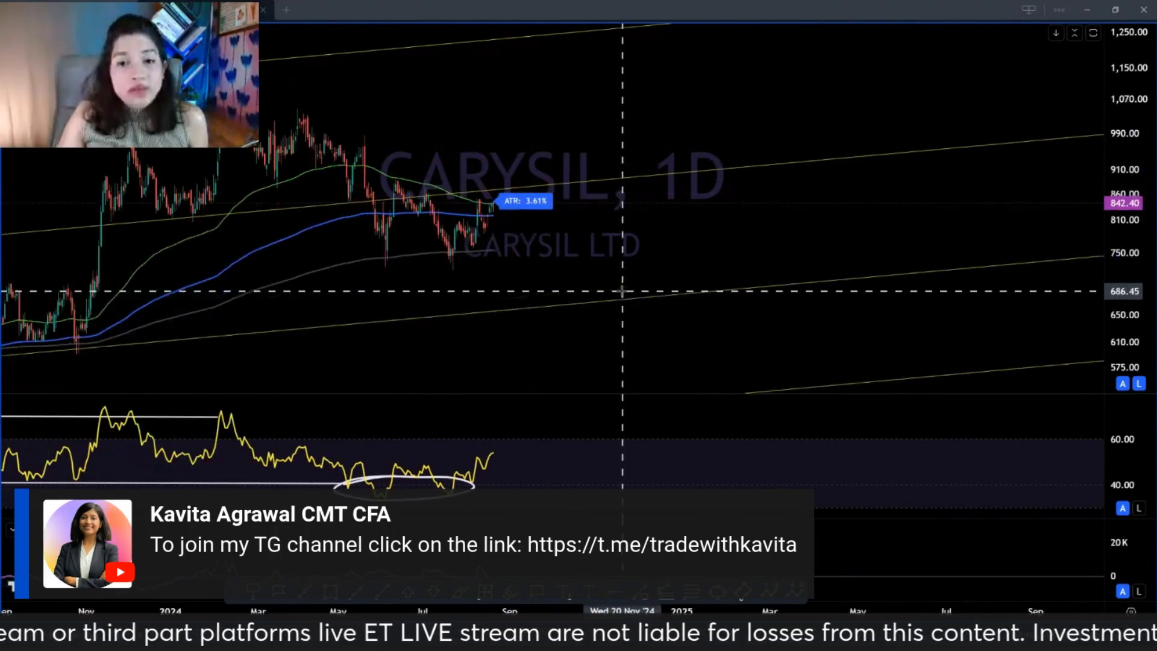
{"action": "scroll", "coordinate": [622, 291], "scroll_direction": "down", "scroll_amount": 3}
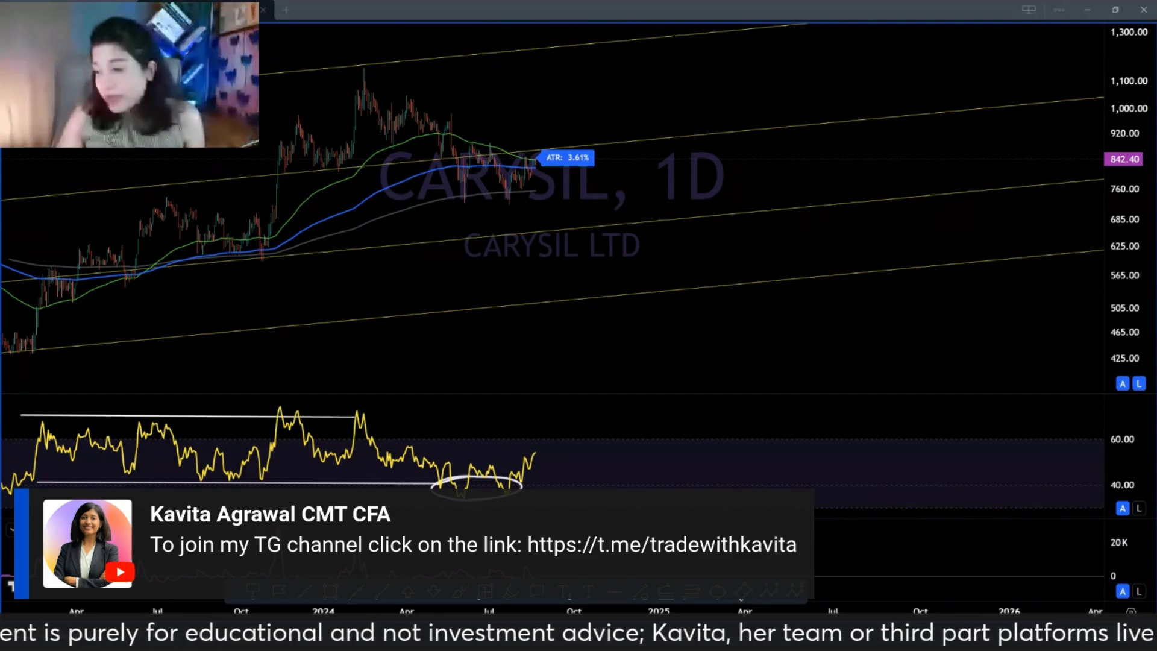
Step: Switch the daily chart to MOREPENLAB and bring its price history since 2020 into view
{"action": "type", "text": "z"}
{"action": "key", "text": "BackSpace"}
{"action": "type", "text": "MOREPEN LABS"}
{"action": "key", "text": "Return"}
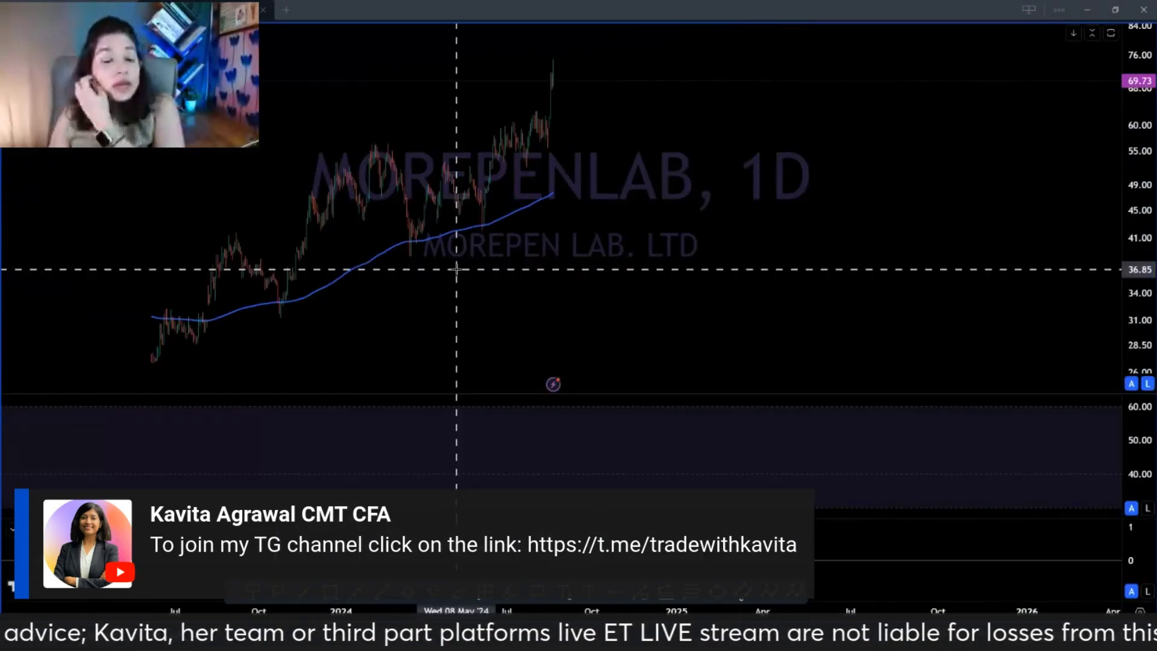
{"action": "scroll", "coordinate": [553, 261], "scroll_direction": "down", "scroll_amount": 6}
{"action": "scroll", "coordinate": [632, 314], "scroll_direction": "down", "scroll_amount": 5}
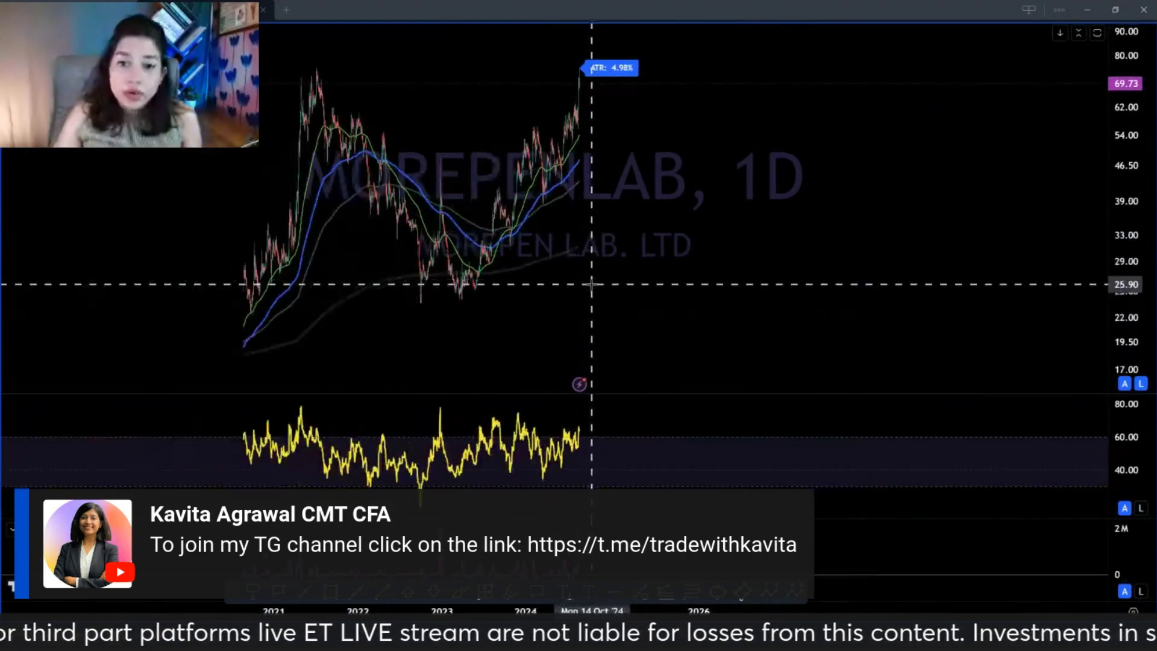
Step: On the weekly chart, draw an extended trendline from the 4 January 2016 high to 20 January 2025, with a parallel copy below
{"action": "key", "text": "Tab"}
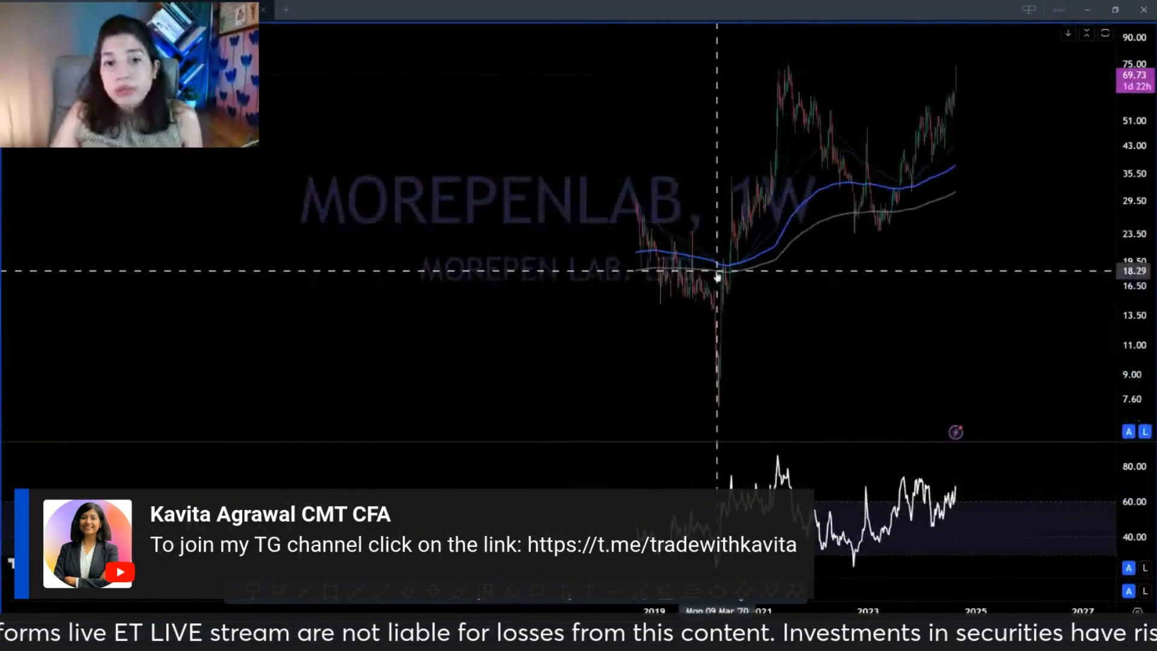
{"action": "scroll", "coordinate": [721, 273], "scroll_direction": "down", "scroll_amount": 4}
{"action": "scroll", "coordinate": [754, 284], "scroll_direction": "down", "scroll_amount": 5}
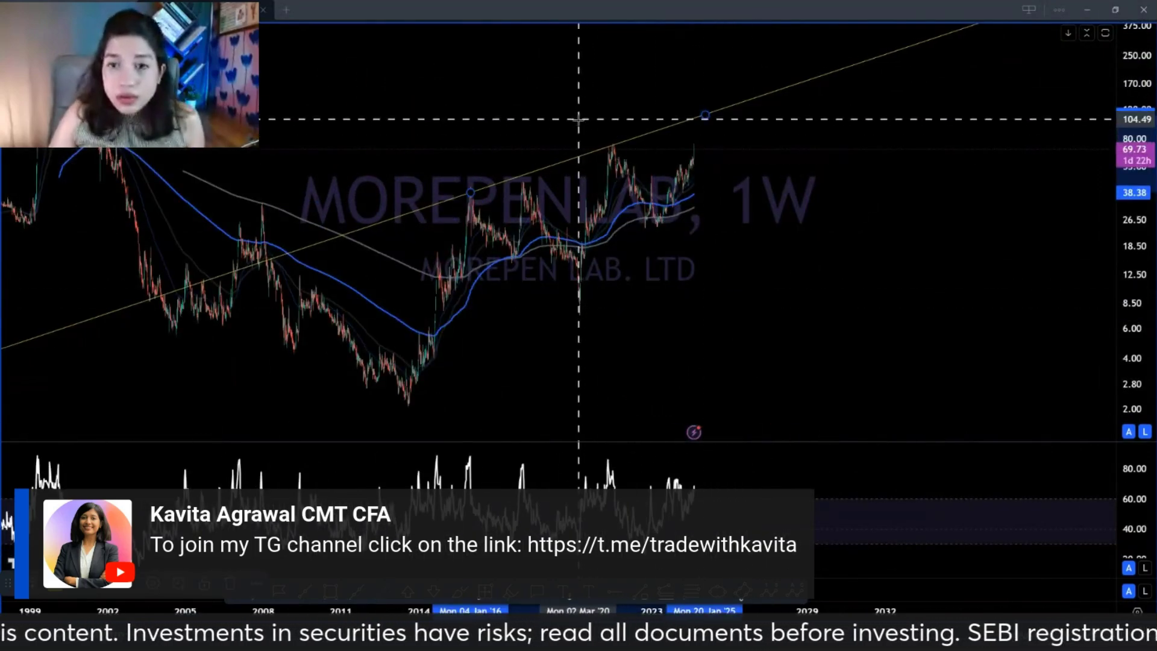
{"action": "left_click", "coordinate": [579, 120]}
{"action": "left_click_drag", "start_coordinate": [622, 145], "coordinate": [687, 225]}
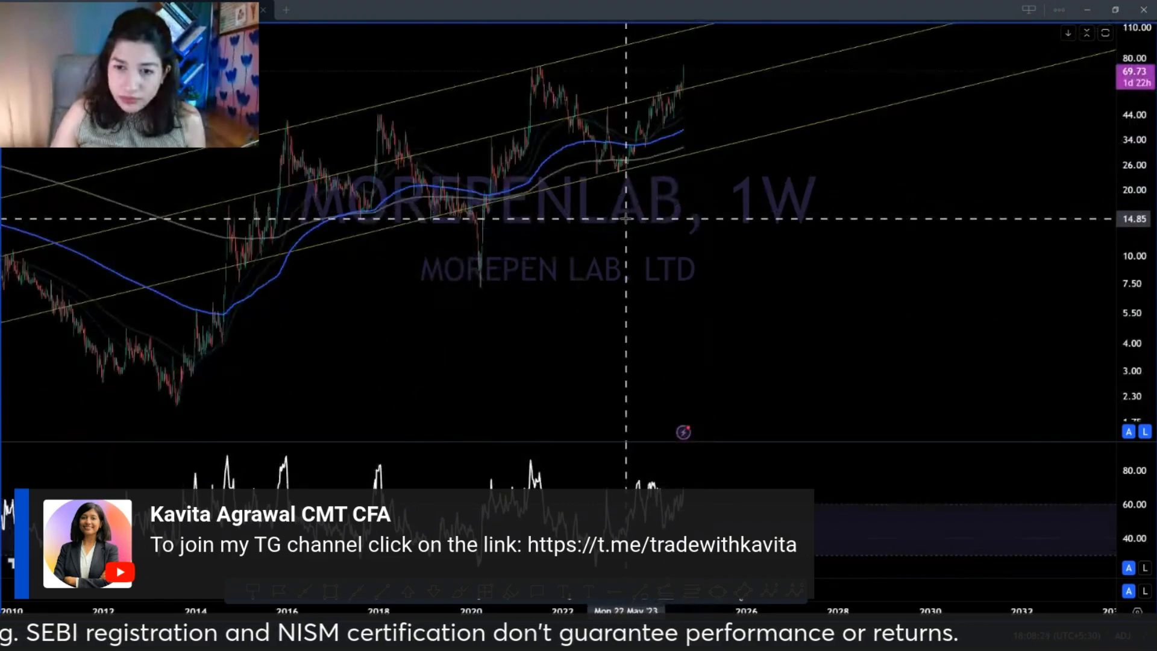
Step: Return to the daily timeframe and bound the RSI range from November 2022 to September 2024 with an upper line and a lower line near 40.46
{"action": "type", "text": "1D"}
{"action": "key", "text": "Return"}
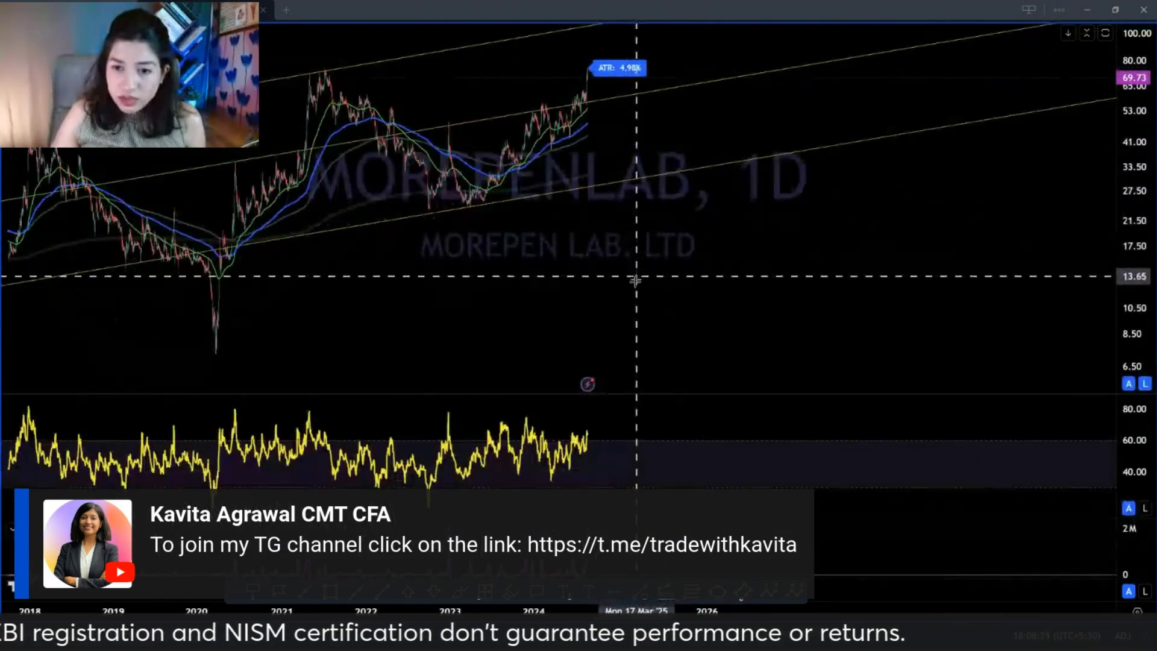
{"action": "scroll", "coordinate": [637, 273], "scroll_direction": "up", "scroll_amount": 5}
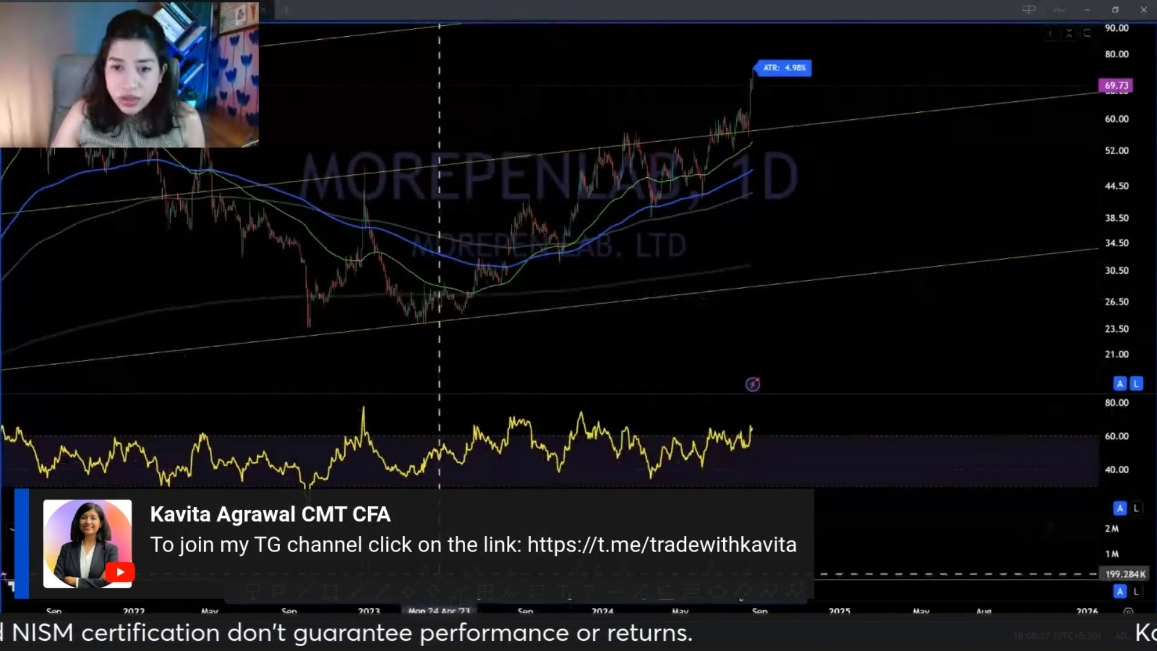
{"action": "scroll", "coordinate": [530, 339], "scroll_direction": "down", "scroll_amount": 4}
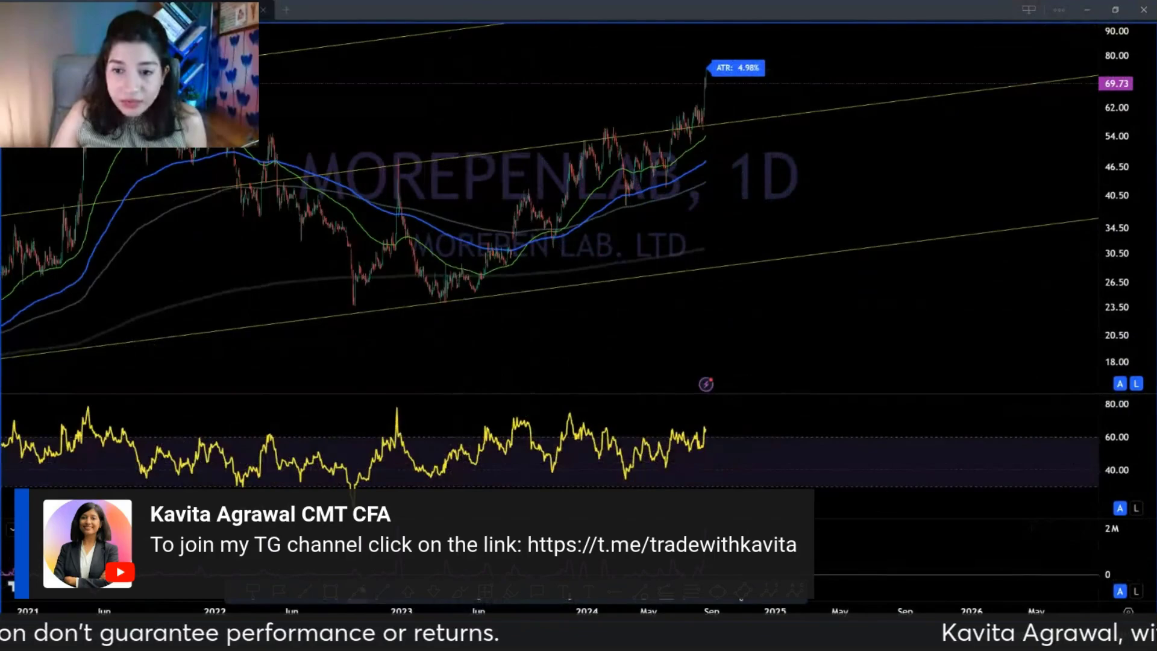
{"action": "left_click_drag", "start_coordinate": [395, 413], "coordinate": [778, 413]}
{"action": "left_click_drag", "start_coordinate": [392, 468], "coordinate": [746, 468]}
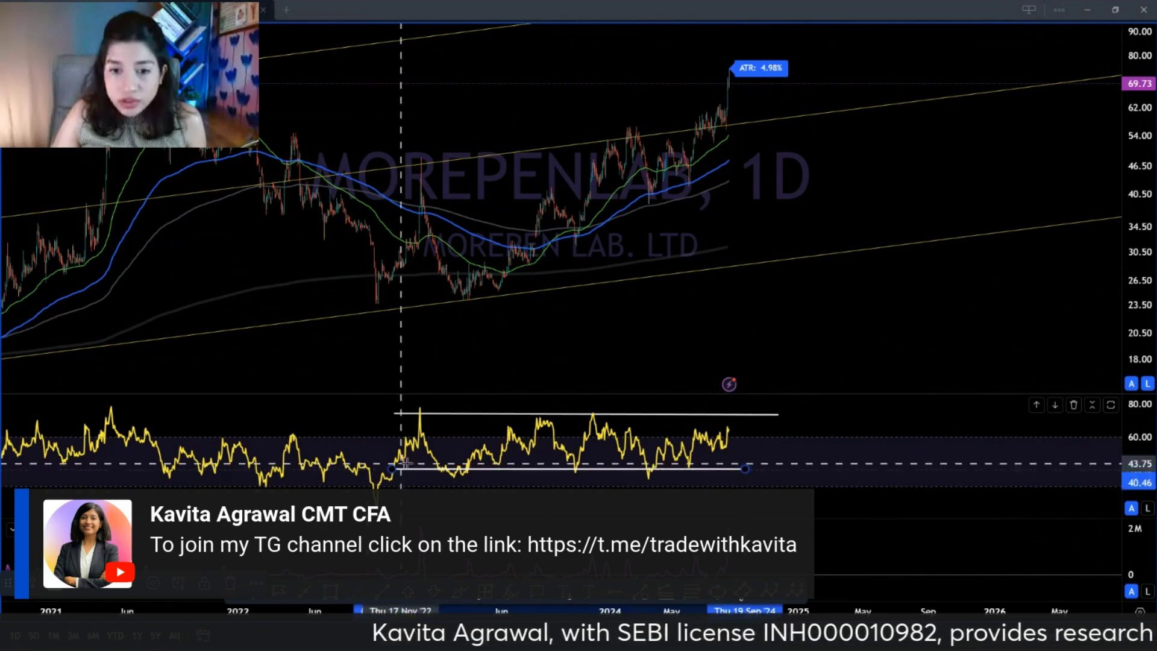
Step: Bound the earlier RSI range from 23 July 2021 to 4 January 2023 with lines and circle two peaks along its upper line
{"action": "scroll", "coordinate": [383, 501], "scroll_direction": "down", "scroll_amount": 3}
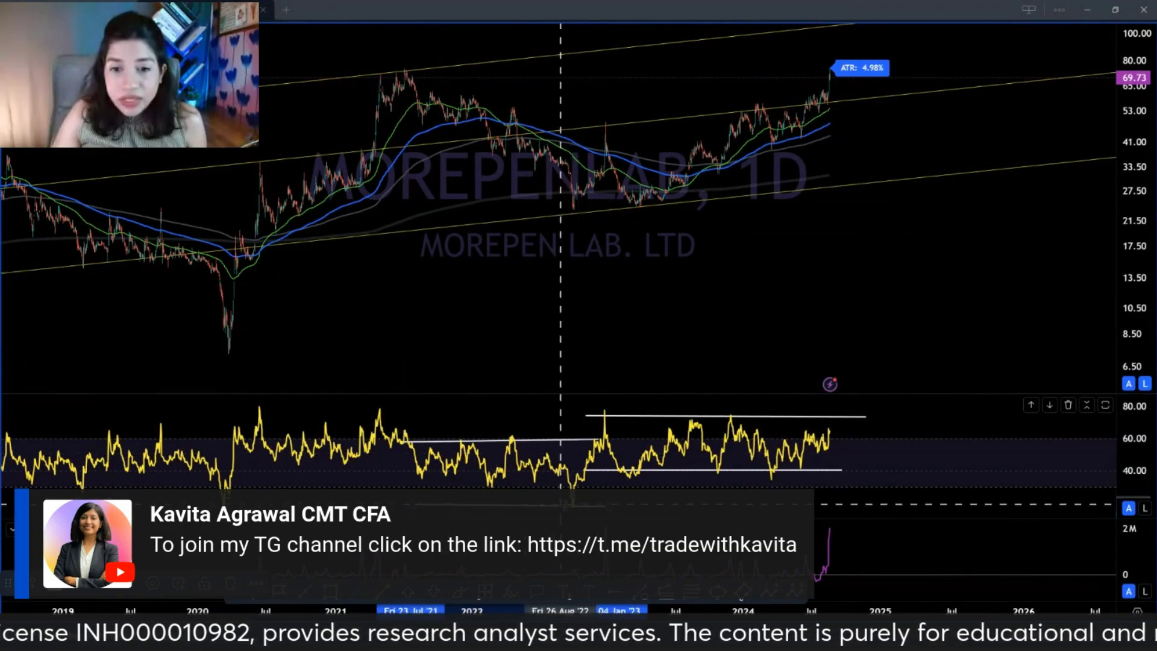
{"action": "scroll", "coordinate": [569, 501], "scroll_direction": "up", "scroll_amount": 3}
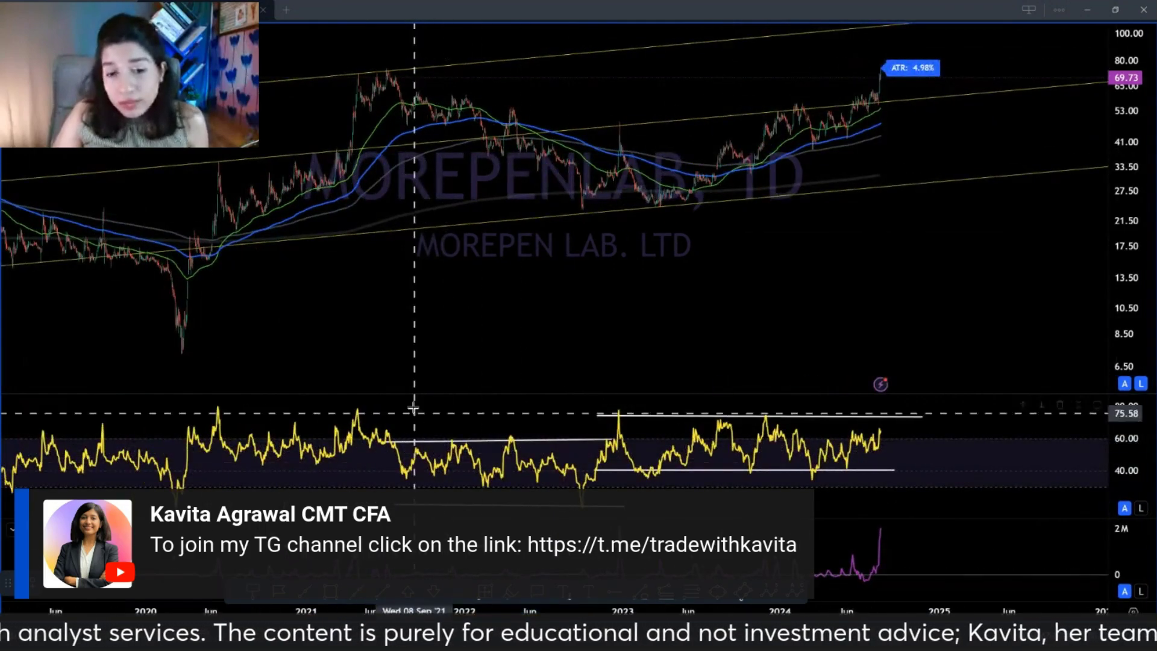
{"action": "left_click_drag", "start_coordinate": [442, 437], "coordinate": [529, 439]}
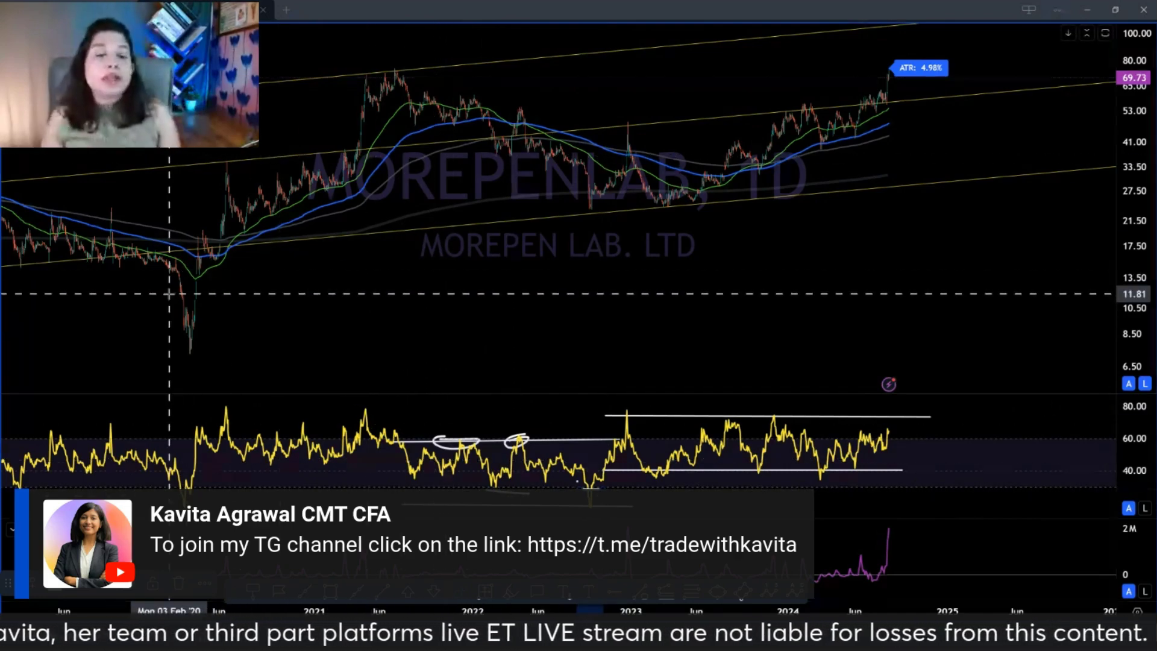
Step: Trace the 2020–2021 price rally and the following decline with freehand strokes, and circle the price spike around January 2023
{"action": "scroll", "coordinate": [244, 293], "scroll_direction": "down", "scroll_amount": 3}
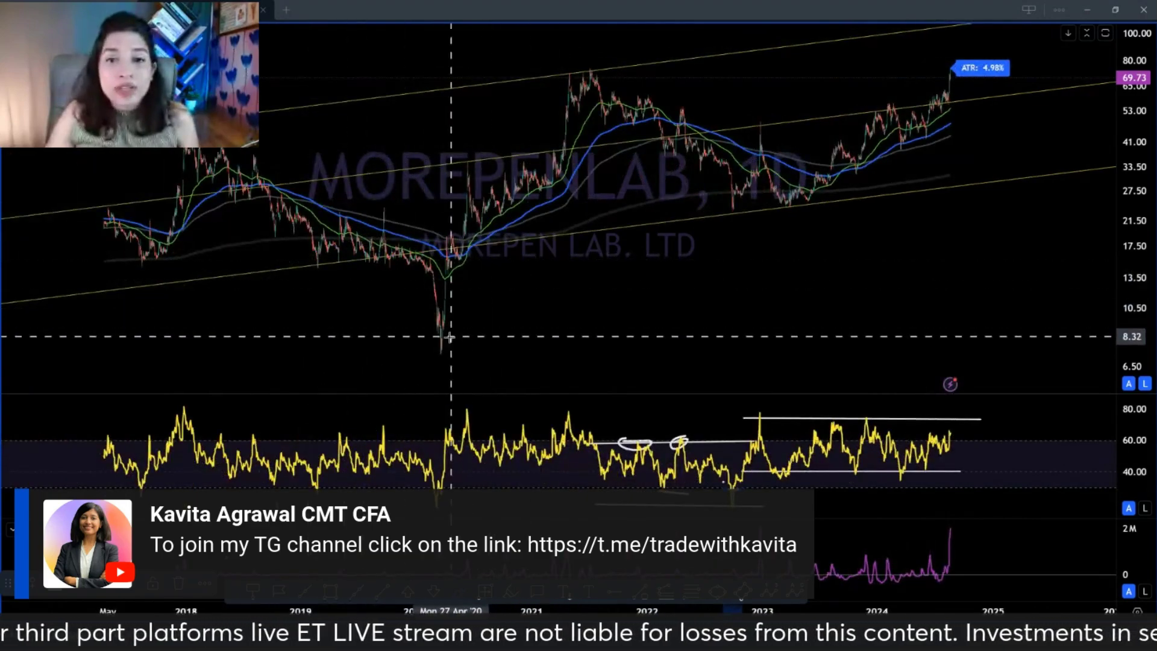
{"action": "mouse_move", "coordinate": [427, 341]}
{"action": "left_mouse_down"}
{"action": "mouse_move", "coordinate": [593, 53]}
{"action": "mouse_move", "coordinate": [634, 138]}
{"action": "left_mouse_up"}
{"action": "scroll", "coordinate": [608, 92], "scroll_direction": "up", "scroll_amount": 2}
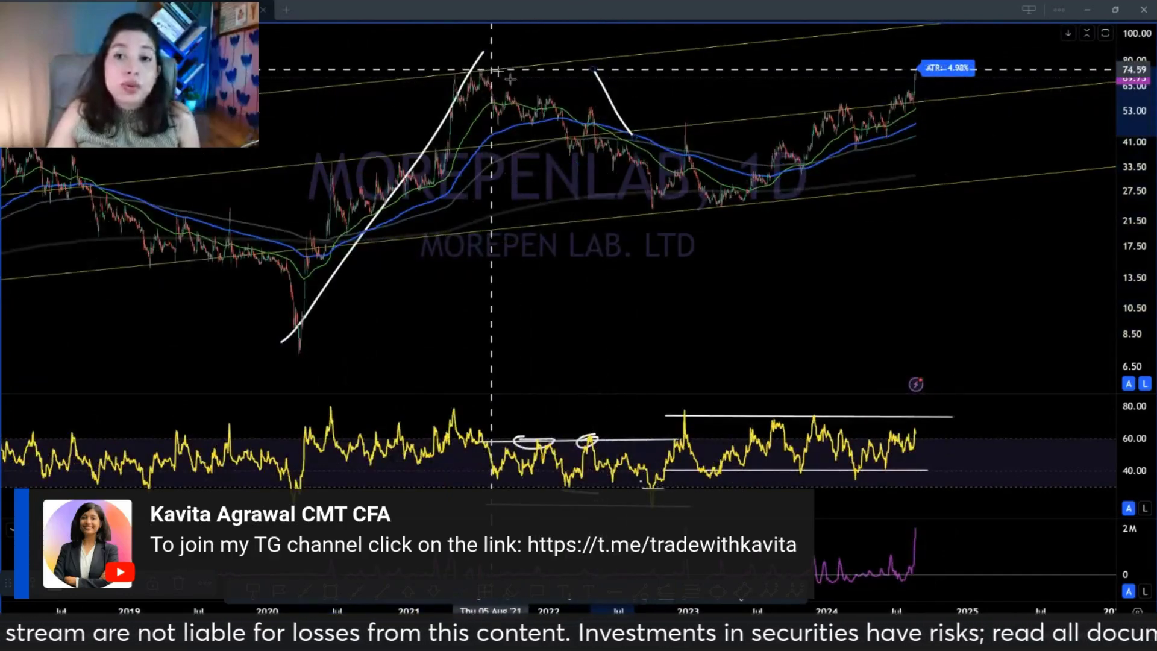
{"action": "left_click_drag", "start_coordinate": [499, 74], "coordinate": [694, 196]}
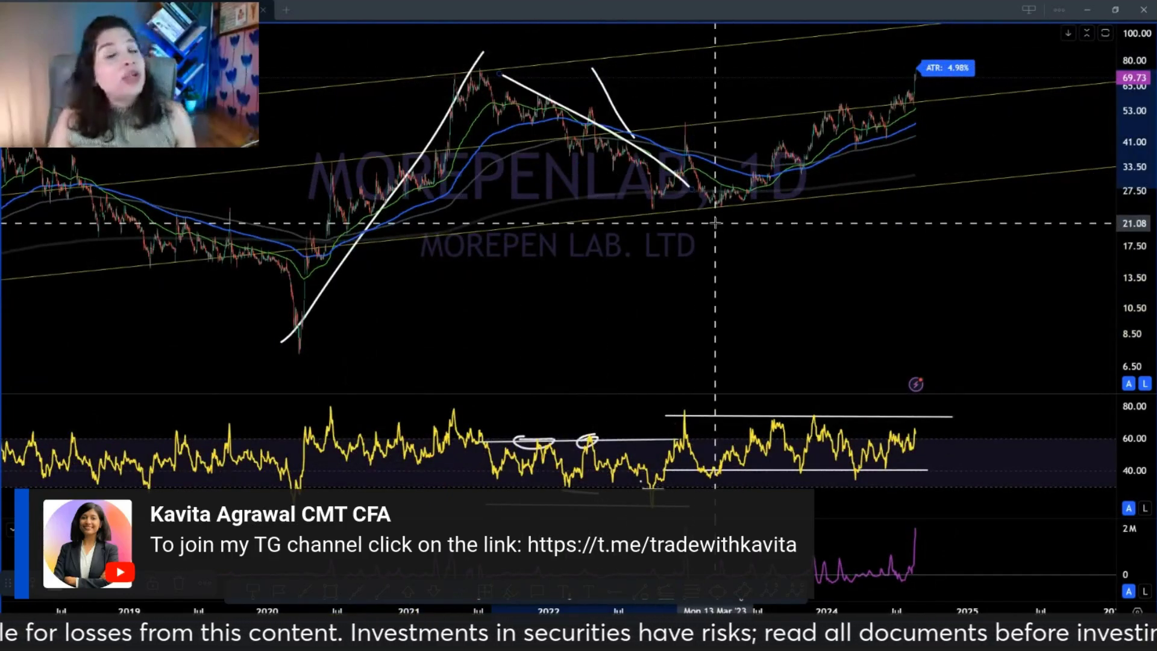
{"action": "scroll", "coordinate": [717, 217], "scroll_direction": "up", "scroll_amount": 4}
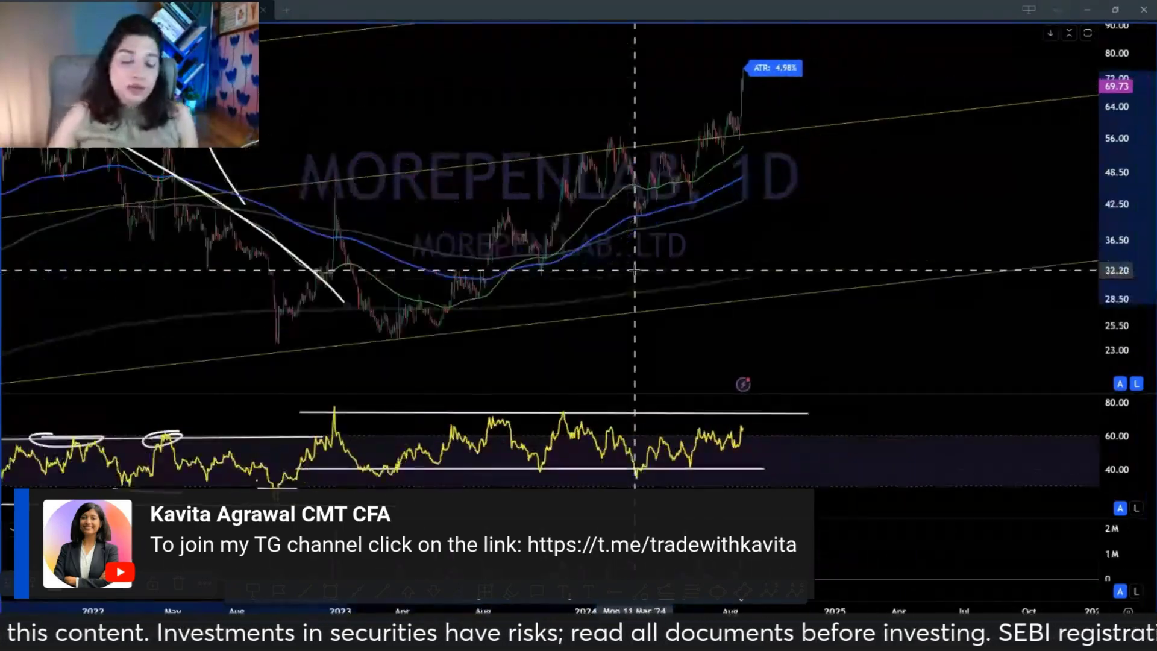
{"action": "mouse_move", "coordinate": [416, 170]}
{"action": "left_mouse_down"}
{"action": "mouse_move", "coordinate": [457, 186]}
{"action": "mouse_move", "coordinate": [431, 173]}
{"action": "left_mouse_up"}
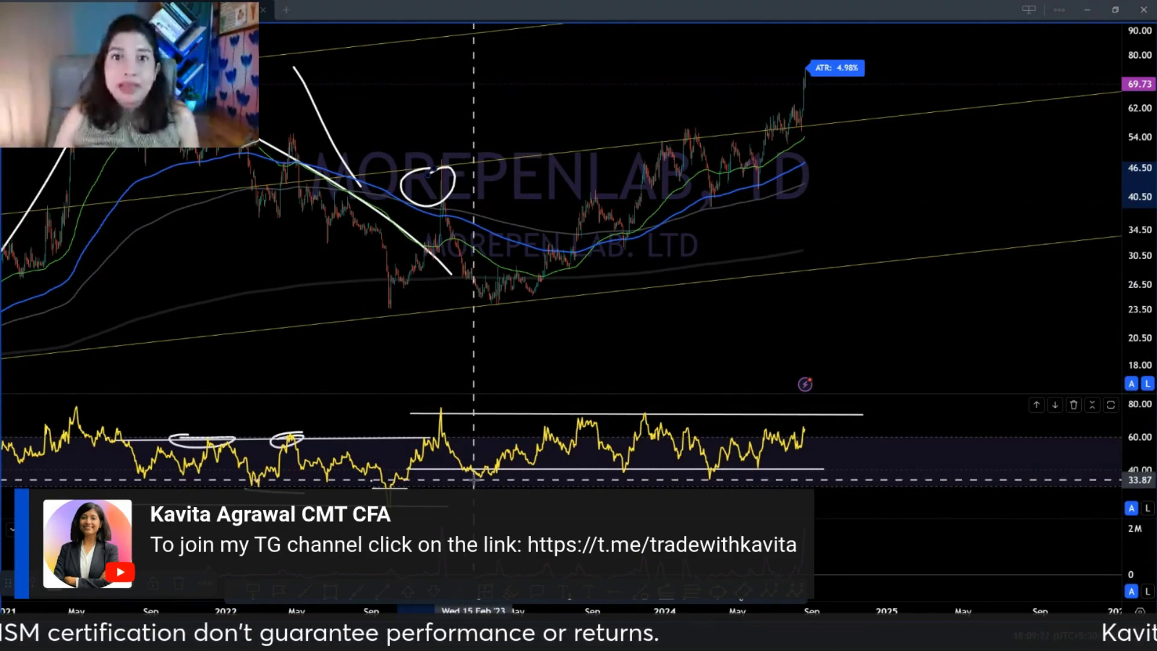
Step: Examine the daily price around the middle channel line and compress the price scale to inspect the upper channel line
{"action": "scroll", "coordinate": [474, 480], "scroll_direction": "up", "scroll_amount": 1}
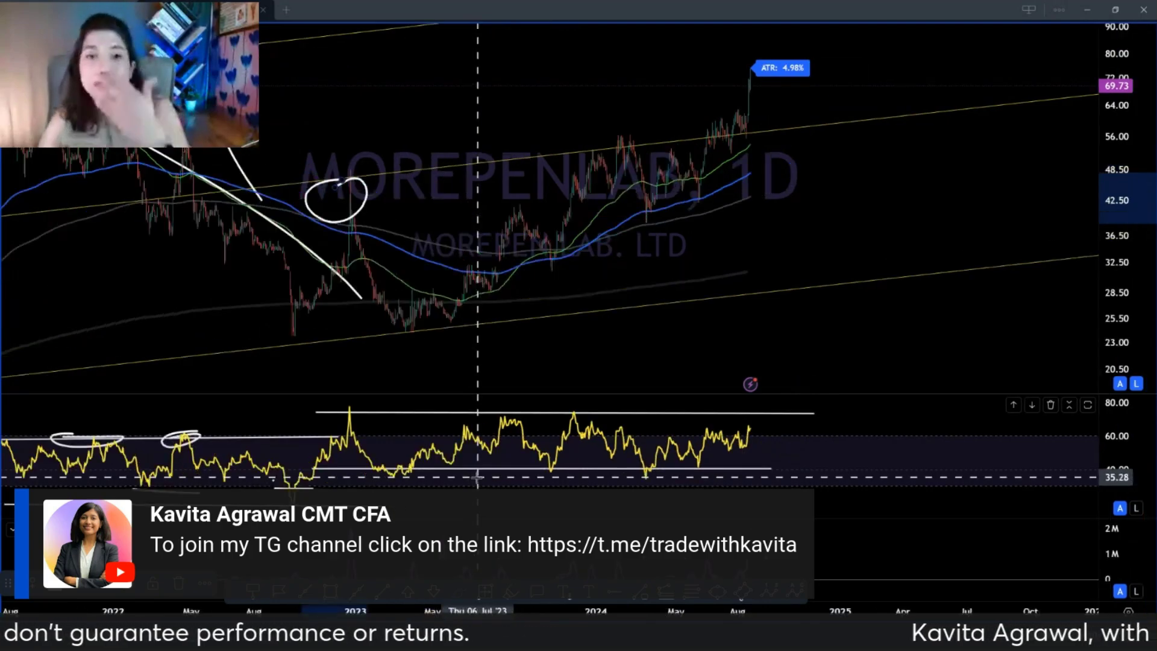
{"action": "scroll", "coordinate": [600, 495], "scroll_direction": "up", "scroll_amount": 2}
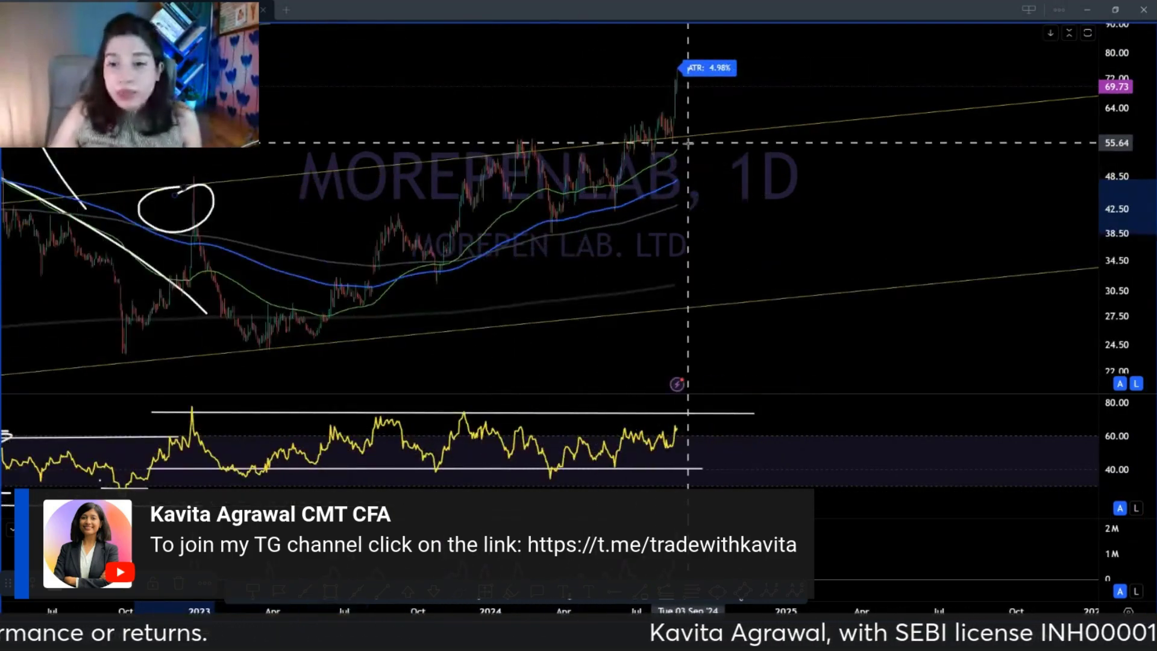
{"action": "scroll", "coordinate": [777, 139], "scroll_direction": "down", "scroll_amount": 2}
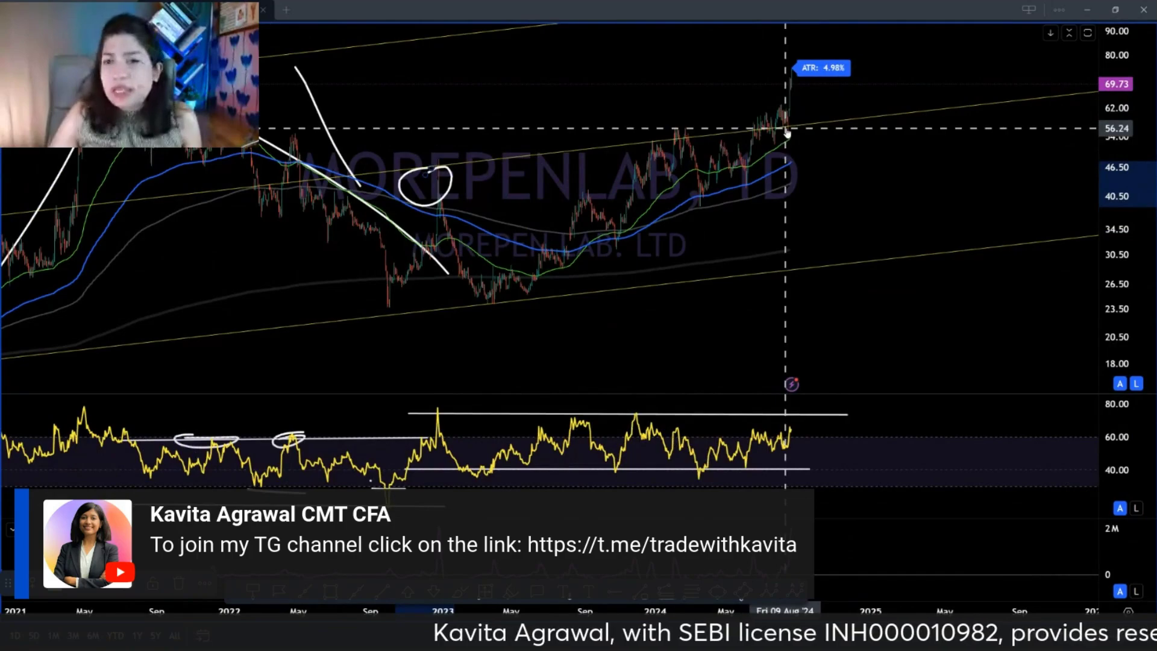
{"action": "left_click_drag", "start_coordinate": [776, 180], "coordinate": [621, 176]}
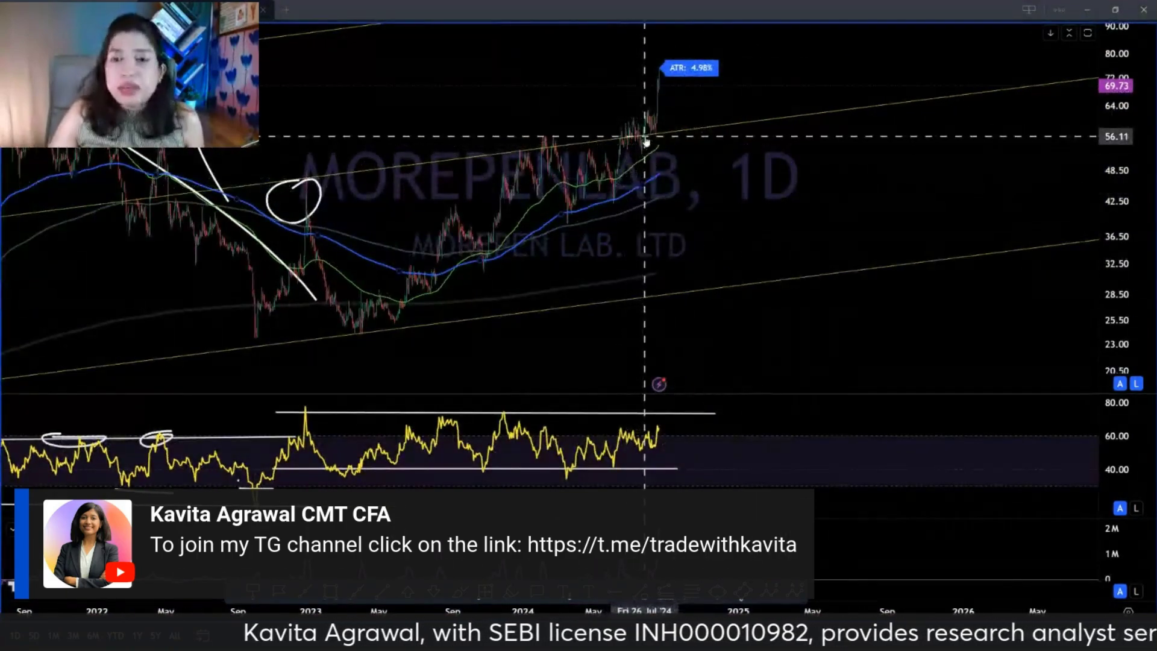
{"action": "left_click_drag", "start_coordinate": [1116, 120], "coordinate": [1115, 171]}
{"action": "left_click_drag", "start_coordinate": [722, 203], "coordinate": [644, 351]}
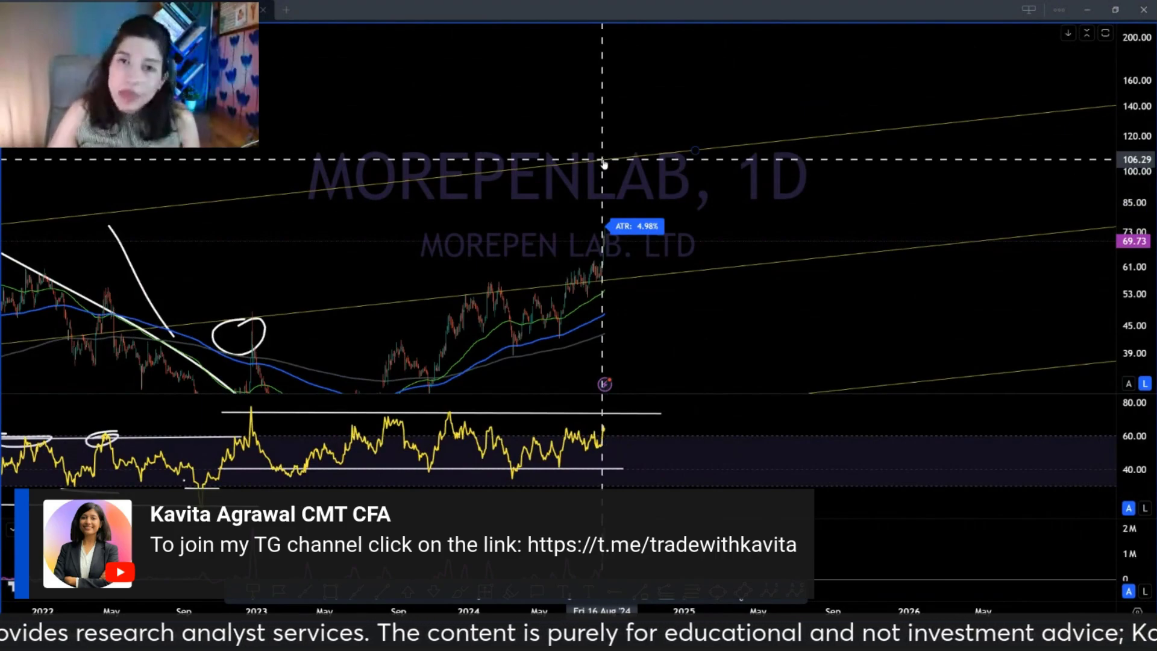
Step: Switch to the 75-minute timeframe and draw a rectangular zone between 57.84 and 57.01 from 13 June to 10 October 2024
{"action": "left_click_drag", "start_coordinate": [630, 319], "coordinate": [677, 266]}
{"action": "scroll", "coordinate": [677, 265], "scroll_direction": "up", "scroll_amount": 5}
{"action": "key", "text": "Tab"}
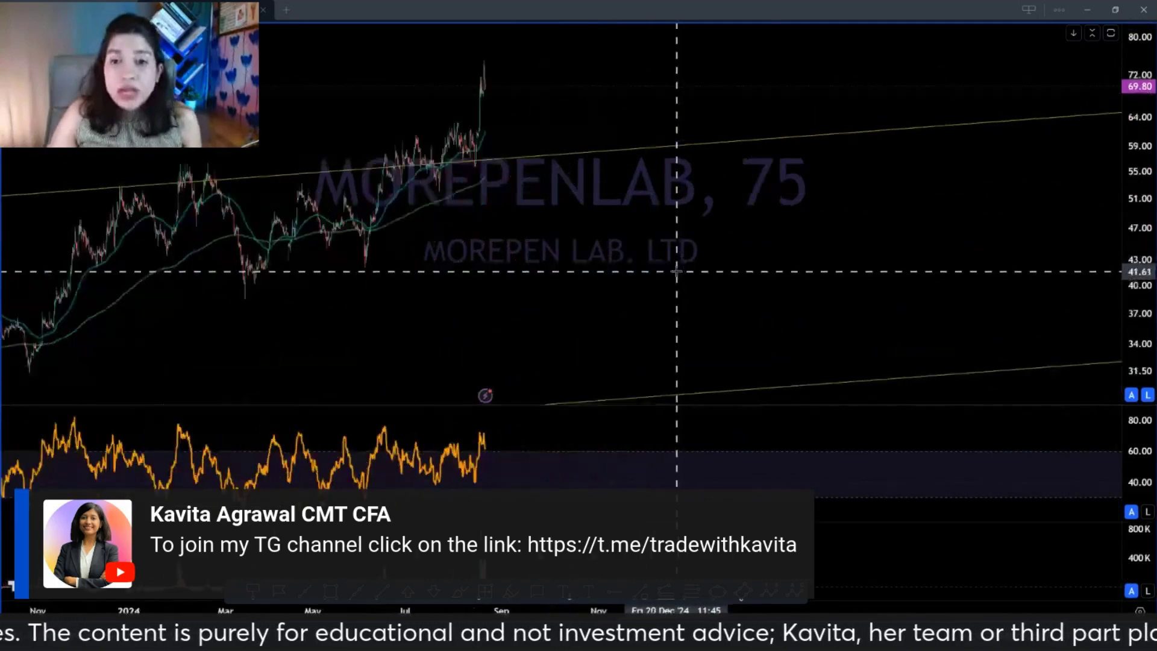
{"action": "right_click", "coordinate": [714, 293]}
{"action": "left_click", "coordinate": [724, 252]}
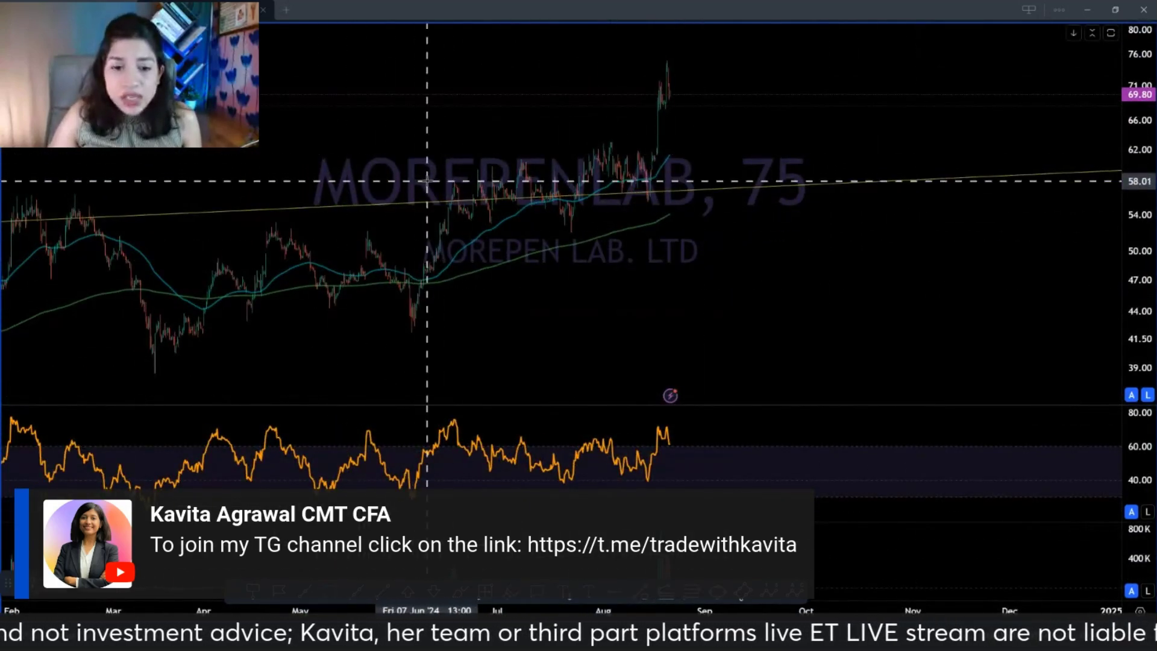
{"action": "left_click_drag", "start_coordinate": [447, 183], "coordinate": [783, 199]}
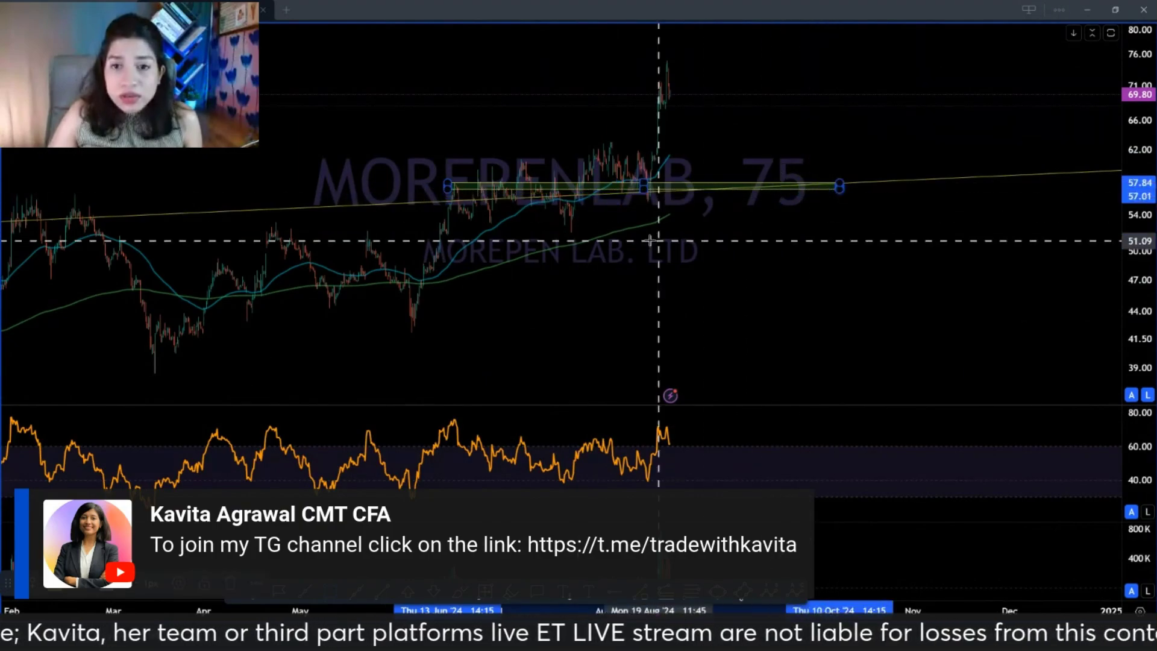
Step: Place a red horizontal ray at 55.79 starting from 2 August 2024, just below the rectangular zone
{"action": "scroll", "coordinate": [663, 214], "scroll_direction": "down", "scroll_amount": 5}
{"action": "scroll", "coordinate": [685, 214], "scroll_direction": "up", "scroll_amount": 4}
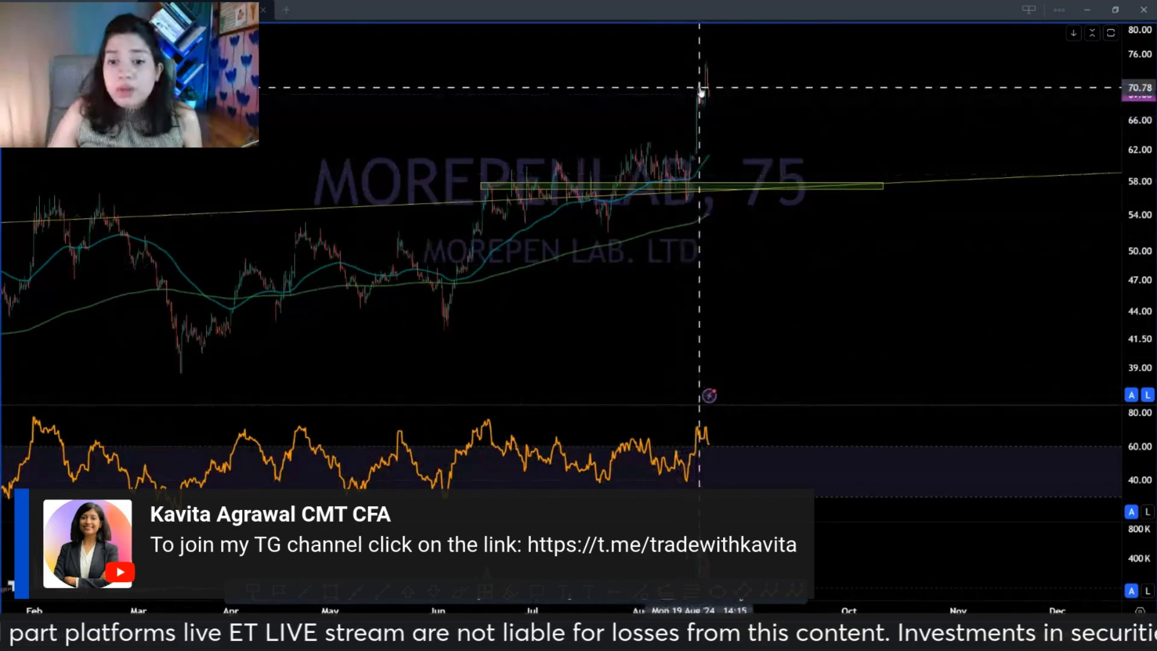
{"action": "scroll", "coordinate": [716, 61], "scroll_direction": "down", "scroll_amount": 4}
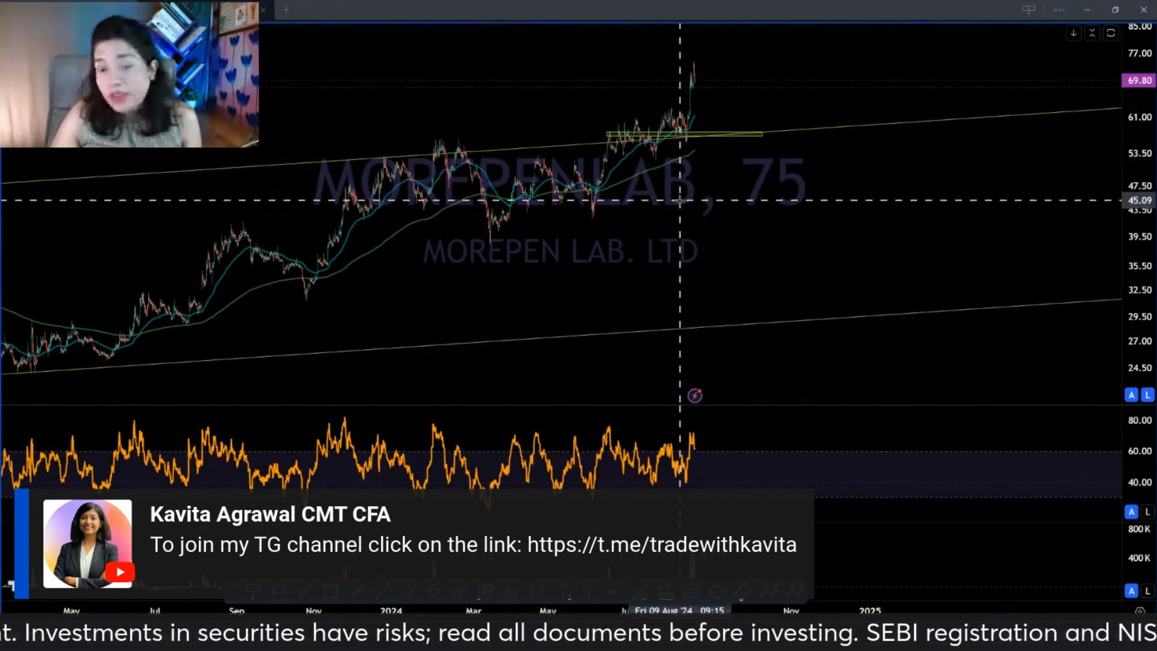
{"action": "scroll", "coordinate": [713, 537], "scroll_direction": "up", "scroll_amount": 3}
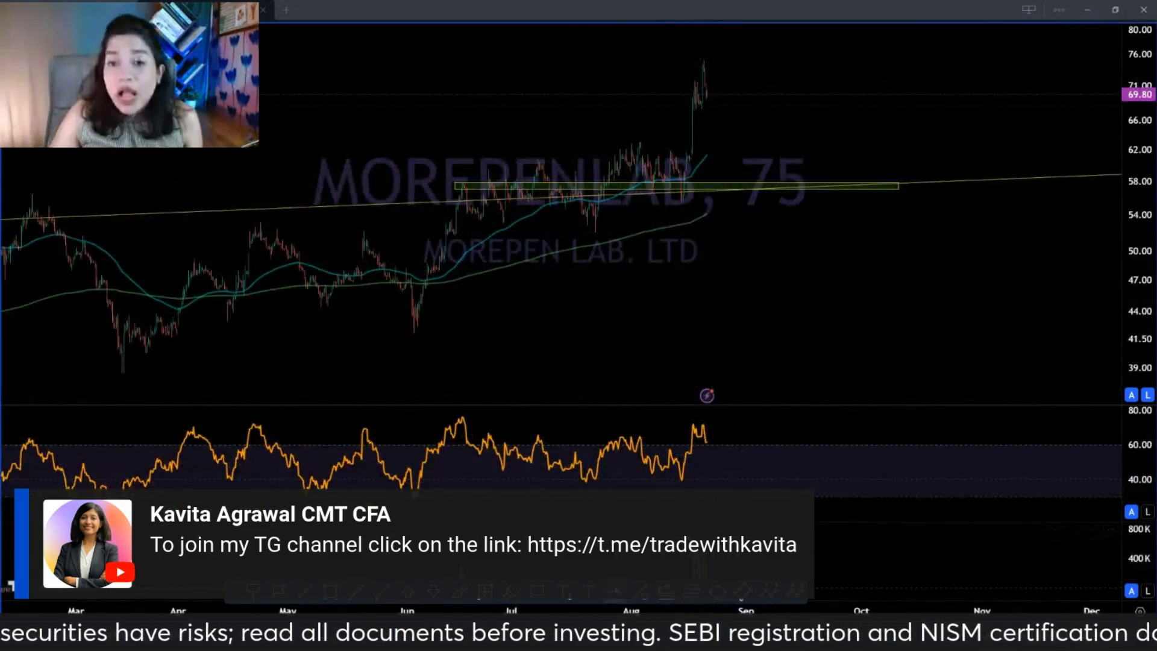
{"action": "left_click", "coordinate": [638, 200]}
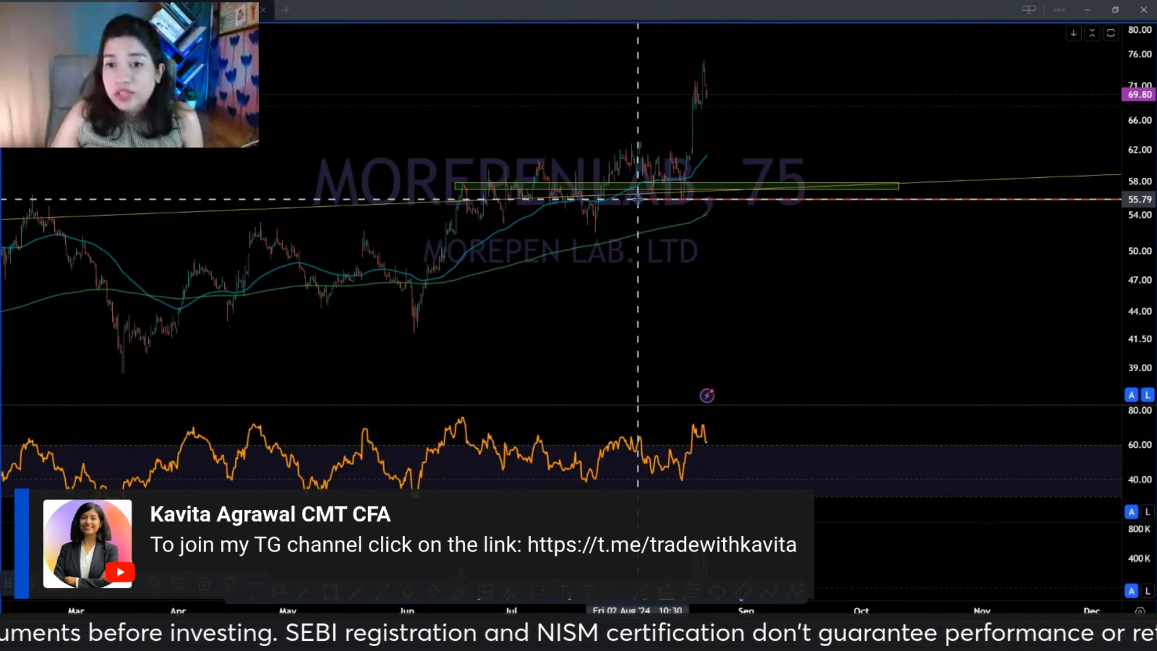
{"action": "scroll", "coordinate": [638, 199], "scroll_direction": "down", "scroll_amount": 5}
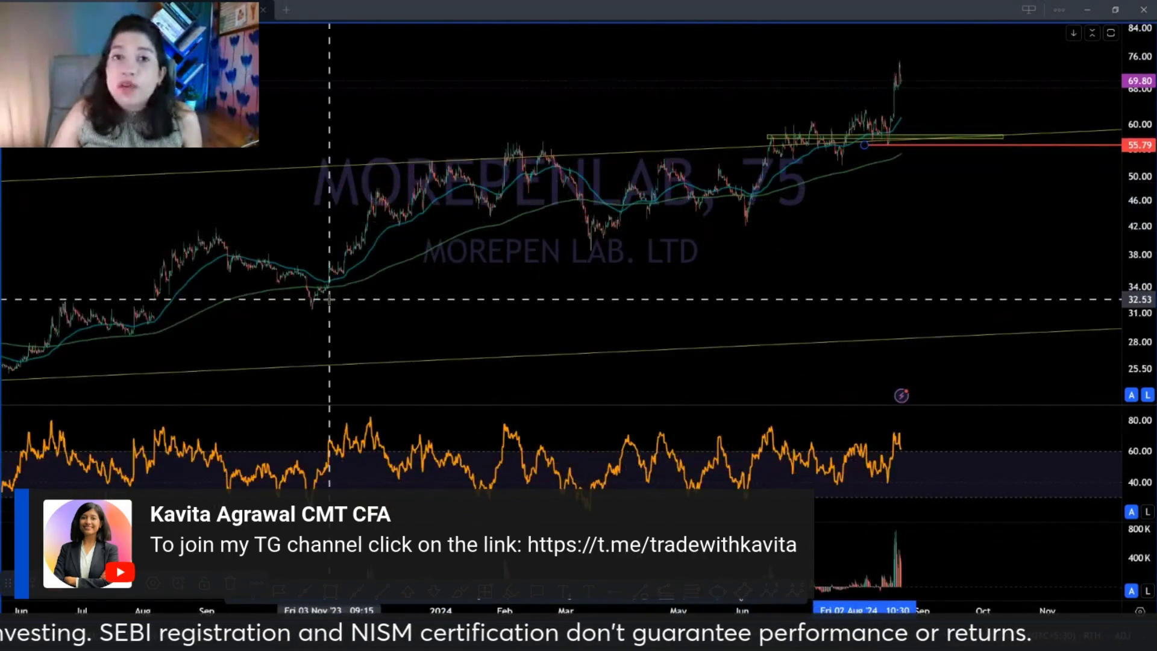
{"action": "left_click_drag", "start_coordinate": [889, 277], "coordinate": [576, 235]}
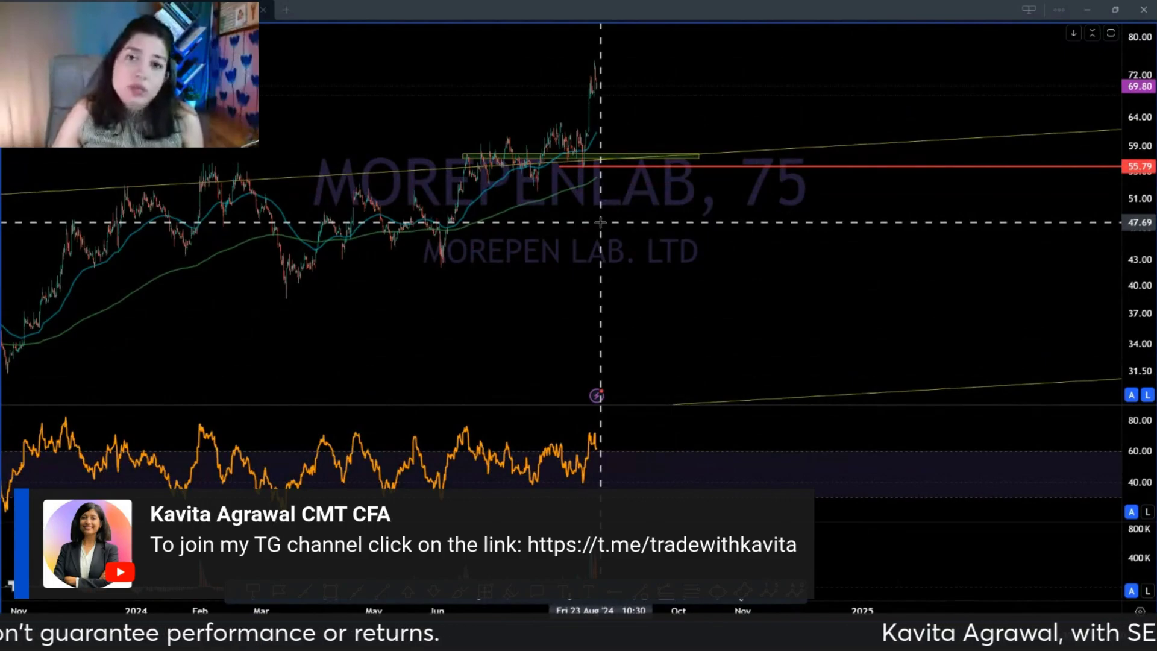
{"action": "scroll", "coordinate": [603, 320], "scroll_direction": "up", "scroll_amount": 5}
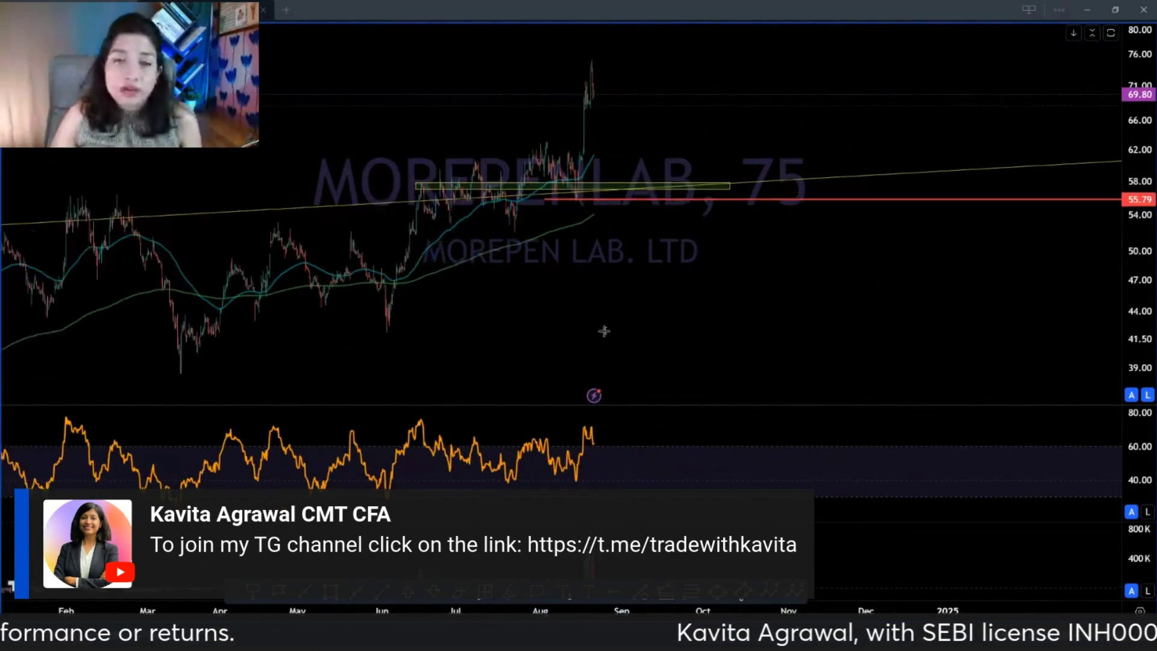